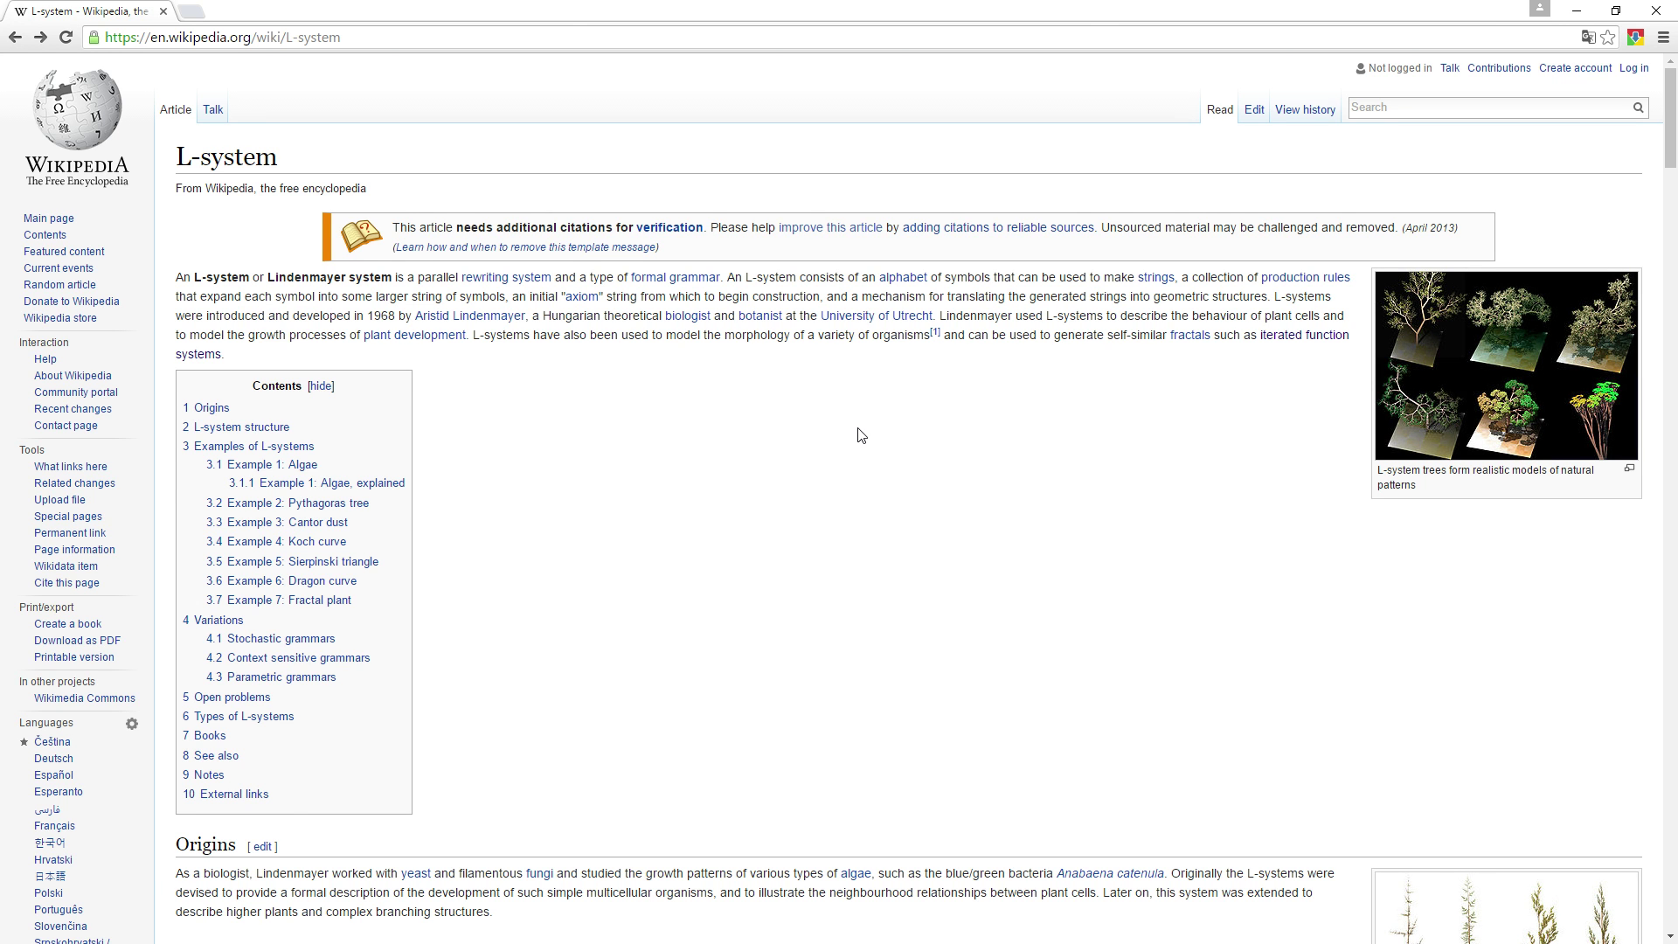
Look through the Wikipedia L-system article's examples, rules and figures, from the tree and Koch curve to the fractal plant.
{"action": "scroll", "coordinate": [861, 435], "scroll_direction": "down", "scroll_amount": 20}
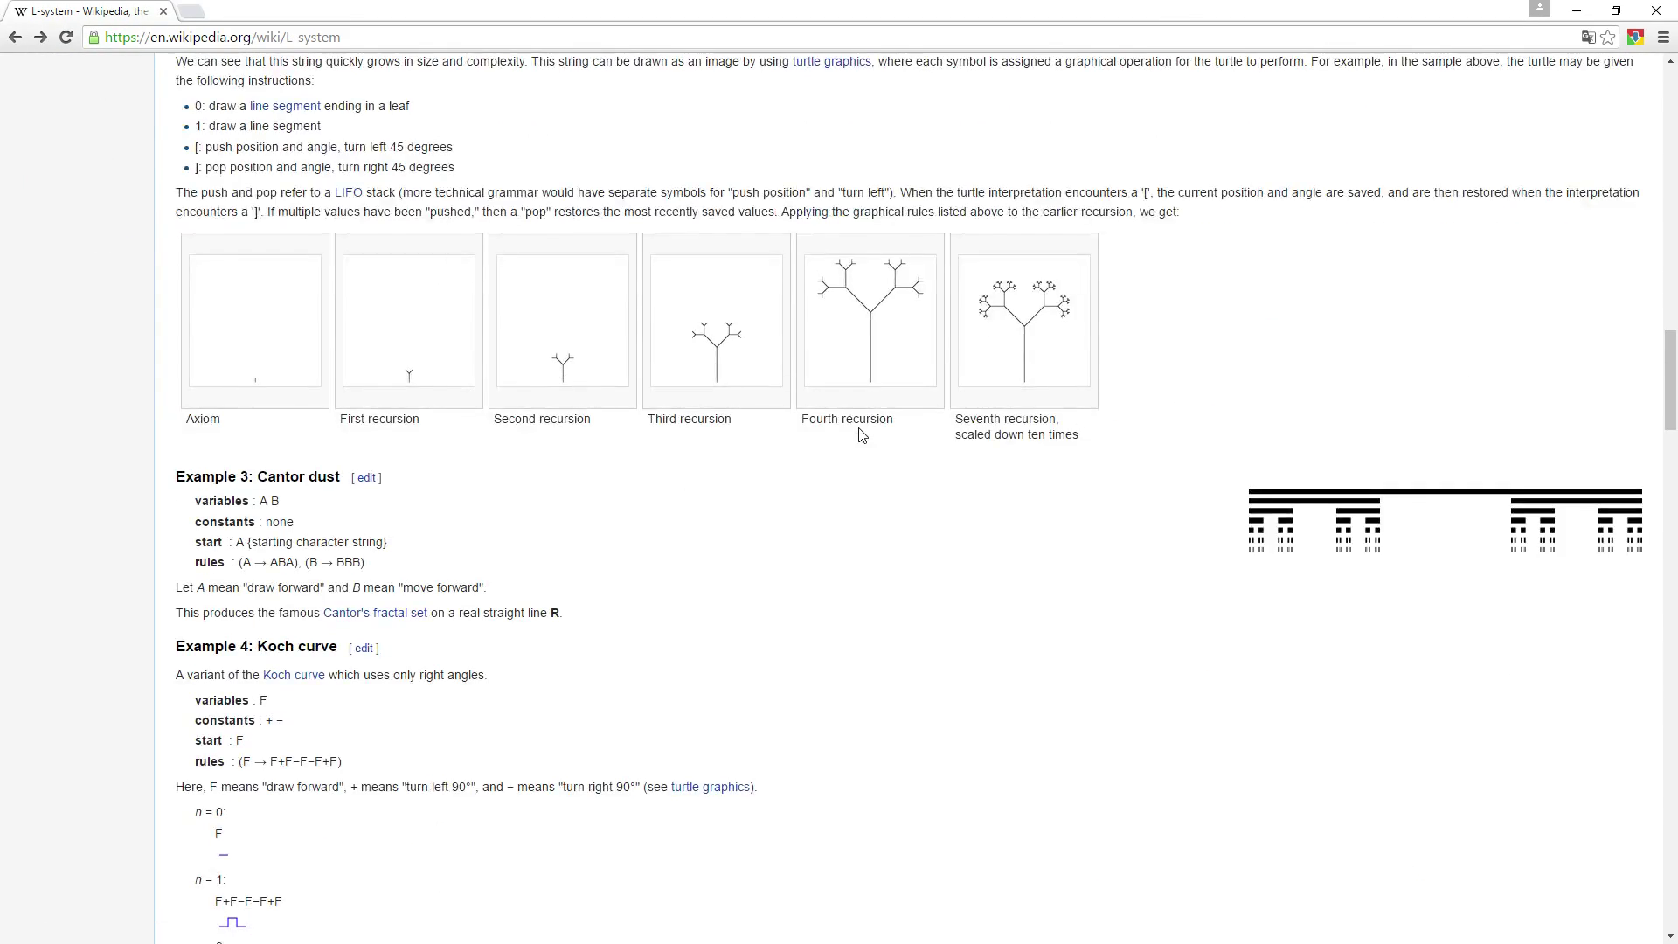
{"action": "scroll", "coordinate": [862, 435], "scroll_direction": "down", "scroll_amount": 20}
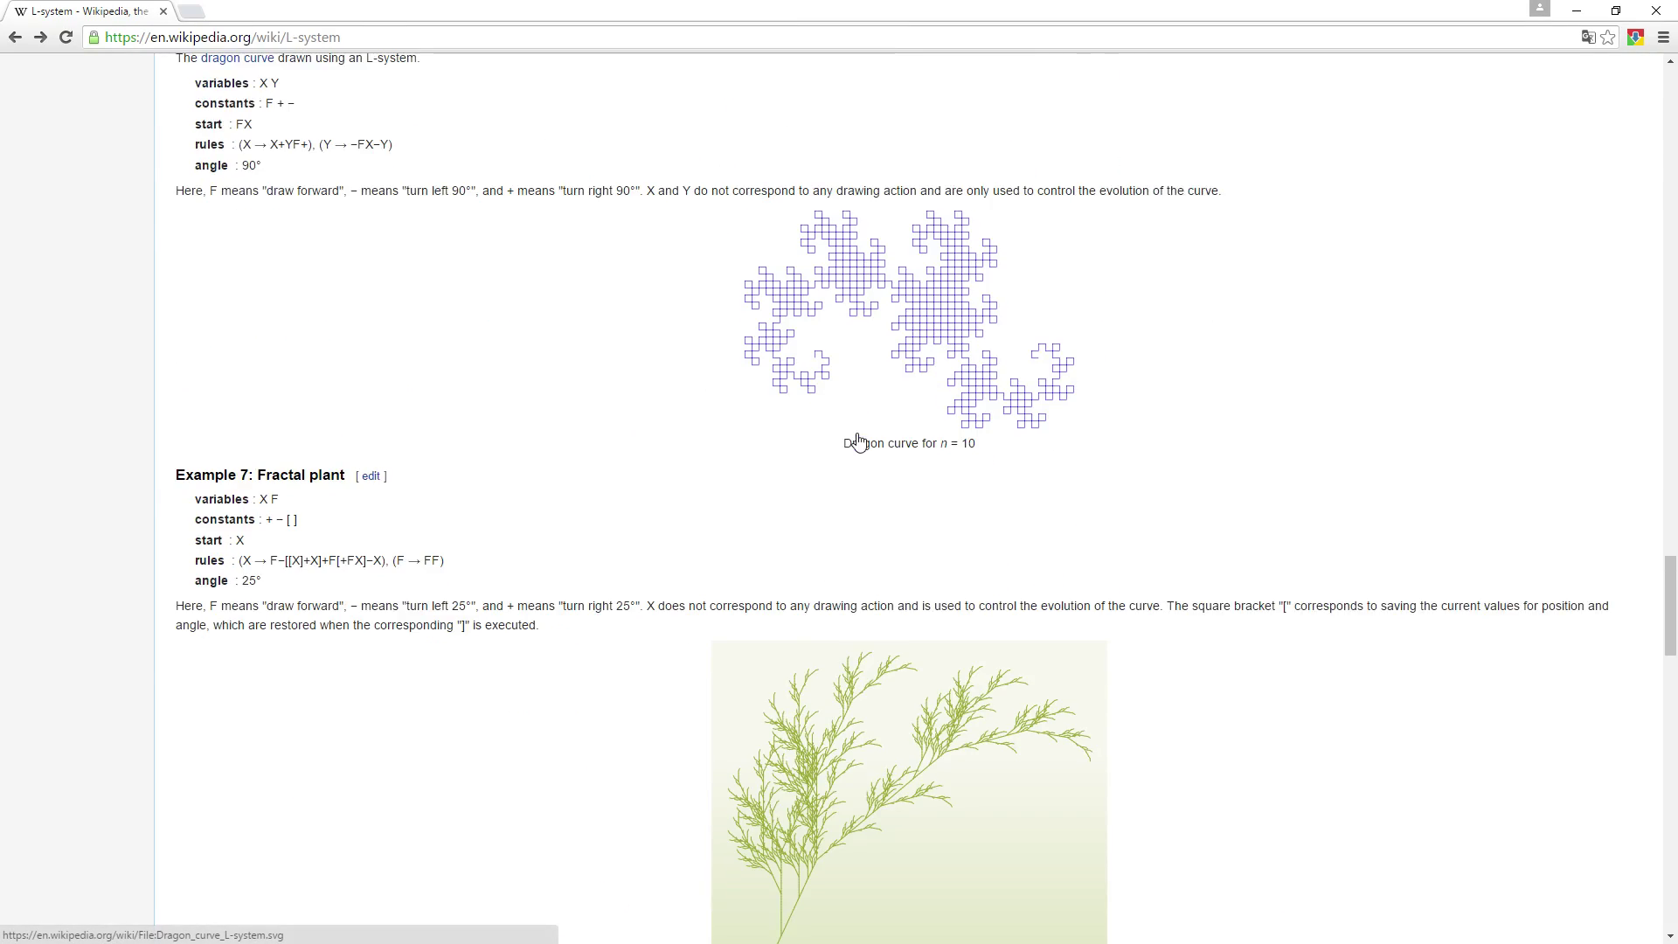
{"action": "scroll", "coordinate": [859, 439], "scroll_direction": "down", "scroll_amount": 5}
{"action": "scroll", "coordinate": [858, 431], "scroll_direction": "up", "scroll_amount": 1}
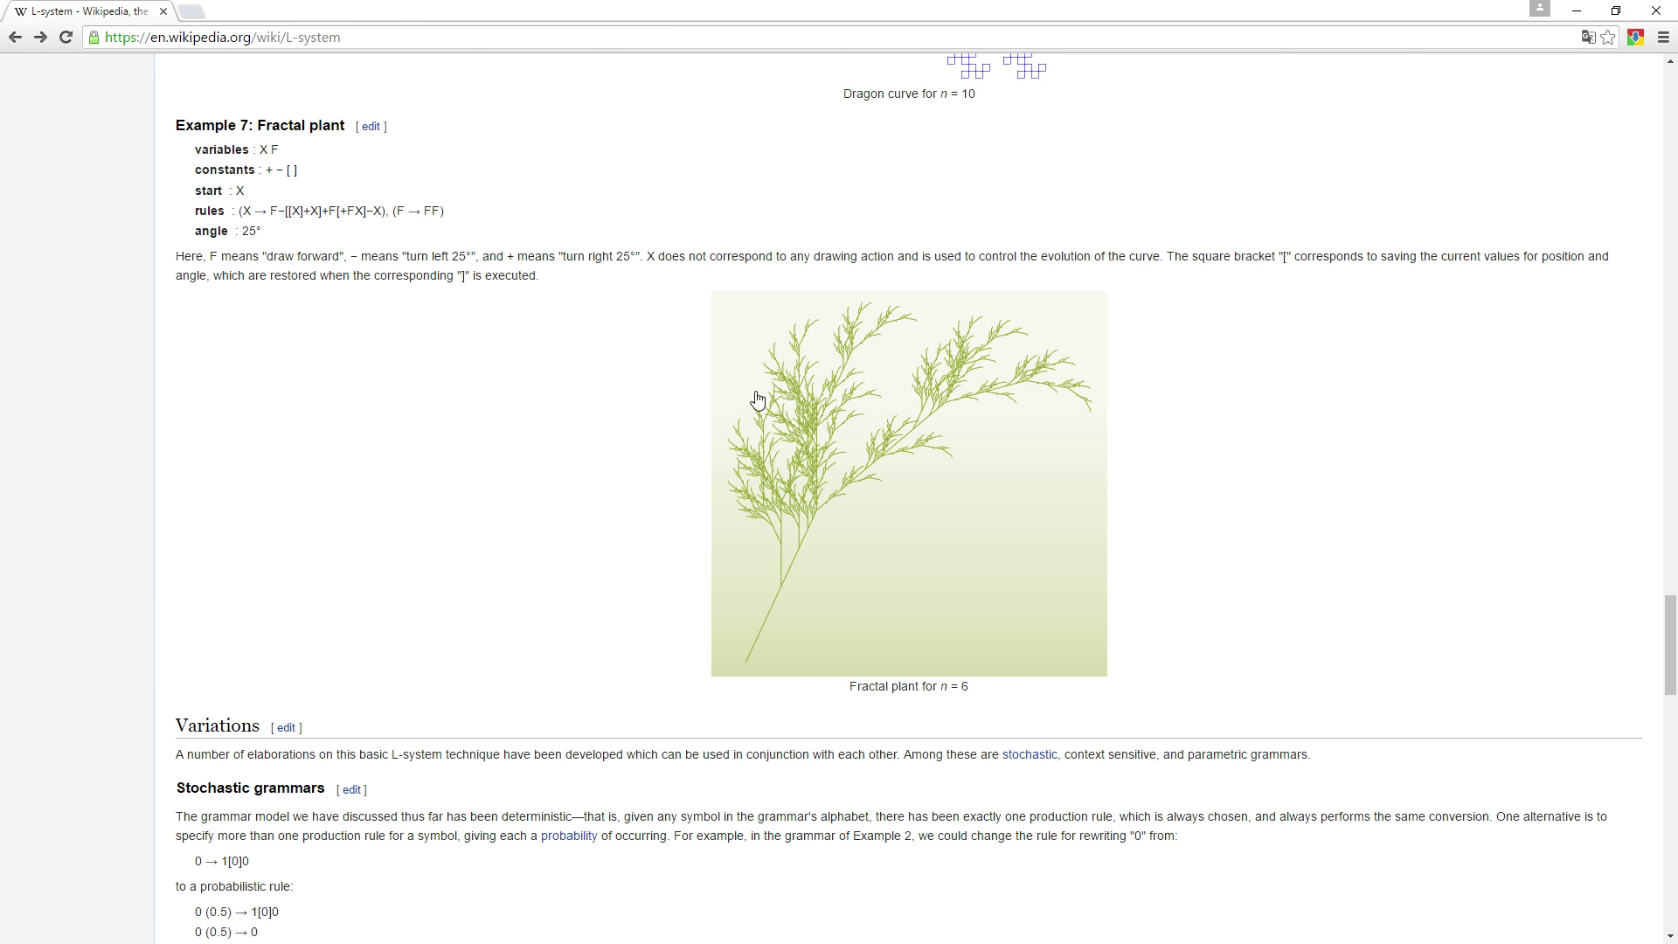
{"action": "scroll", "coordinate": [647, 600], "scroll_direction": "up", "scroll_amount": 9}
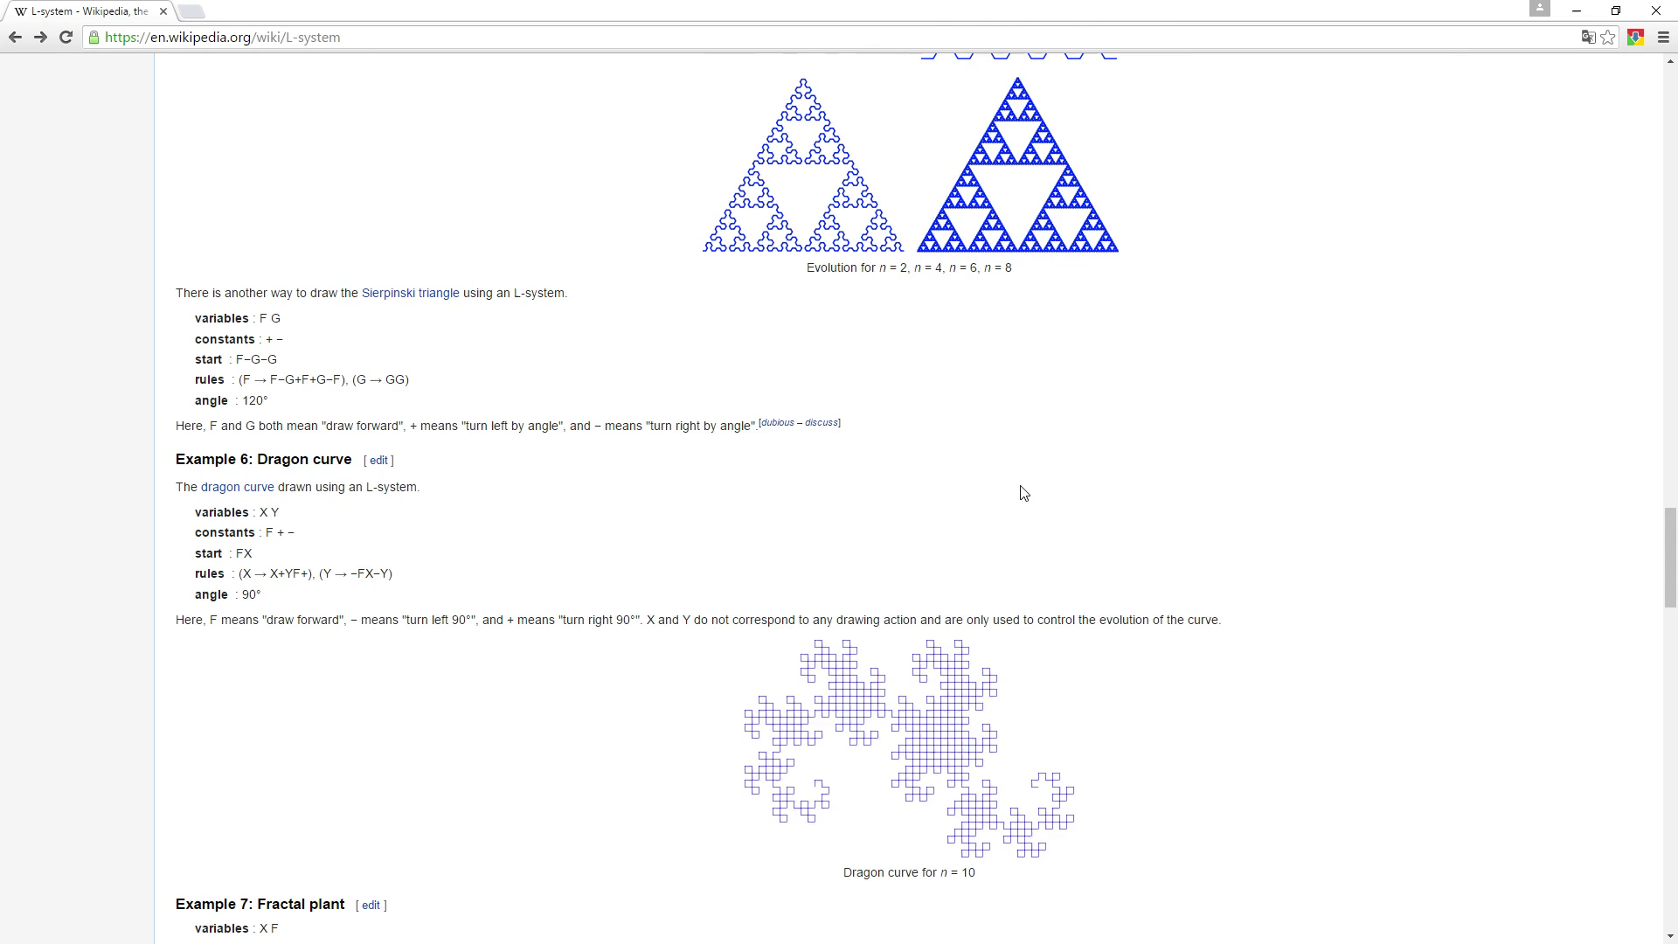
{"action": "scroll", "coordinate": [1024, 492], "scroll_direction": "down", "scroll_amount": 3}
{"action": "scroll", "coordinate": [1018, 494], "scroll_direction": "up", "scroll_amount": 20}
{"action": "scroll", "coordinate": [1020, 495], "scroll_direction": "down", "scroll_amount": 9}
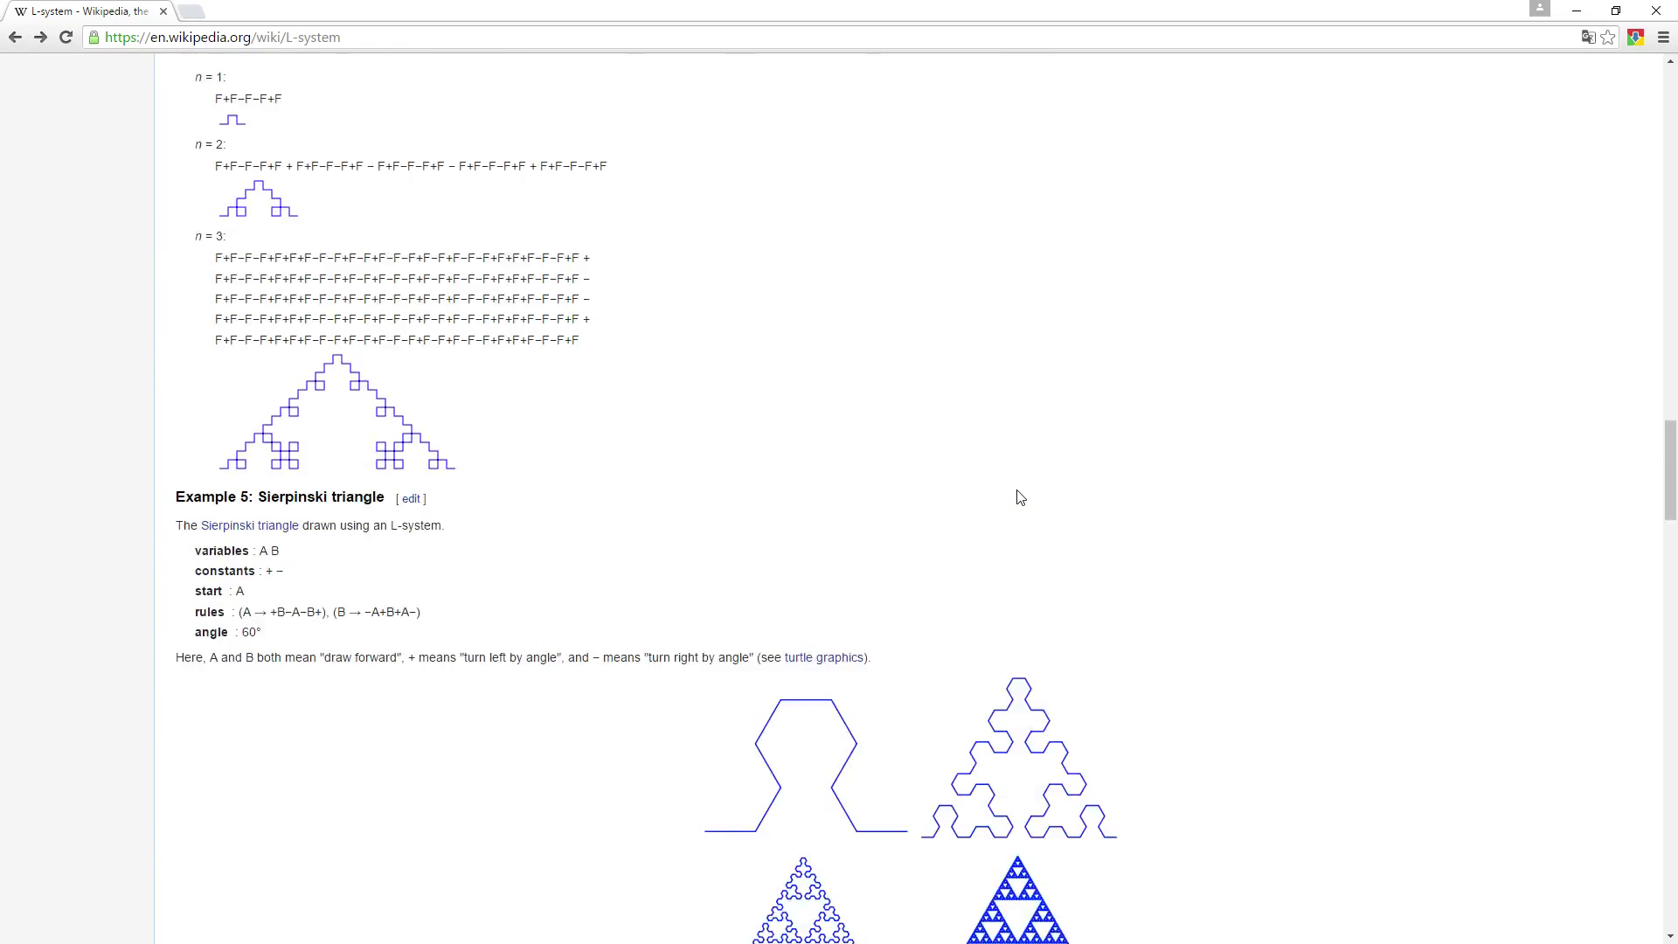
{"action": "scroll", "coordinate": [1019, 499], "scroll_direction": "down", "scroll_amount": 20}
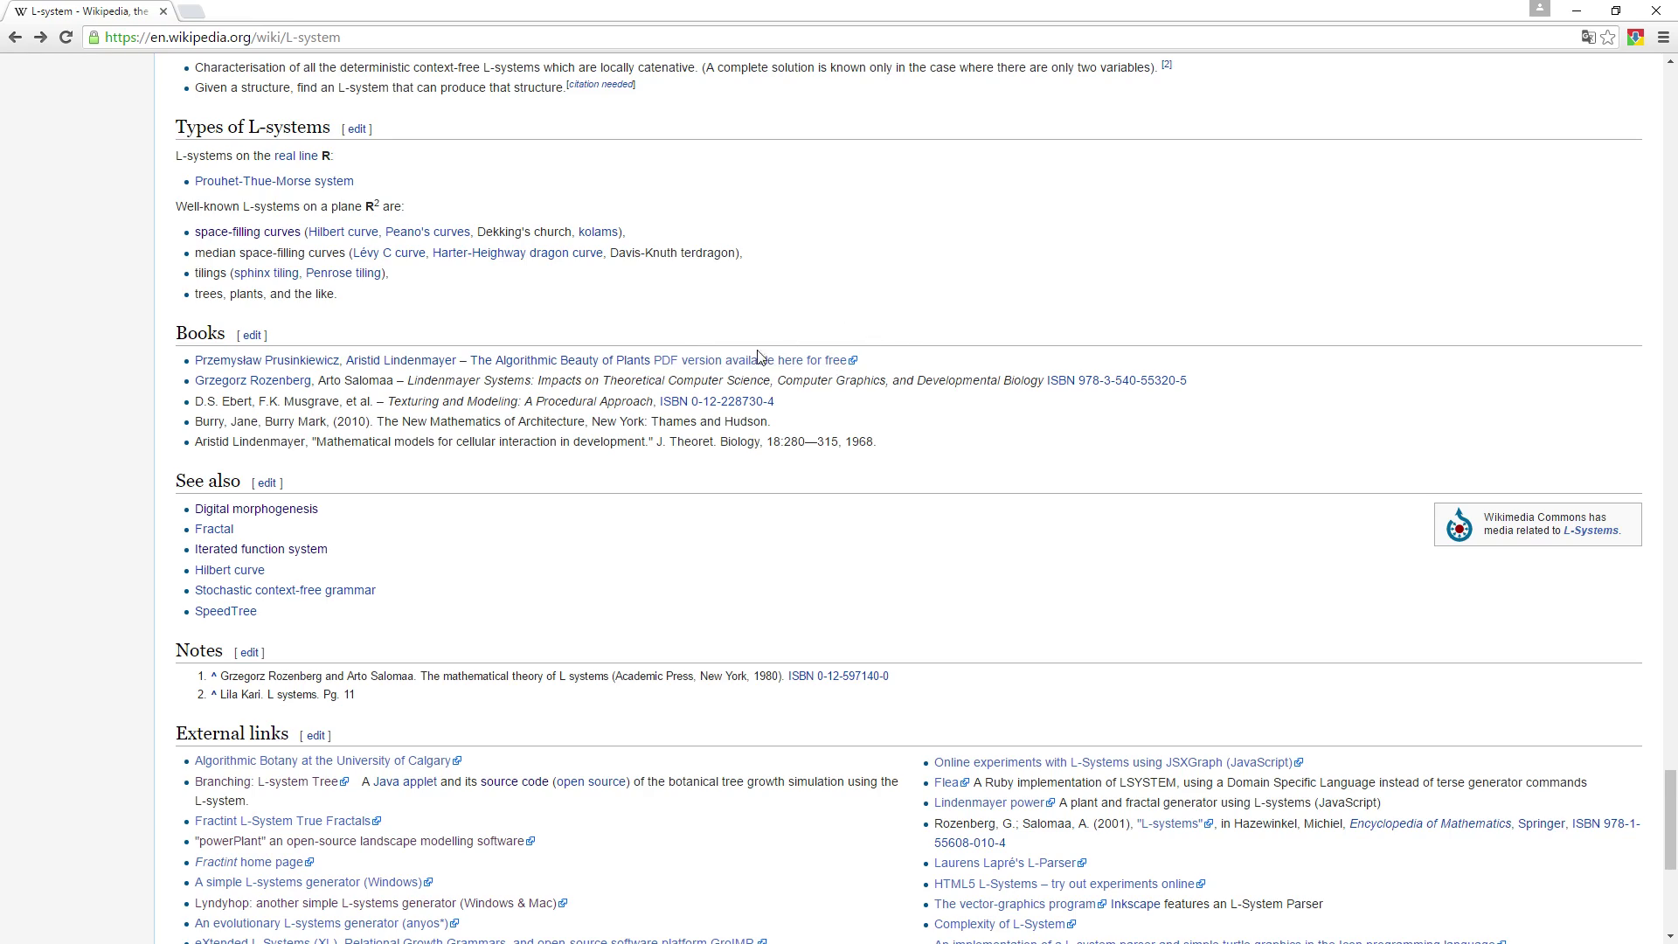
{"action": "scroll", "coordinate": [1028, 296], "scroll_direction": "up", "scroll_amount": 20}
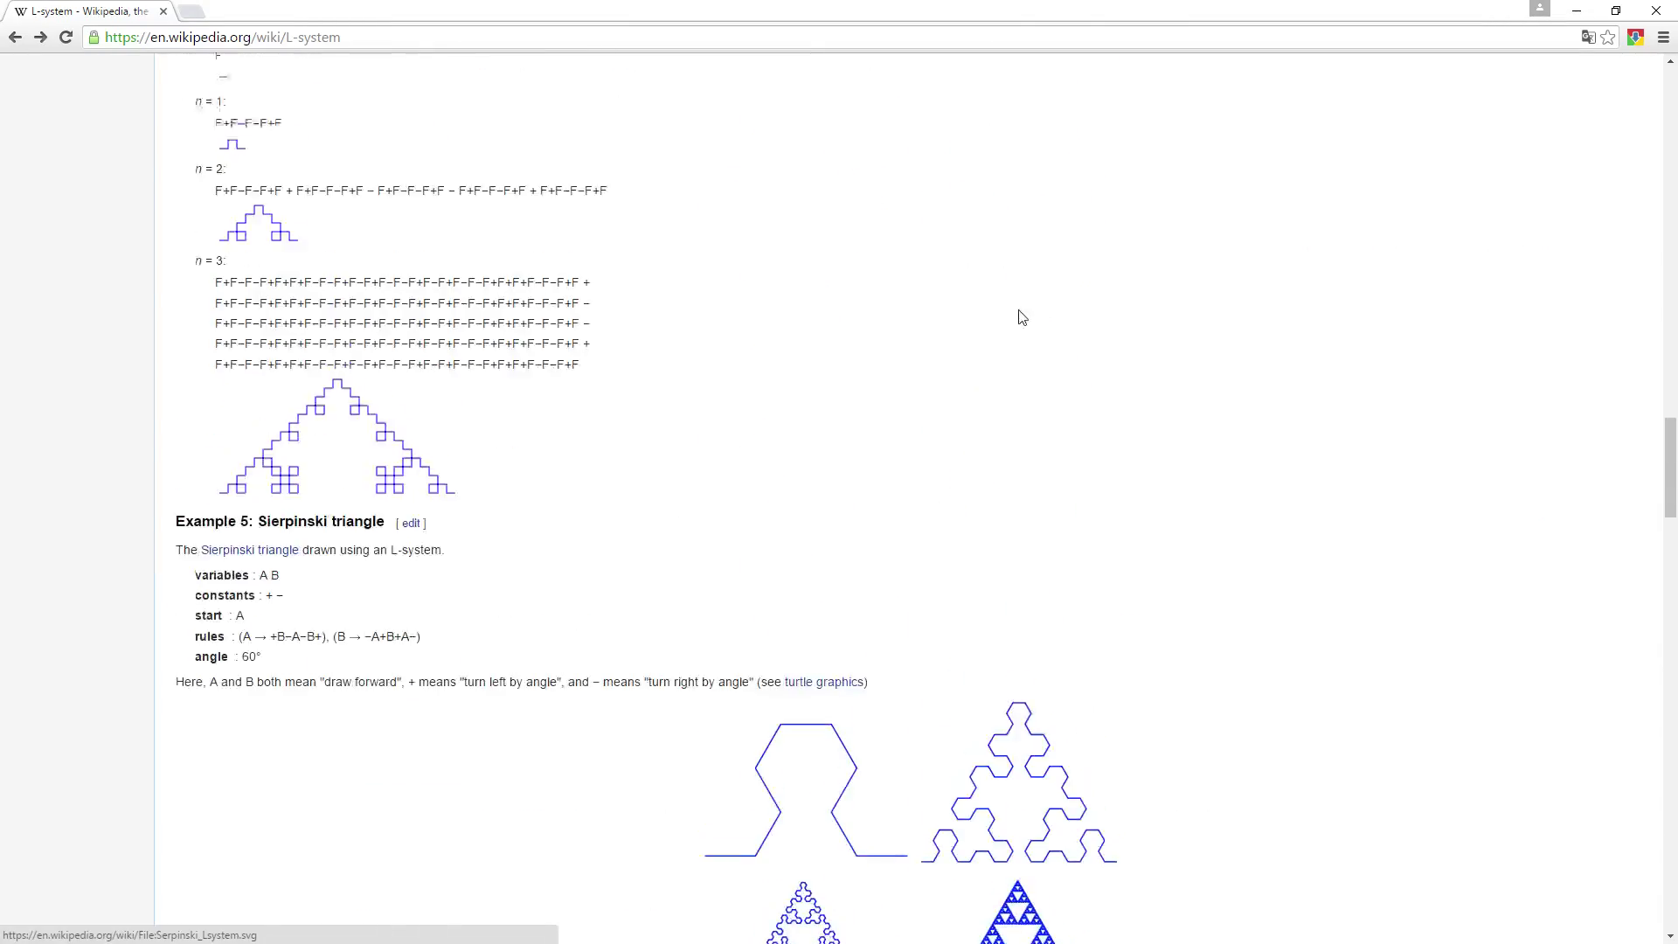
{"action": "scroll", "coordinate": [790, 309], "scroll_direction": "up", "scroll_amount": 15}
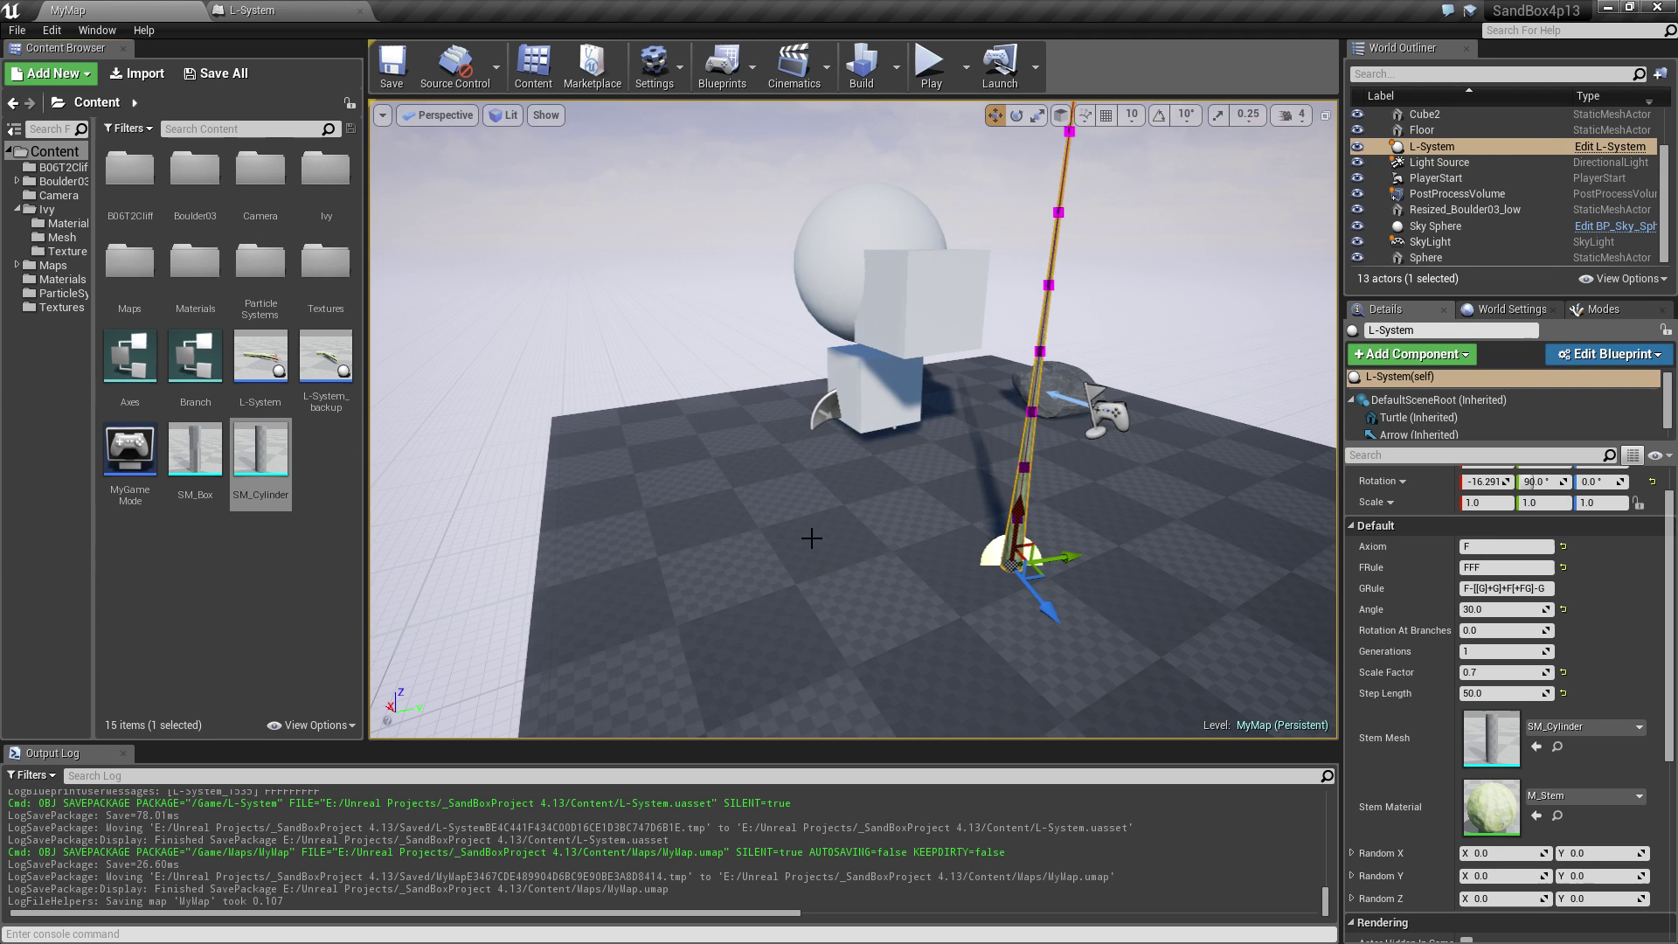
Switch to Unreal Editor and review the L-System actor's Axiom, FRule, GRule and Generations settings.
{"action": "mouse_move", "coordinate": [818, 542]}
{"action": "right_mouse_down"}
{"action": "mouse_move", "coordinate": [883, 560]}
{"action": "mouse_move", "coordinate": [857, 542]}
{"action": "mouse_move", "coordinate": [874, 463]}
{"action": "mouse_move", "coordinate": [816, 542]}
{"action": "right_mouse_up"}
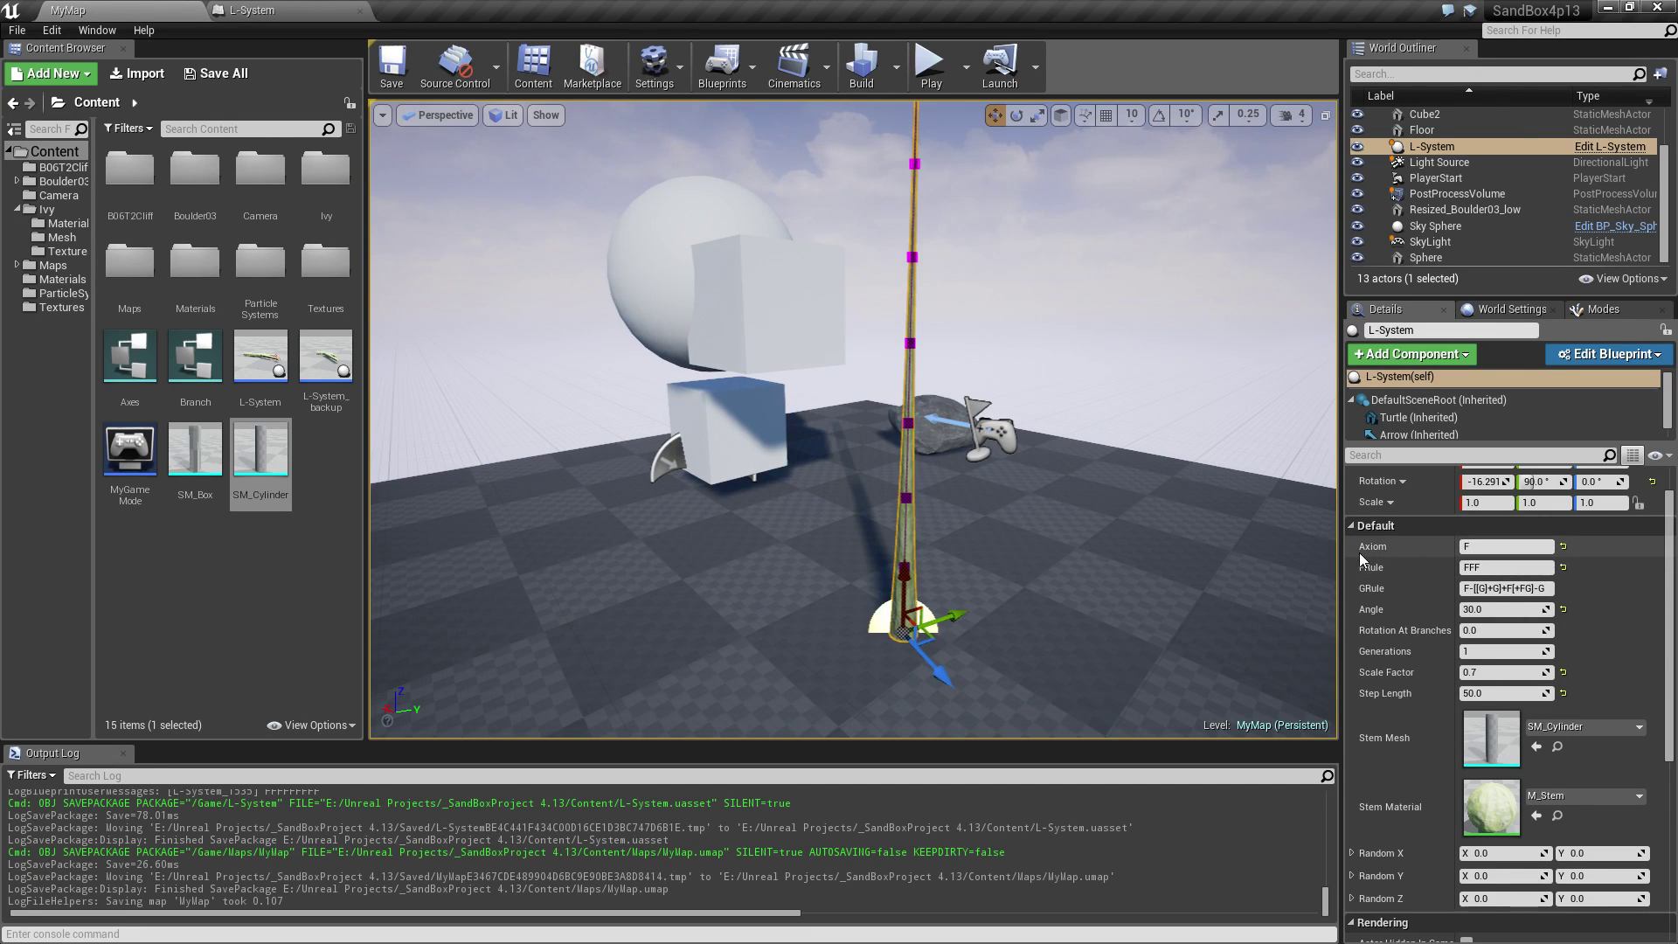
{"action": "left_click", "coordinate": [1483, 547]}
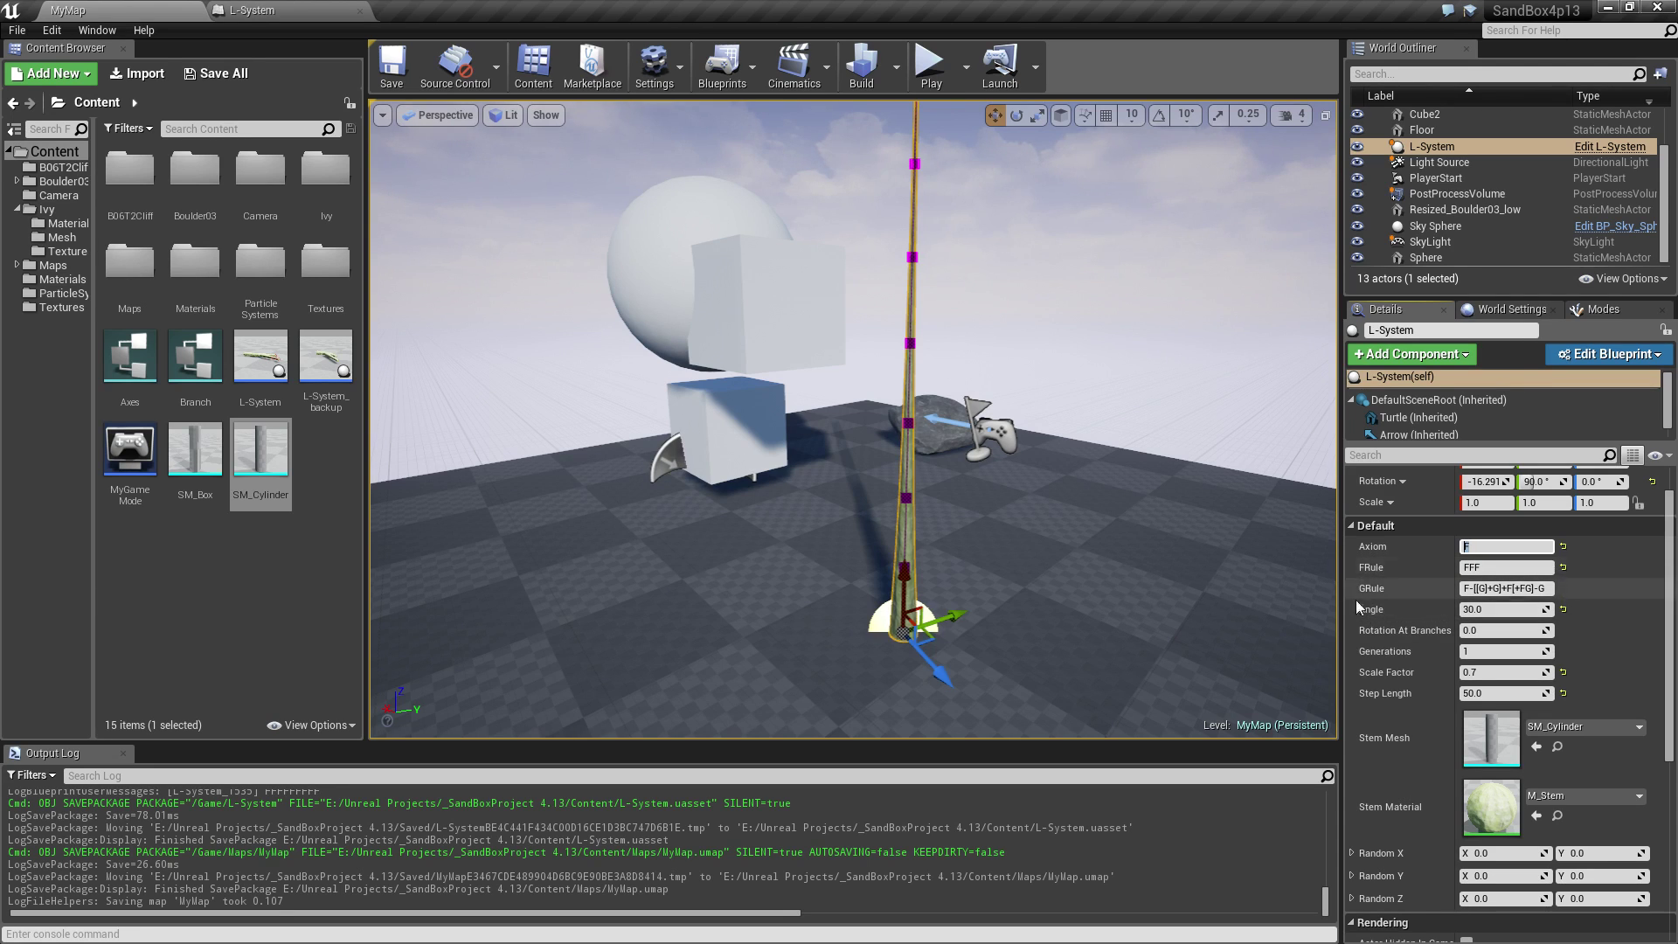
{"action": "left_click", "coordinate": [1479, 550]}
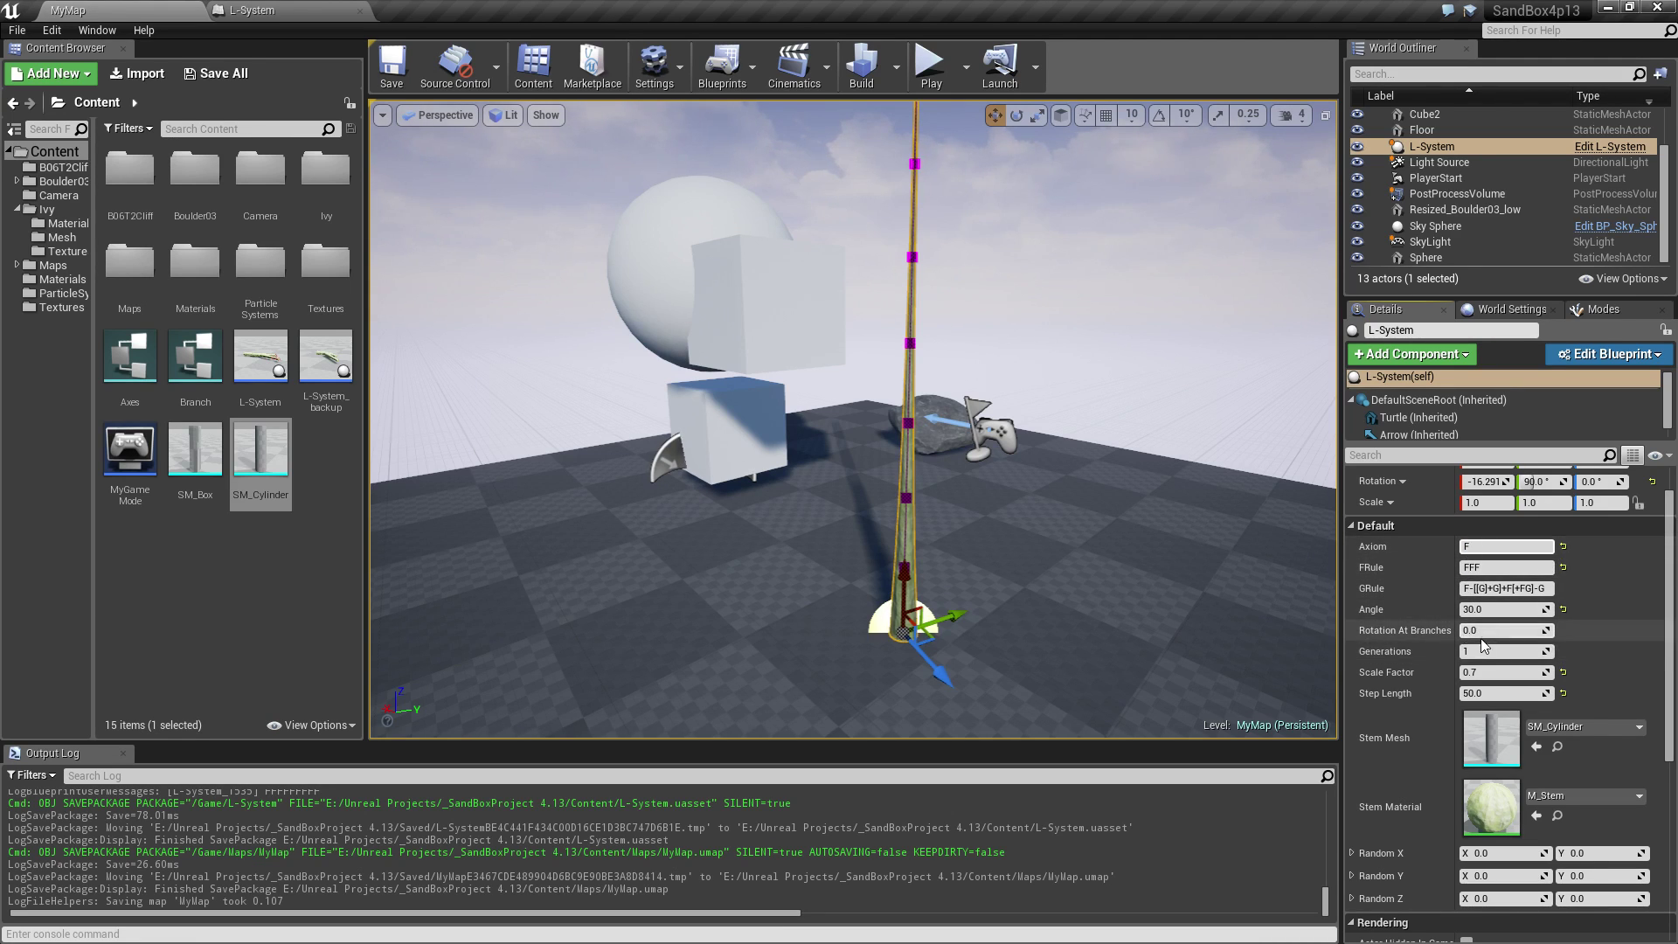
{"action": "left_click", "coordinate": [1471, 647]}
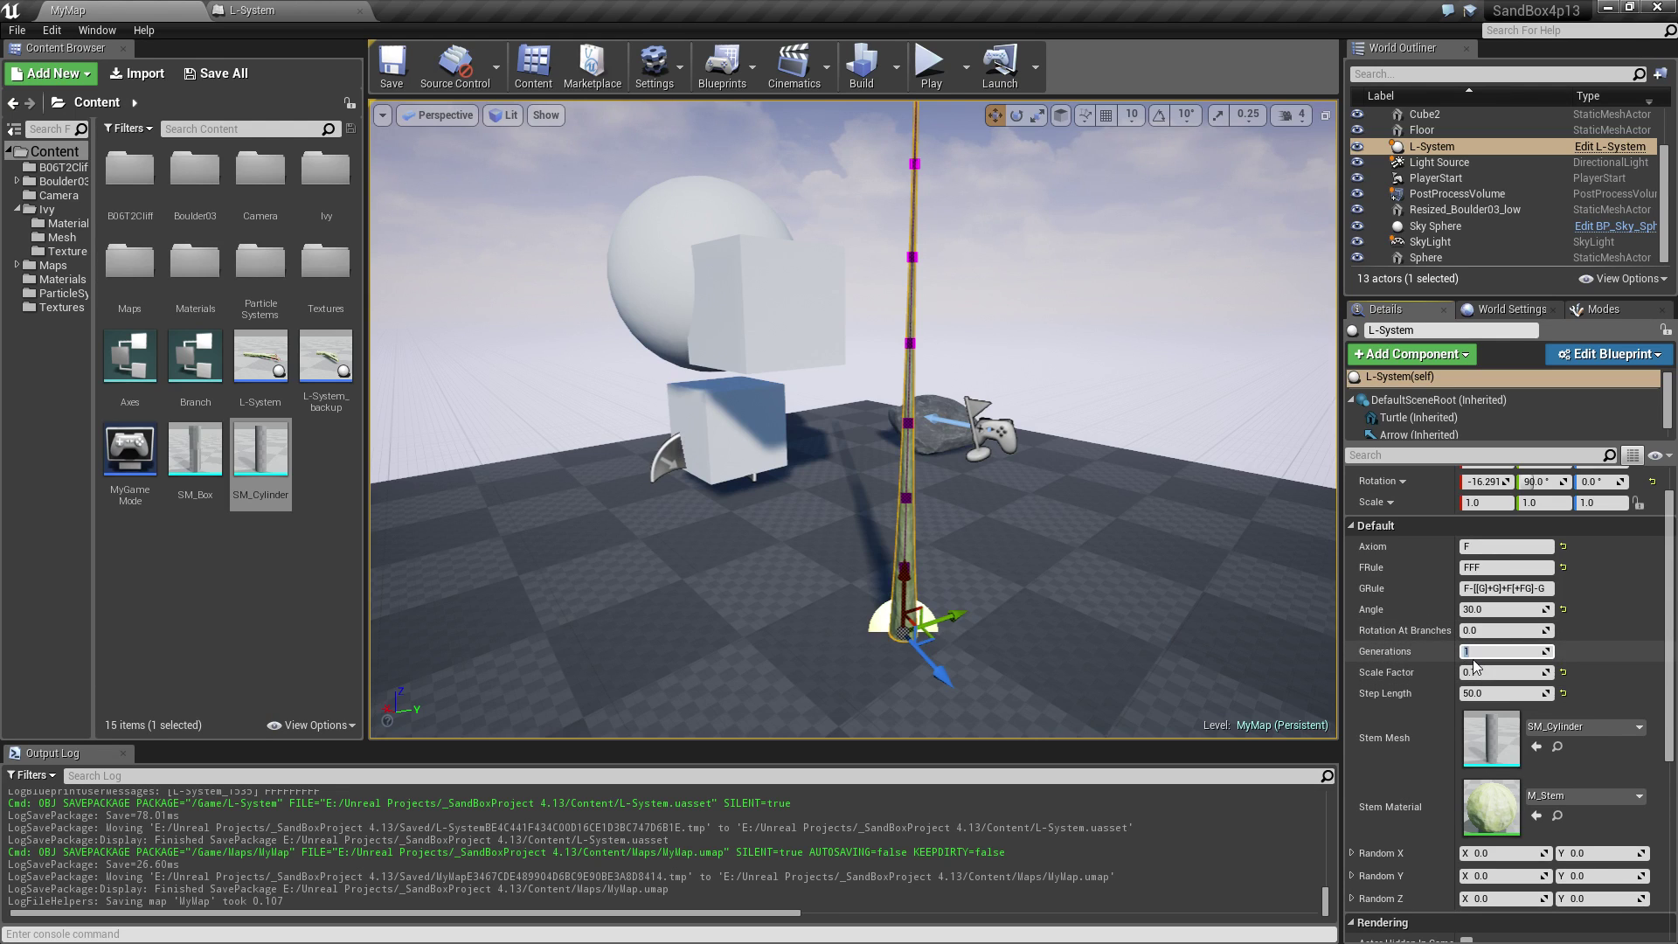
{"action": "left_click", "coordinate": [1473, 567]}
{"action": "type", "text": "F"}
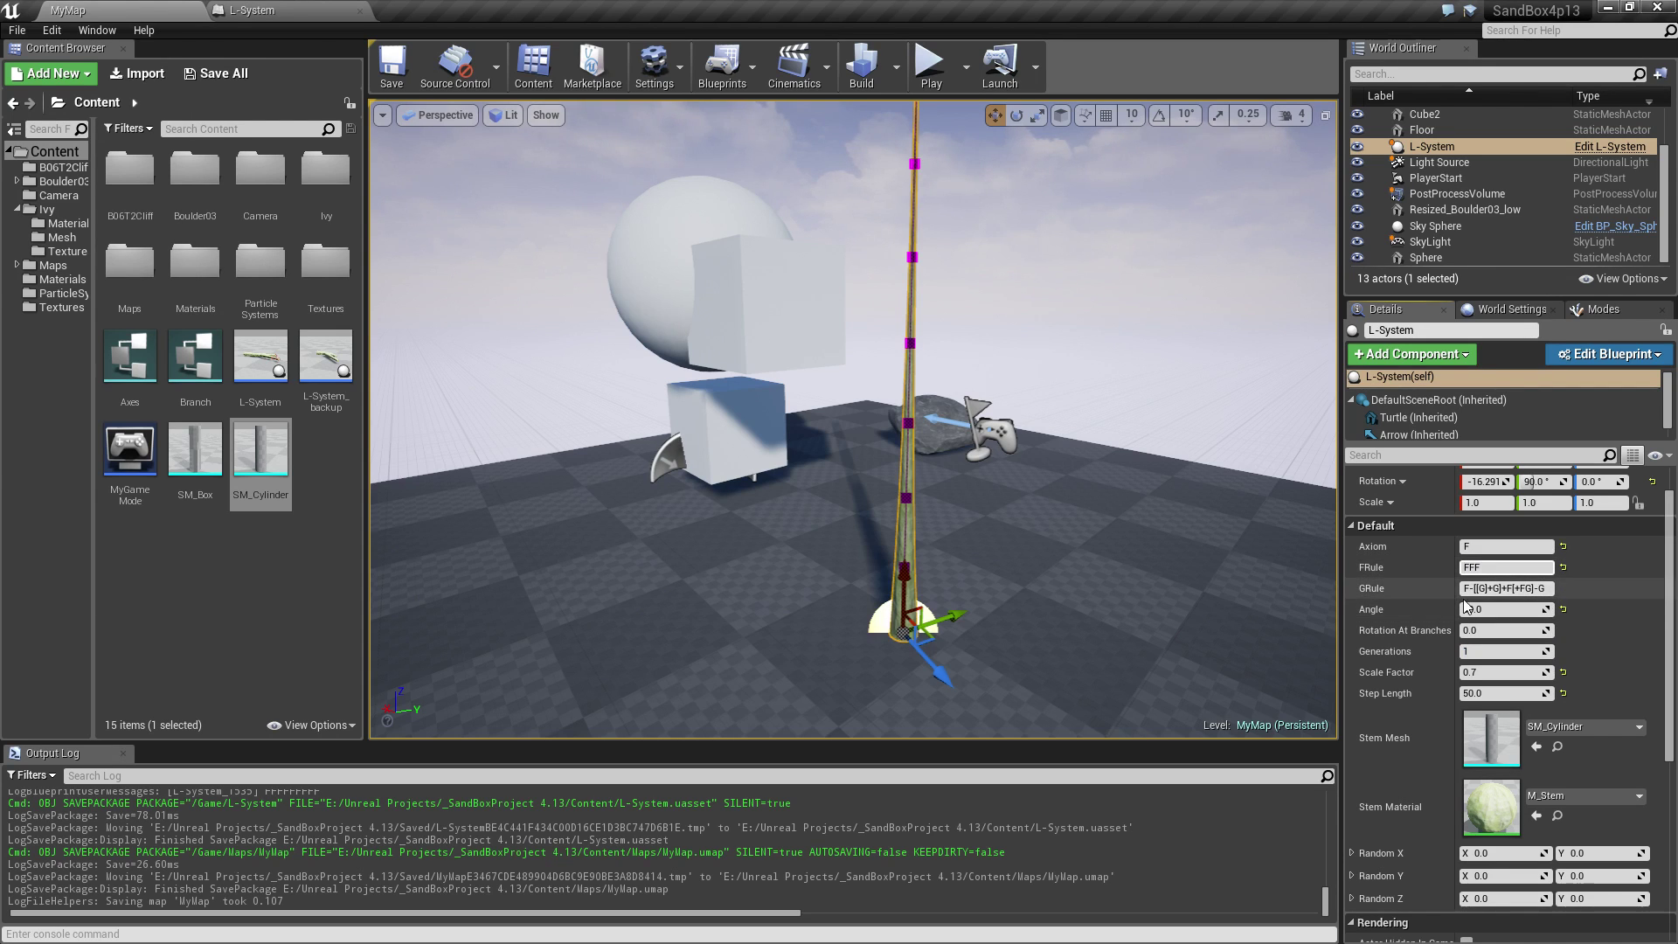
{"action": "left_click", "coordinate": [1490, 547]}
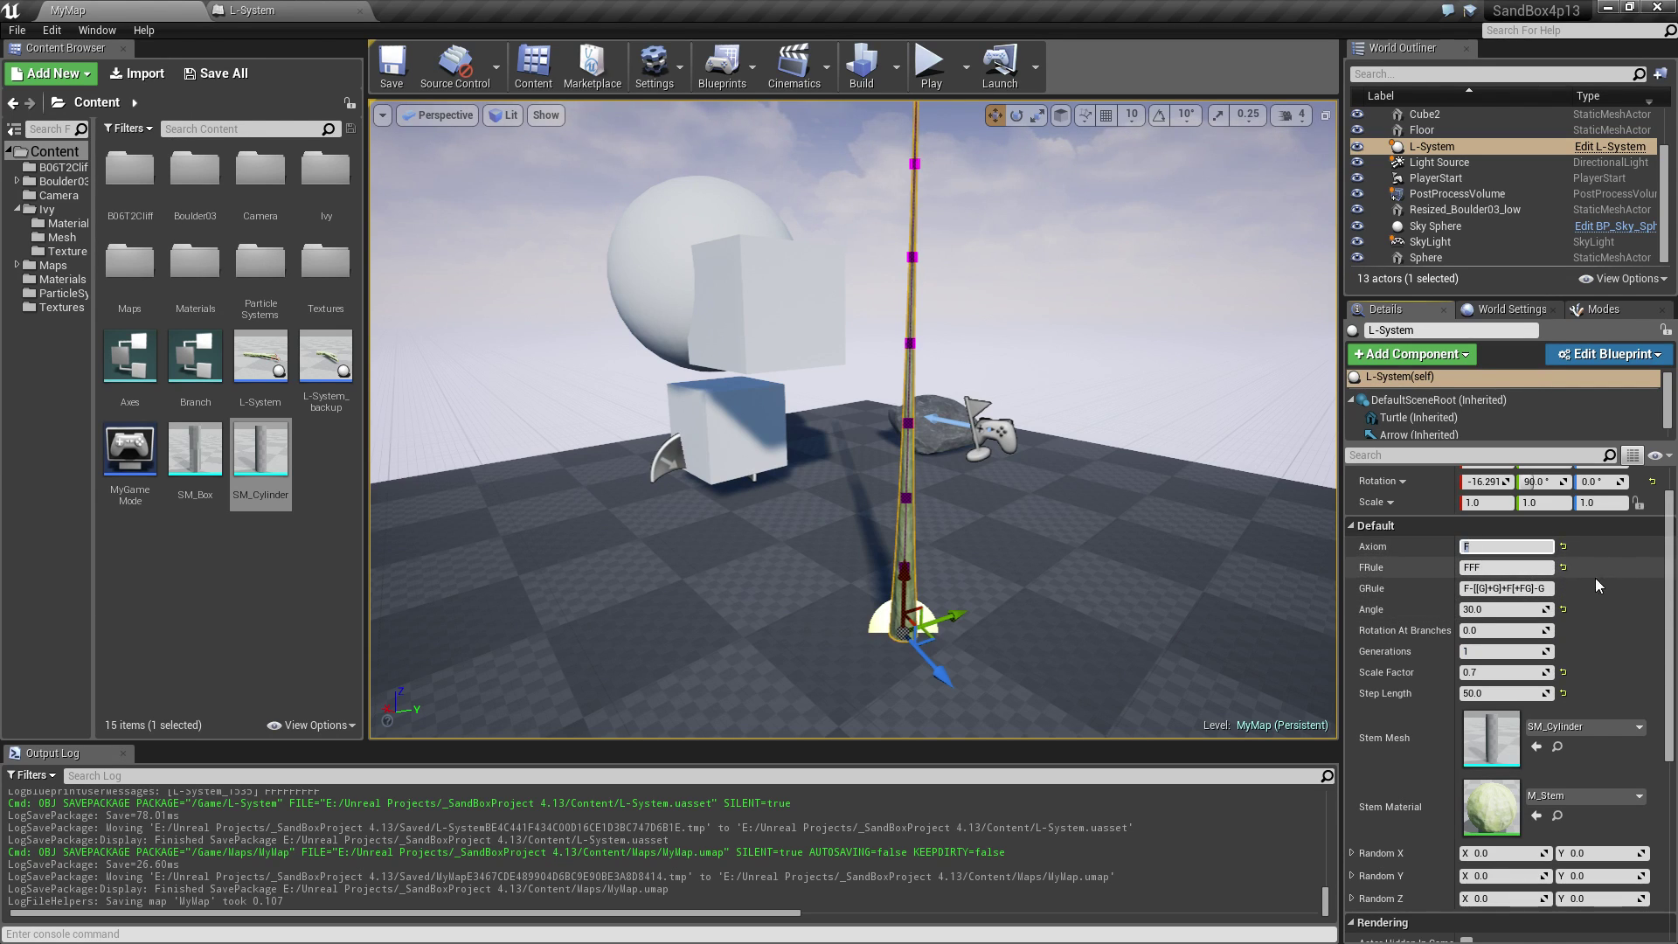
{"action": "left_click", "coordinate": [1494, 569]}
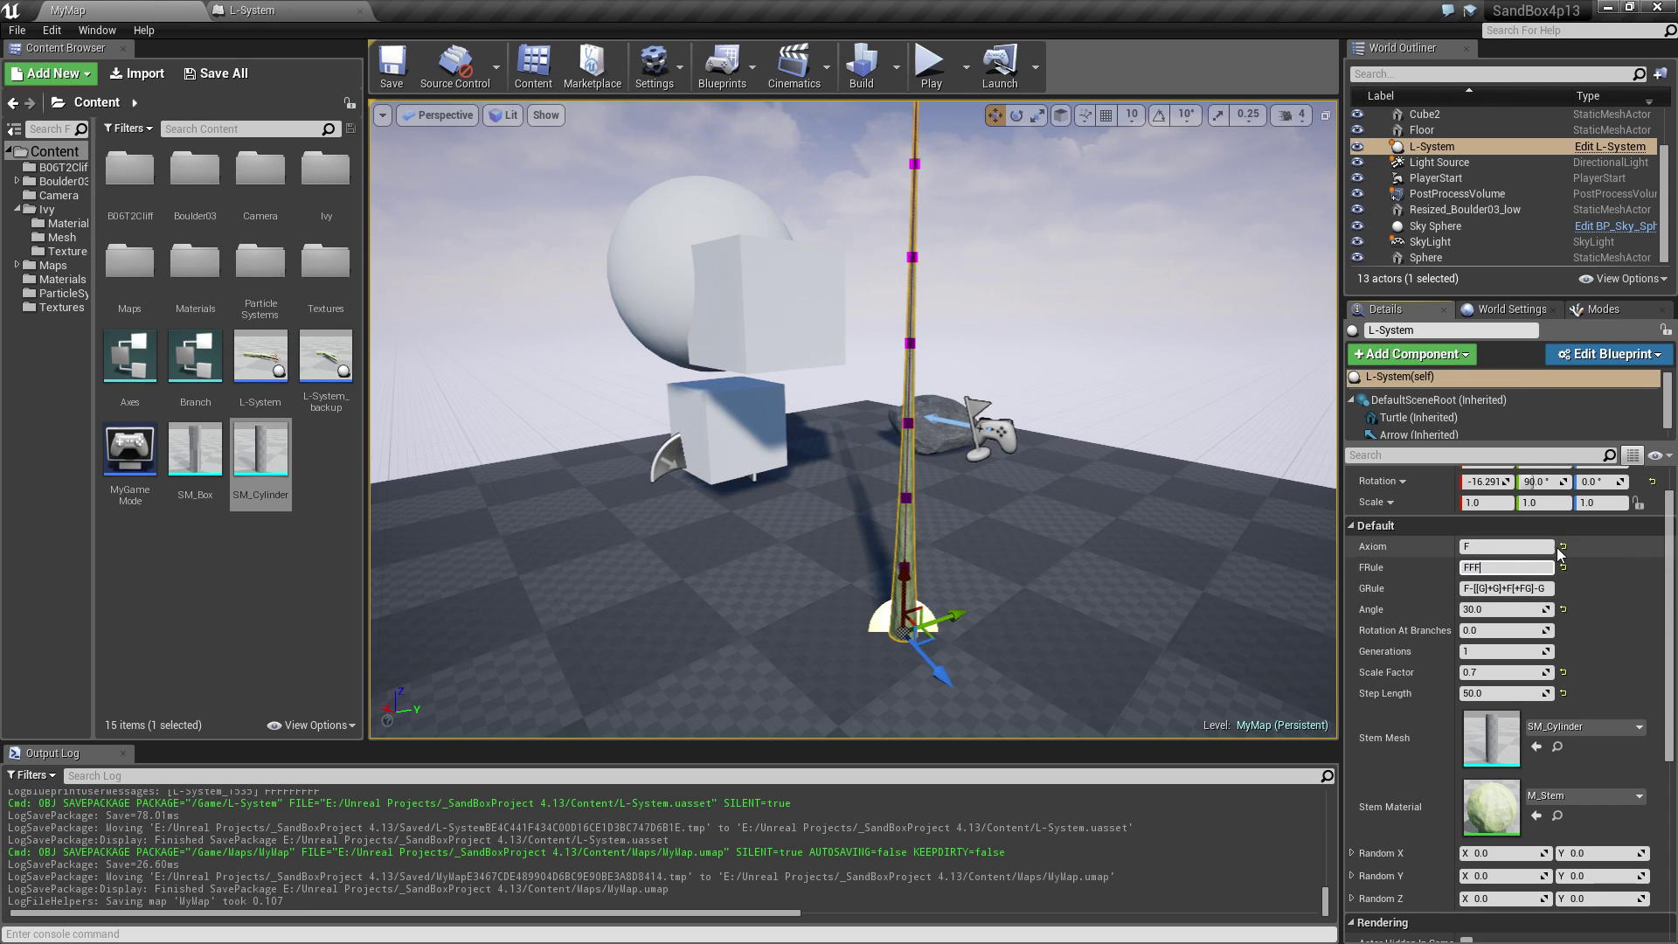
{"action": "left_click", "coordinate": [1472, 591]}
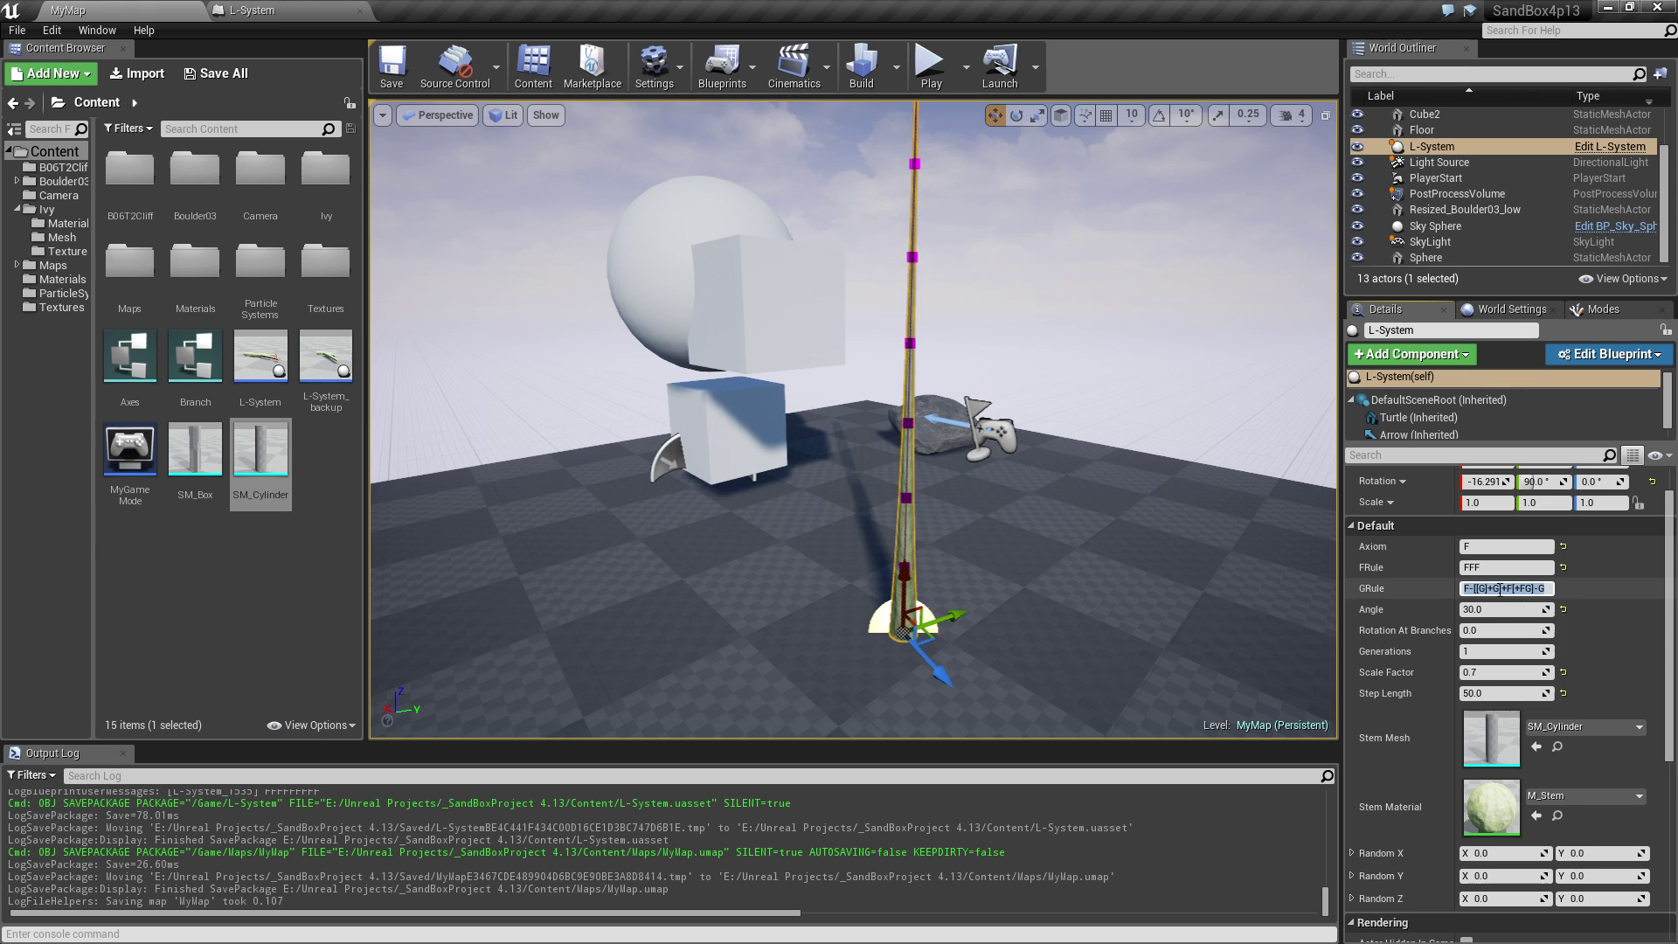
{"action": "left_click", "coordinate": [1505, 592]}
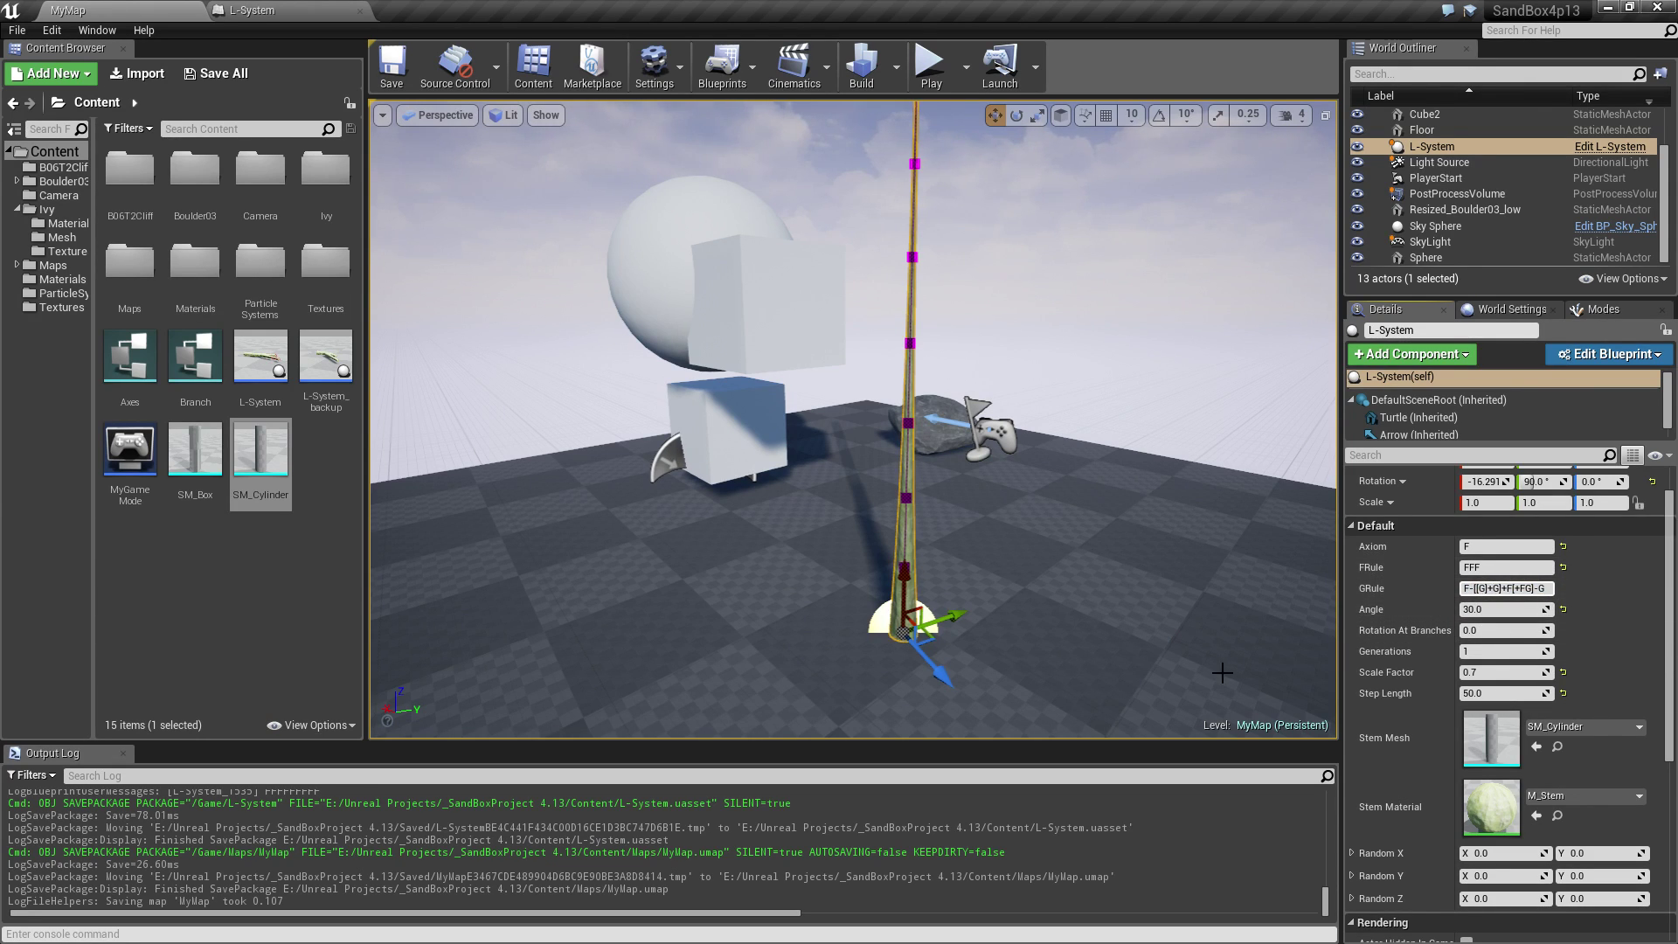
Set the L-System actor's FRule to F+ and extend it to FF+.
{"action": "left_click", "coordinate": [1472, 568]}
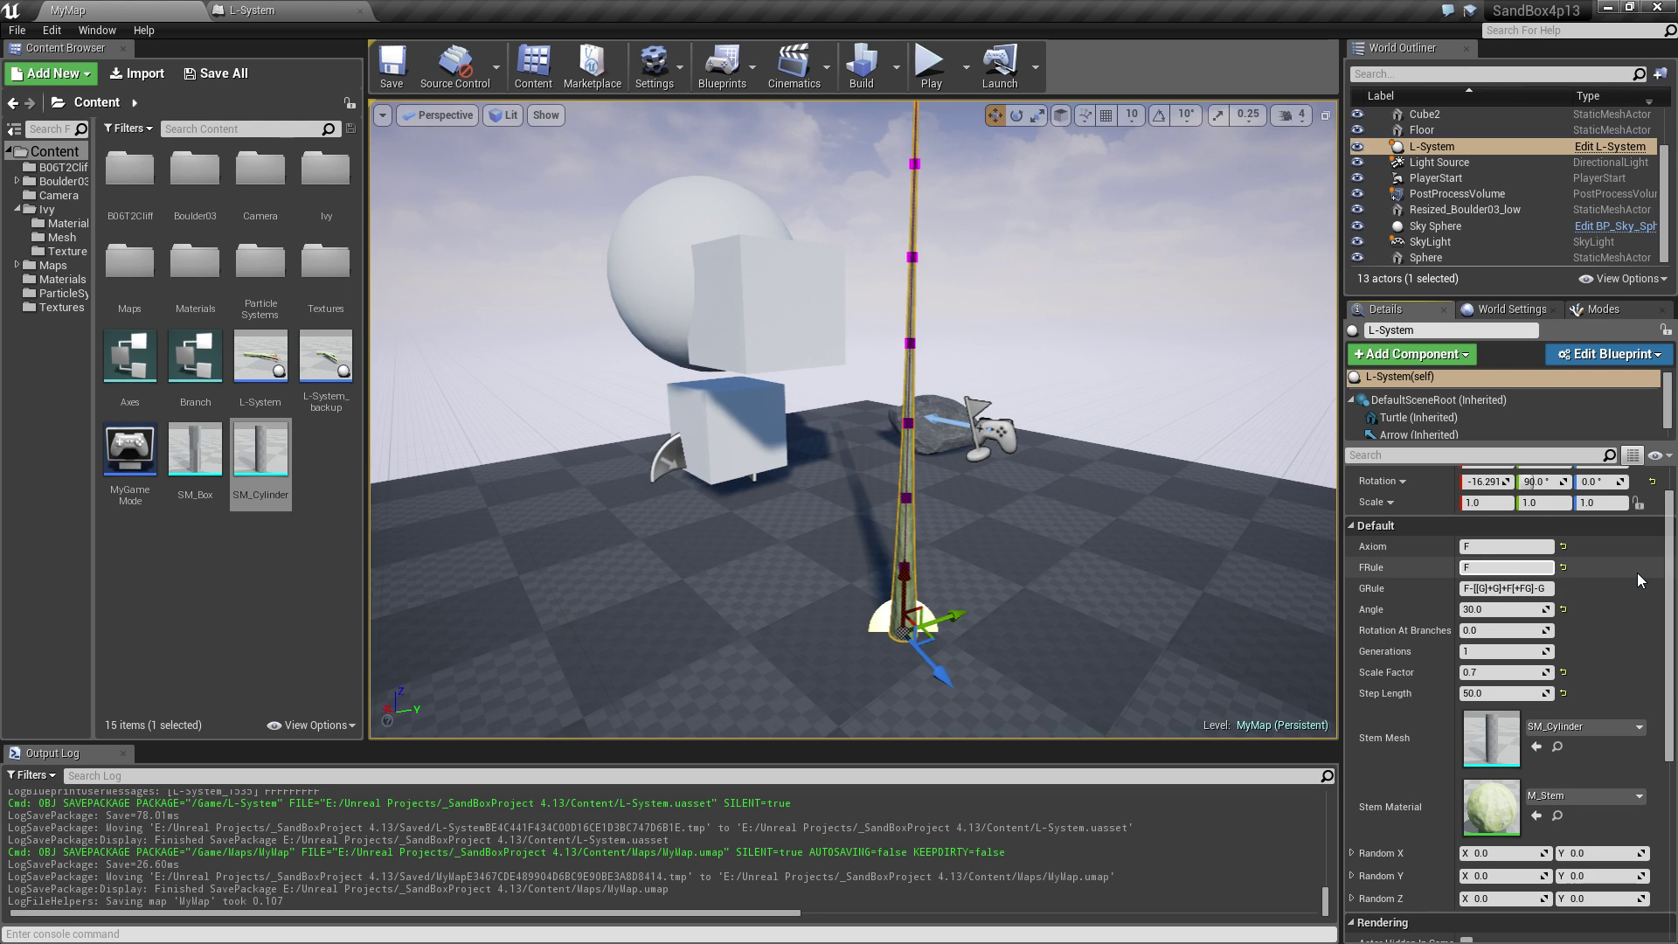
{"action": "key", "text": "Return"}
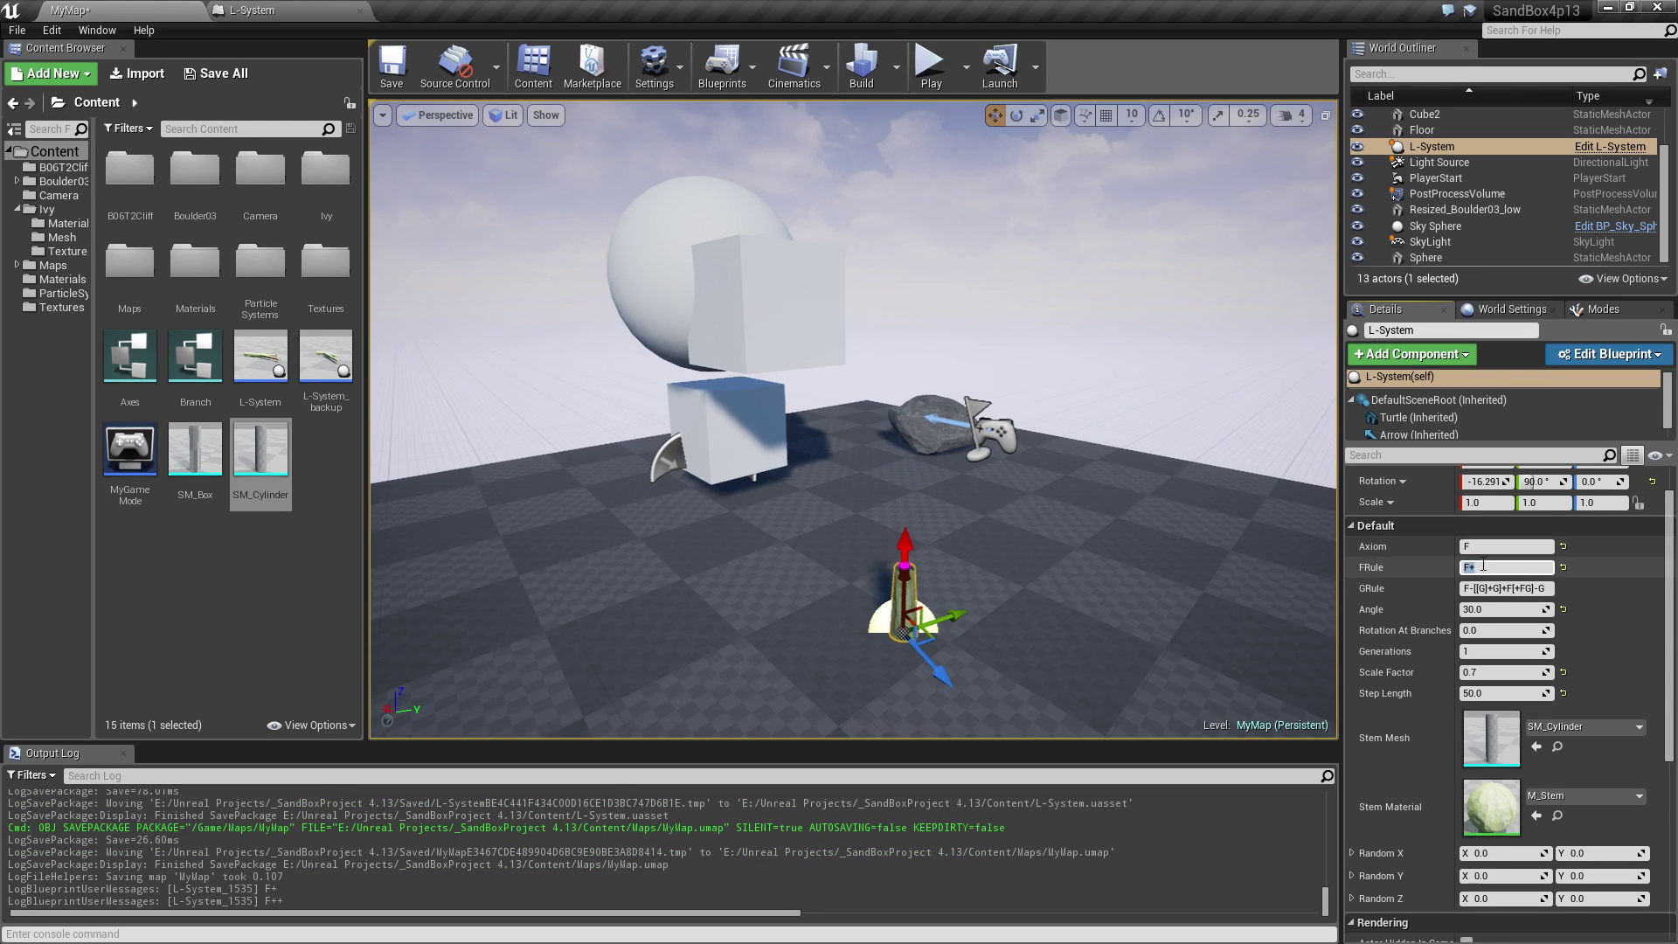
{"action": "left_click", "coordinate": [1484, 566]}
{"action": "left_click", "coordinate": [1470, 568]}
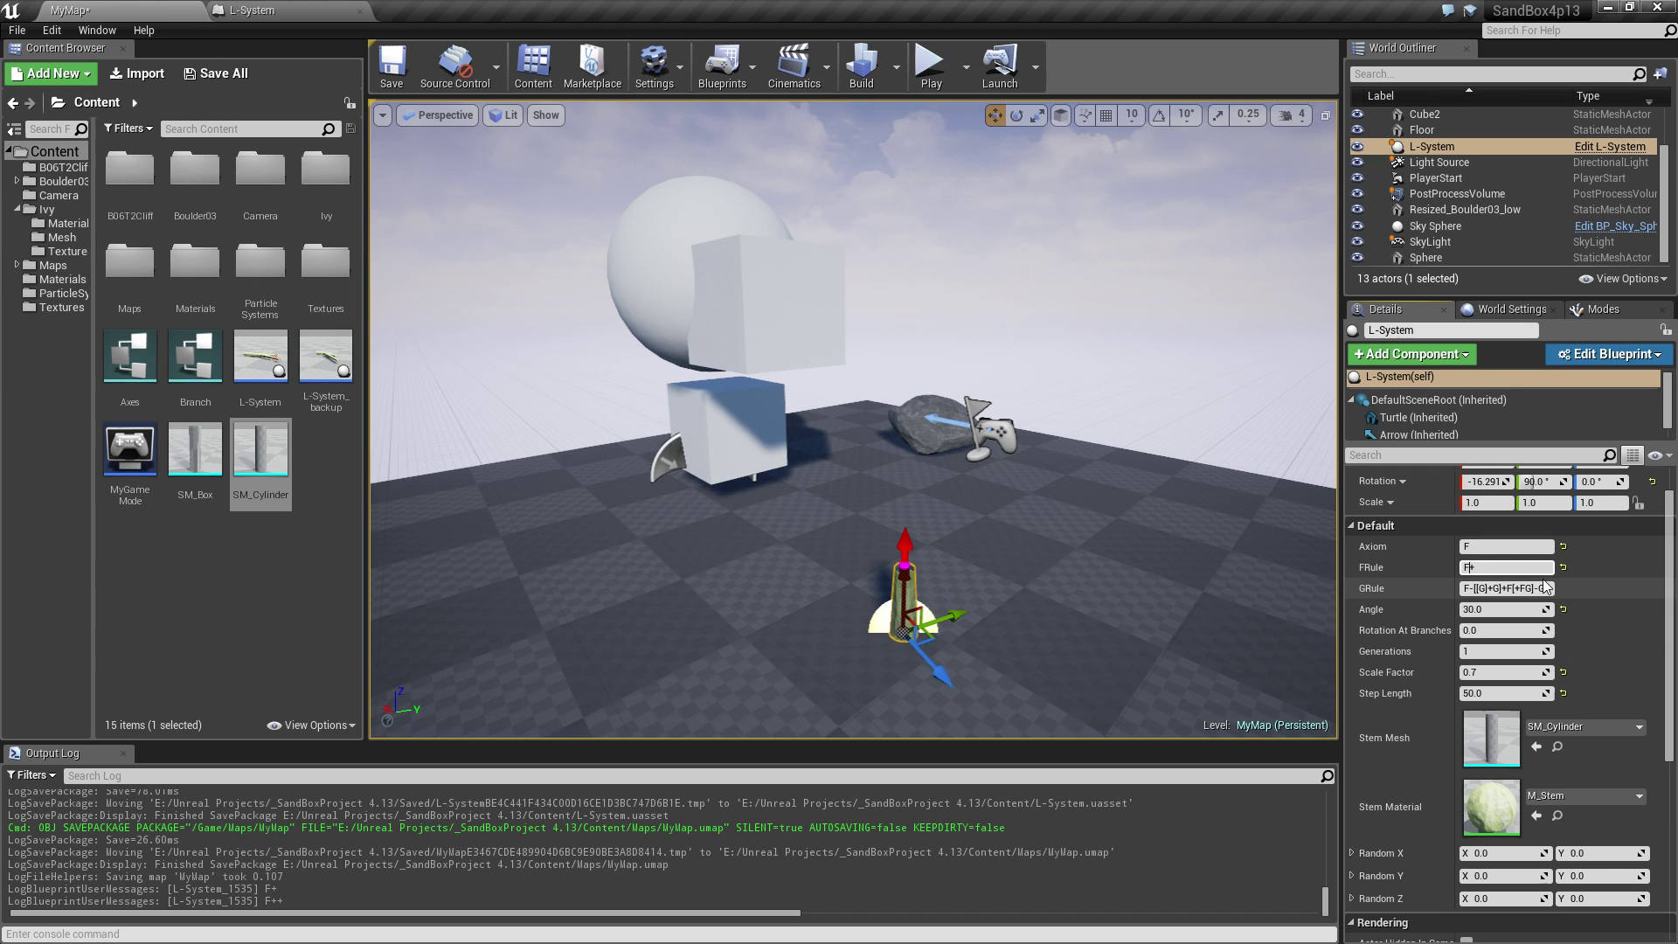
{"action": "key", "text": "Return"}
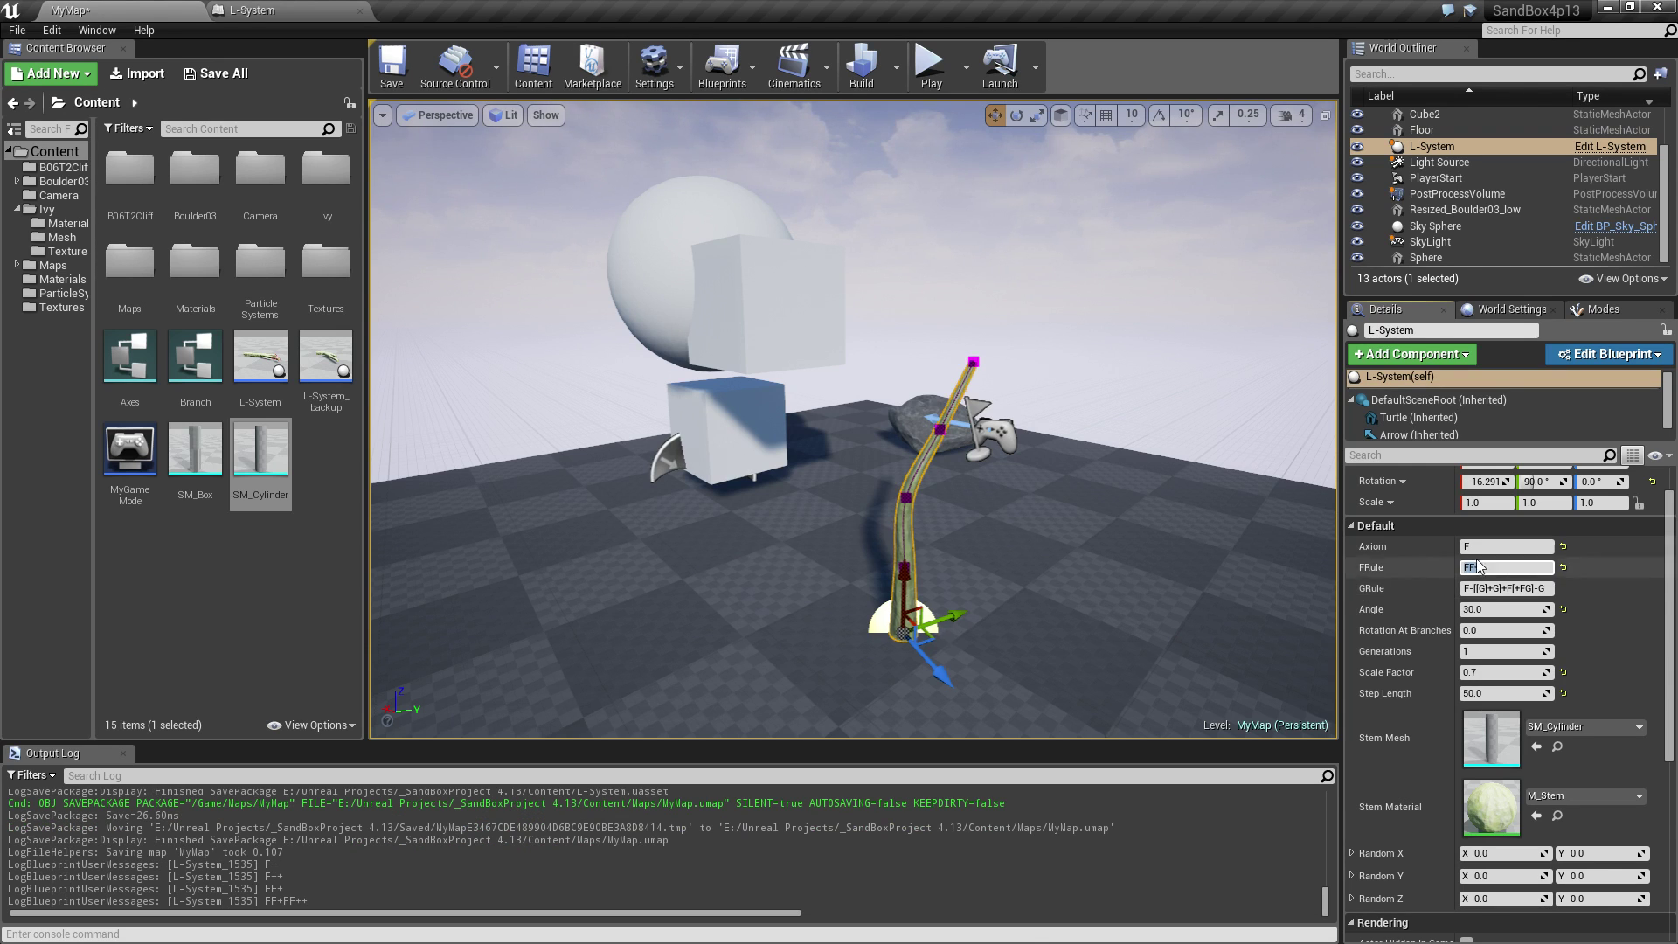
Extend the FRule to FF+F and further to FF+F-F, and inspect the whole stem.
{"action": "right_click_drag", "start_coordinate": [853, 420], "coordinate": [914, 477]}
{"action": "left_click", "coordinate": [1495, 569]}
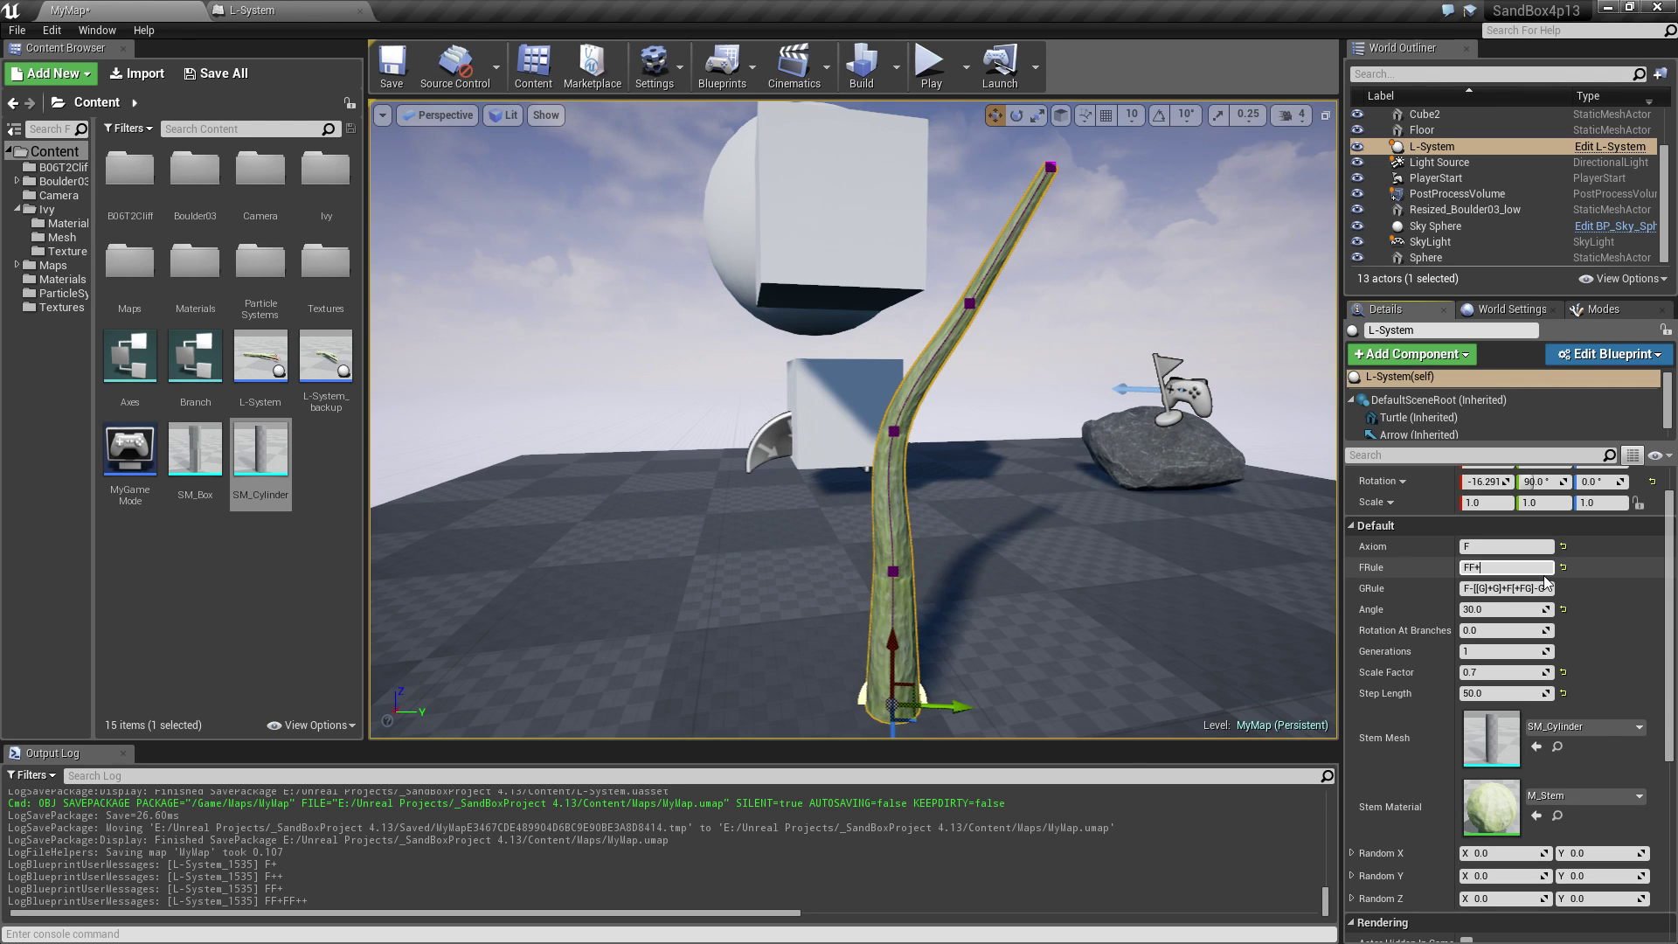
{"action": "key", "text": "Return"}
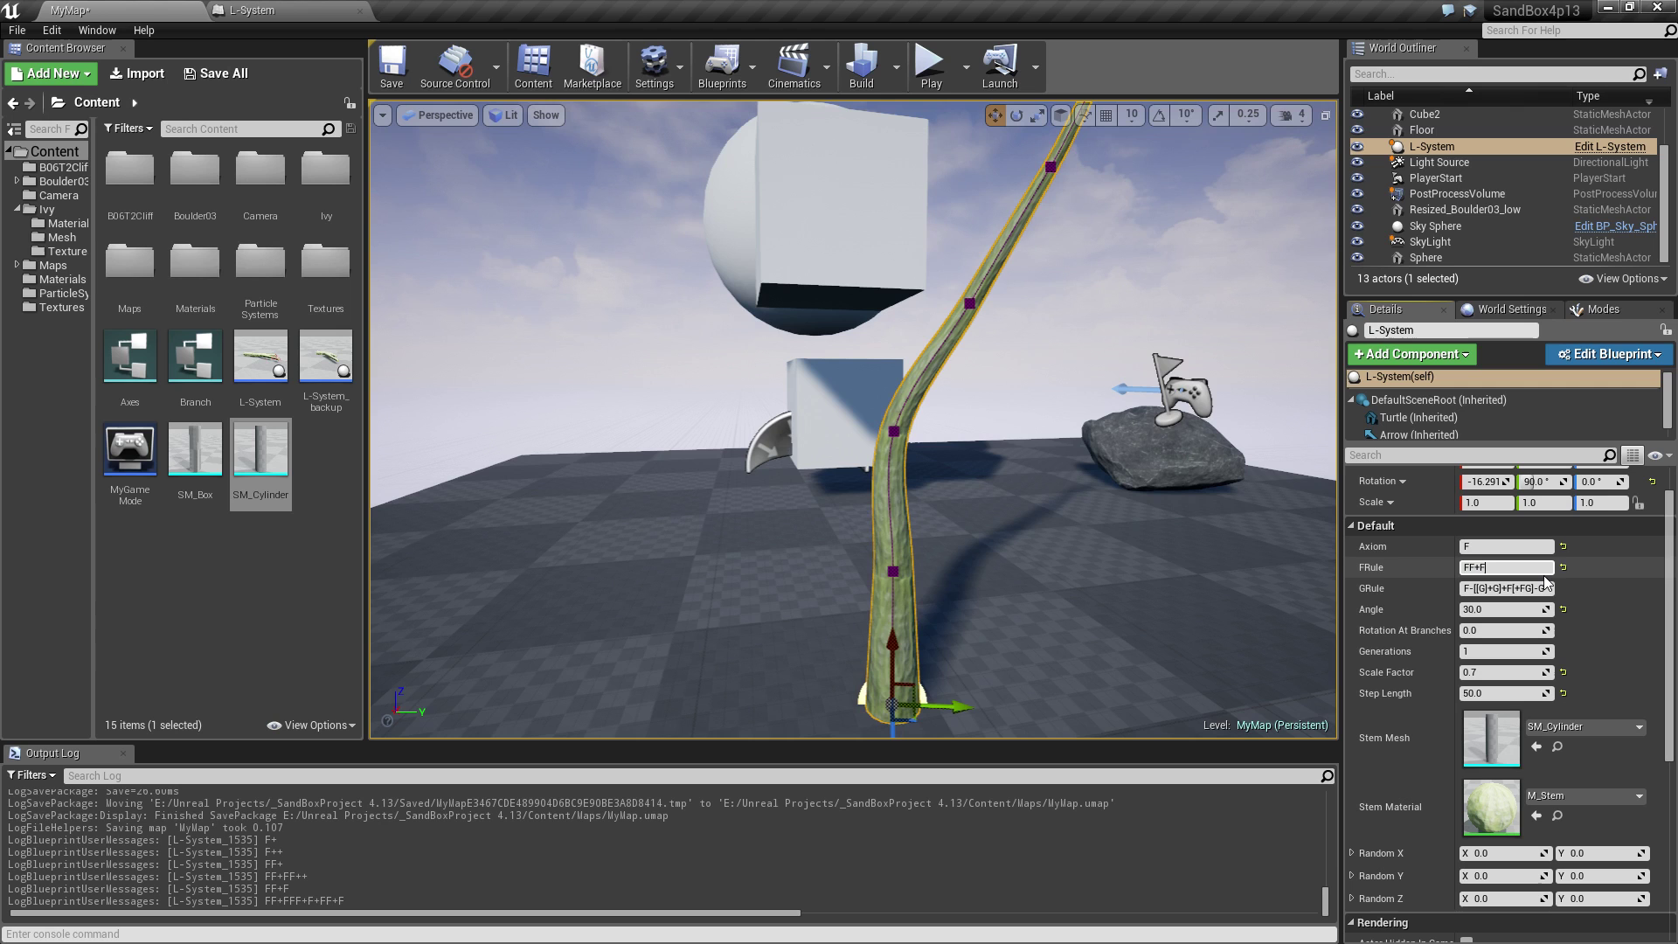
{"action": "type", "text": "-F"}
{"action": "key", "text": "Return"}
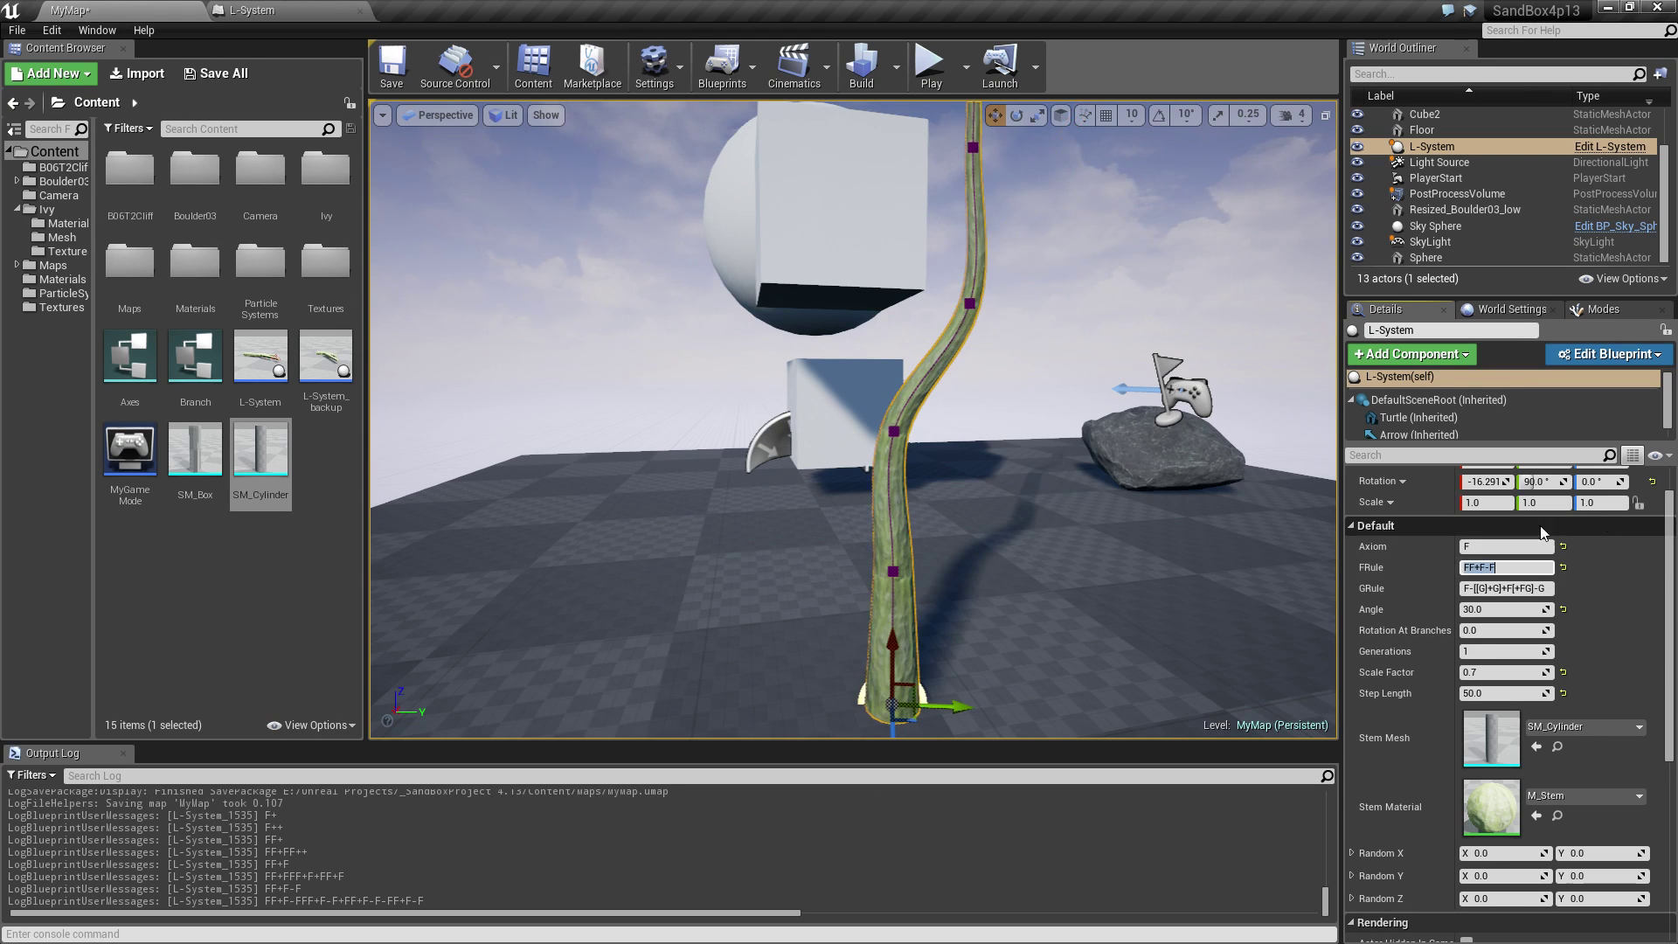
{"action": "right_click_drag", "start_coordinate": [739, 376], "coordinate": [739, 210]}
{"action": "right_click_drag", "start_coordinate": [737, 288], "coordinate": [743, 389]}
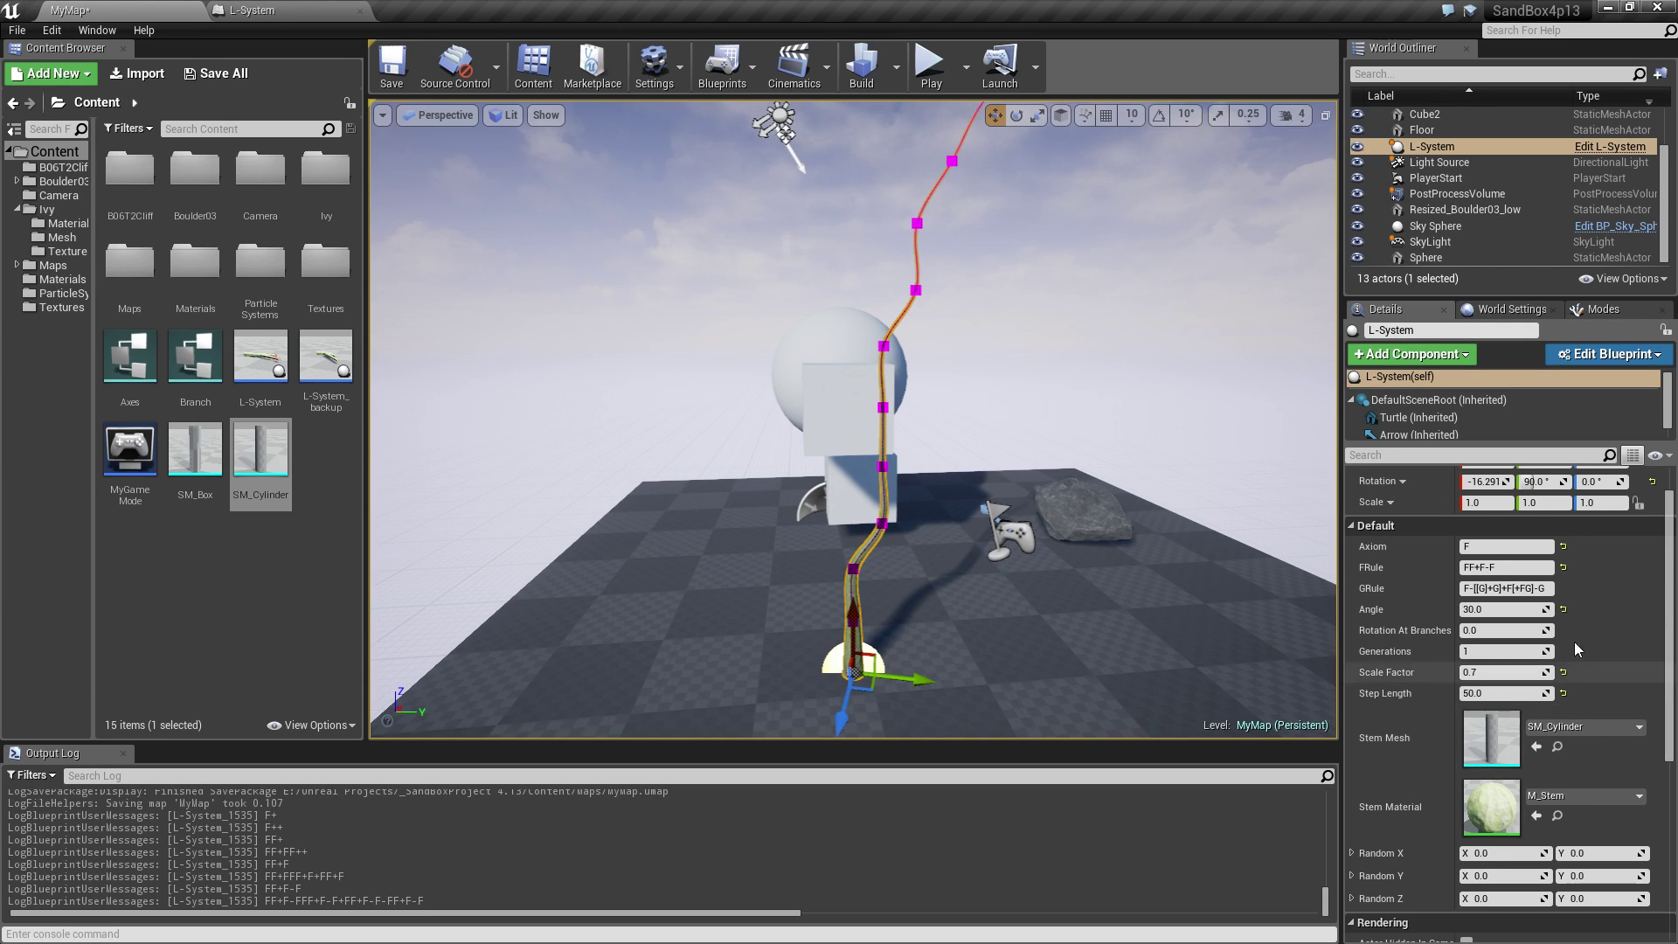
Replace the FRule with the bracketed branching rule F[+F].
{"action": "left_click", "coordinate": [1523, 570]}
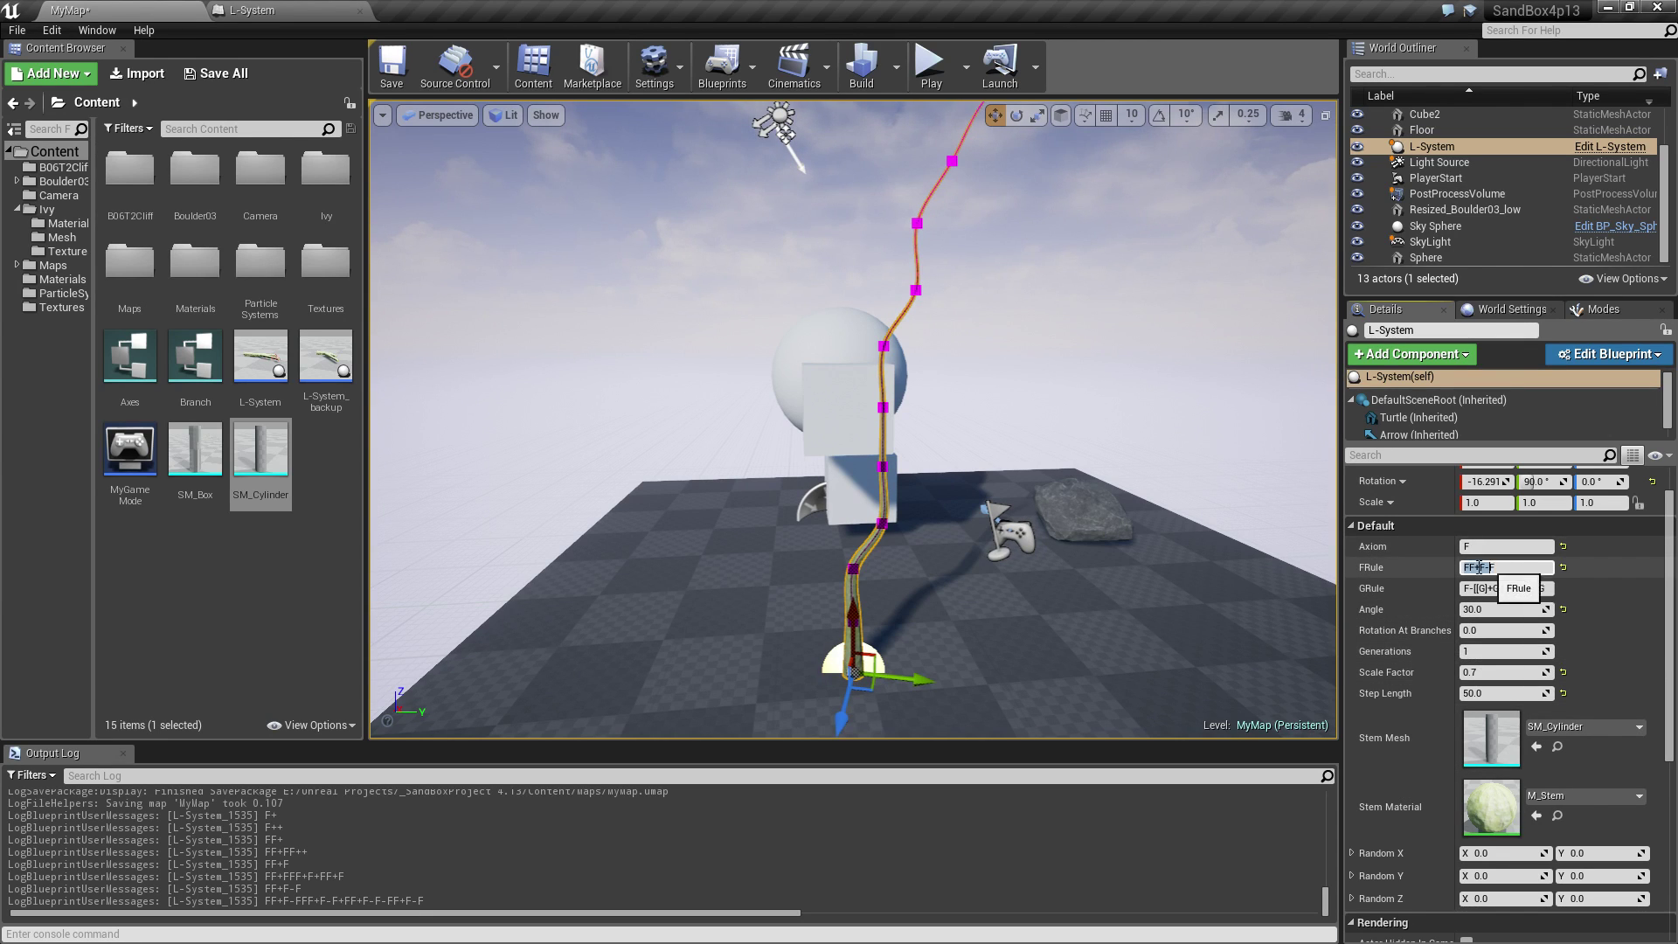
{"action": "mouse_move", "coordinate": [868, 473]}
{"action": "right_mouse_down"}
{"action": "mouse_move", "coordinate": [874, 411]}
{"action": "mouse_move", "coordinate": [892, 476]}
{"action": "right_mouse_up"}
{"action": "left_click", "coordinate": [1509, 569]}
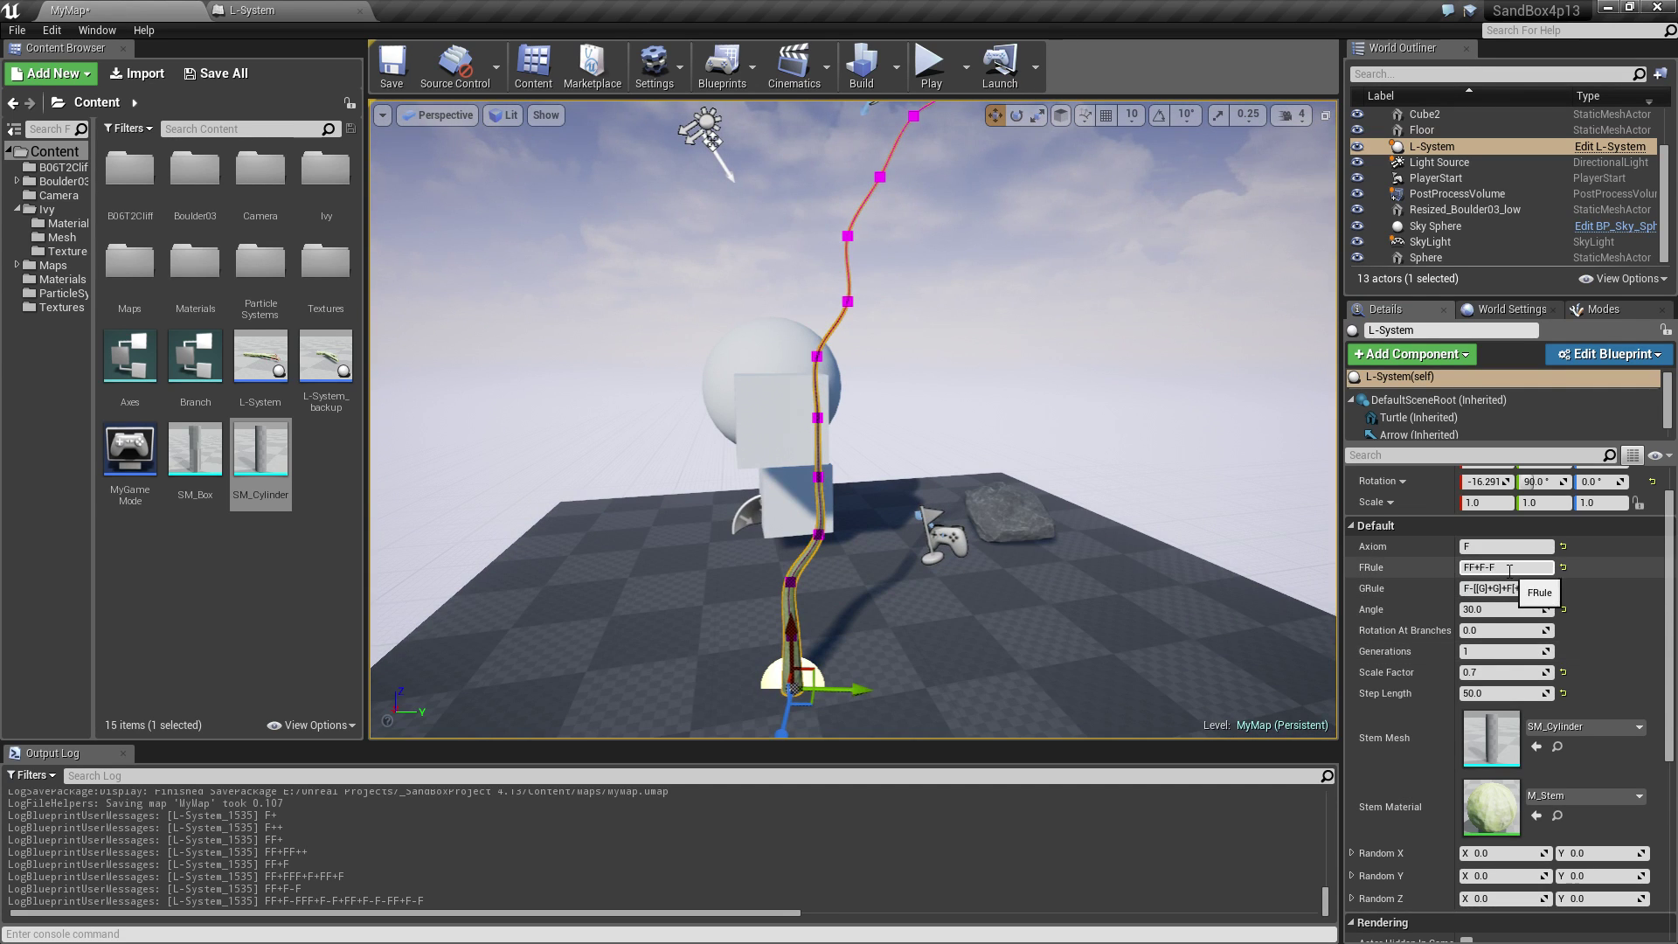
{"action": "left_click", "coordinate": [1508, 570]}
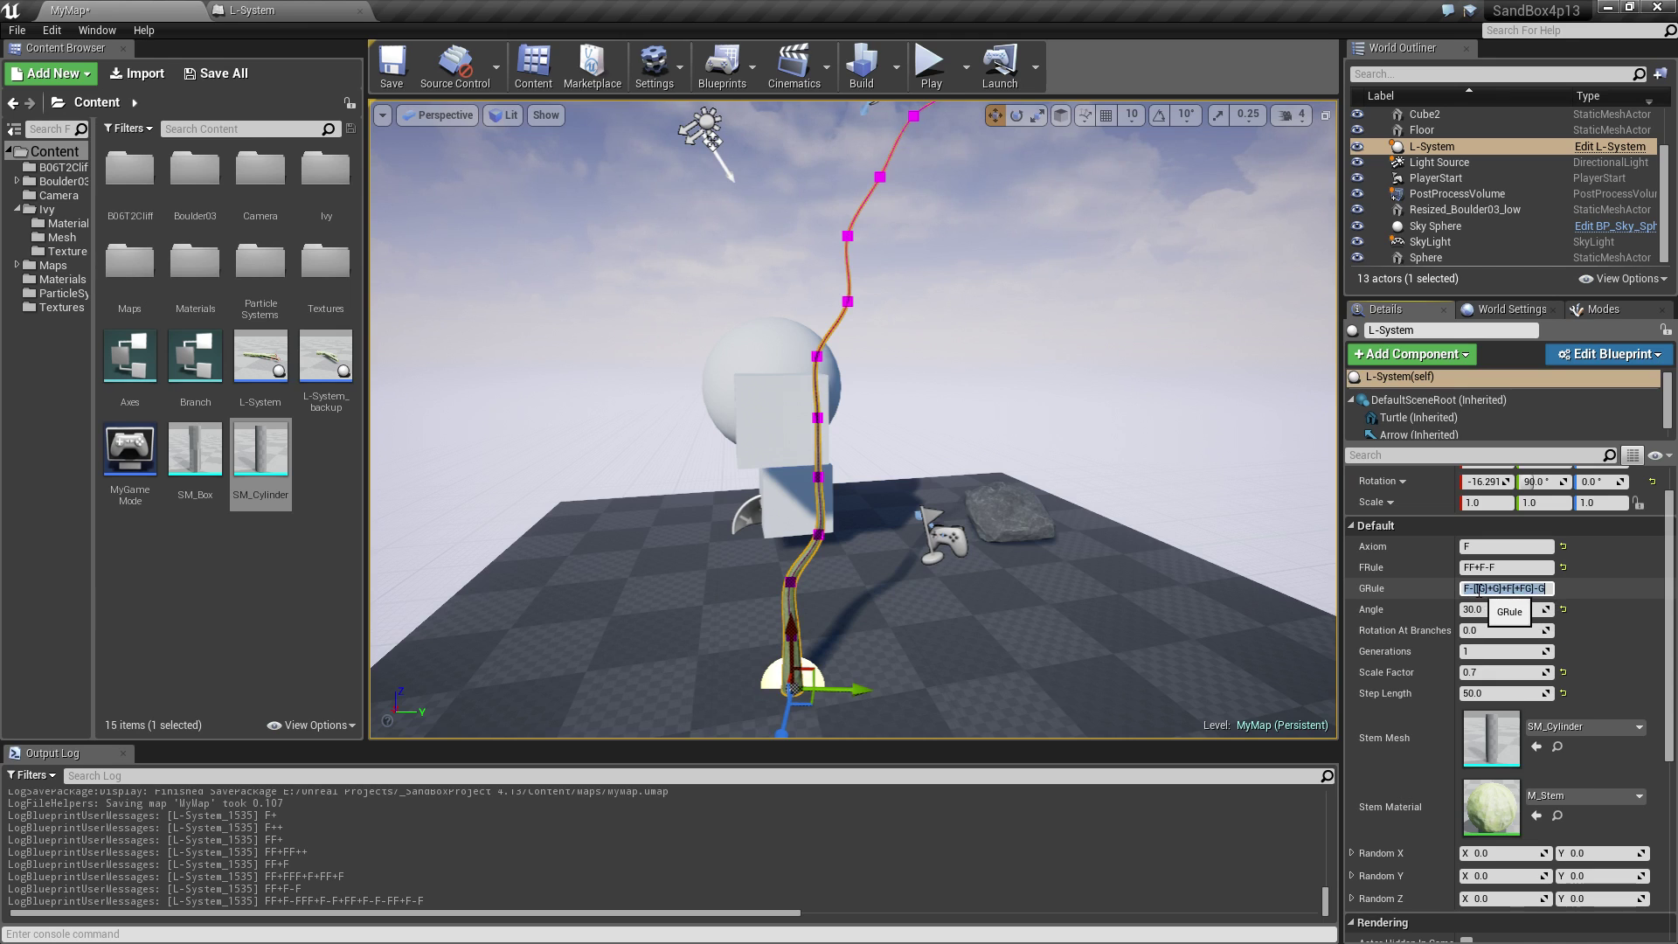
{"action": "left_click", "coordinate": [1506, 569]}
{"action": "left_click", "coordinate": [1506, 567]}
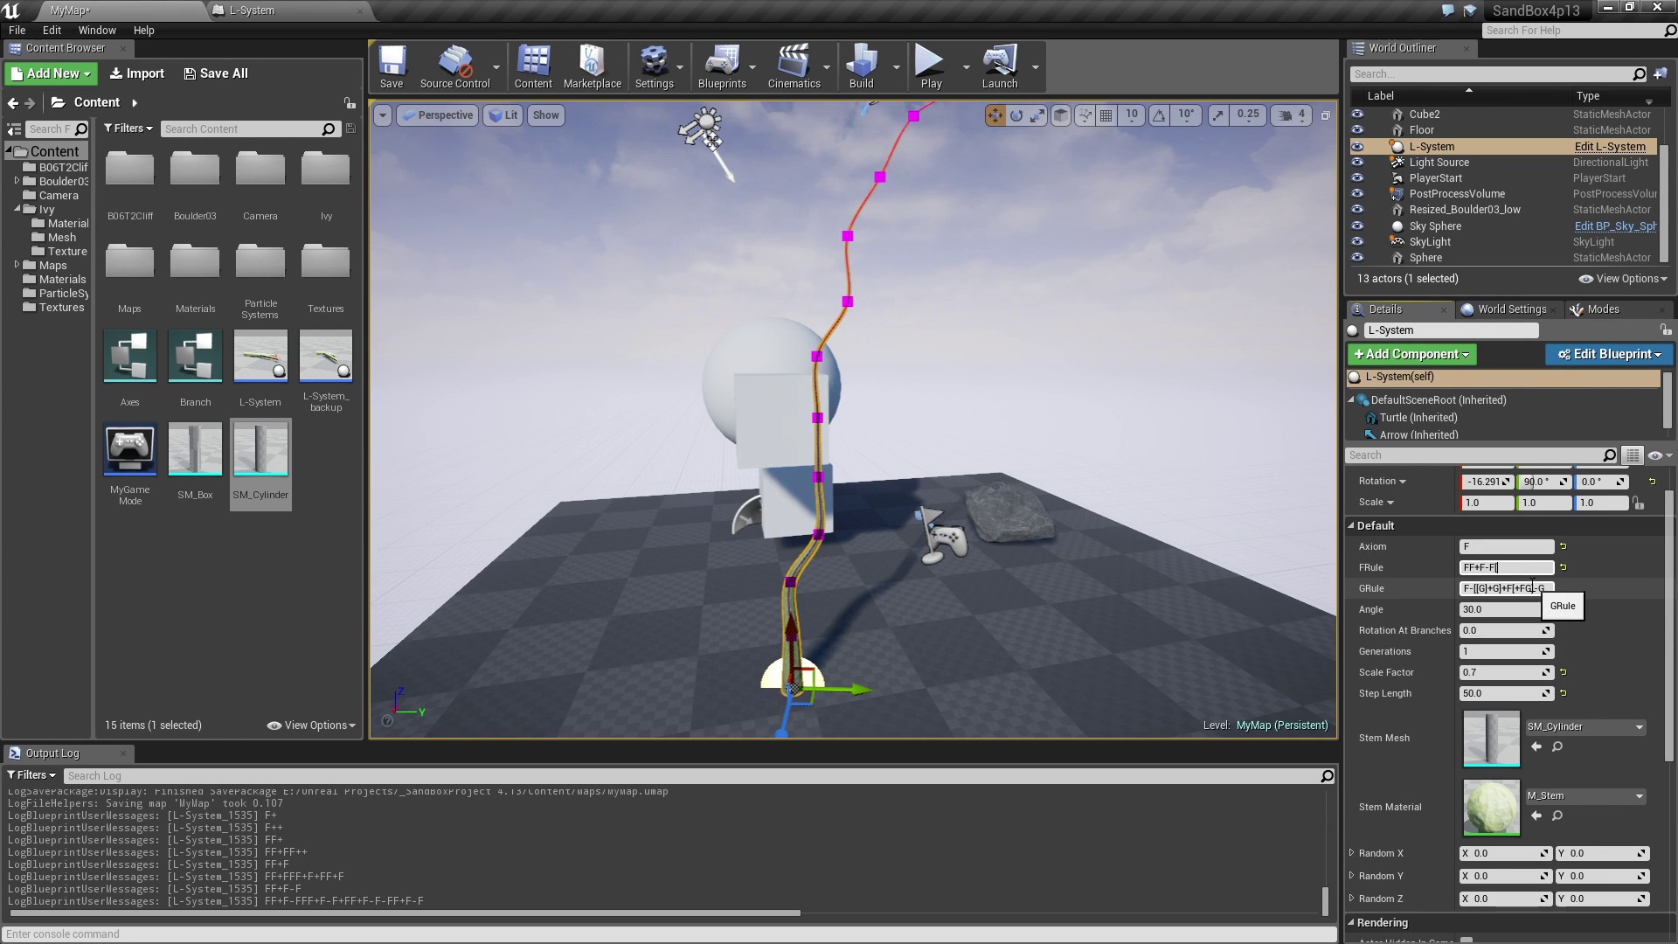
{"action": "type", "text": "["}
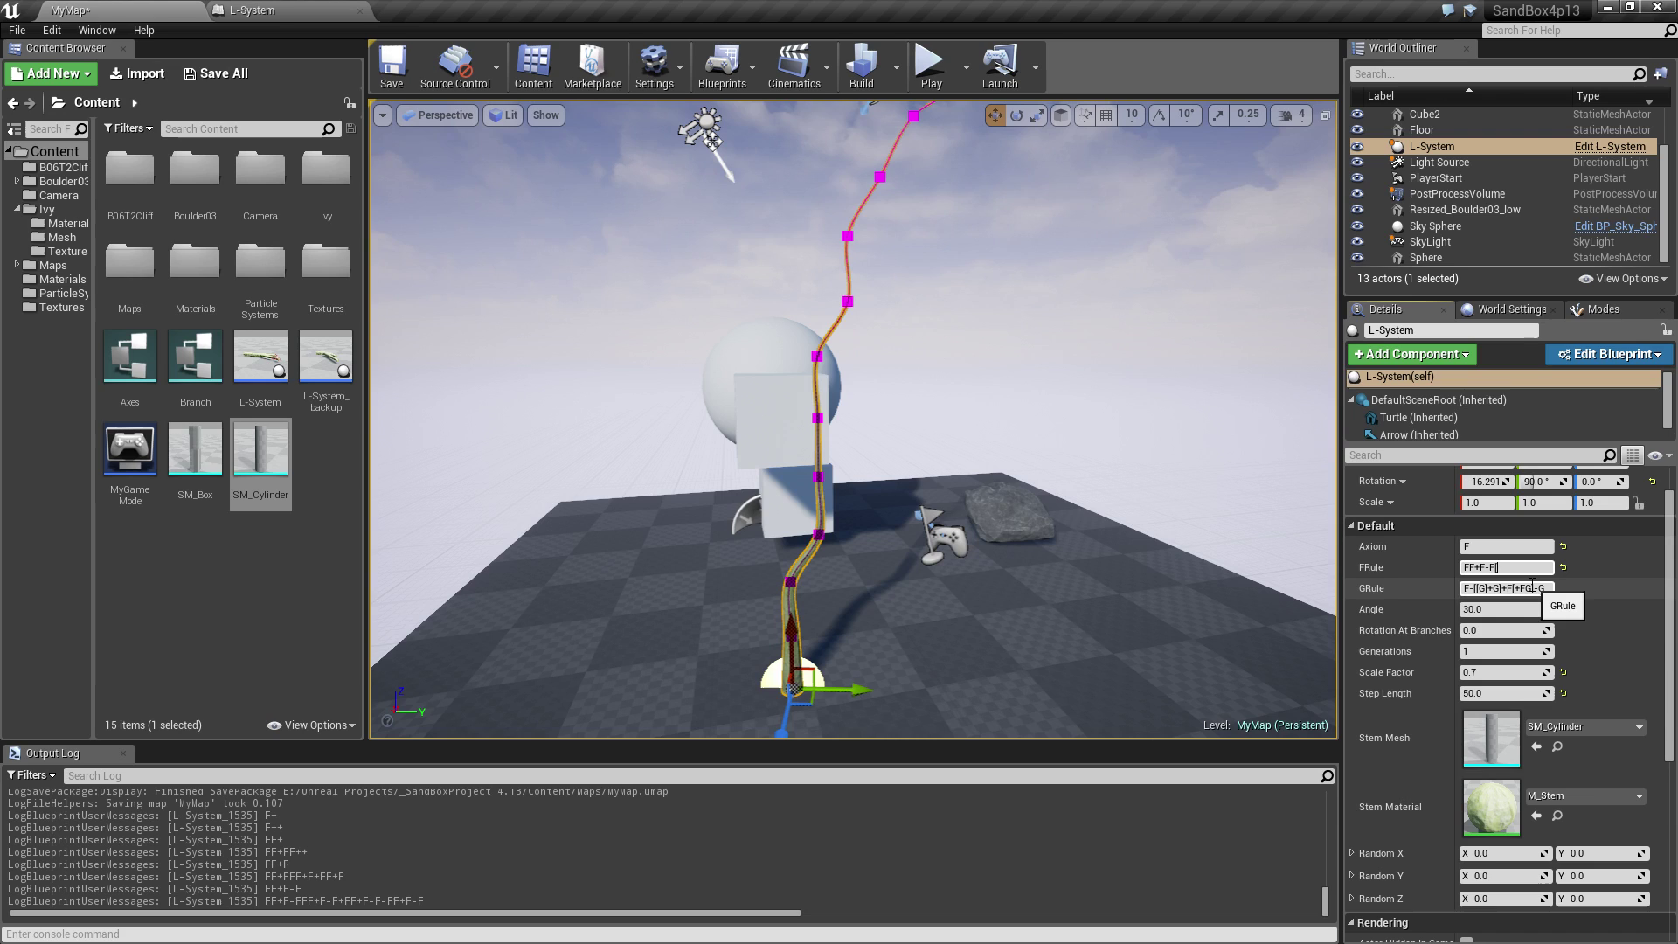
{"action": "type", "text": "]"}
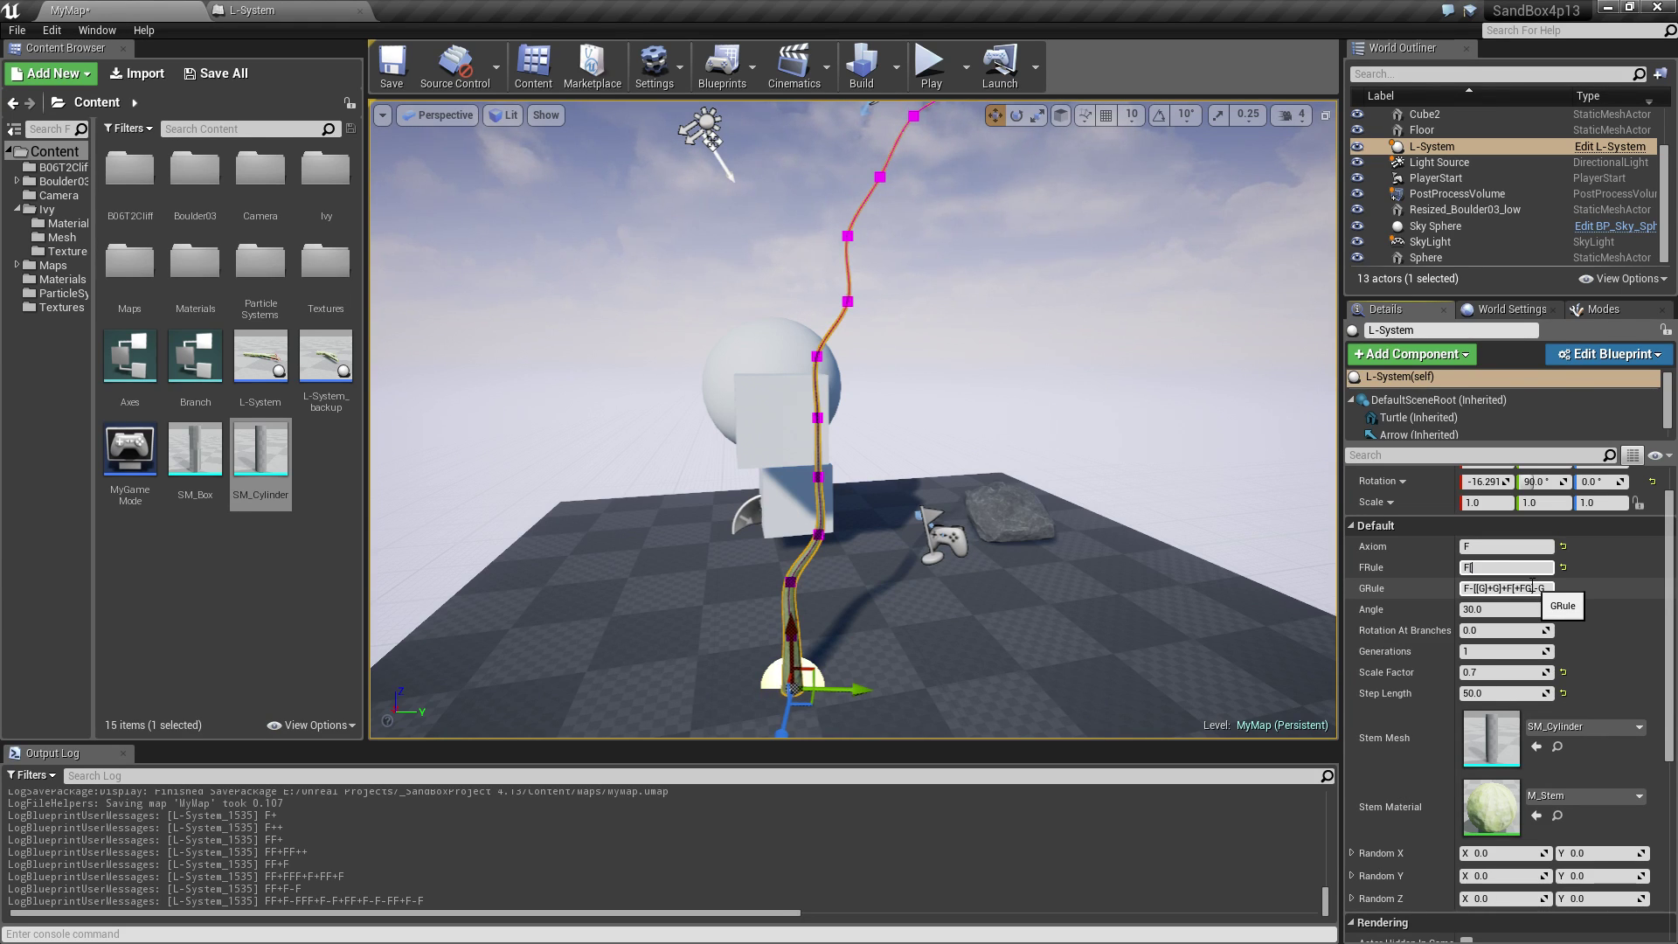
{"action": "type", "text": "["}
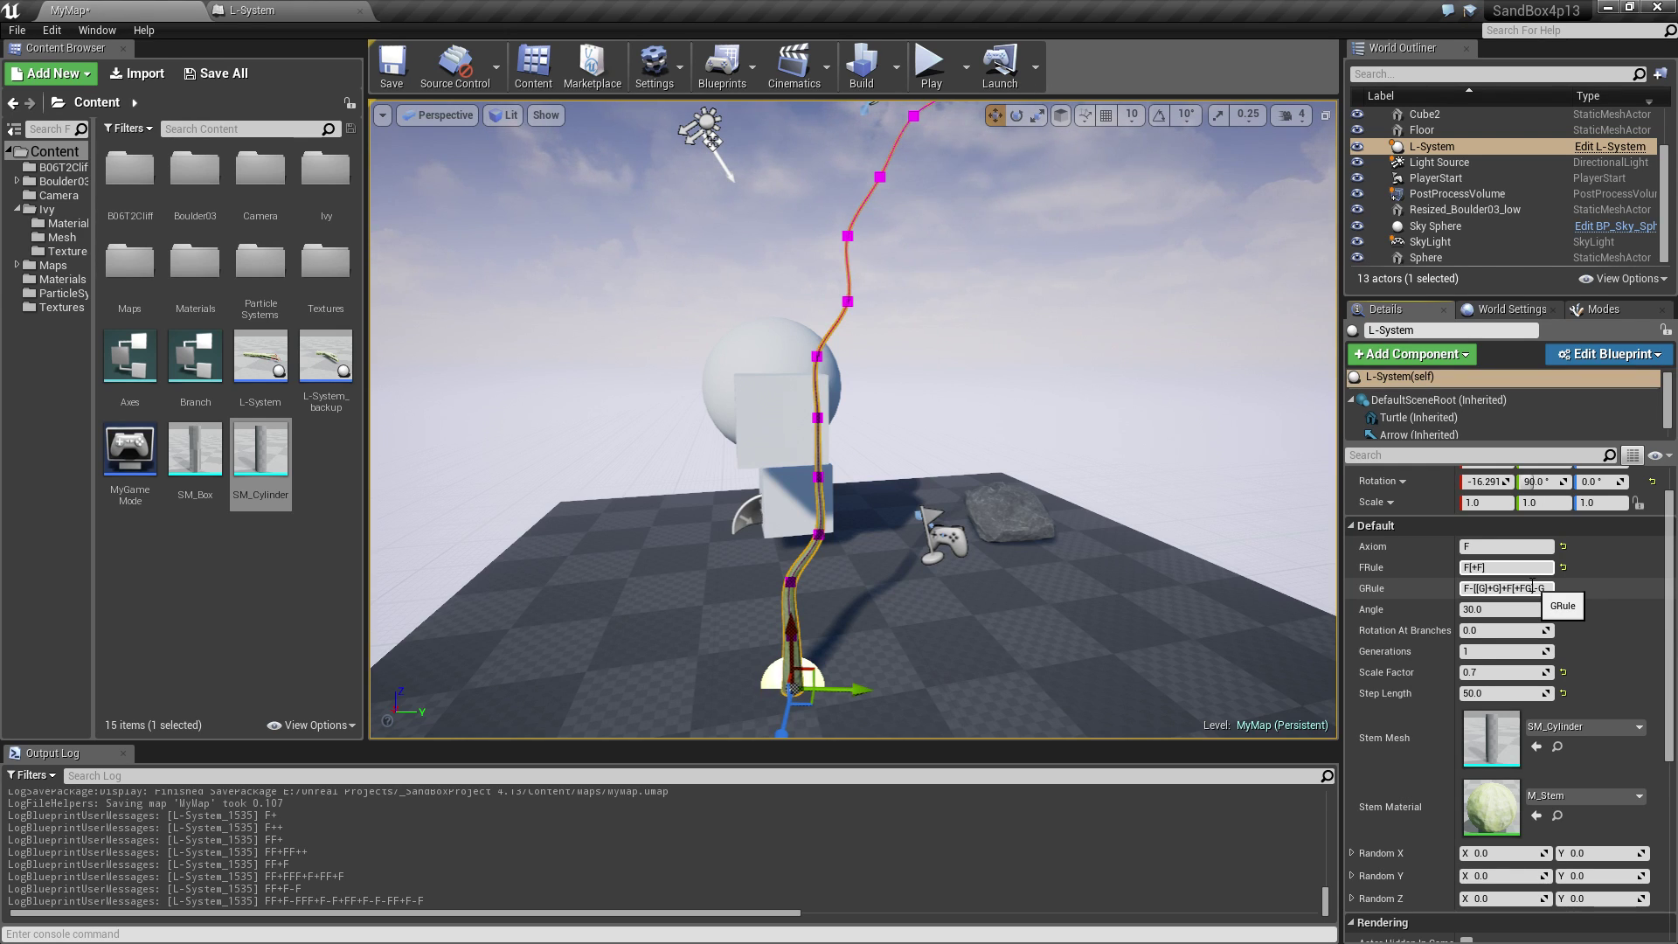
{"action": "key", "text": "Return"}
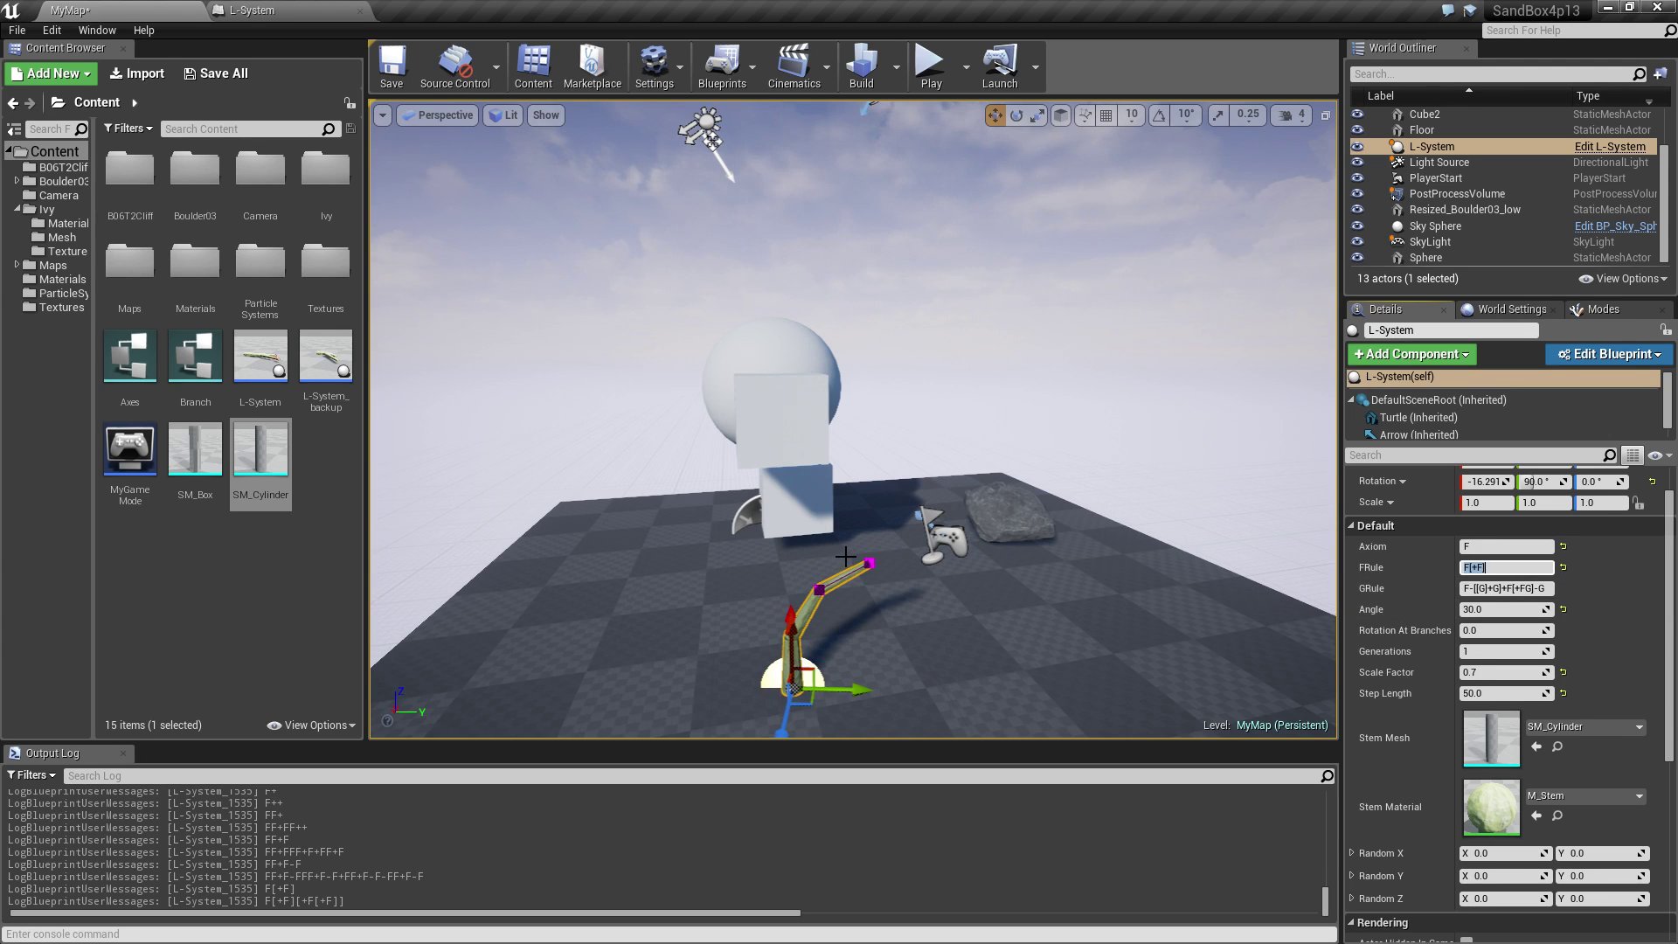
Inspect the bent stem up close and append a forward segment to make the FRule F[+F]F.
{"action": "right_click_drag", "start_coordinate": [803, 601], "coordinate": [800, 656]}
{"action": "key", "text": "w"}
{"action": "key", "text": "d"}
{"action": "right_click_drag", "start_coordinate": [724, 578], "coordinate": [723, 579]}
{"action": "key", "text": "a"}
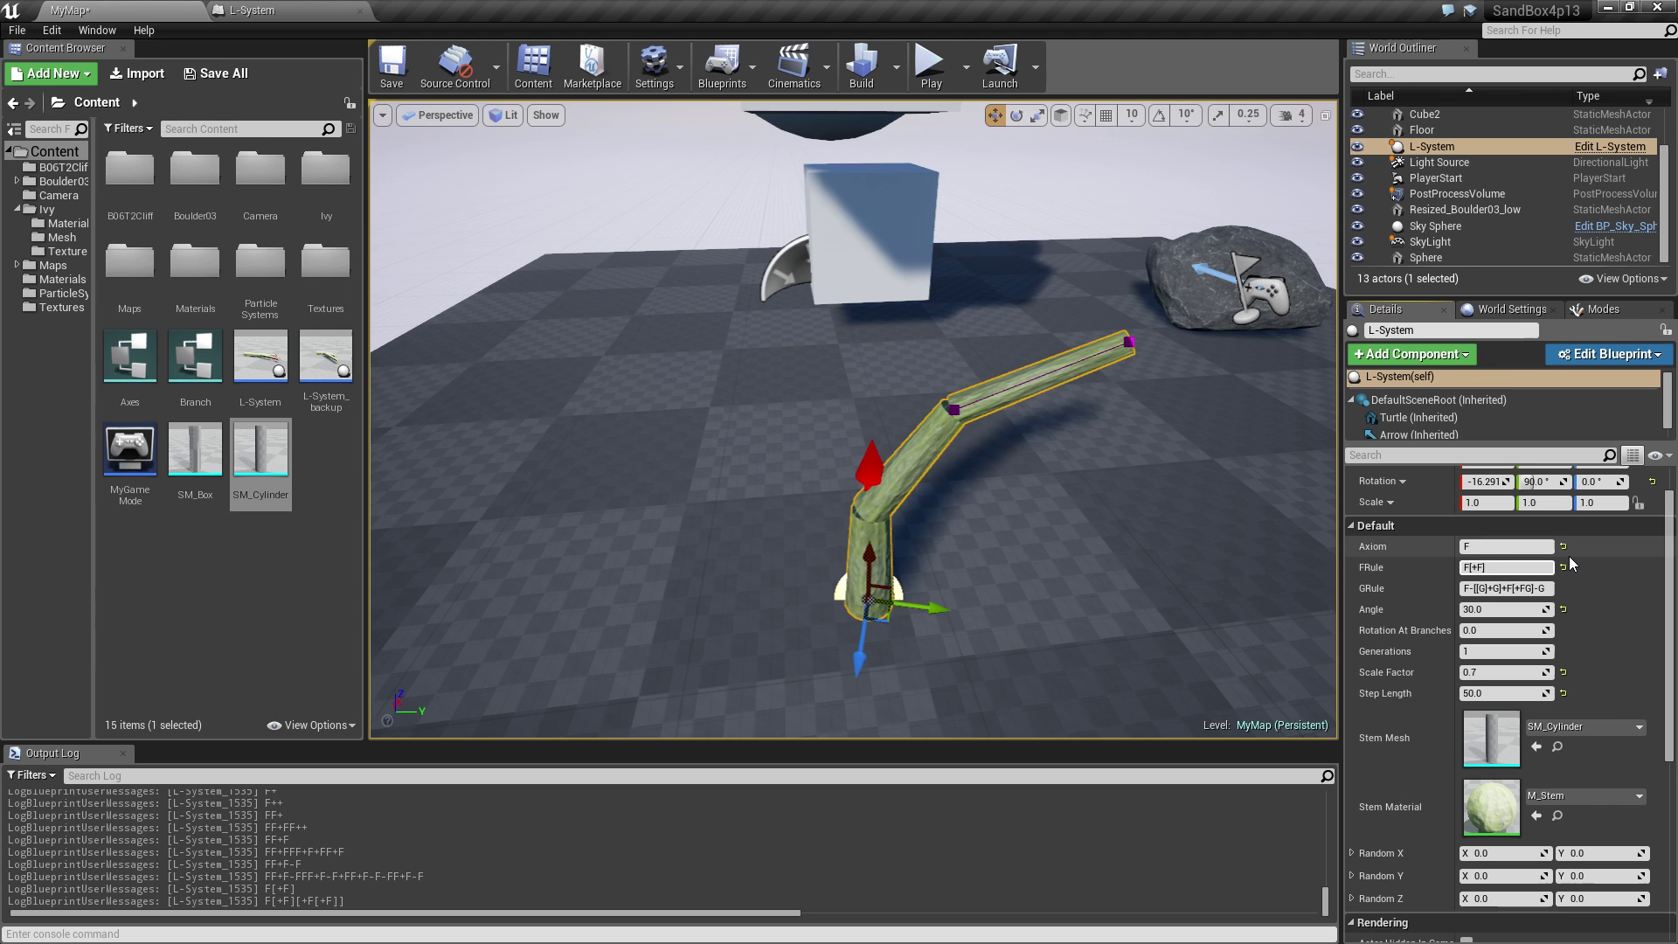
{"action": "type", "text": "F"}
{"action": "key", "text": "Return"}
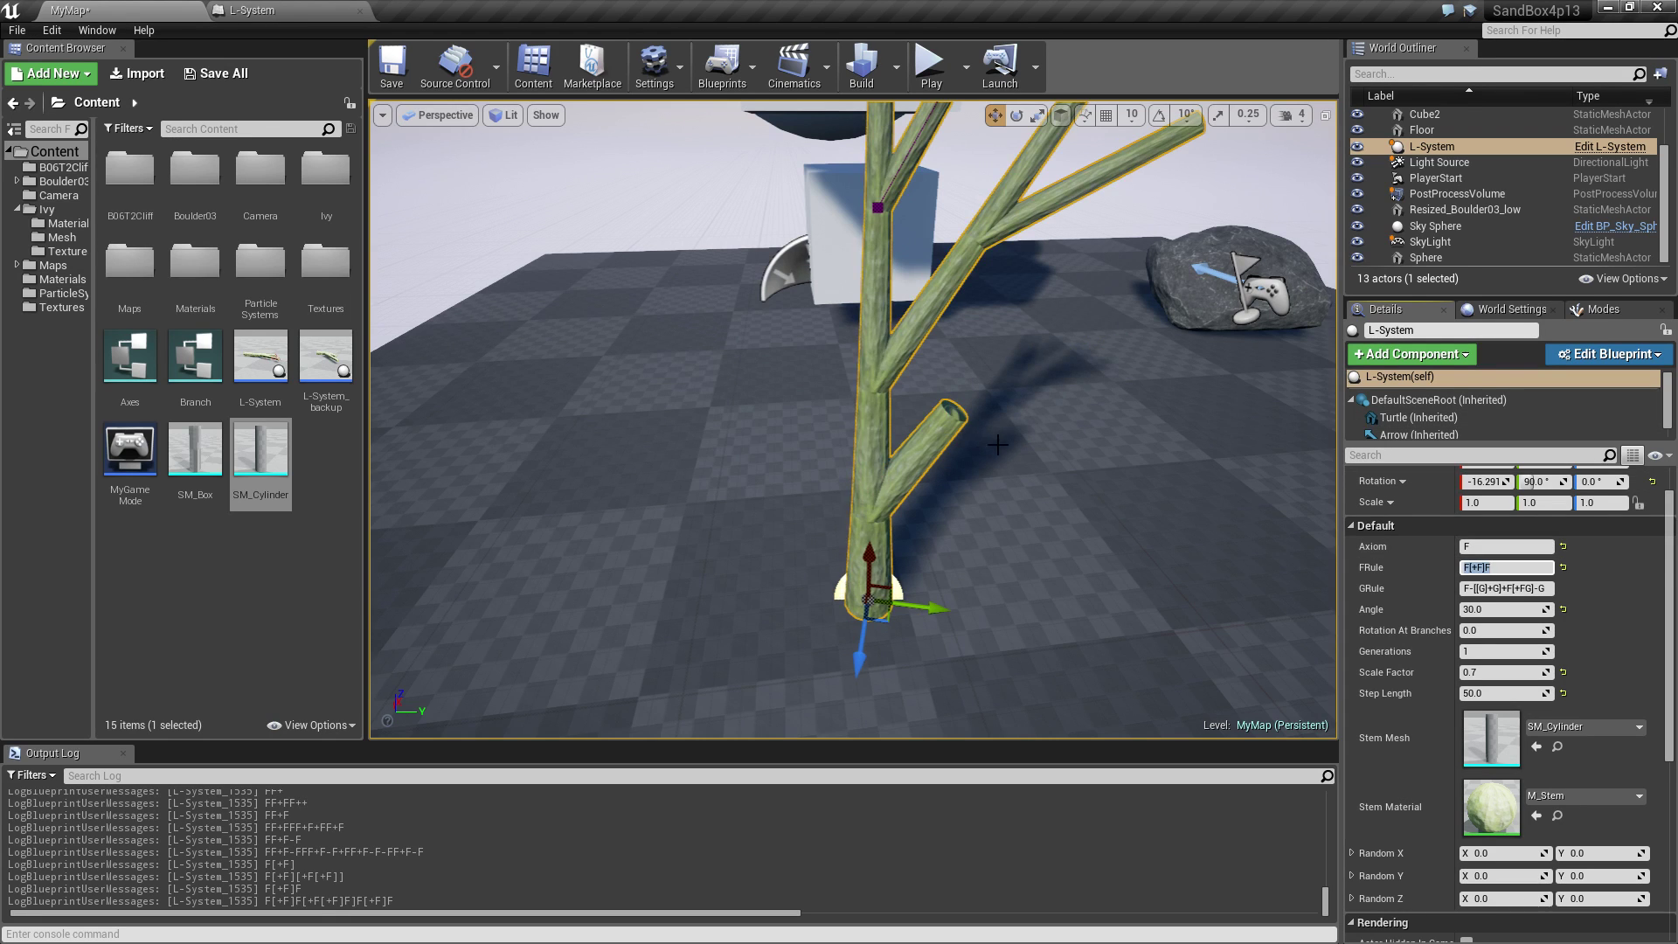
Extend the L-System actor's FRule with a right-turned segment so it reads F[+F]F-F.
{"action": "key", "text": "f"}
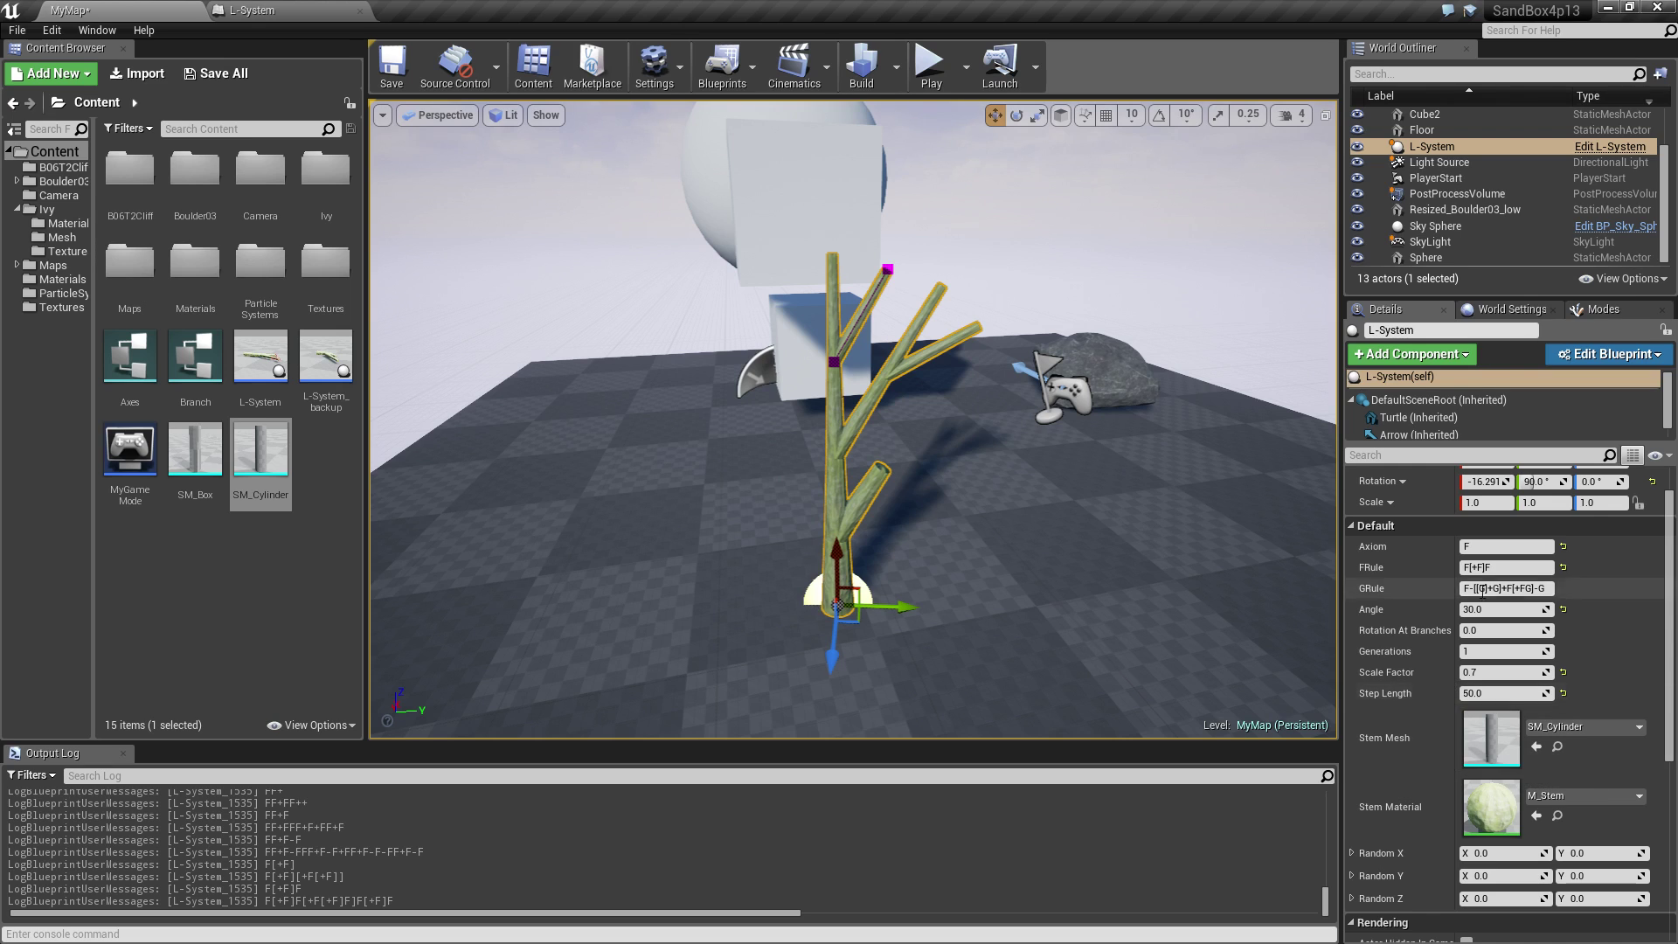
{"action": "left_click", "coordinate": [1510, 569]}
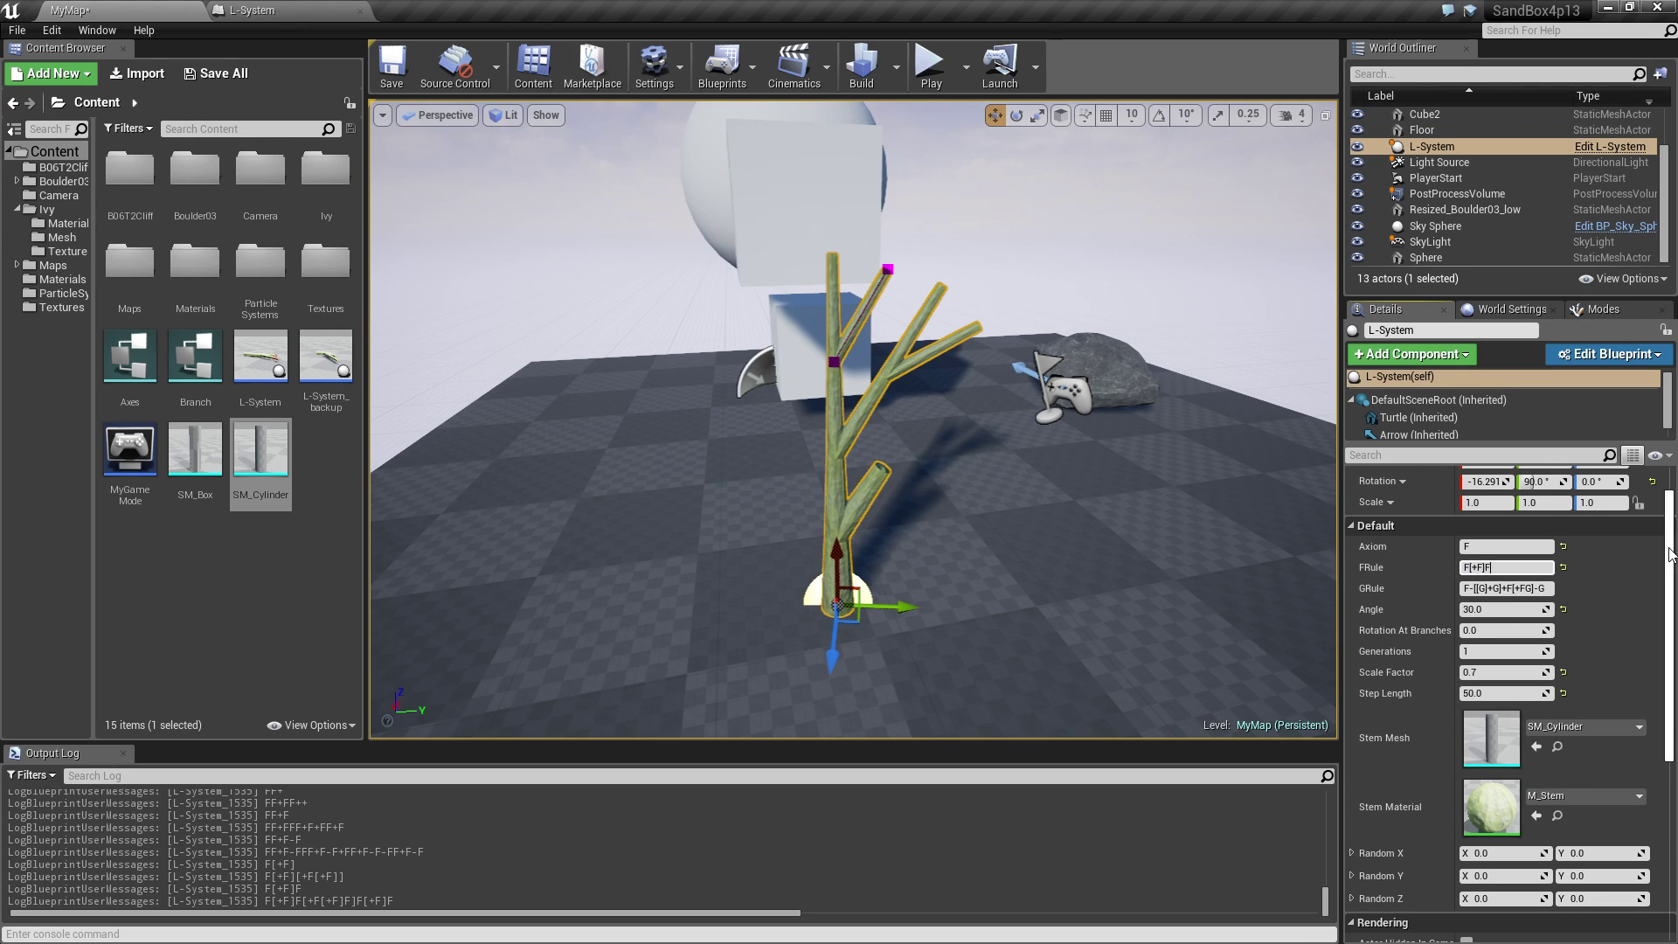
{"action": "key", "text": "Return"}
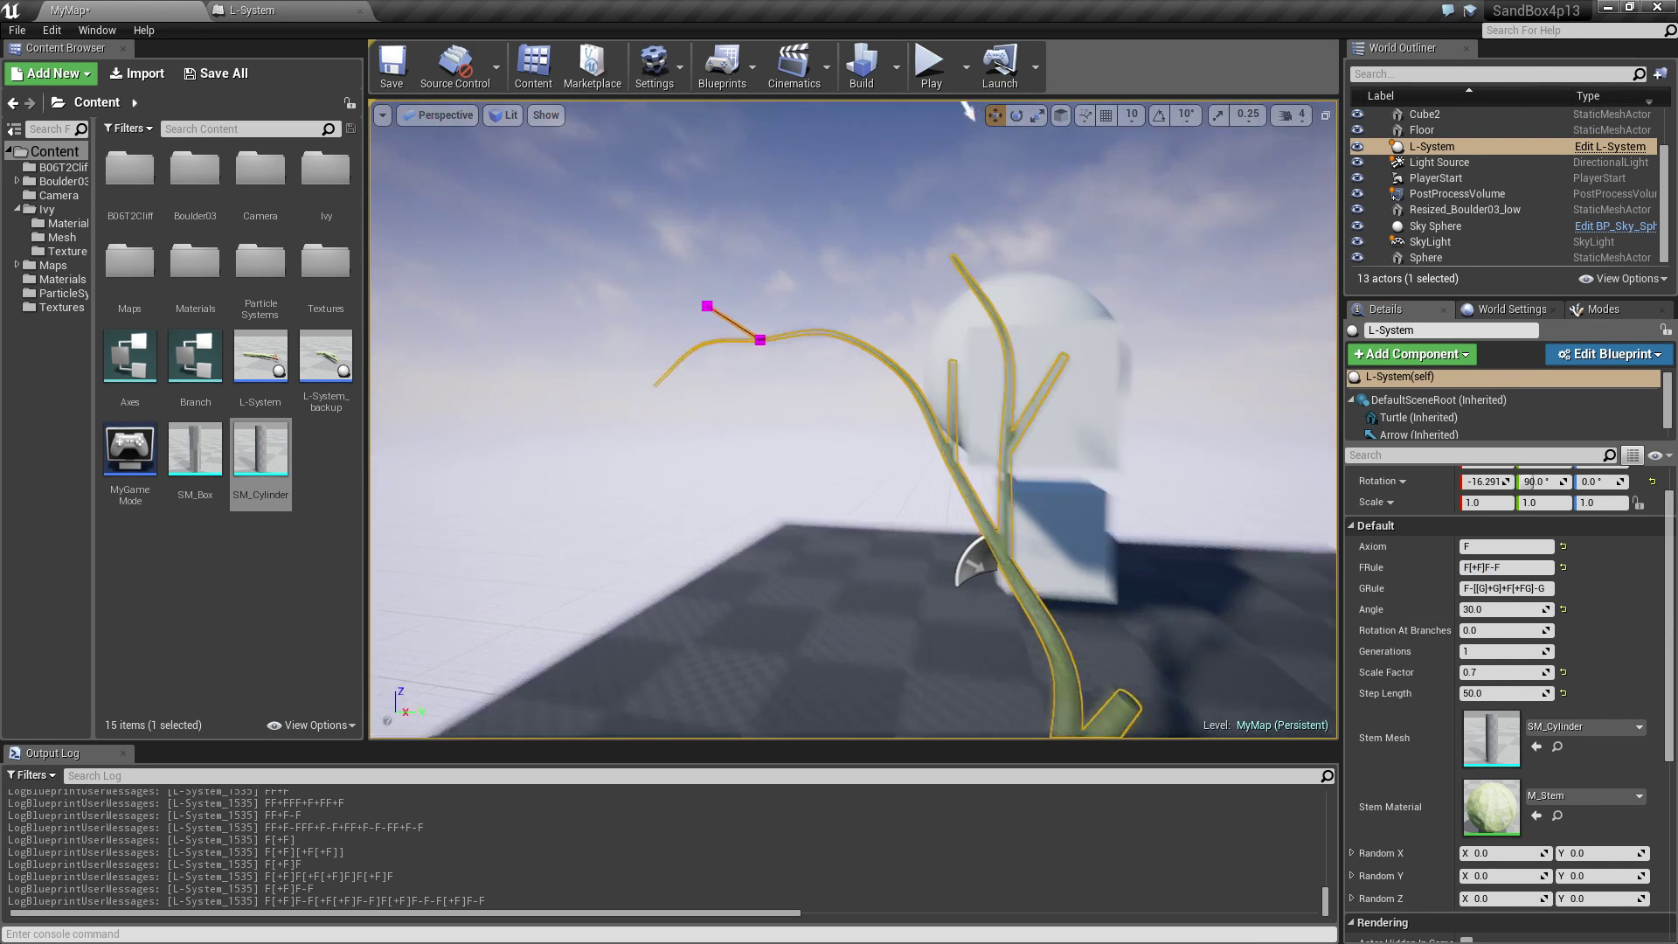
Set the L-System's Generations to 2 and view the regenerated branching stem.
{"action": "left_click", "coordinate": [1474, 652]}
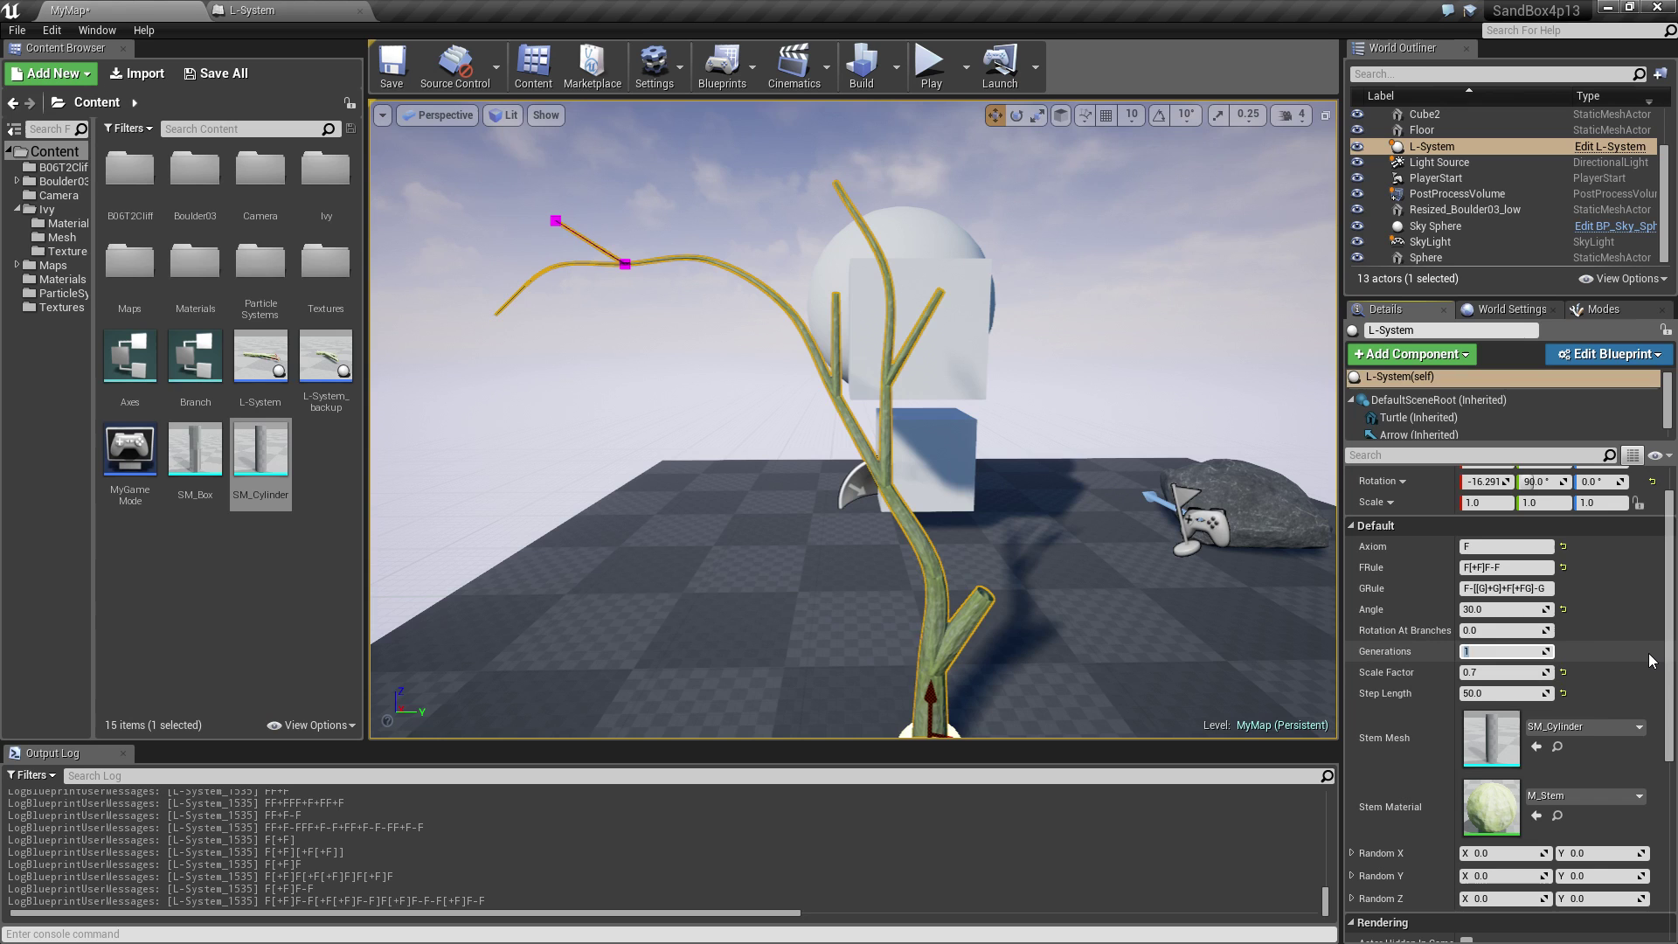
{"action": "type", "text": "2"}
{"action": "key", "text": "Return"}
{"action": "mouse_move", "coordinate": [932, 508]}
{"action": "right_mouse_down"}
{"action": "mouse_move", "coordinate": [962, 507]}
{"action": "mouse_move", "coordinate": [932, 507]}
{"action": "right_mouse_up"}
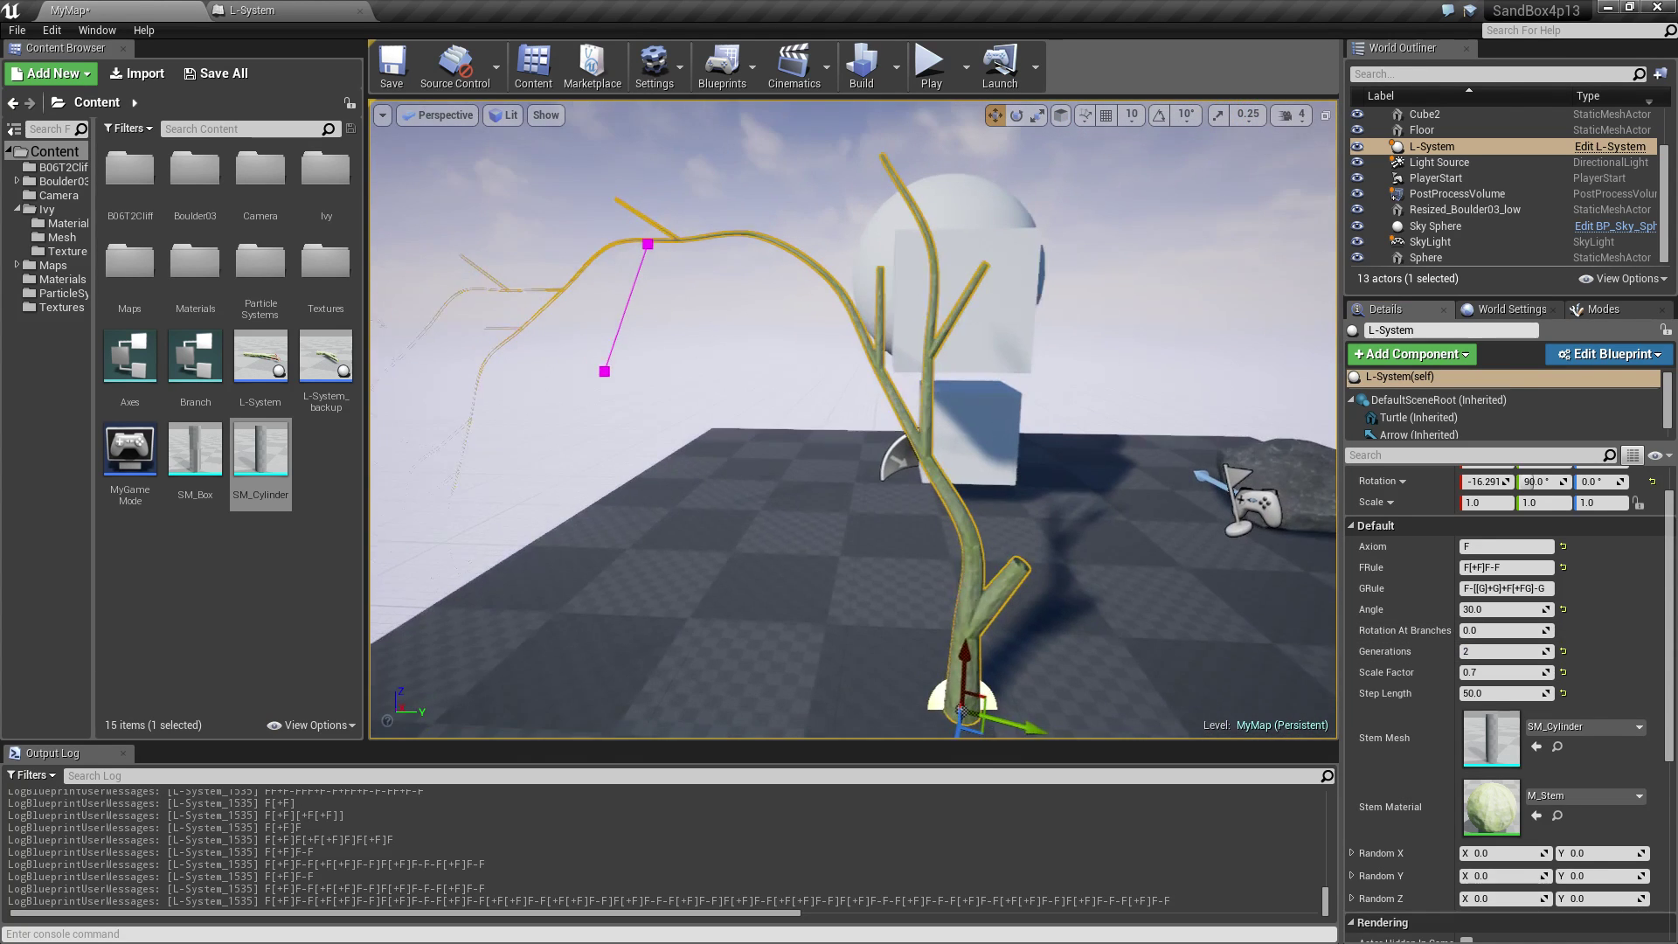
Change the FRule's ending to a bracketed branch, F[+F]F-[+F], and inspect the plant from several sides.
{"action": "left_click", "coordinate": [1510, 568]}
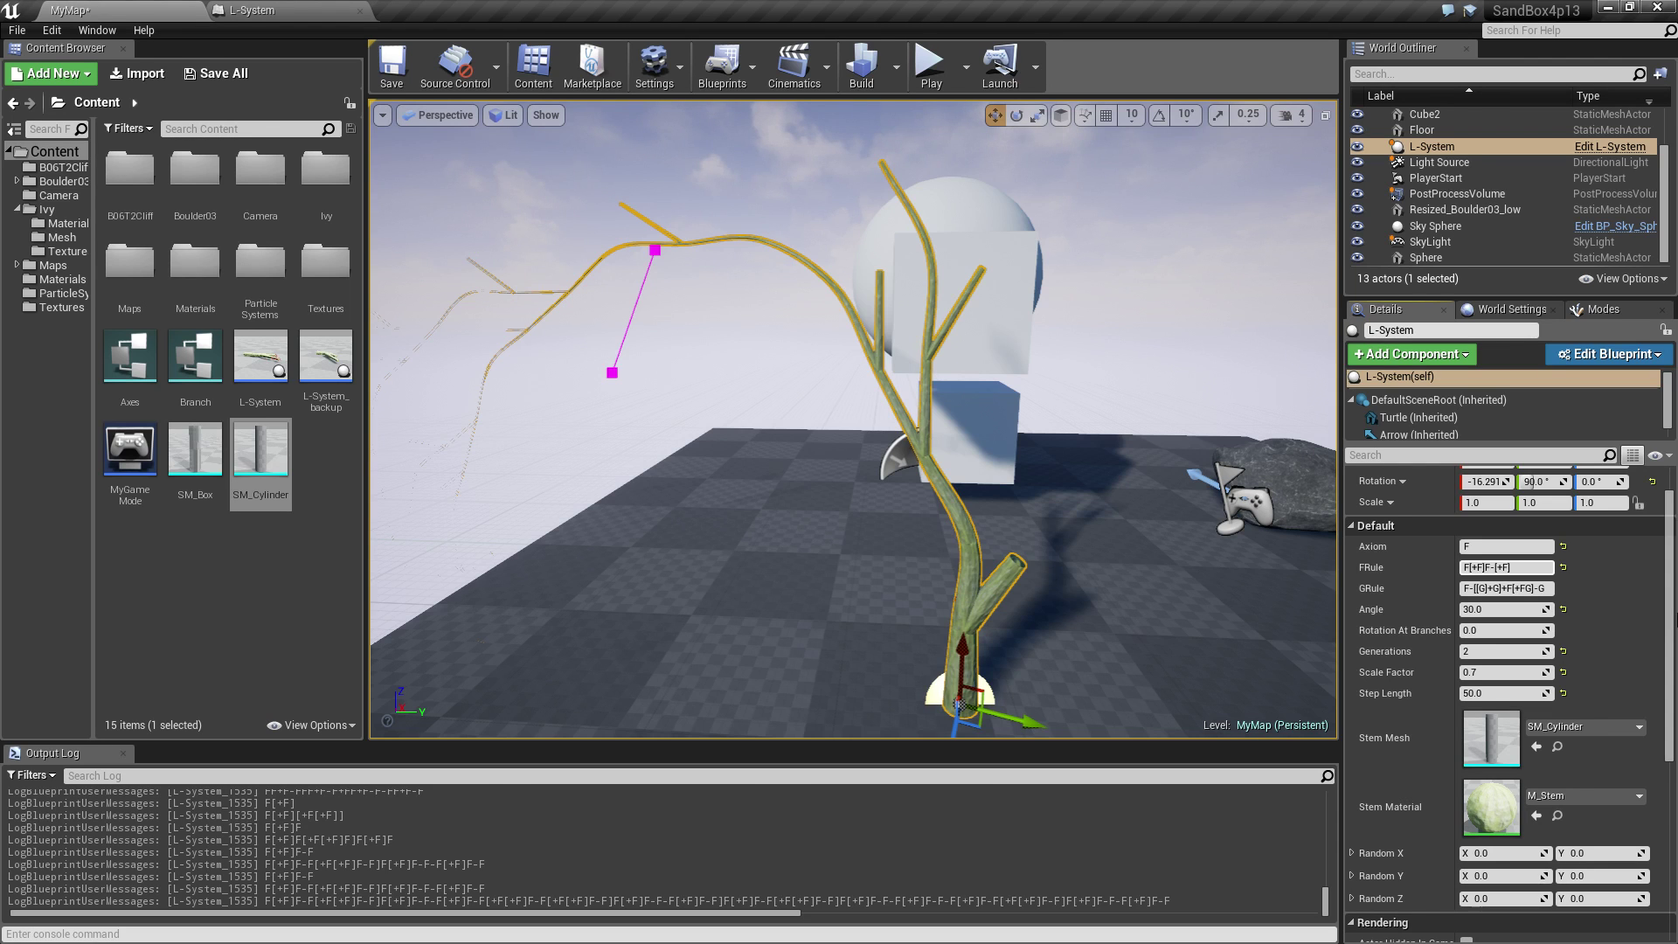
{"action": "key", "text": "Return"}
{"action": "right_click_drag", "start_coordinate": [1025, 517], "coordinate": [805, 538]}
{"action": "right_click_drag", "start_coordinate": [765, 415], "coordinate": [874, 441]}
{"action": "left_click_drag", "start_coordinate": [905, 418], "coordinate": [918, 418], "text": "alt"}
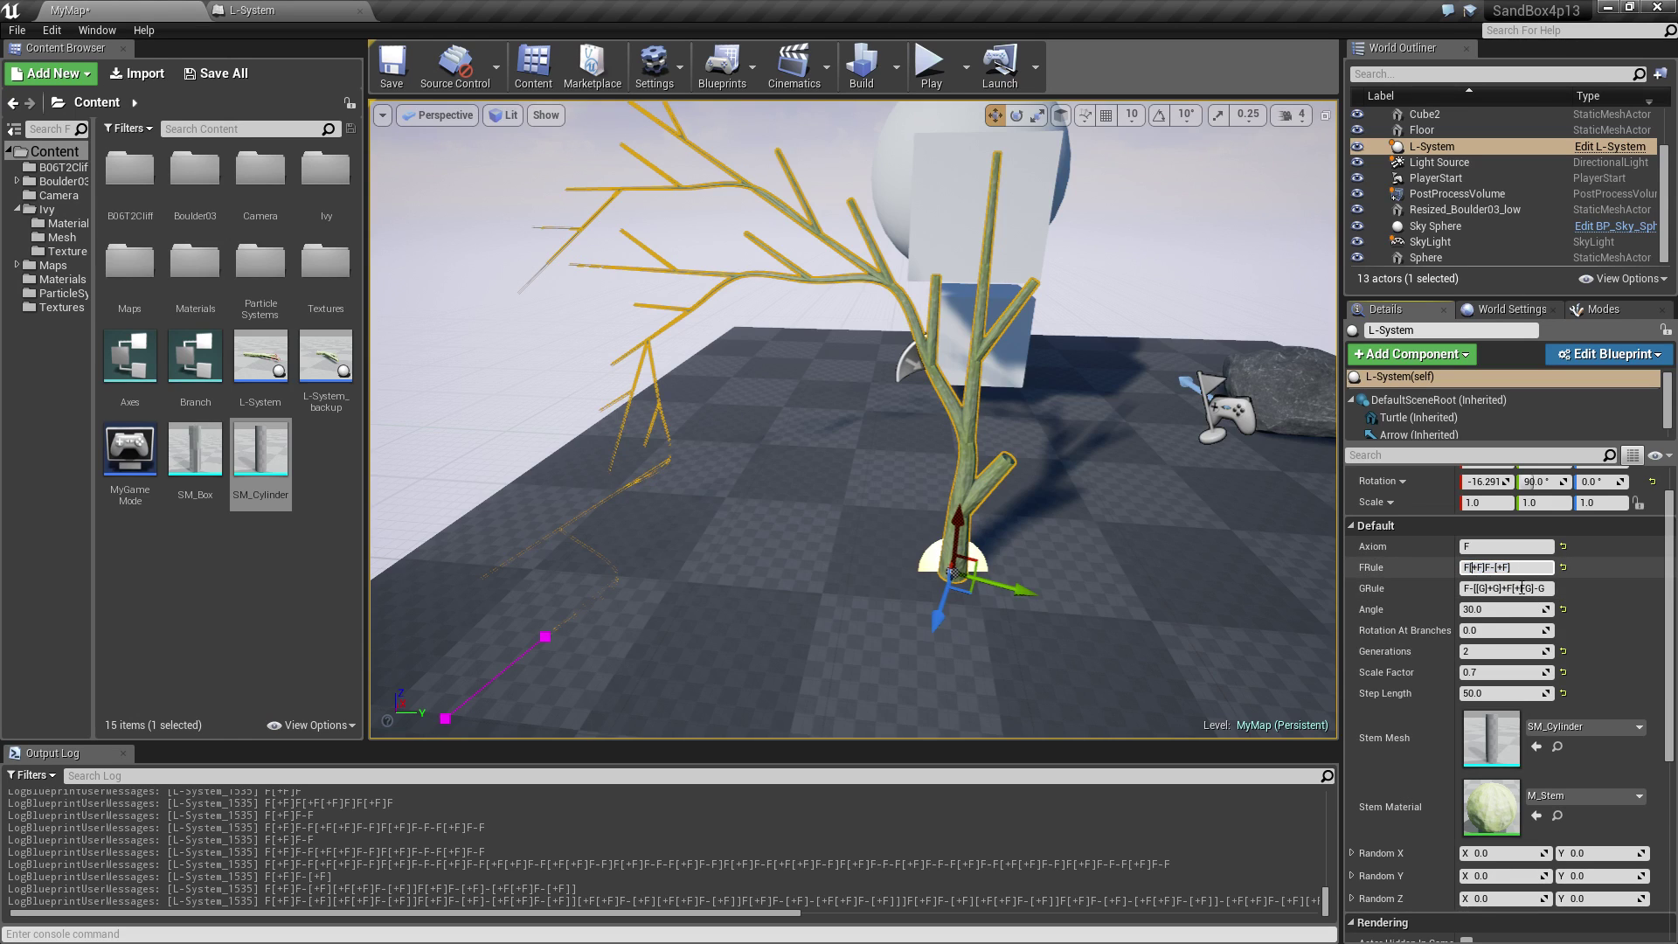
Set the L-System's Angle to 10 and look over the whole narrow plant.
{"action": "left_click", "coordinate": [1475, 610]}
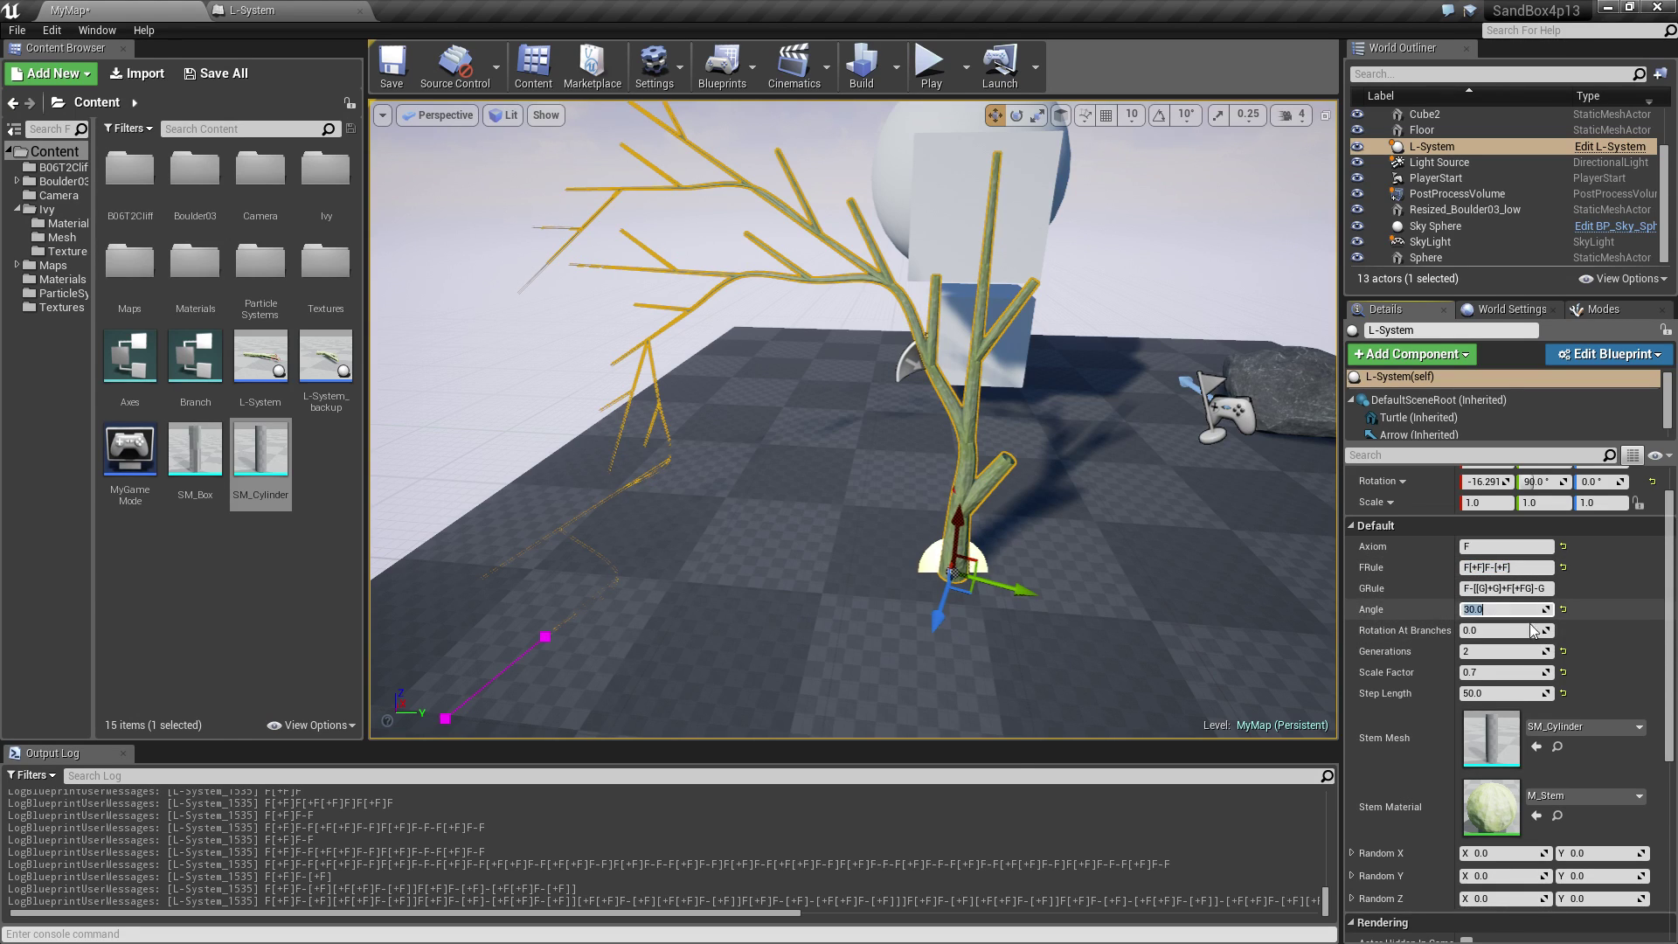
{"action": "type", "text": "10"}
{"action": "key", "text": "Return"}
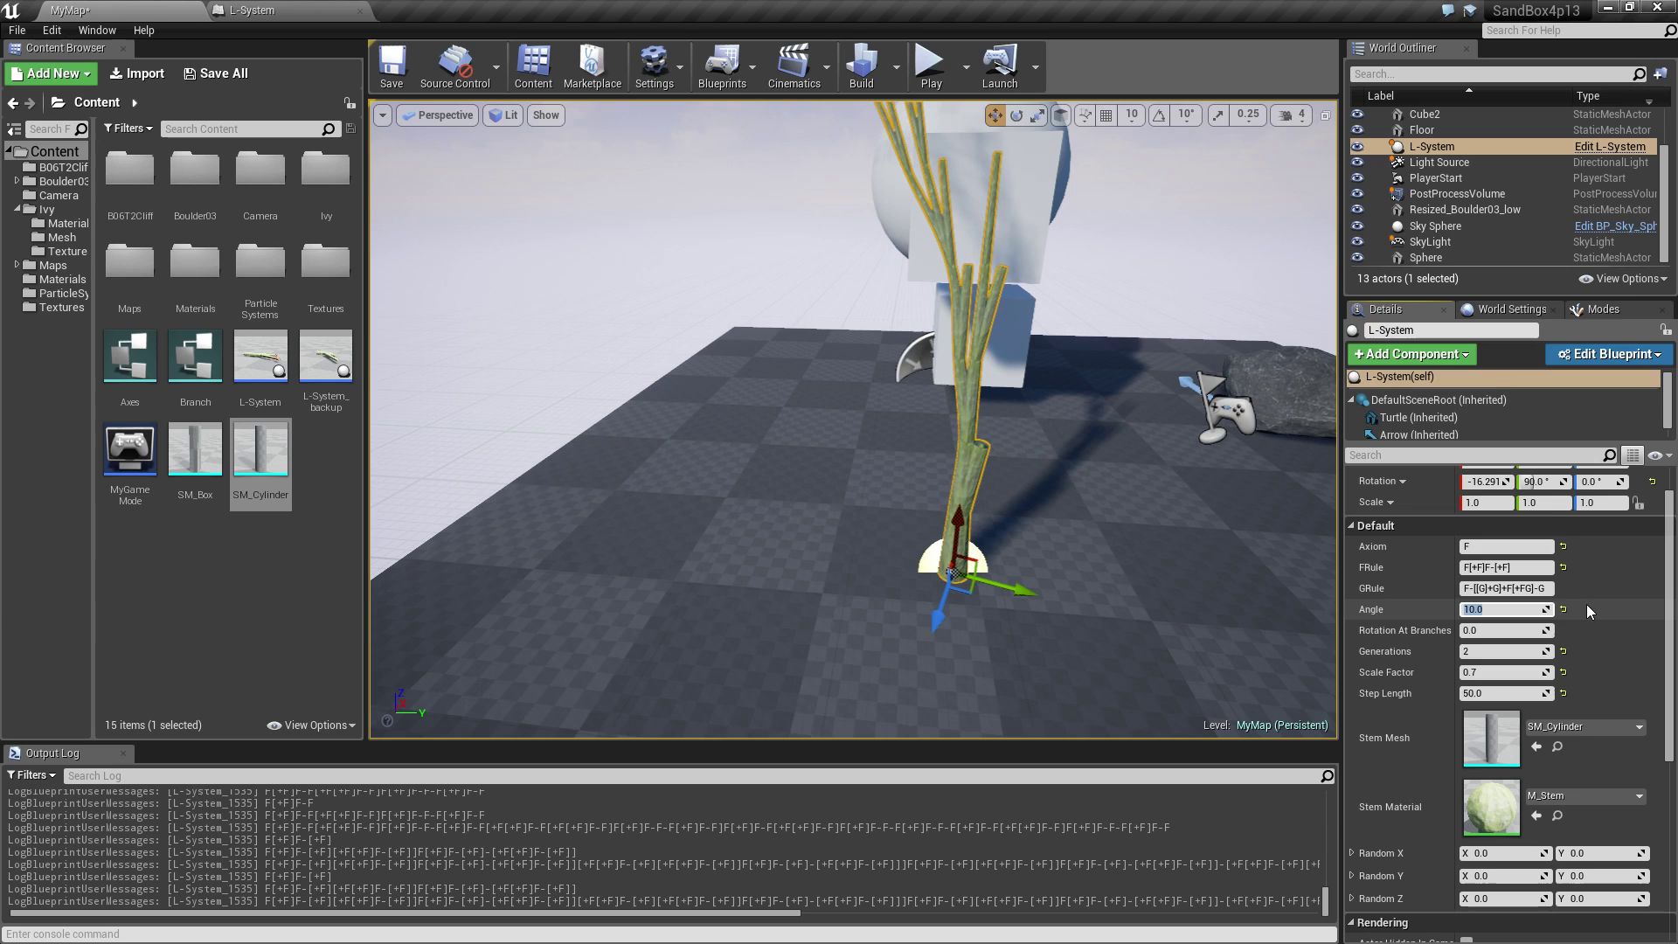
{"action": "right_click_drag", "start_coordinate": [887, 516], "coordinate": [892, 446]}
{"action": "key", "text": "s"}
{"action": "key", "text": "w"}
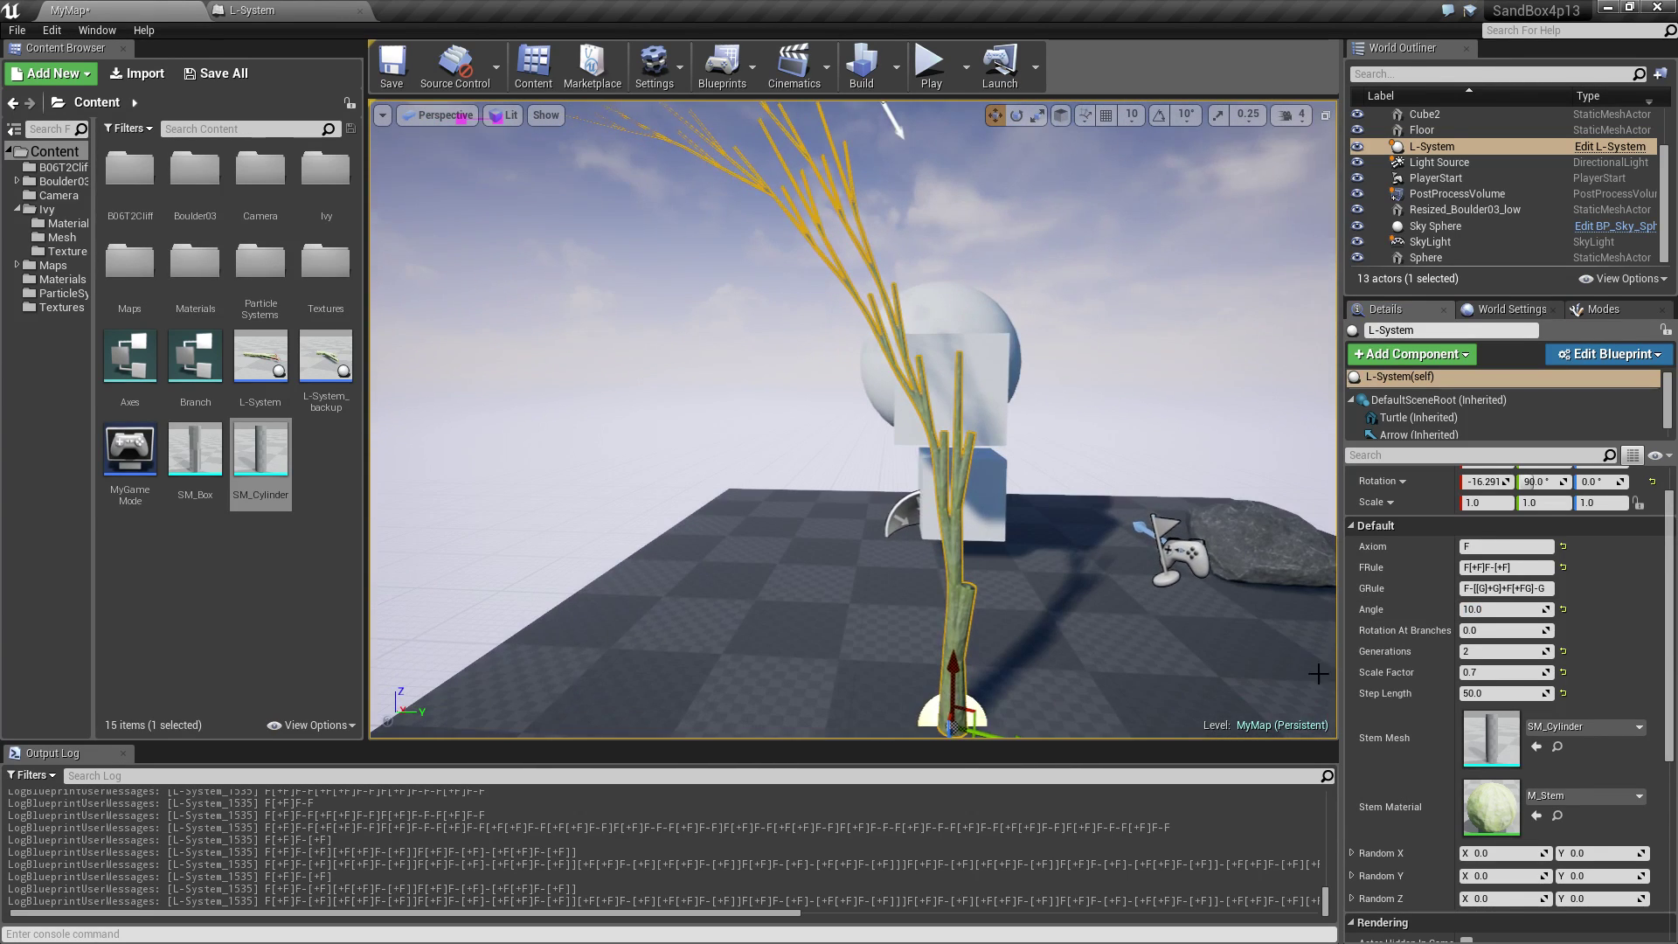
Set the L-System's Angle to 45 and inspect the wider branching.
{"action": "left_click", "coordinate": [1490, 610]}
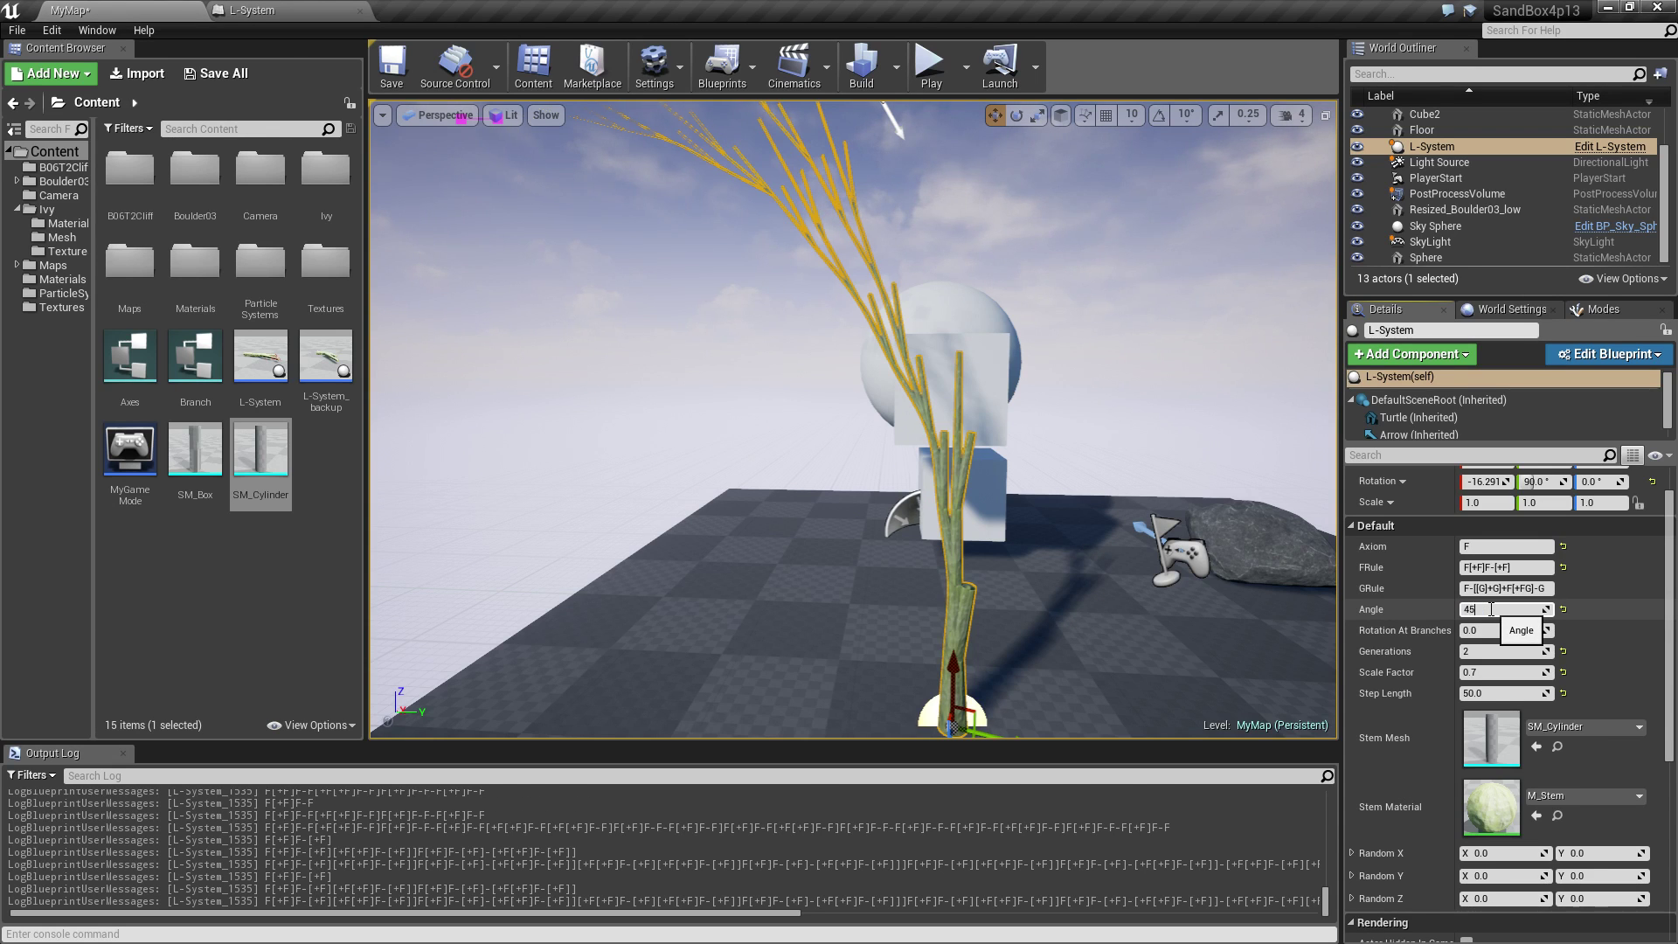
{"action": "key", "text": "Return"}
{"action": "right_click_drag", "start_coordinate": [1142, 575], "coordinate": [1145, 620]}
{"action": "key", "text": "w"}
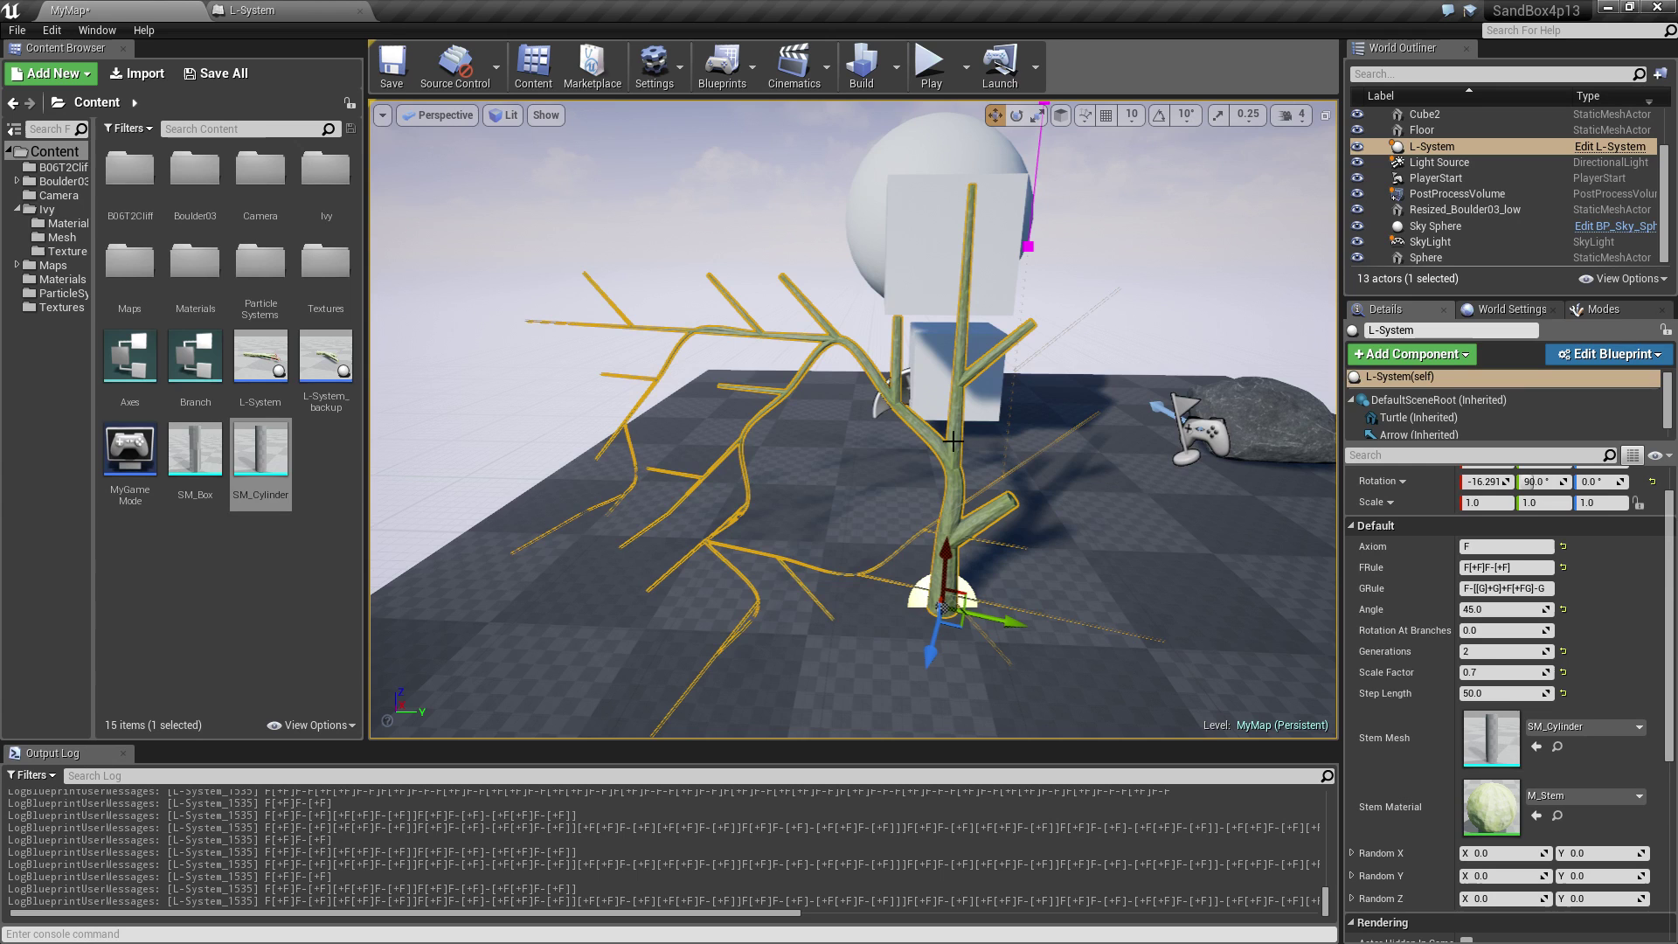
Set Rotation At Branches to 90 and view the plant's branching from the side.
{"action": "left_click", "coordinate": [1504, 630]}
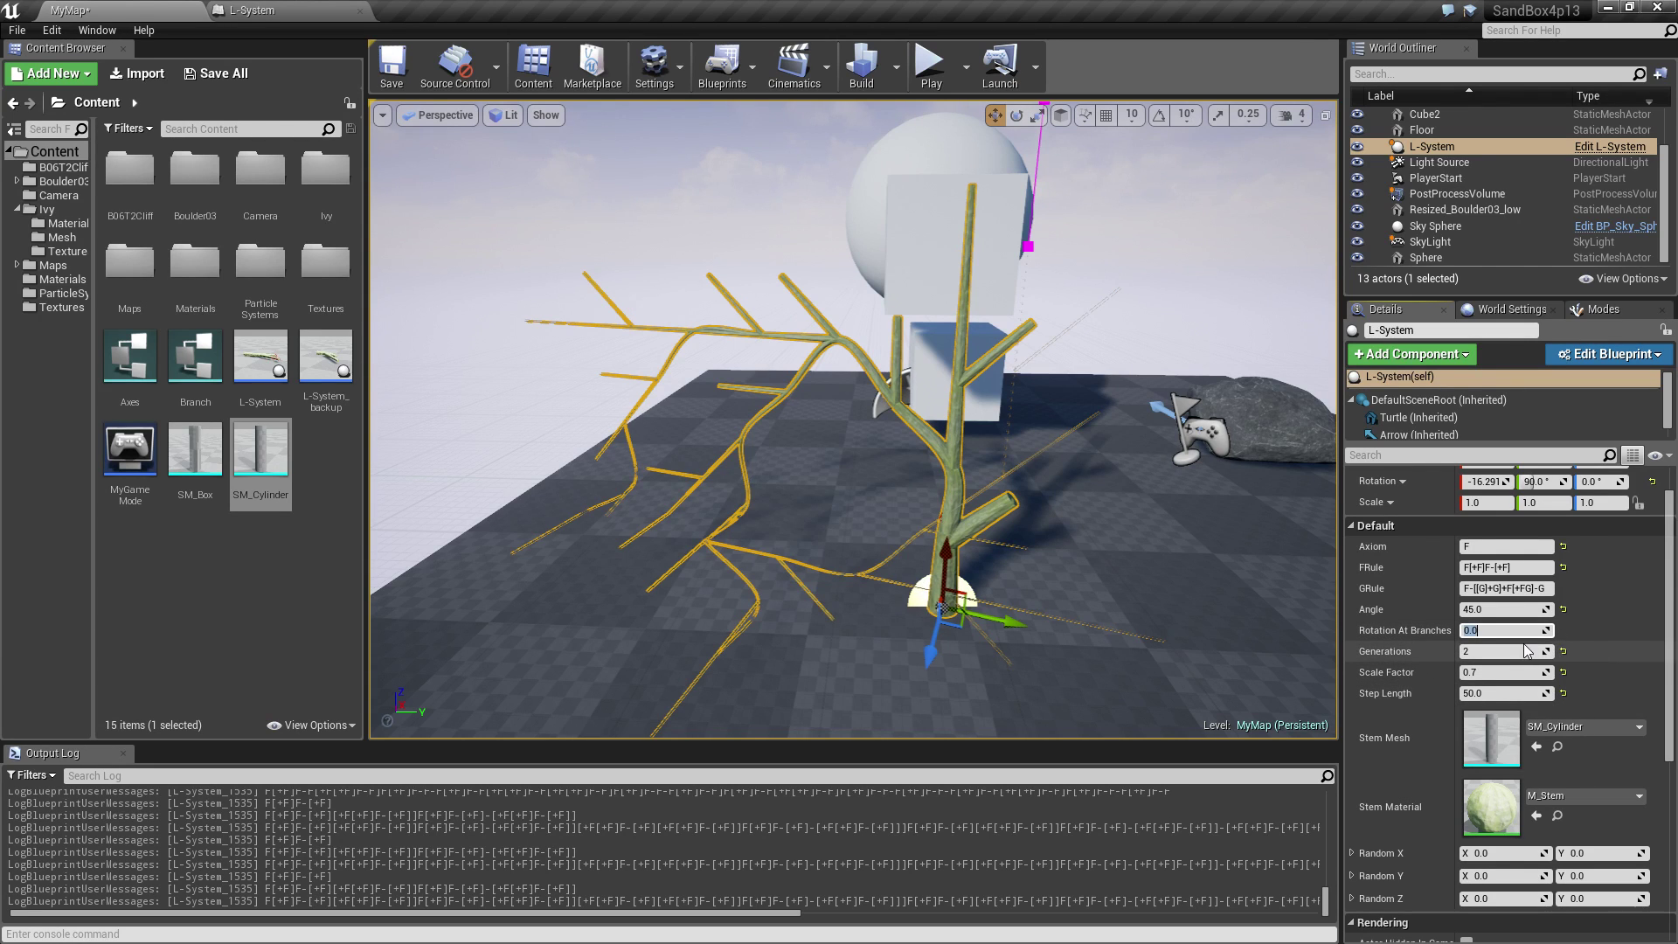
{"action": "type", "text": "90.0"}
{"action": "right_click_drag", "start_coordinate": [956, 546], "coordinate": [682, 525]}
{"action": "right_click_drag", "start_coordinate": [856, 535], "coordinate": [840, 533]}
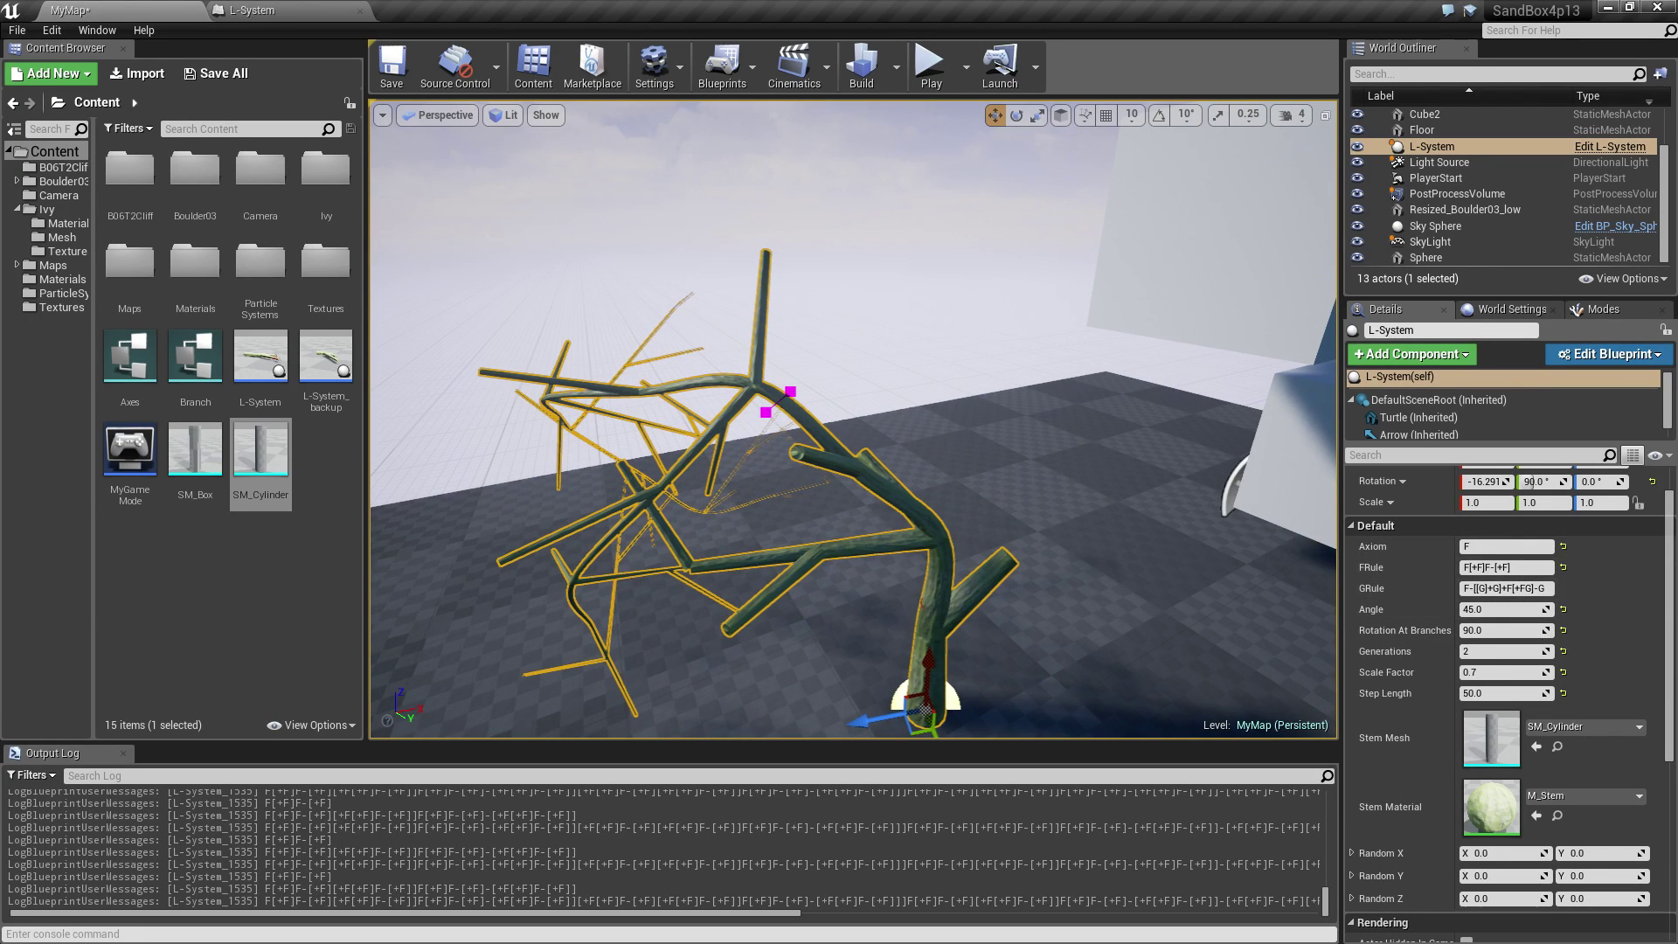
Switch to the browser's Wikipedia L-system article, find the Fractal plant example, and return to the Unreal editor.
{"action": "key", "text": "alt+Tab"}
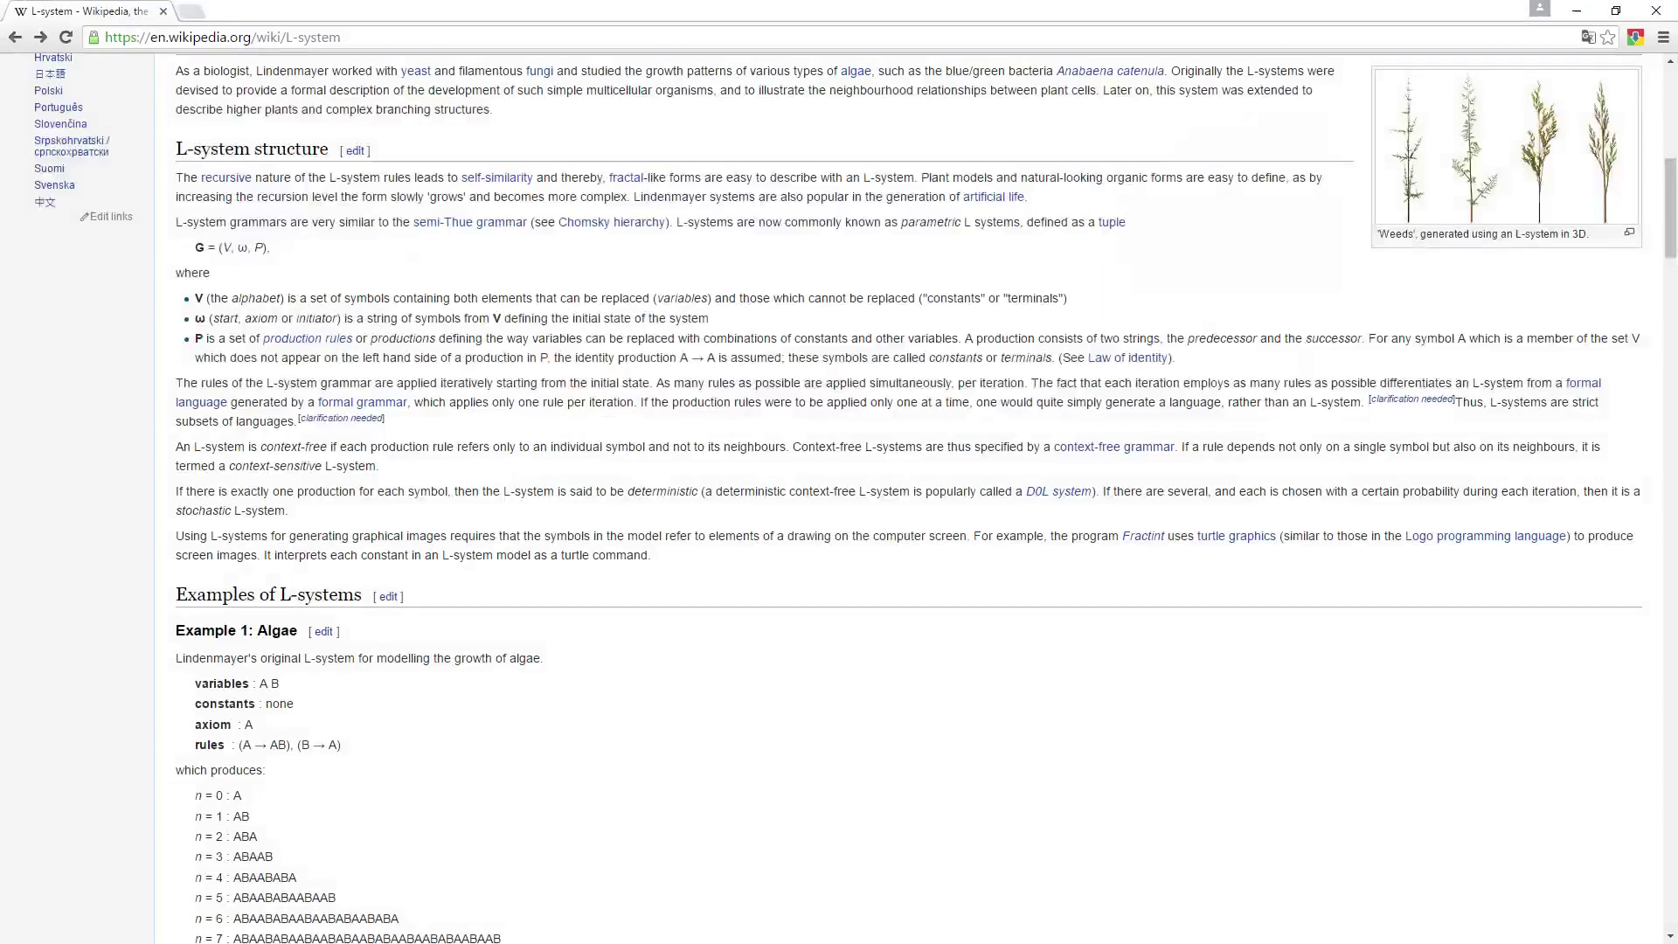
{"action": "scroll", "coordinate": [667, 498], "scroll_direction": "down", "scroll_amount": 18}
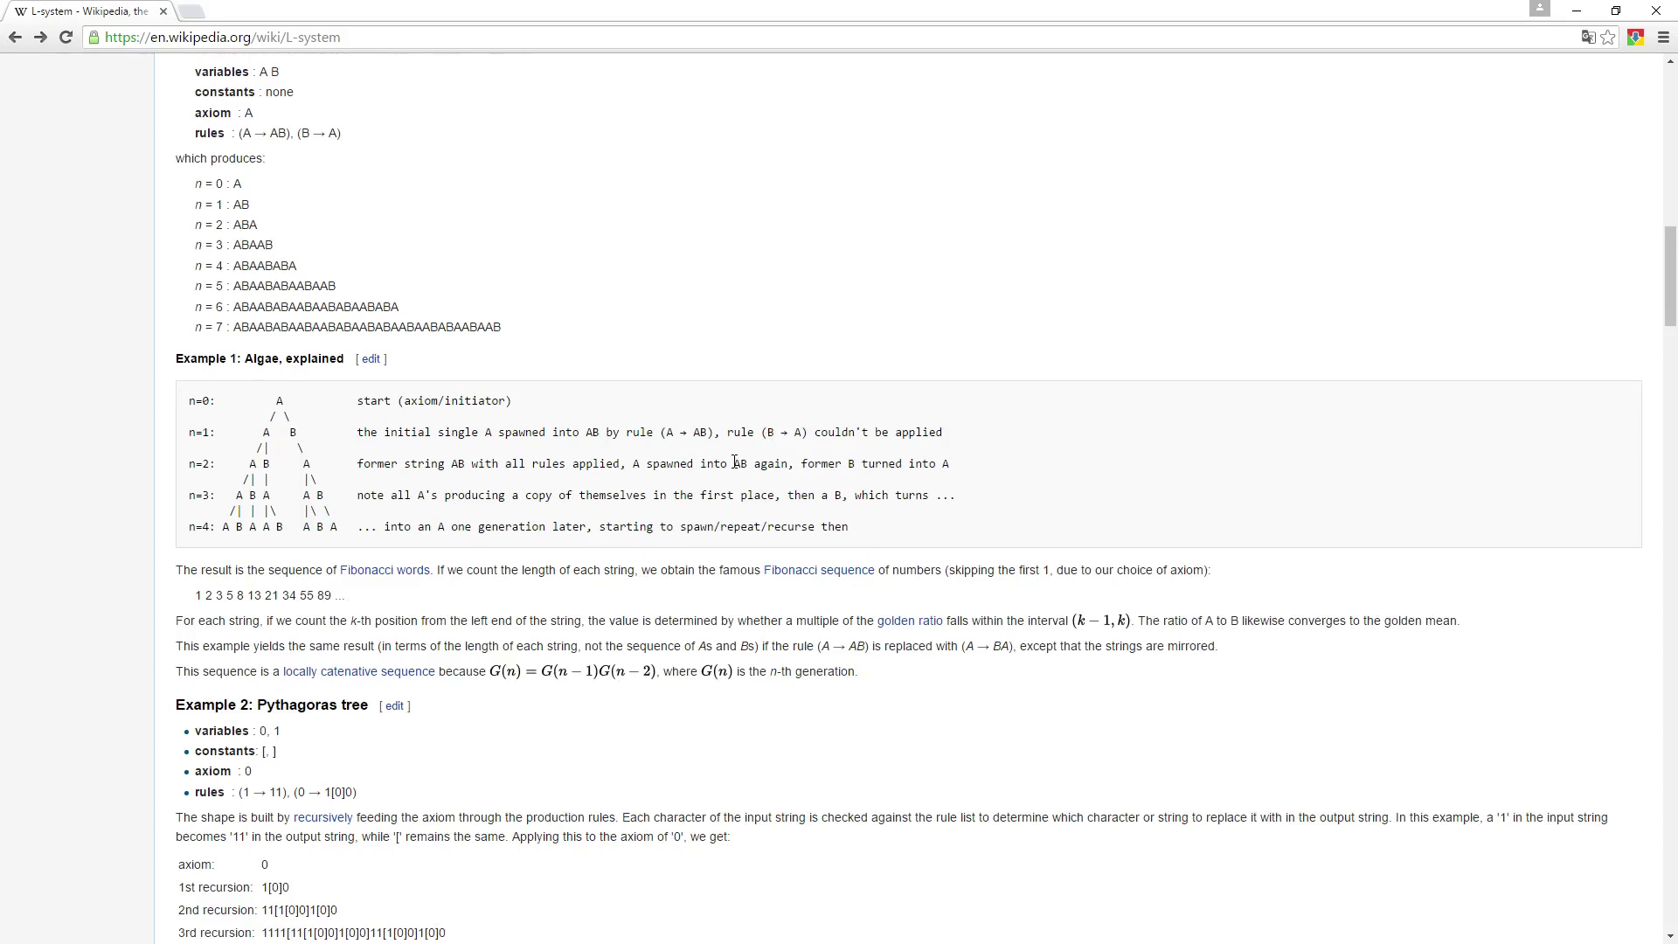
{"action": "scroll", "coordinate": [648, 510], "scroll_direction": "down", "scroll_amount": 20}
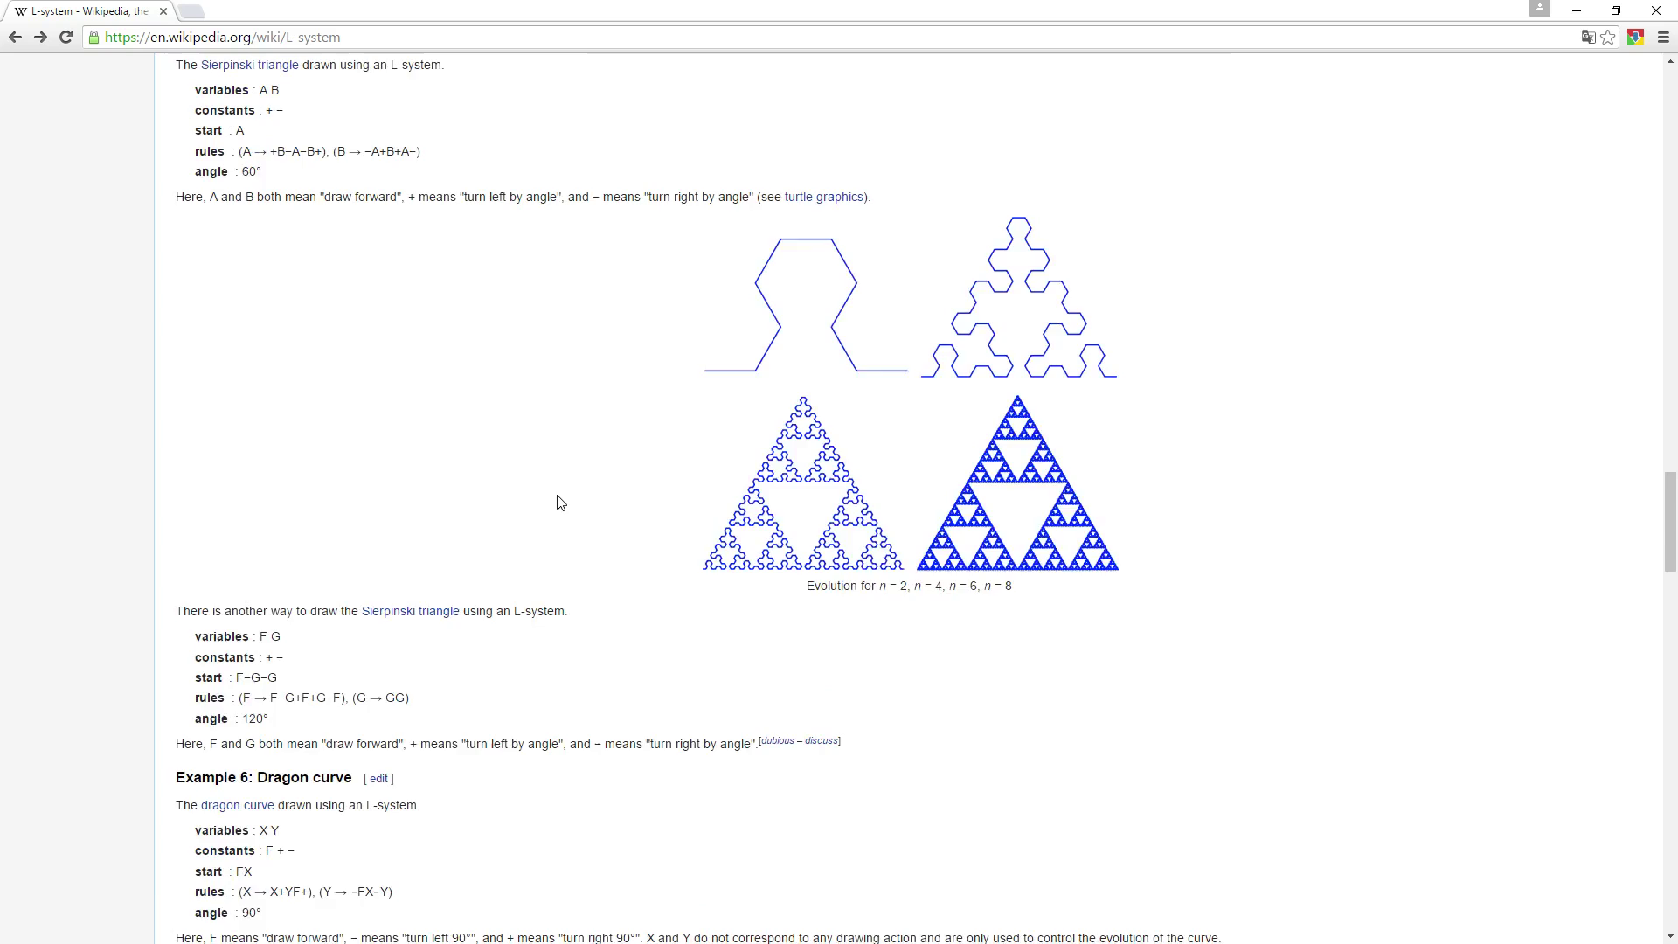
{"action": "scroll", "coordinate": [217, 181], "scroll_direction": "down", "scroll_amount": 5}
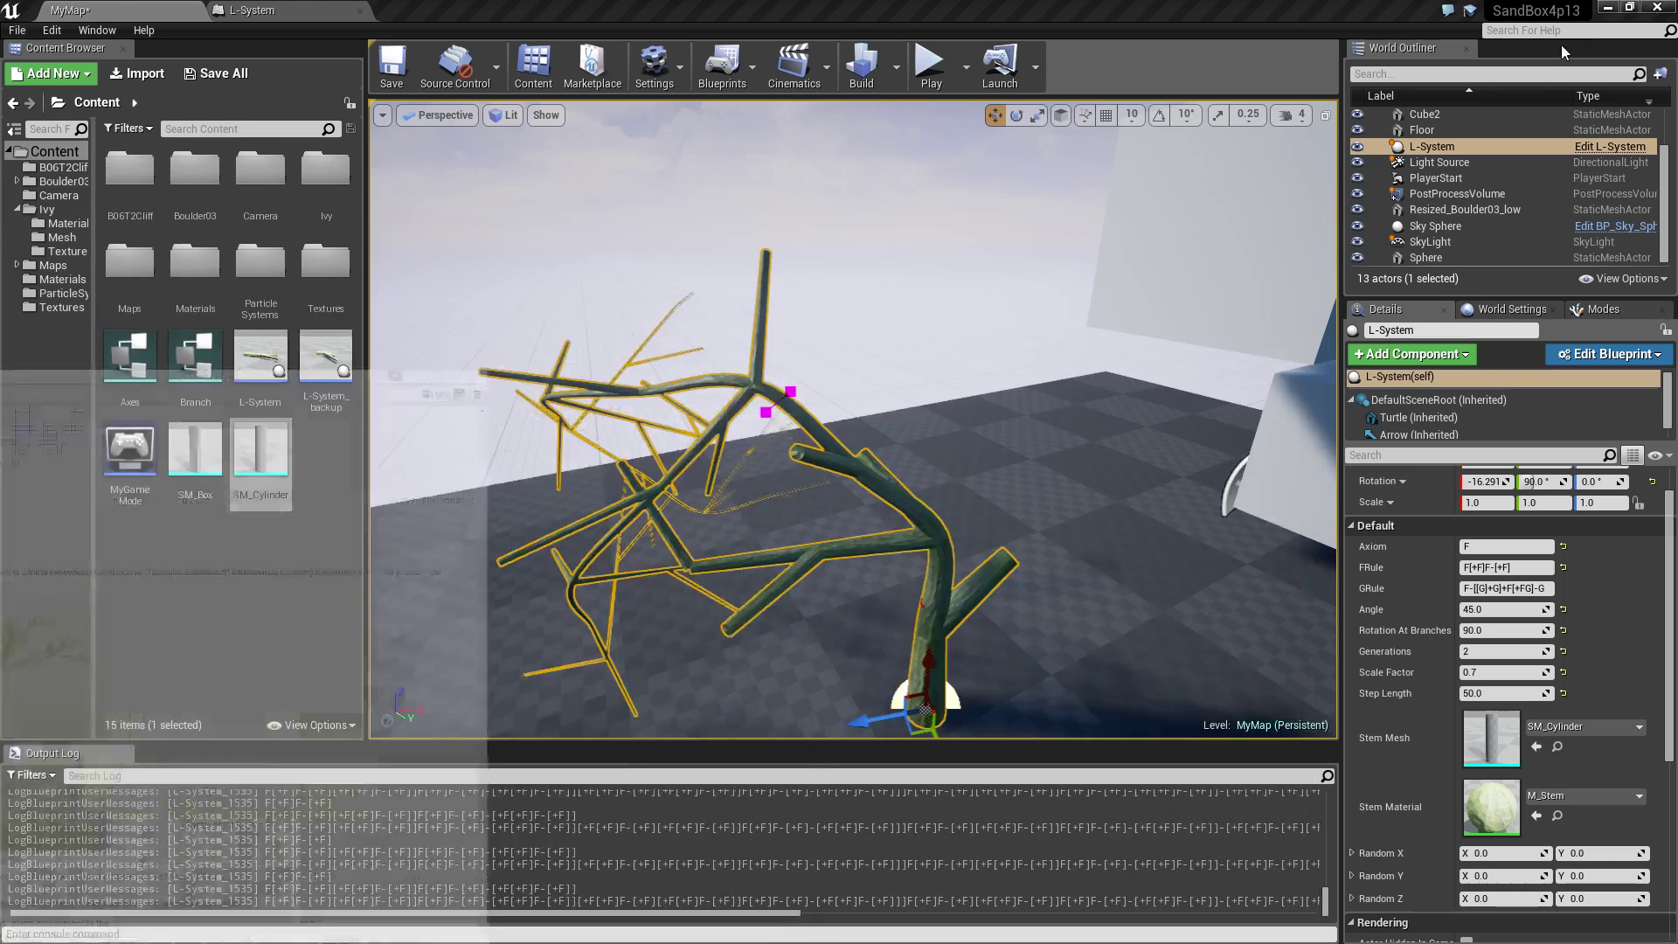
{"action": "left_click", "coordinate": [1576, 11]}
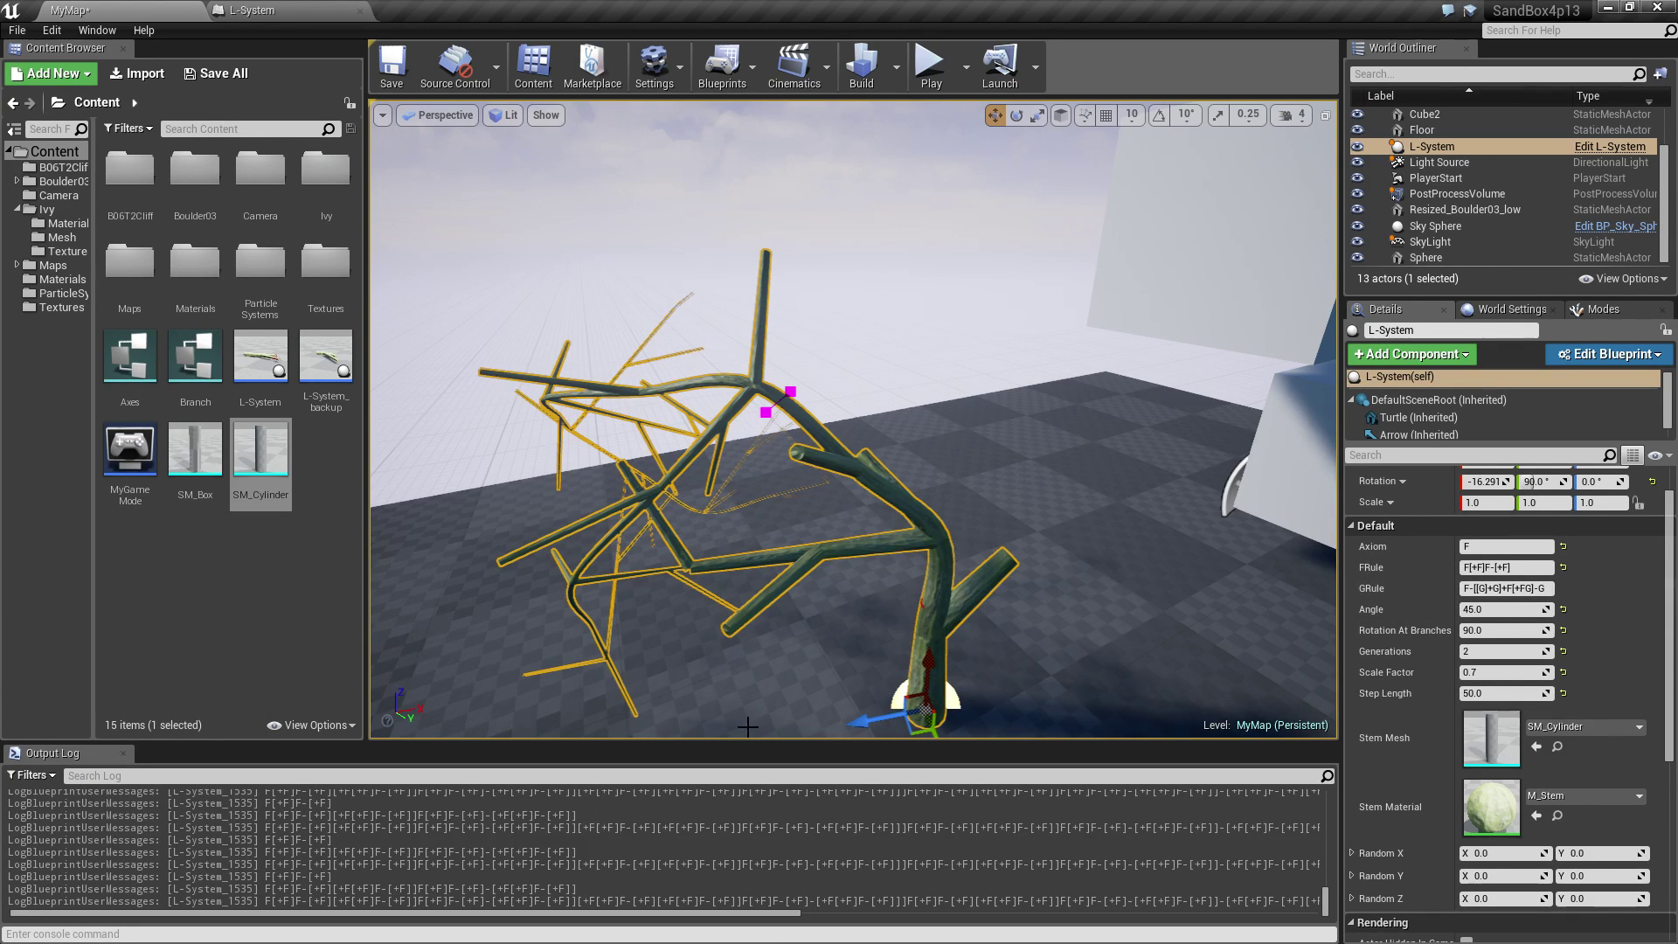
Check the Fractal plant's start symbol in the Wikipedia article and set the L-System's Axiom to G.
{"action": "key", "text": "alt+Tab"}
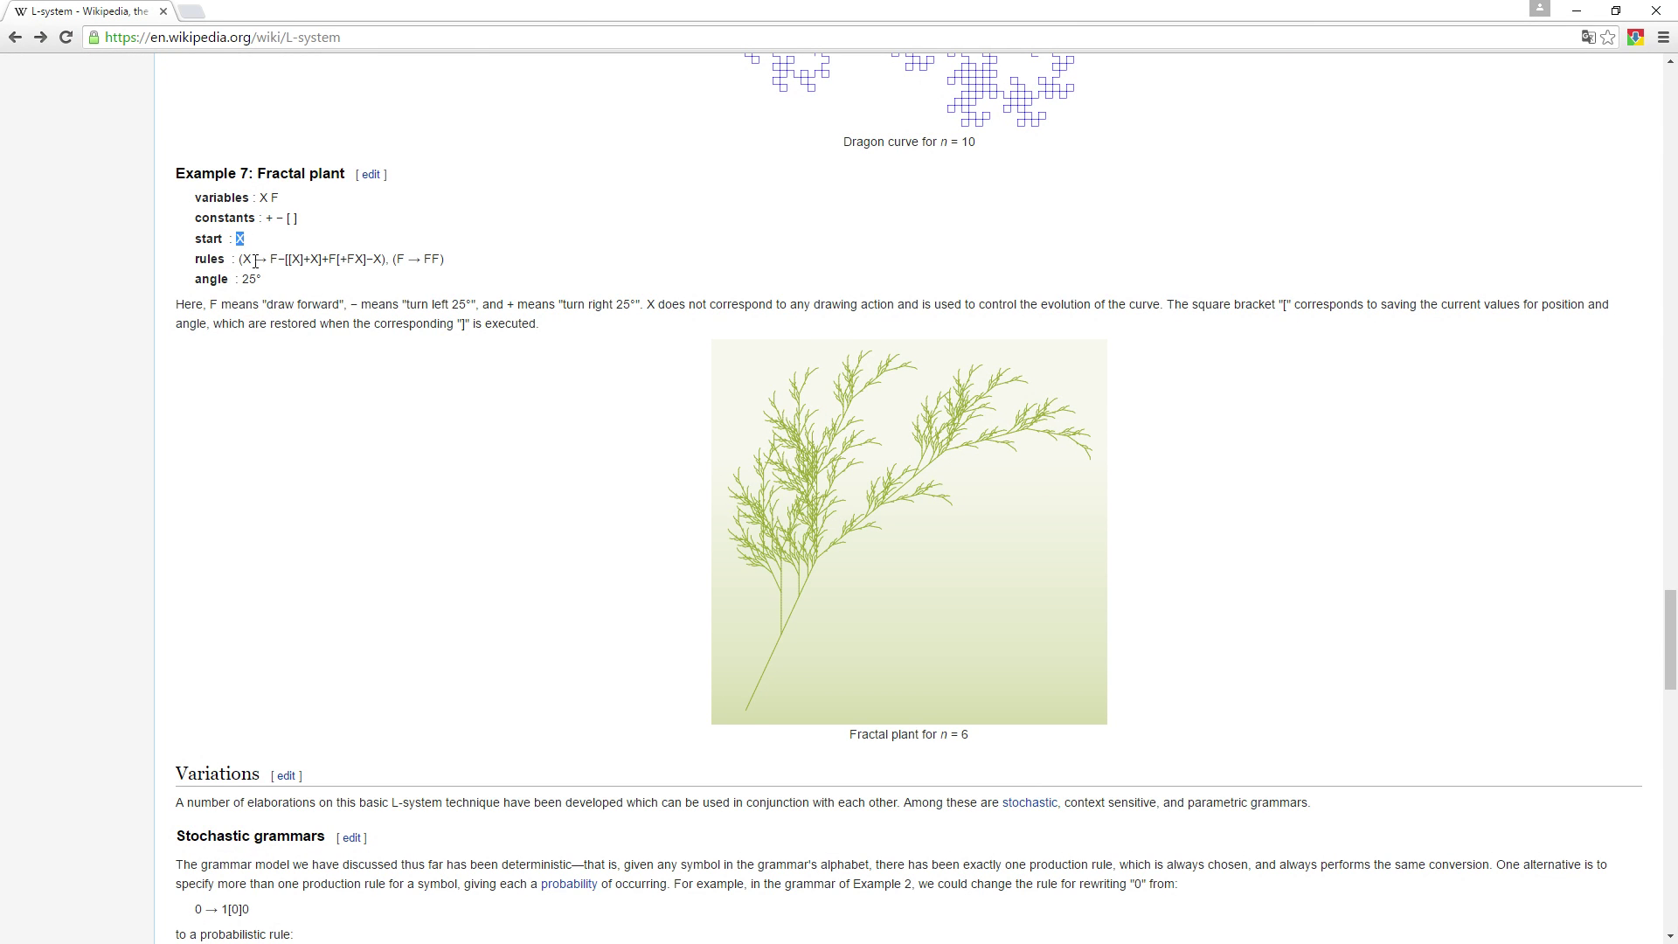
{"action": "left_click", "coordinate": [1576, 11]}
{"action": "left_click", "coordinate": [1474, 545]}
{"action": "key", "text": "BackSpace"}
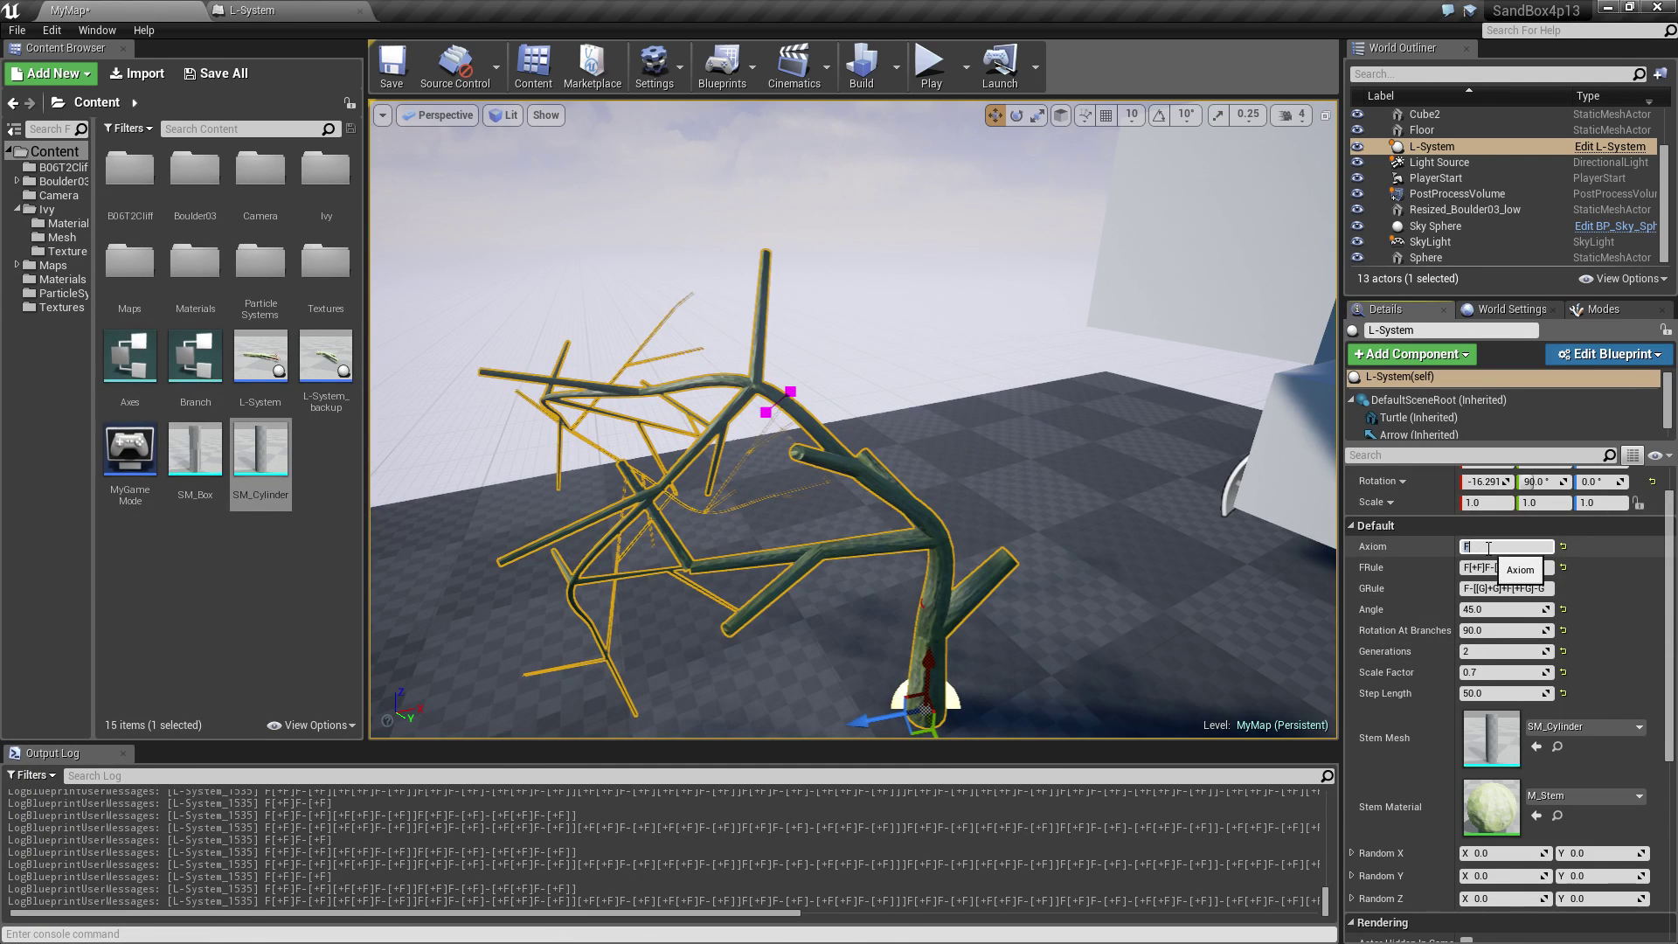
{"action": "key", "text": "Tab"}
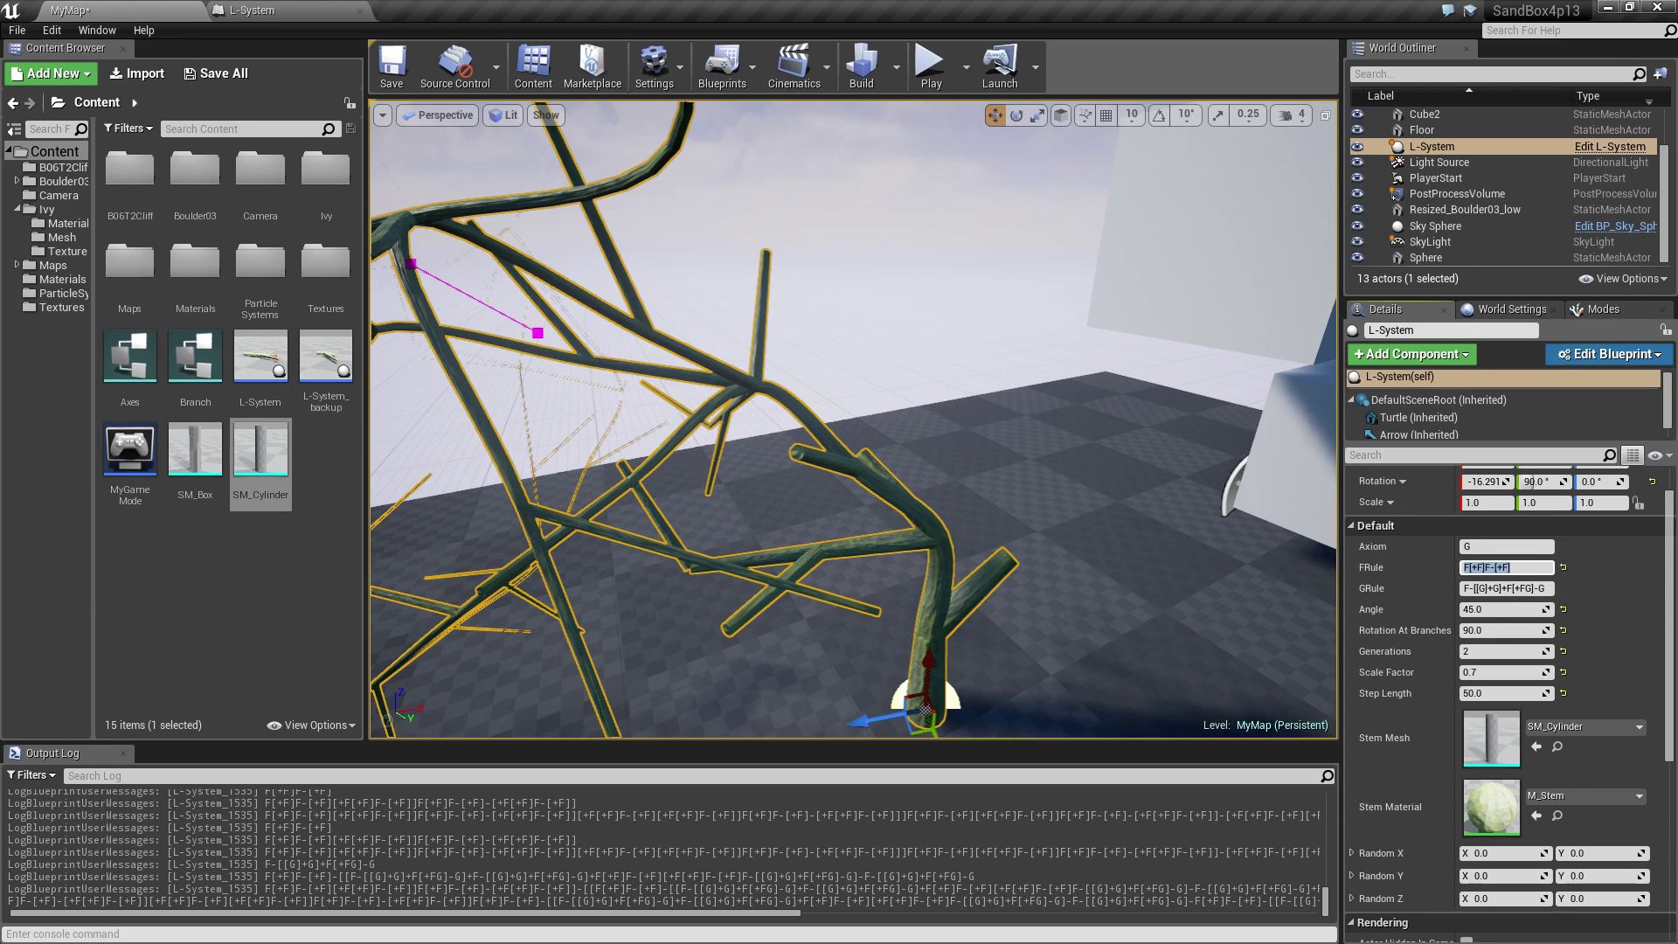
Consult the Wikipedia example once more and set the L-System's Rotation At Branches to 0.
{"action": "key", "text": "alt+Tab"}
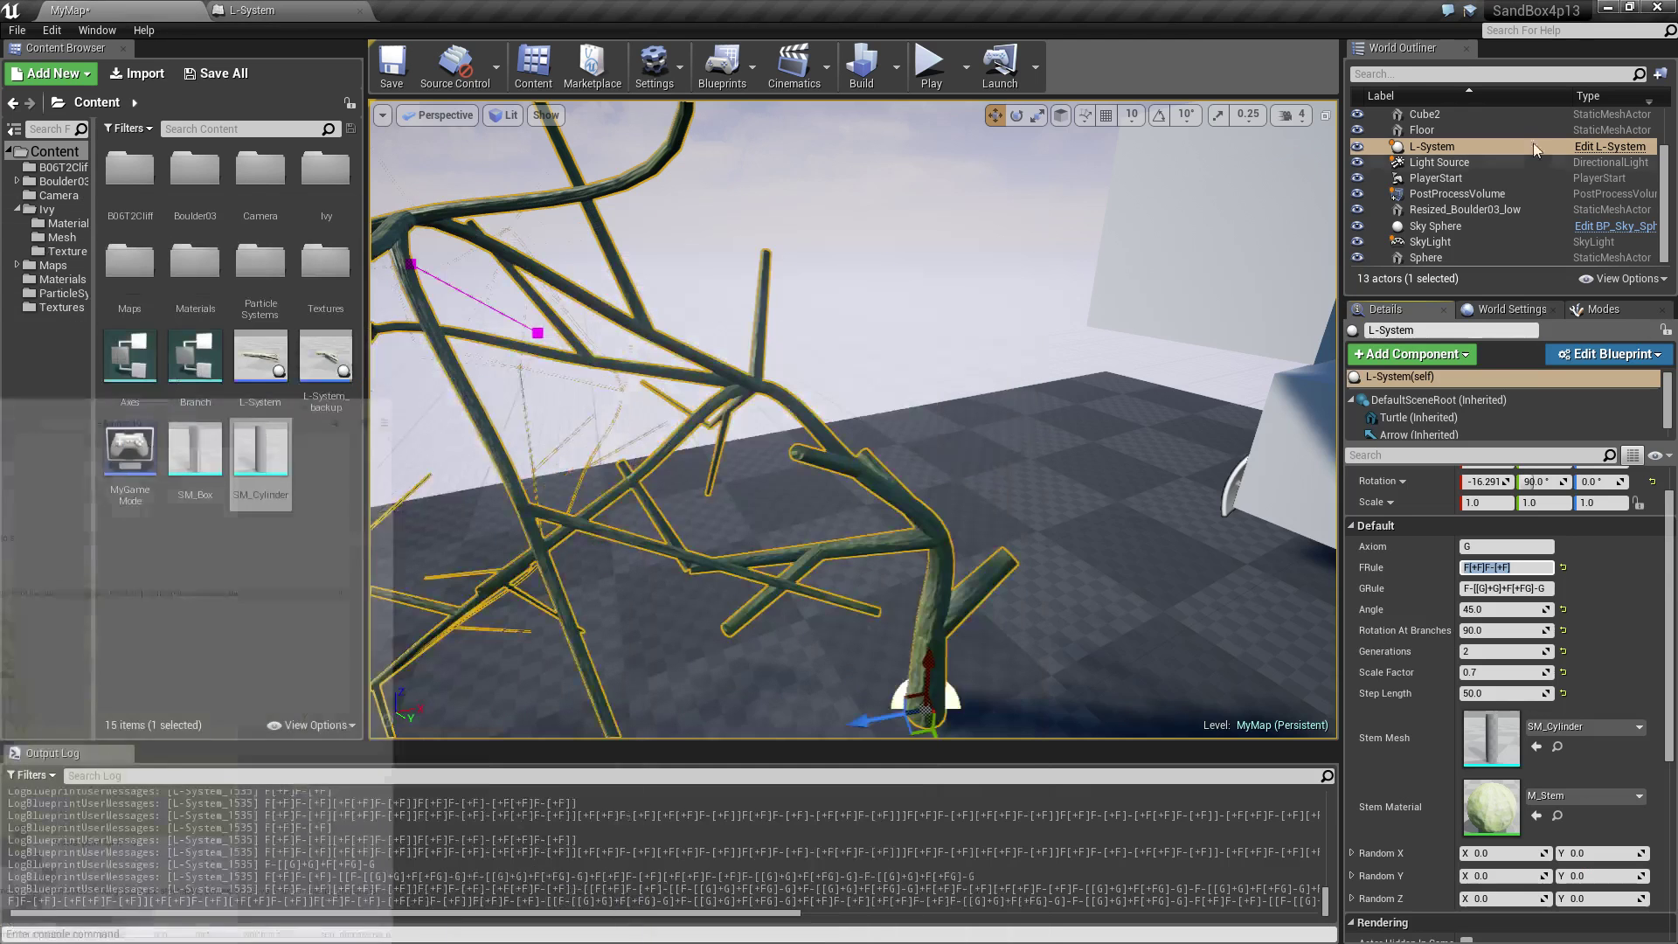
{"action": "left_click", "coordinate": [1576, 11]}
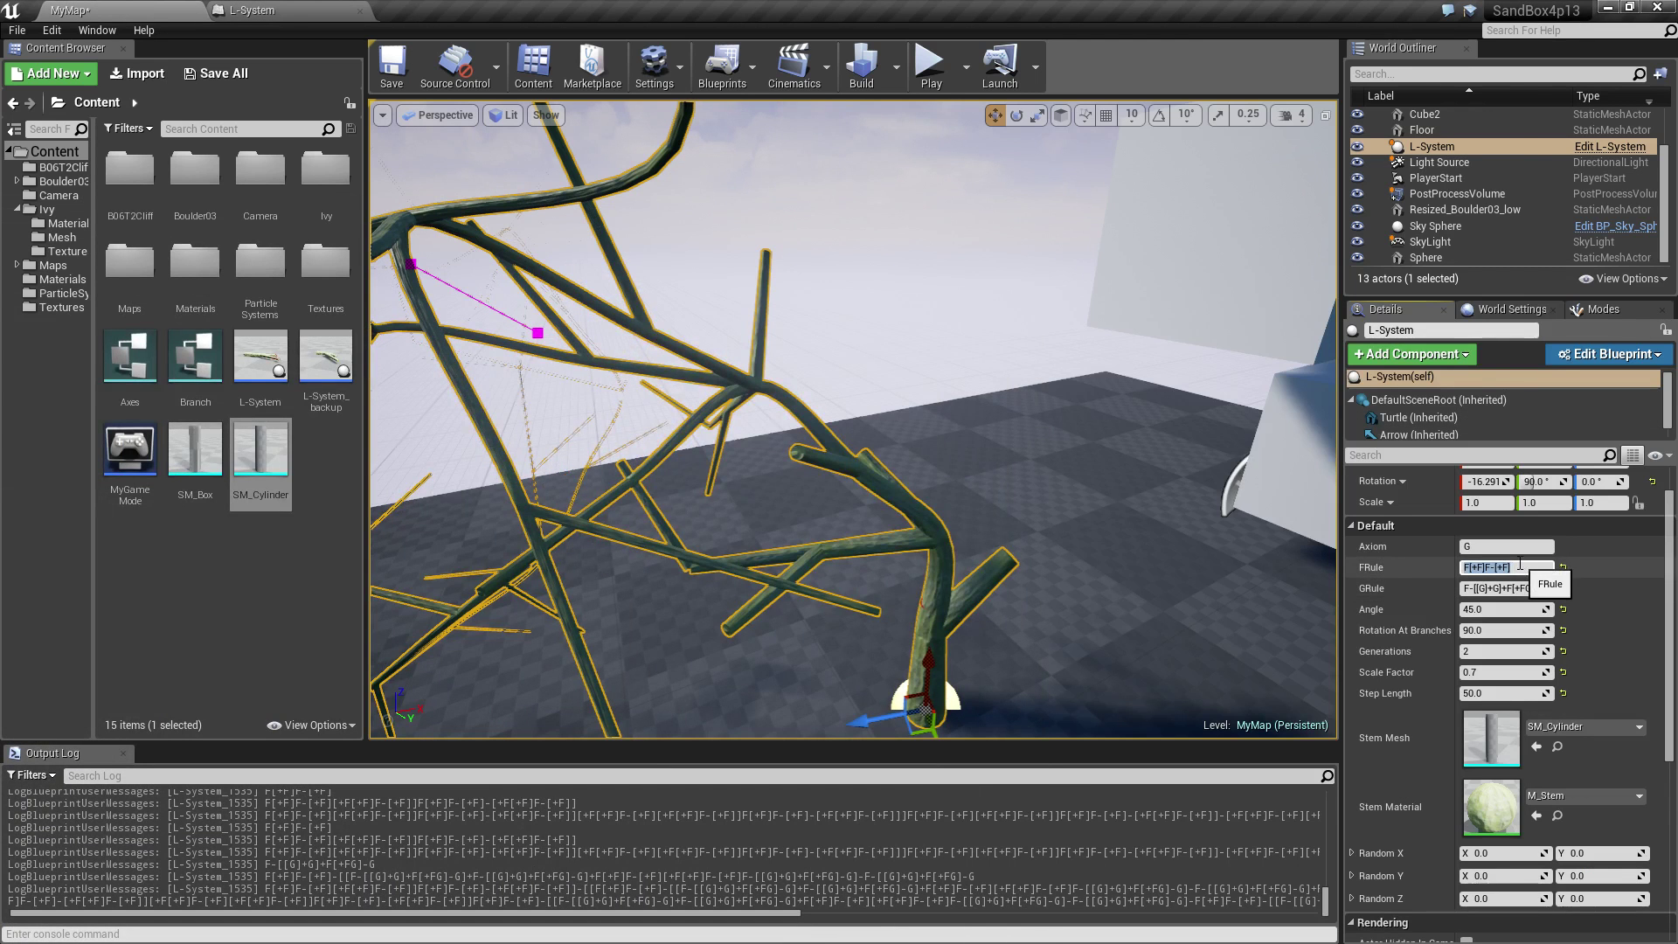
{"action": "key", "text": "Tab"}
{"action": "key", "text": "Tab"}
{"action": "key", "text": "Tab"}
{"action": "type", "text": "0"}
{"action": "key", "text": "Return"}
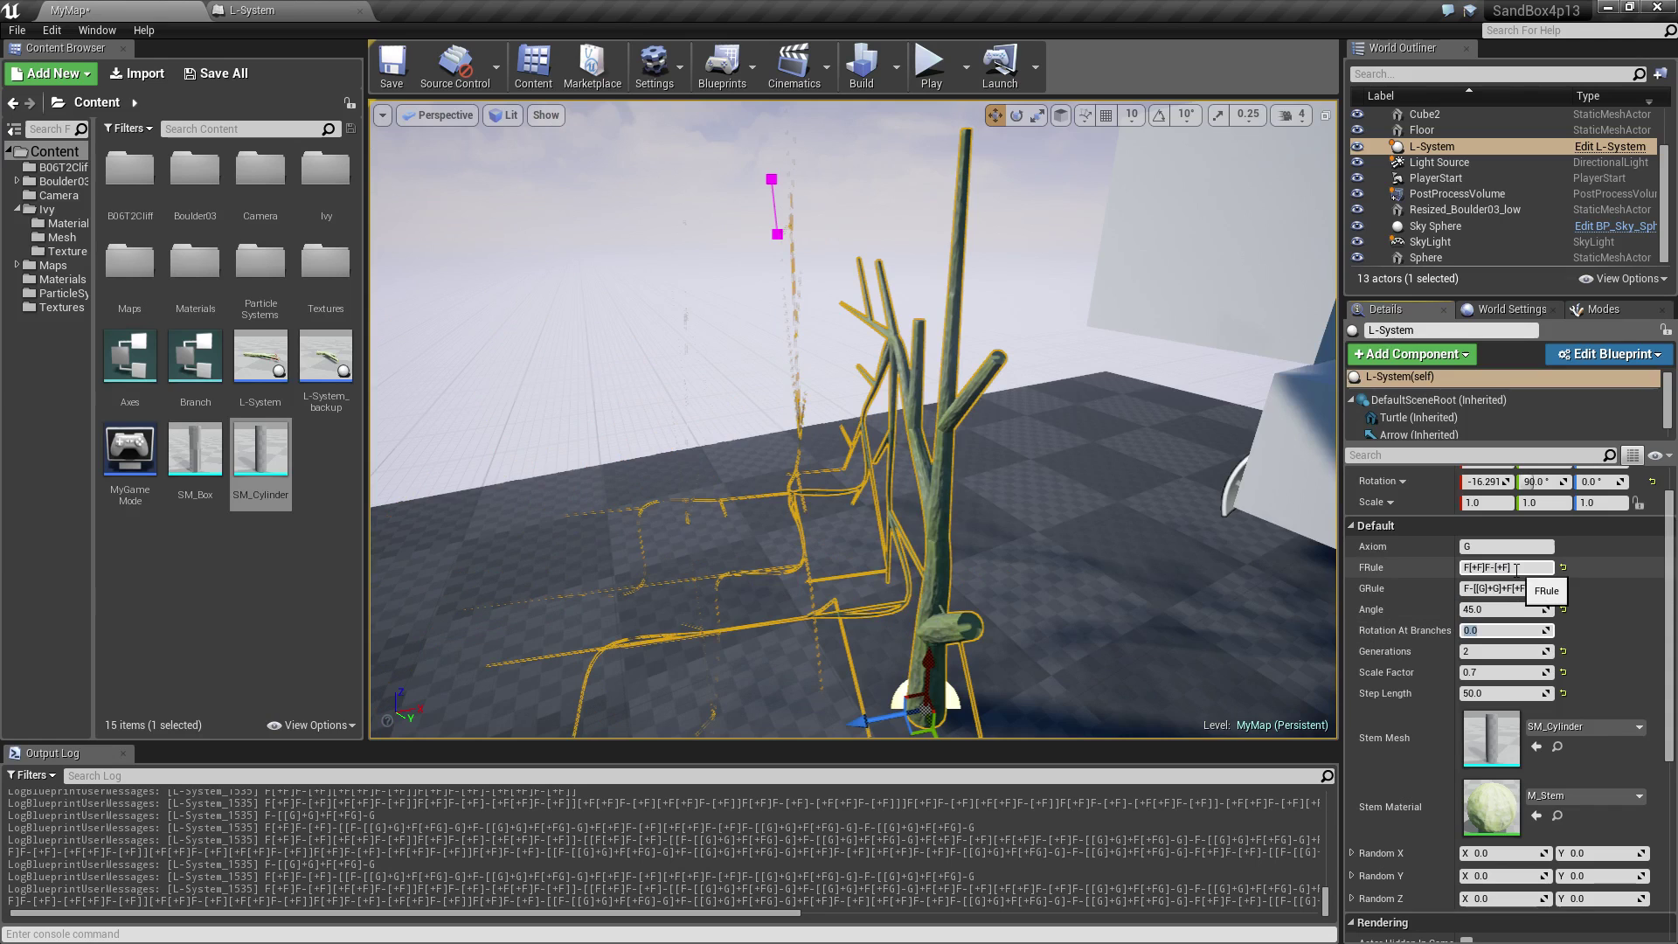
Replace the FRule with FF and view the whole plant from the front.
{"action": "left_click", "coordinate": [1517, 569]}
{"action": "type", "text": "FF"}
{"action": "key", "text": "Return"}
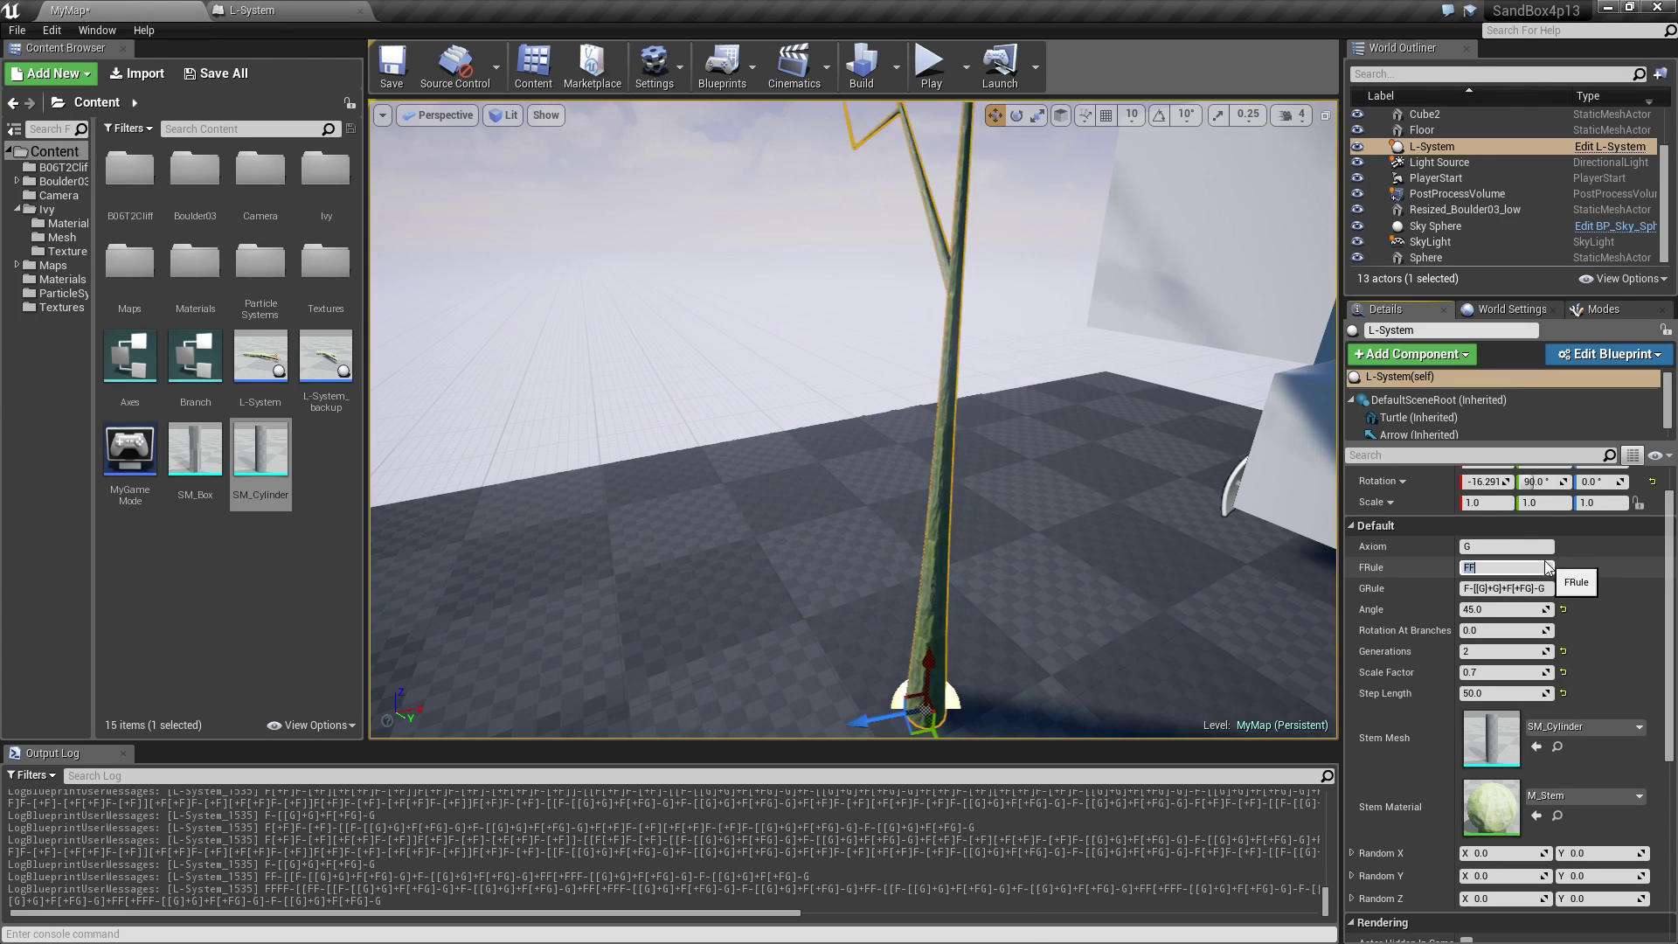
{"action": "left_click_drag", "start_coordinate": [952, 689], "coordinate": [1171, 646], "text": "alt"}
{"action": "right_click_drag", "start_coordinate": [895, 510], "coordinate": [896, 560]}
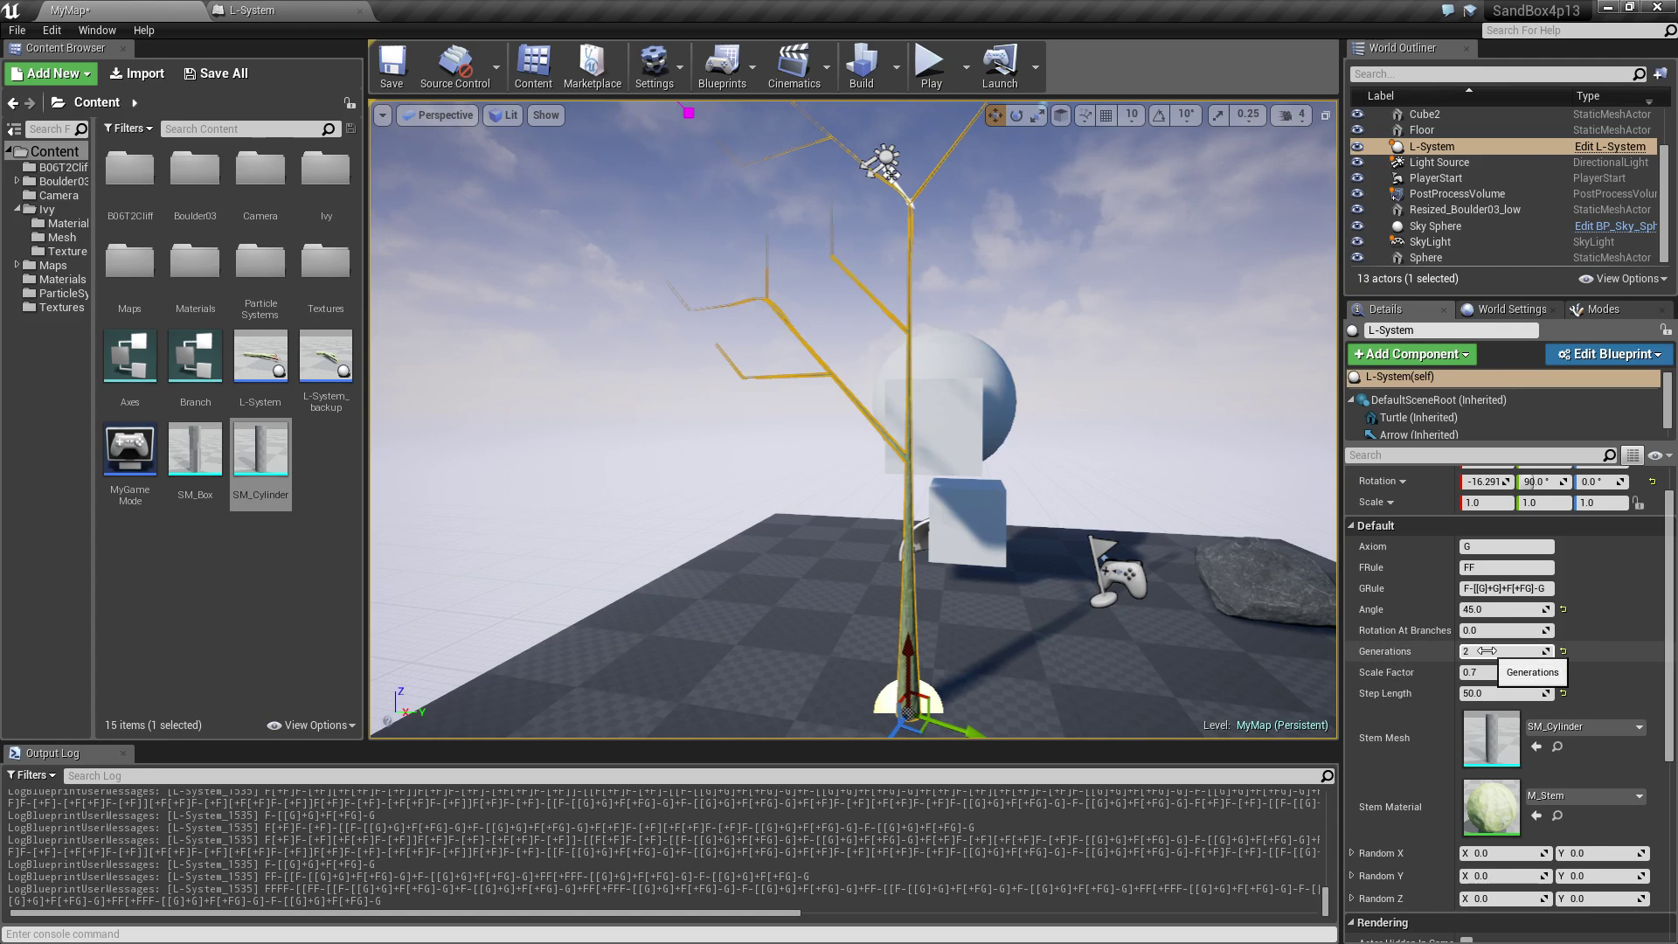
Look up the Fractal plant's angle in the Wikipedia article and set the L-System's Angle to 25.
{"action": "left_click", "coordinate": [1486, 609]}
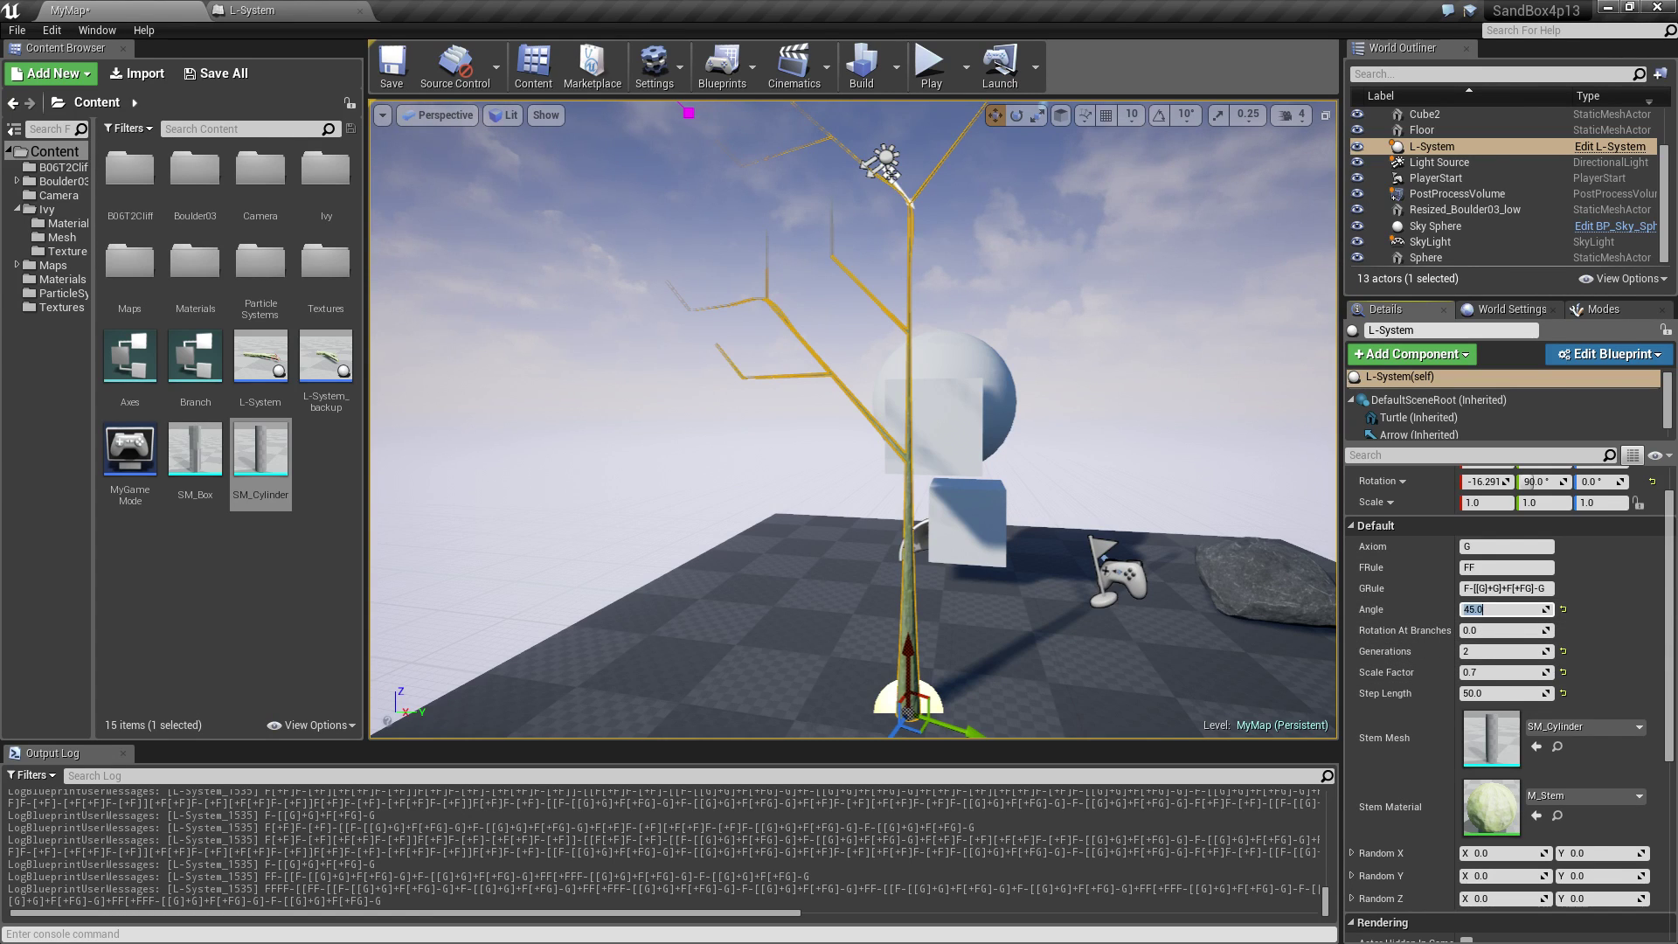
{"action": "key", "text": "alt+Tab"}
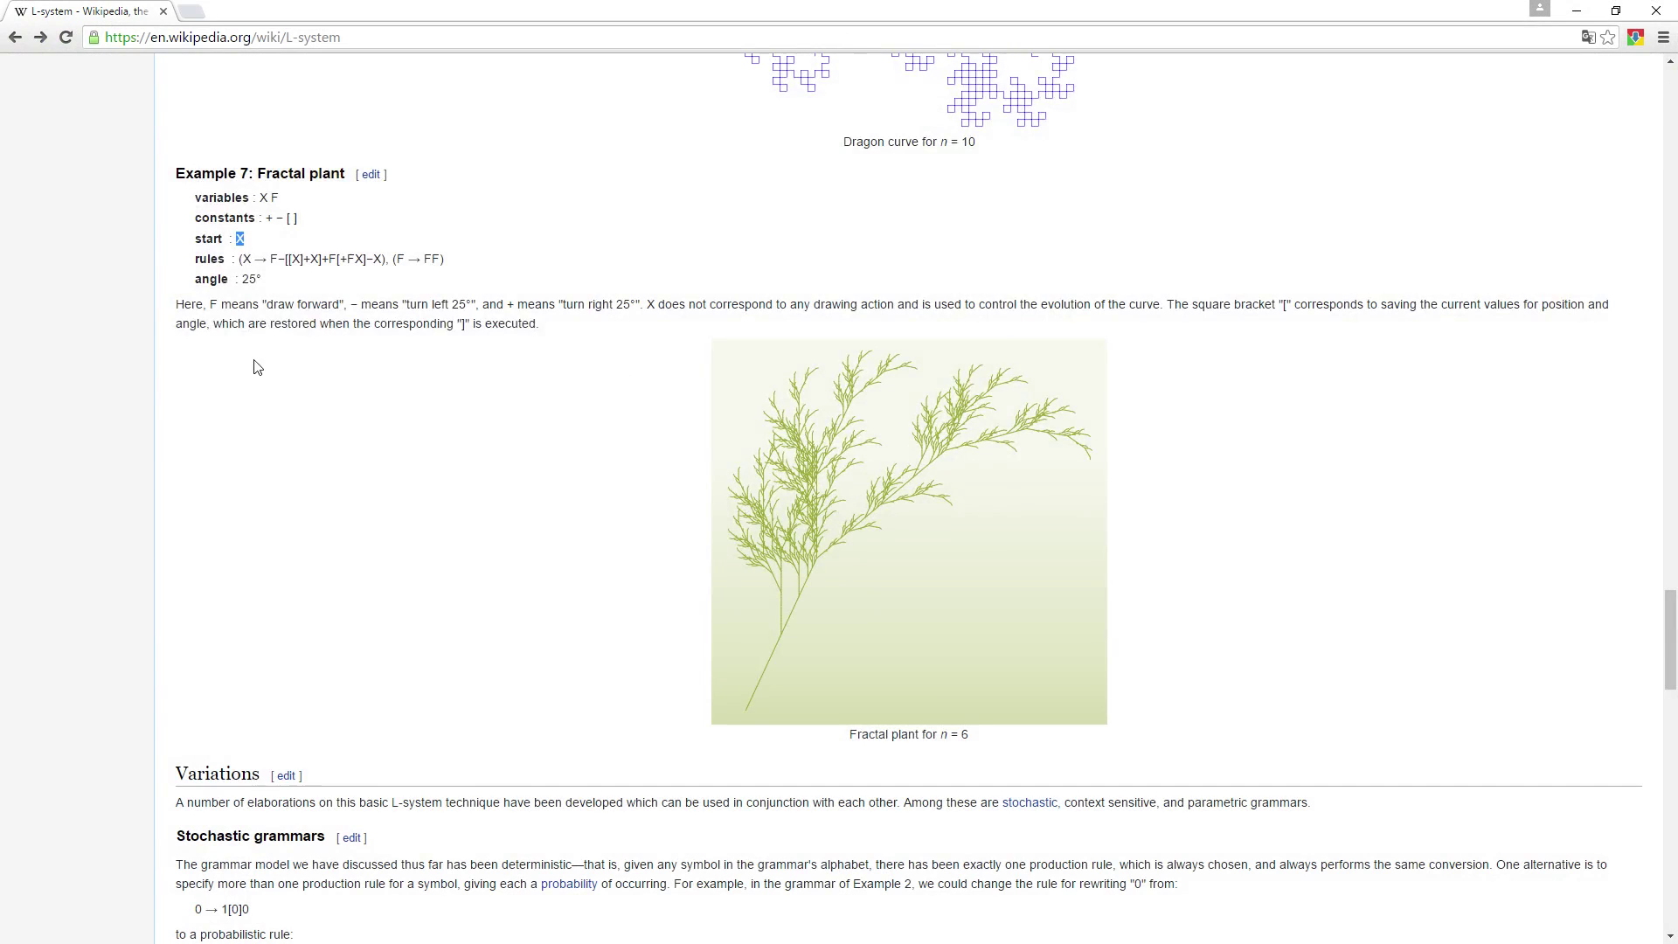
{"action": "left_click", "coordinate": [1578, 10]}
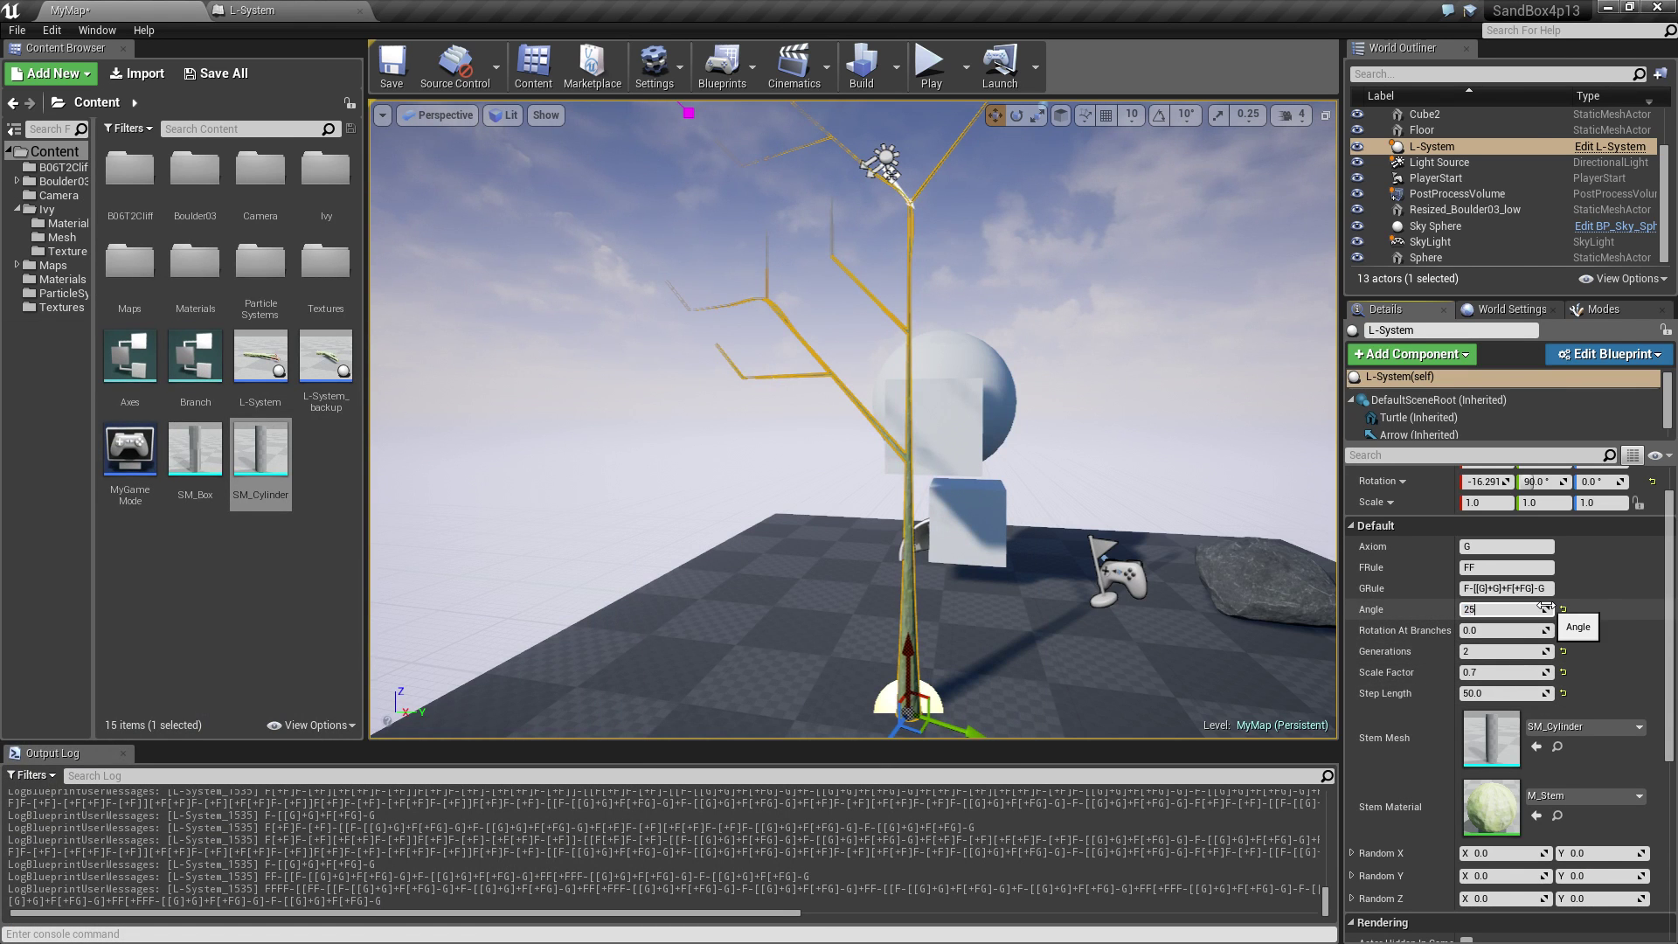
{"action": "key", "text": "Return"}
{"action": "mouse_move", "coordinate": [1251, 333]}
{"action": "right_mouse_down"}
{"action": "mouse_move", "coordinate": [1327, 297]}
{"action": "mouse_move", "coordinate": [1272, 321]}
{"action": "right_mouse_up"}
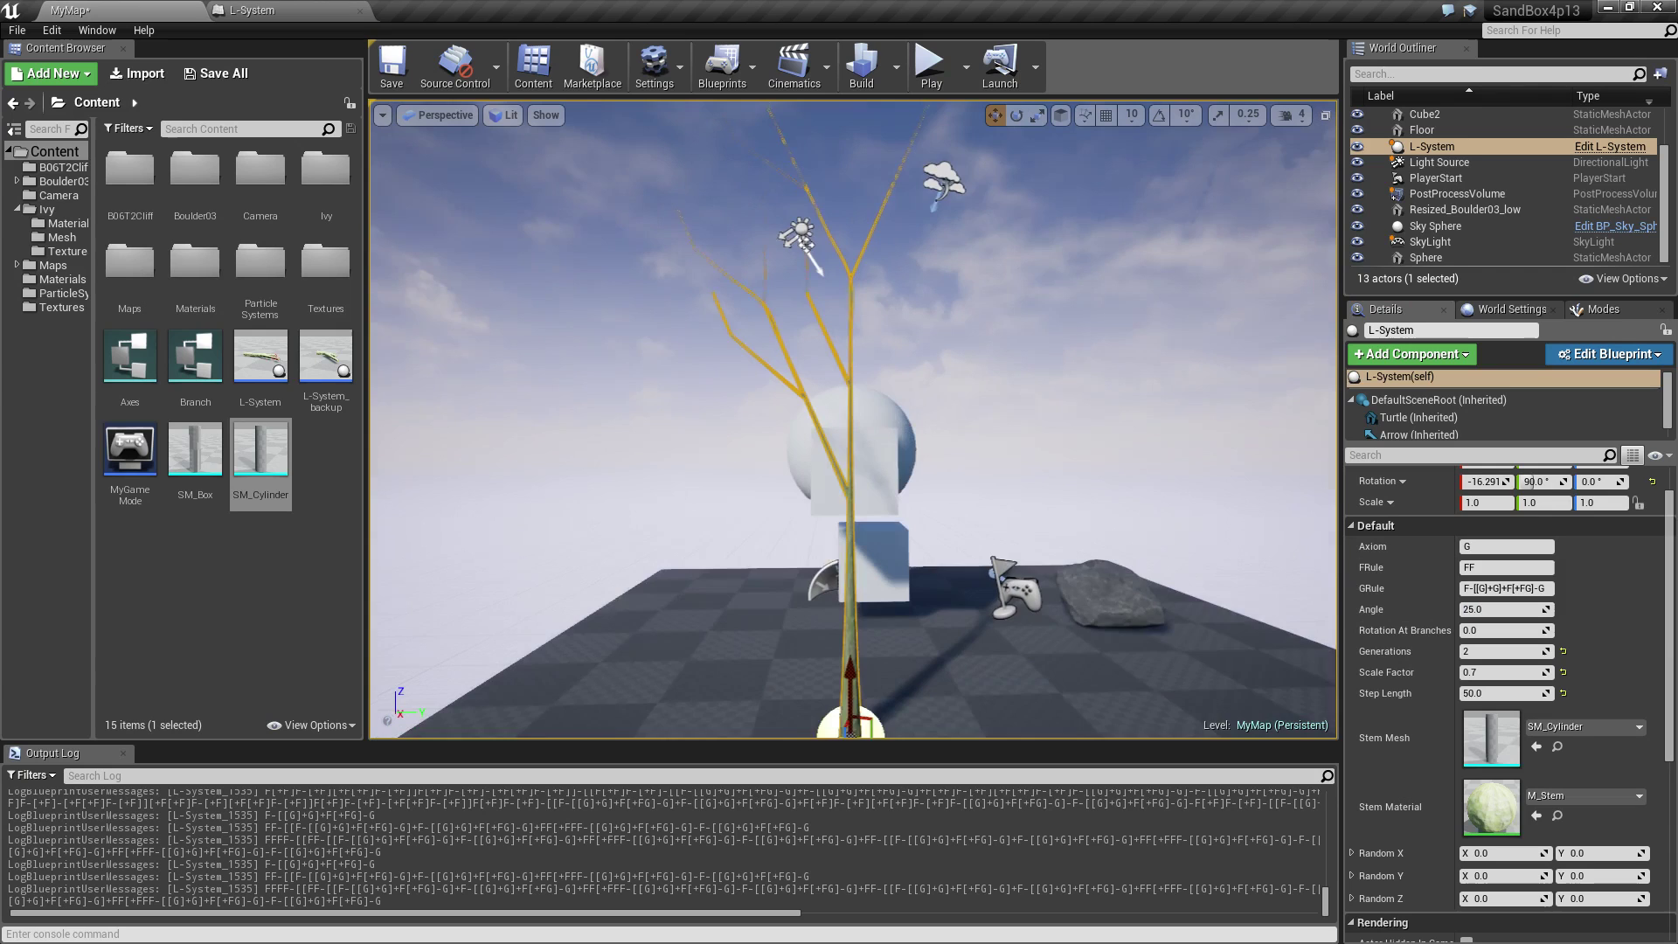
{"action": "right_click_drag", "start_coordinate": [989, 402], "coordinate": [989, 439]}
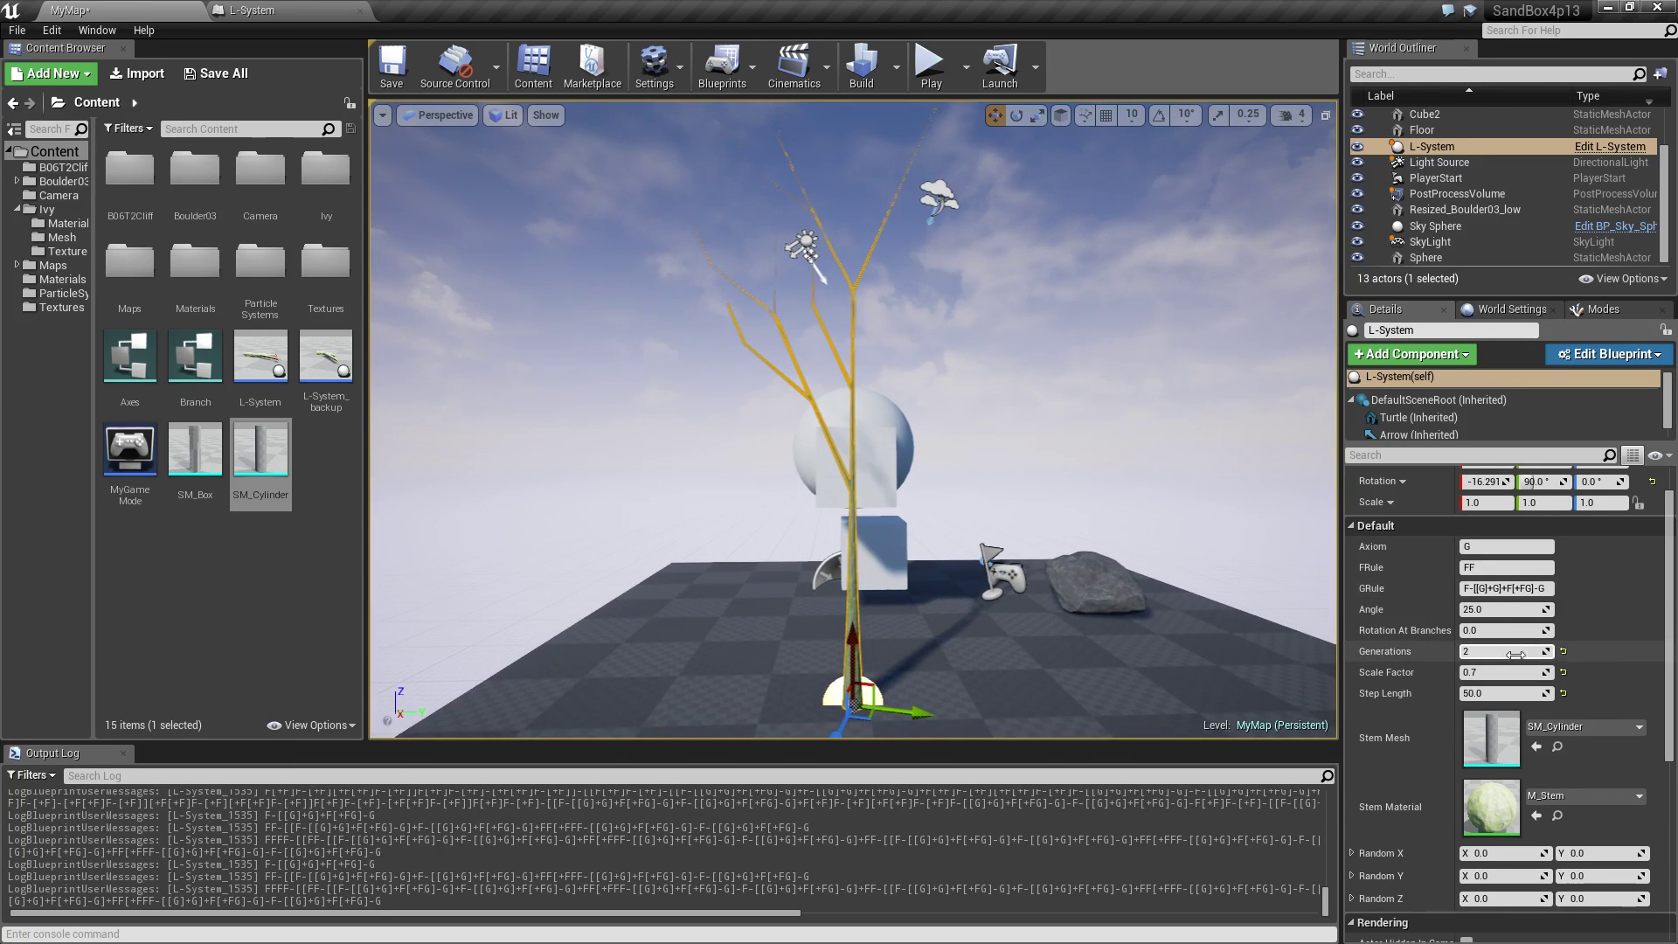
Set the Scale Factor to 1 and view the entire plant from farther away.
{"action": "left_click", "coordinate": [1490, 675]}
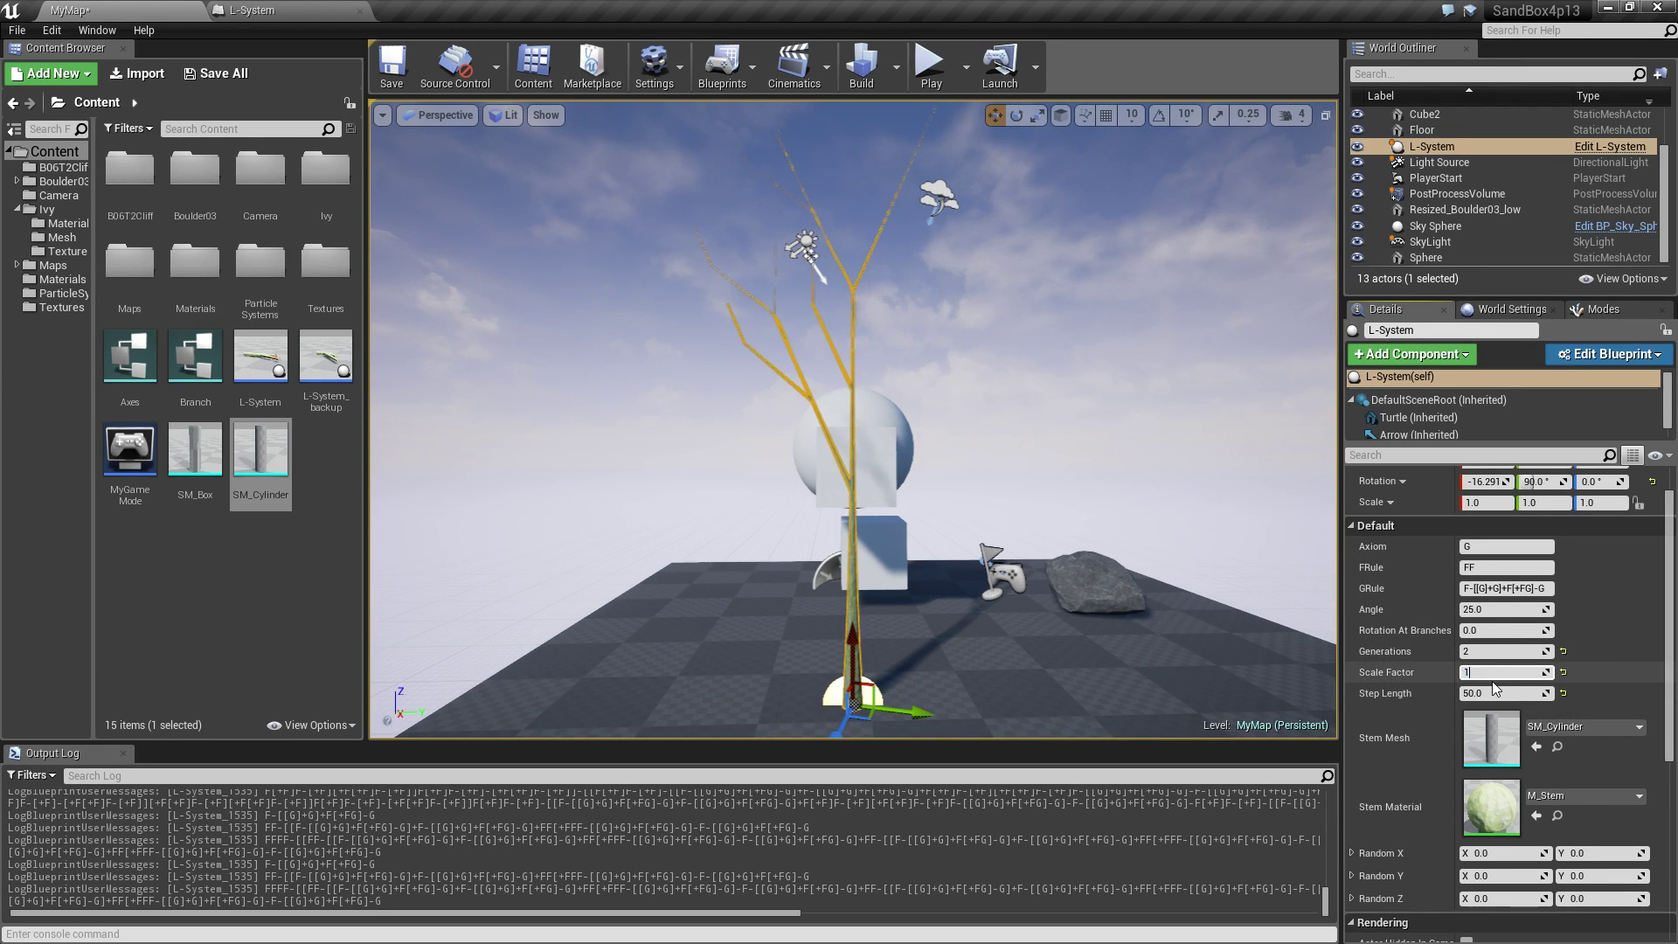
{"action": "type", "text": "1"}
{"action": "key", "text": "Return"}
{"action": "mouse_move", "coordinate": [1252, 334]}
{"action": "right_mouse_down"}
{"action": "mouse_move", "coordinate": [1226, 334]}
{"action": "mouse_move", "coordinate": [1243, 334]}
{"action": "right_mouse_up"}
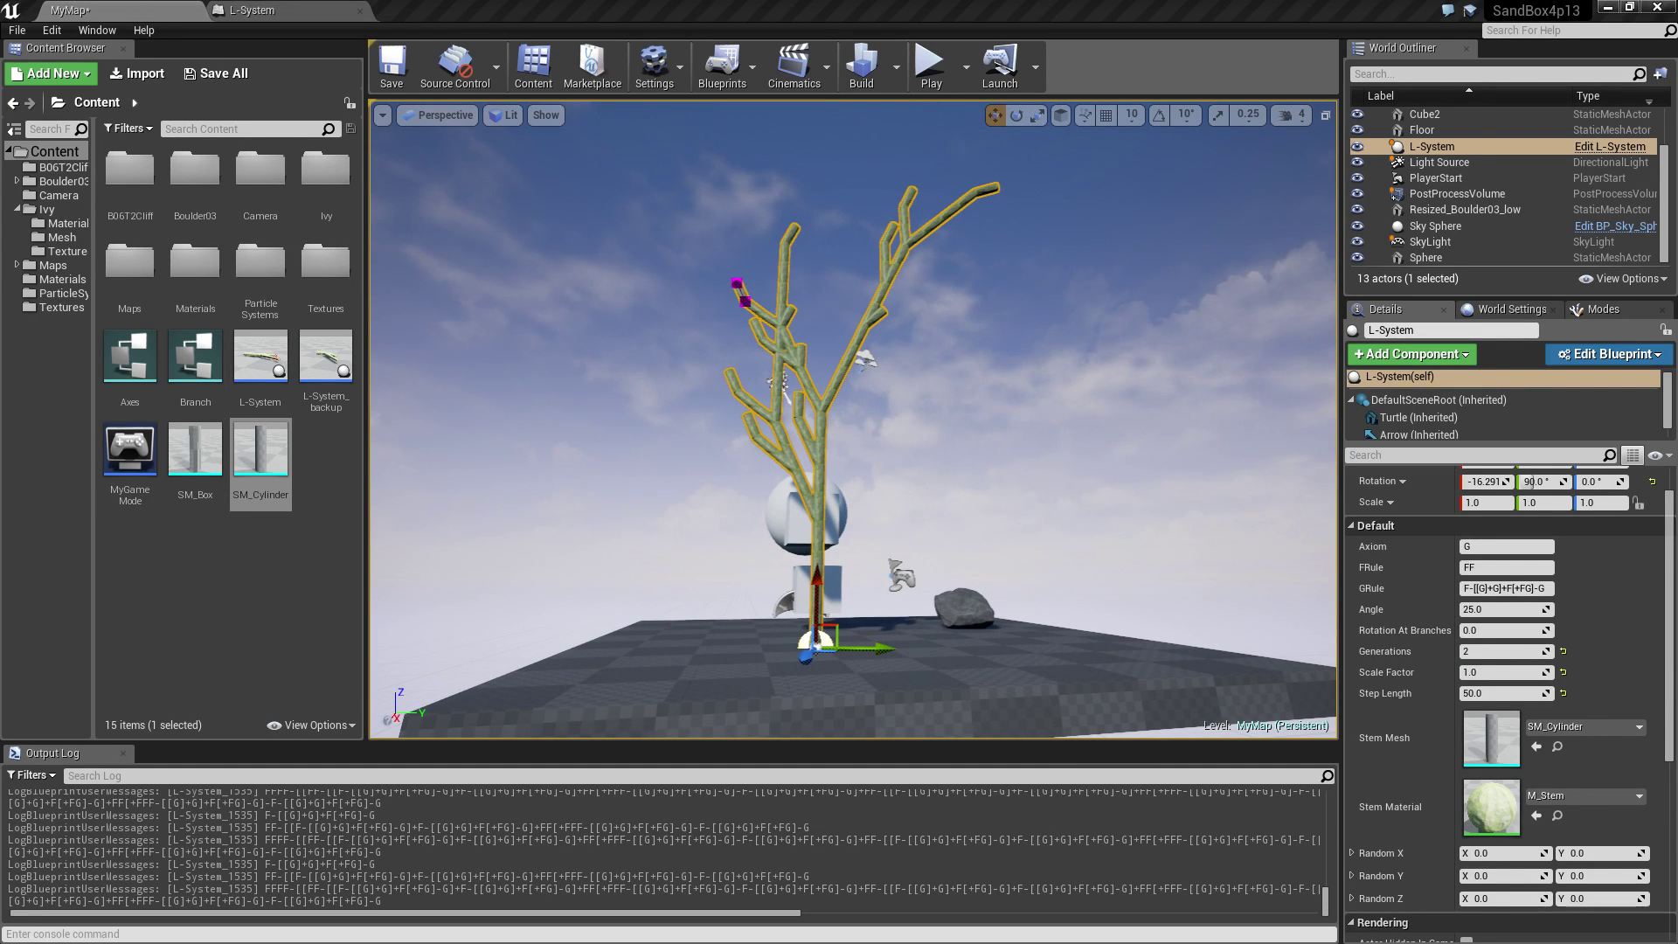
Switch to the browser, place its window partly over the Unreal editor, and show the article's Fractal plant picture for comparison.
{"action": "key", "text": "alt+Tab"}
{"action": "left_click_drag", "start_coordinate": [424, 7], "coordinate": [161, 37]}
{"action": "scroll", "coordinate": [472, 281], "scroll_direction": "down", "scroll_amount": 6}
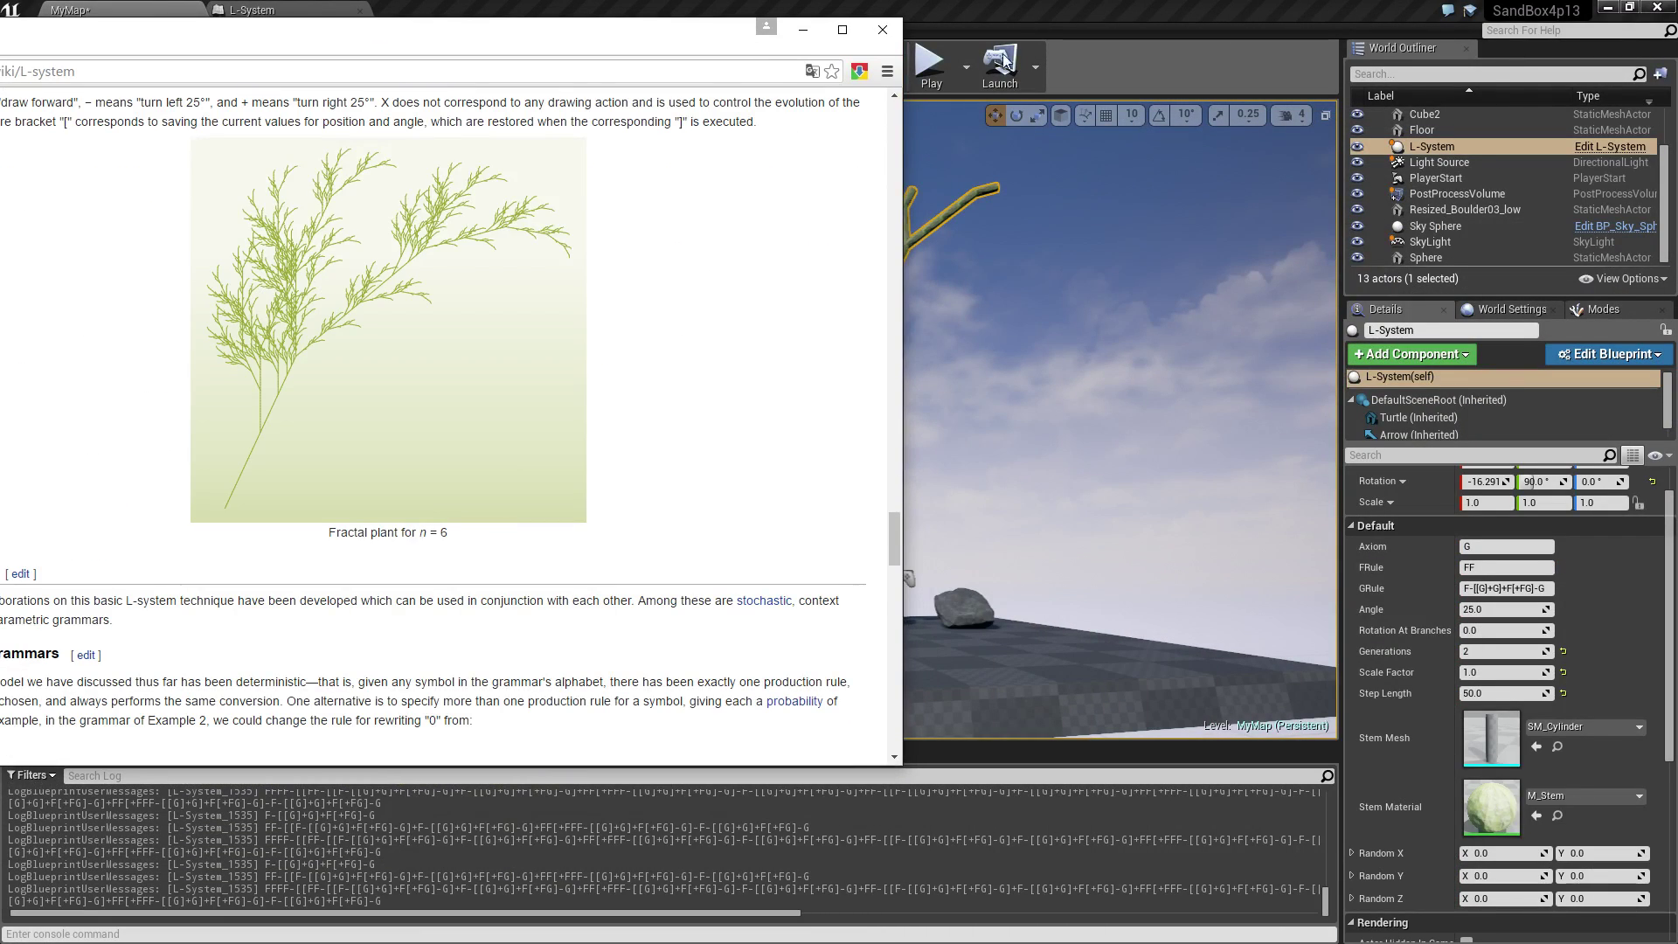
Shift the browser window to uncover the plant, then set the L-System's Generations to 3.
{"action": "left_click_drag", "start_coordinate": [699, 54], "coordinate": [549, 168]}
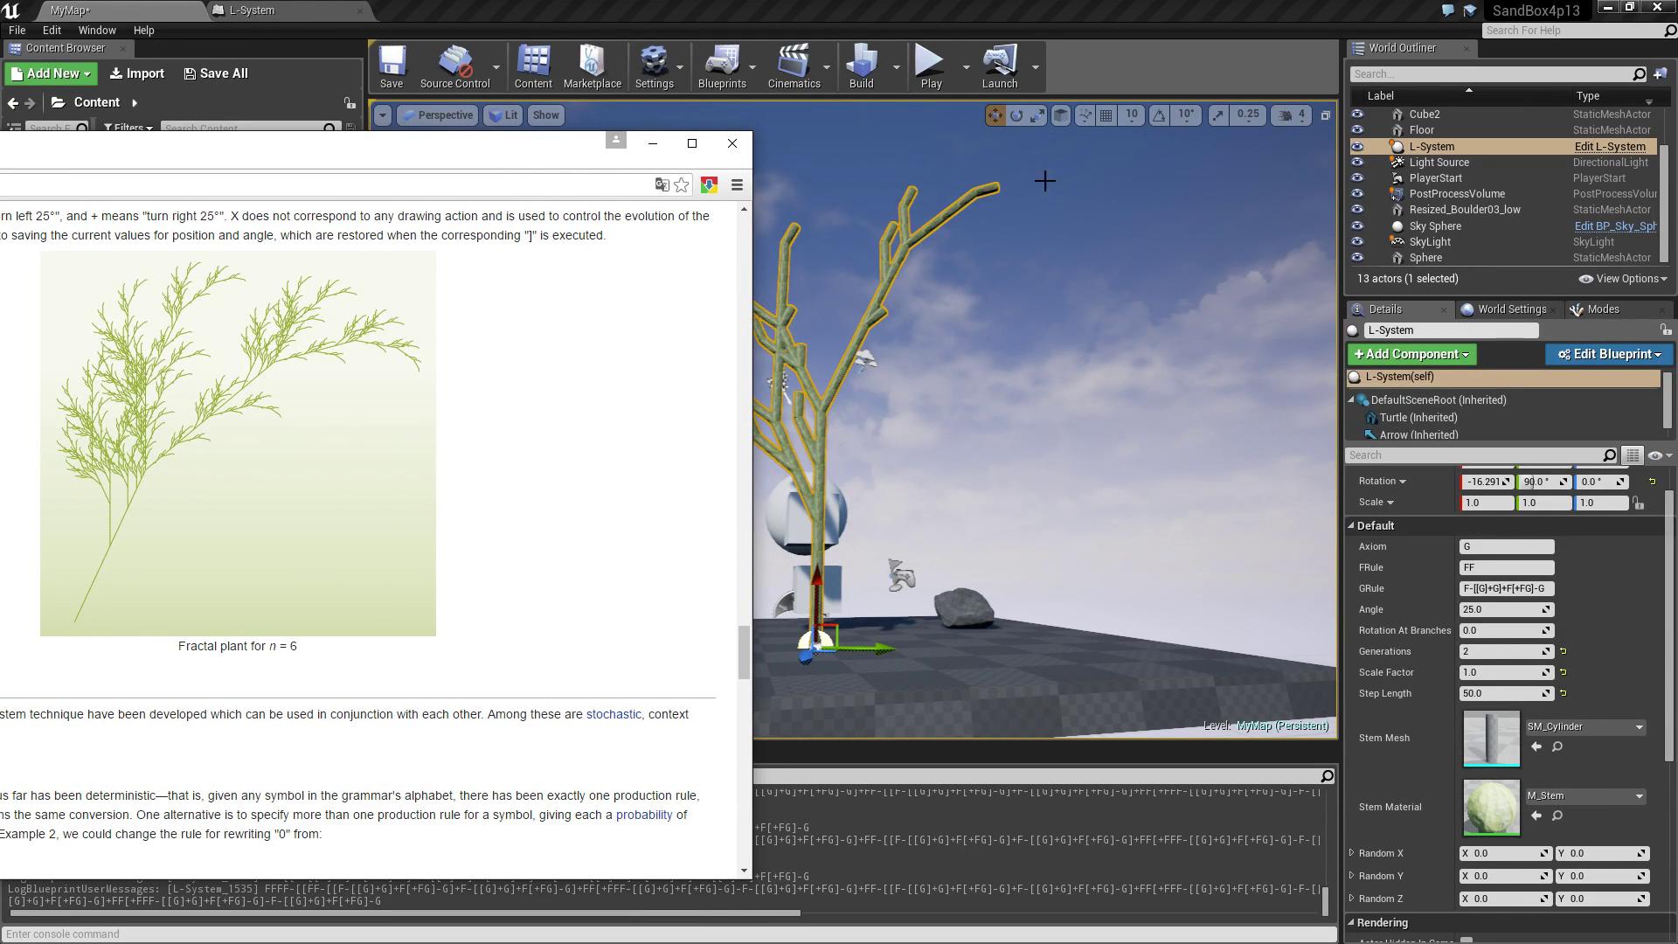
{"action": "left_click", "coordinate": [1491, 653]}
{"action": "key", "text": "Return"}
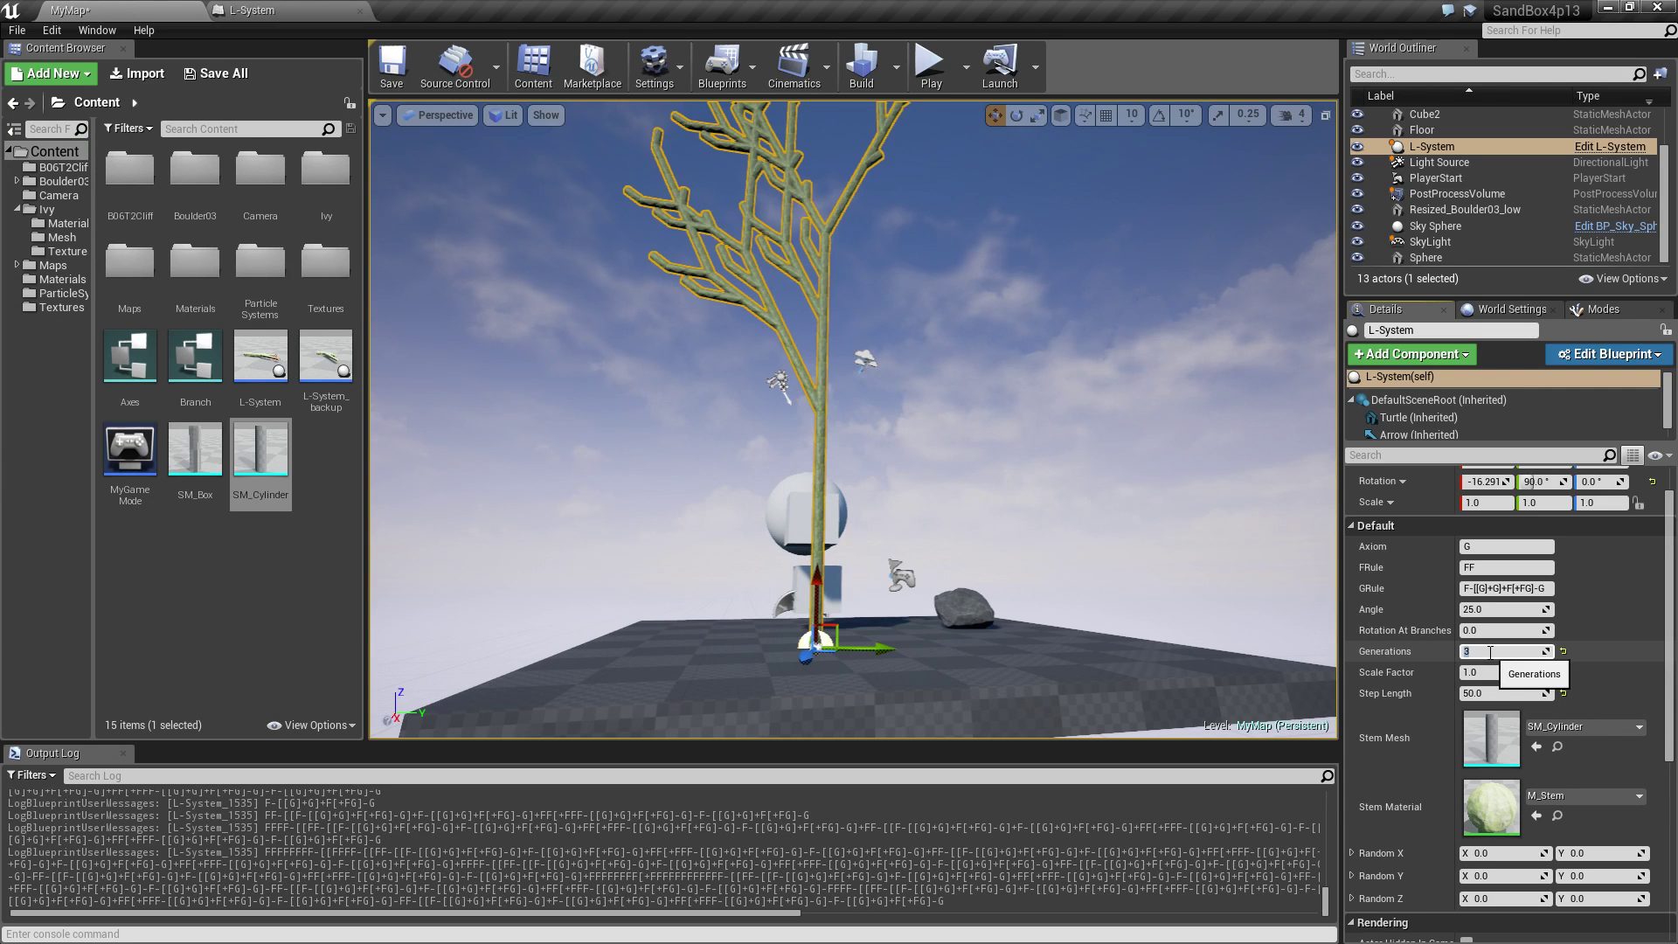
{"action": "right_click_drag", "start_coordinate": [769, 375], "coordinate": [764, 336]}
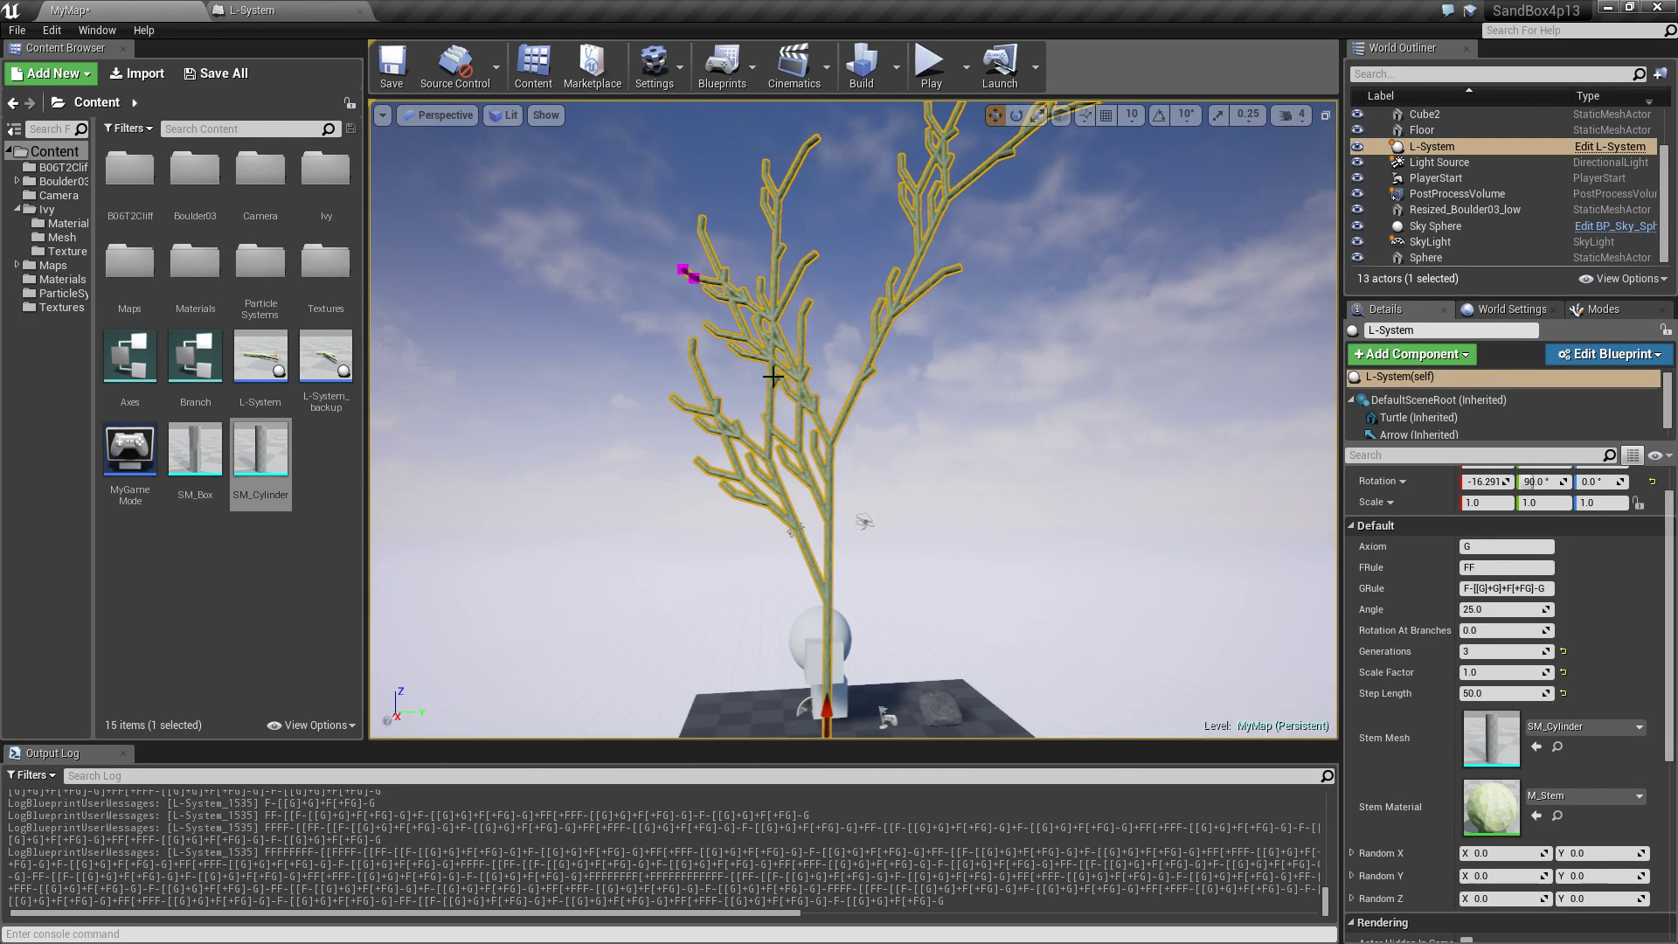
Set the L-System's Step Length to 10 and view the plant from up close.
{"action": "left_click", "coordinate": [1477, 693]}
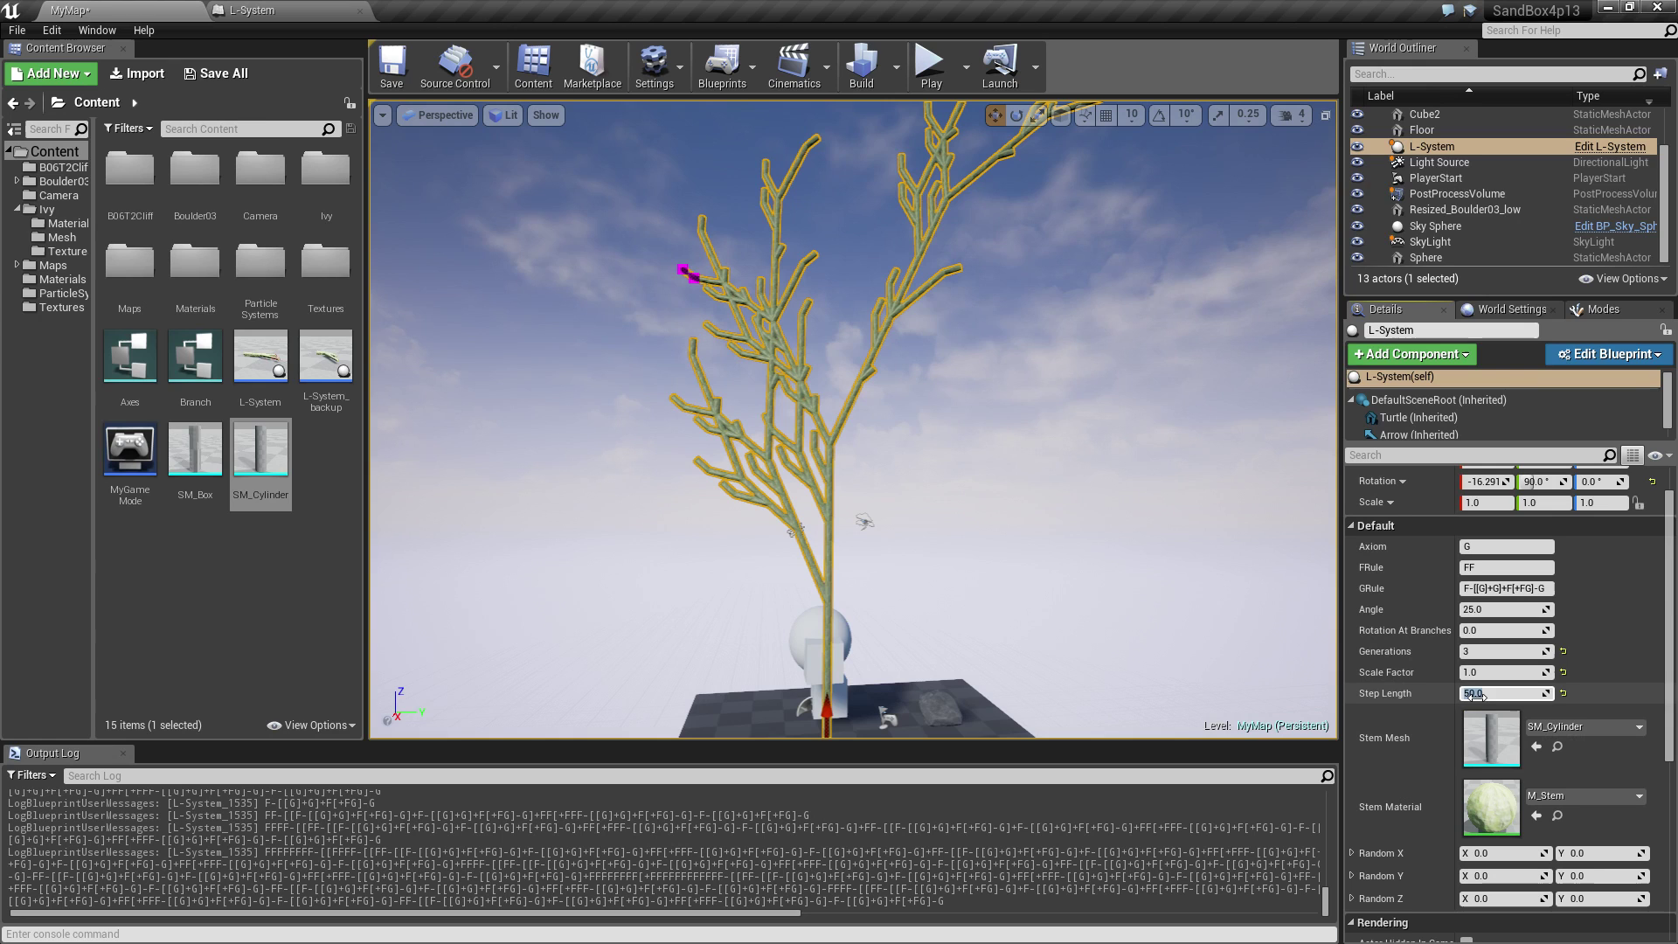
{"action": "type", "text": "10"}
{"action": "key", "text": "Return"}
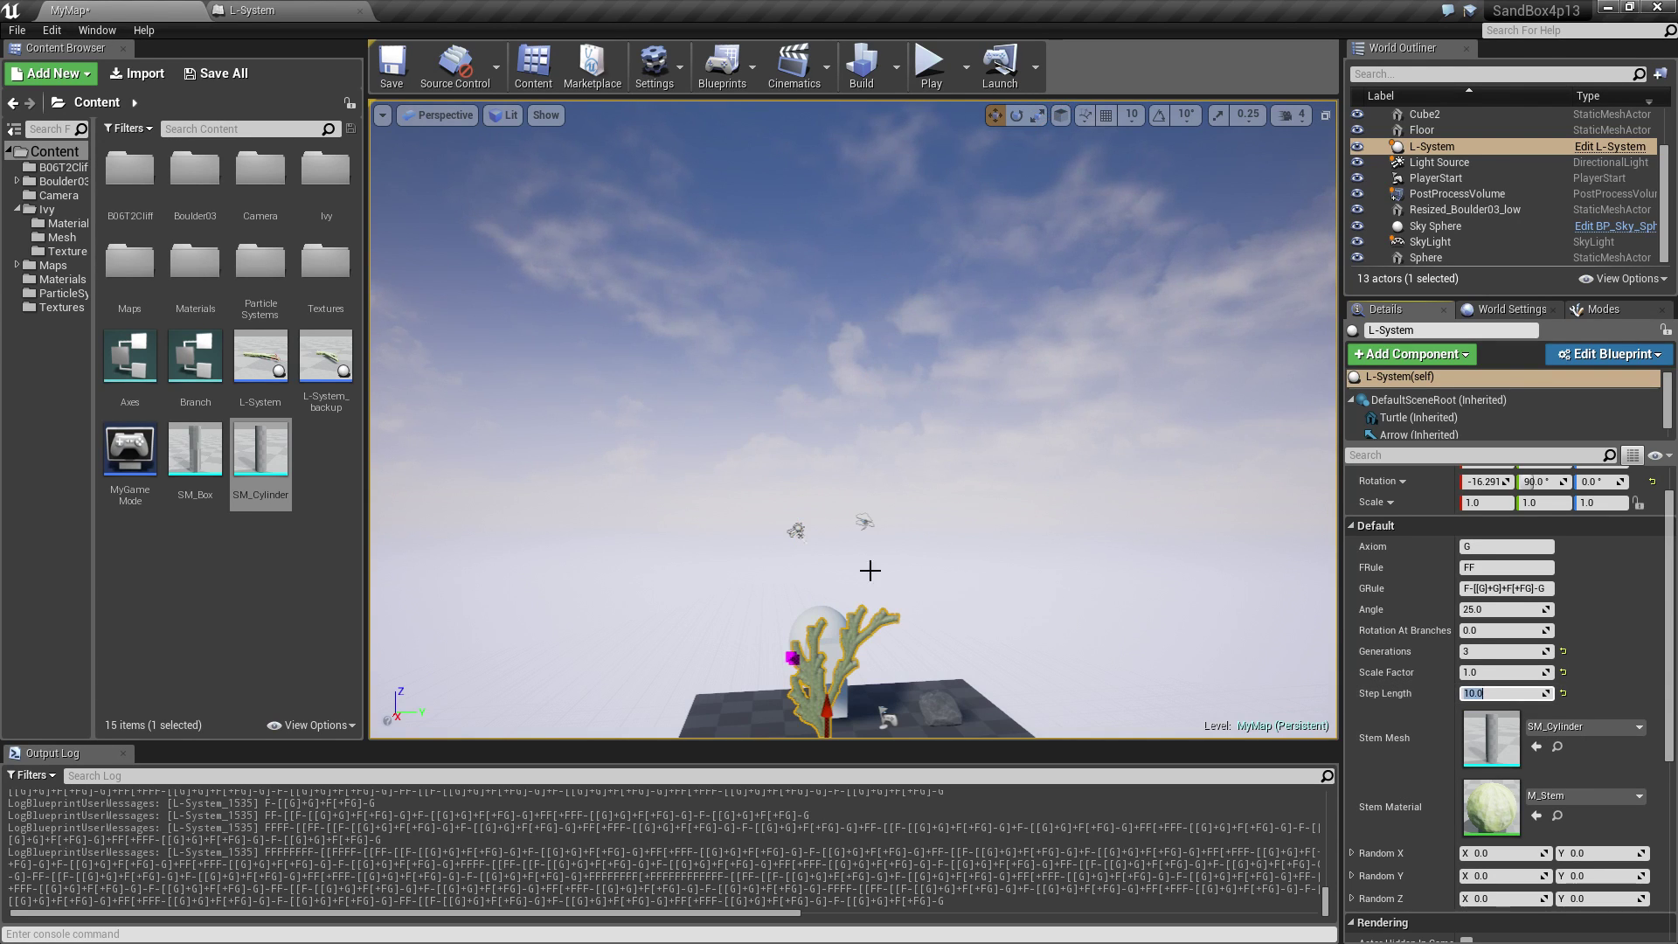
{"action": "right_click_drag", "start_coordinate": [869, 569], "coordinate": [869, 569]}
{"action": "right_click_drag", "start_coordinate": [1072, 630], "coordinate": [1072, 630]}
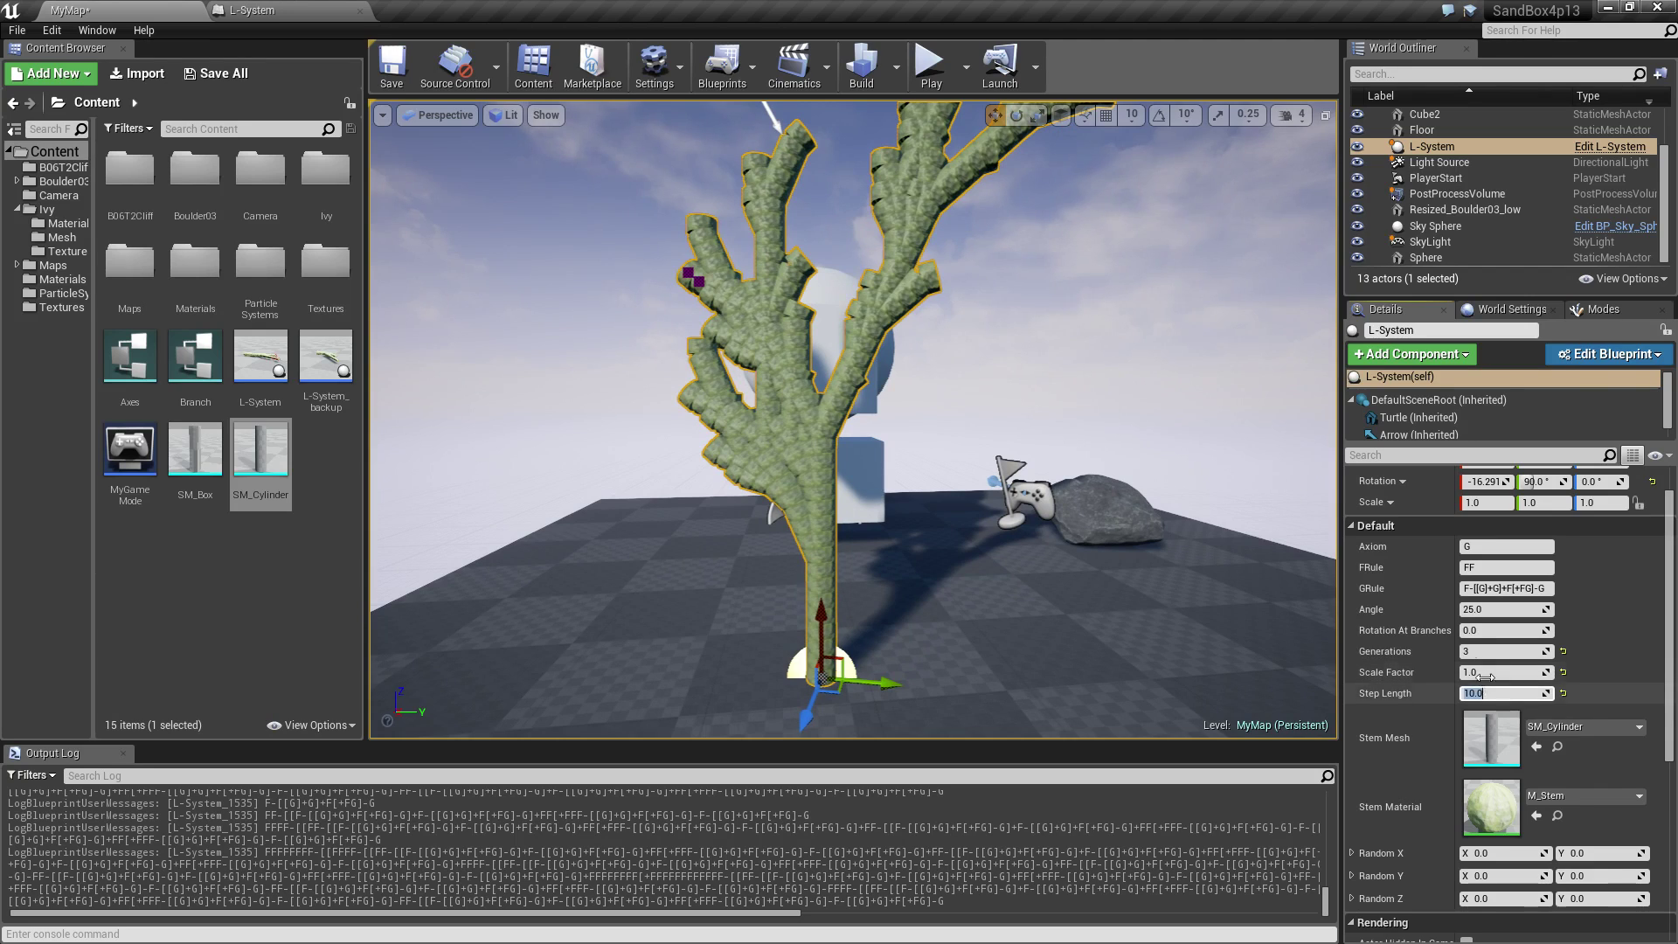
Set the L-System's Generations to 4 and view the whole plant from farther away.
{"action": "left_click", "coordinate": [1500, 651]}
{"action": "type", "text": "4"}
{"action": "key", "text": "Return"}
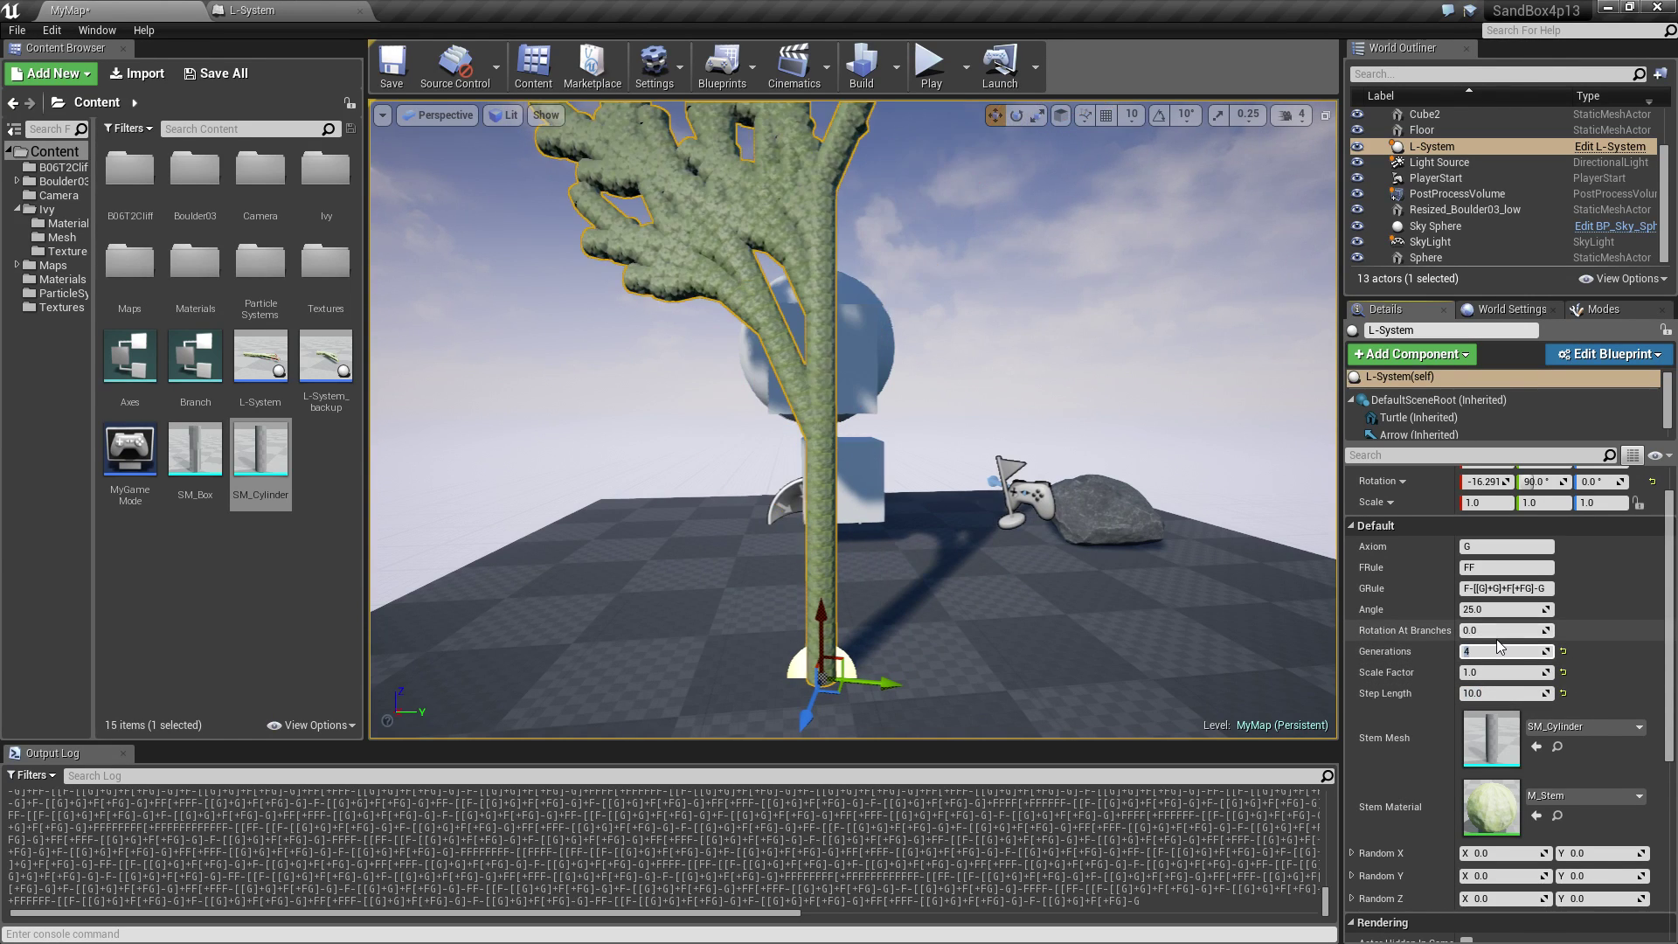
{"action": "right_click_drag", "start_coordinate": [1072, 629], "coordinate": [1072, 629]}
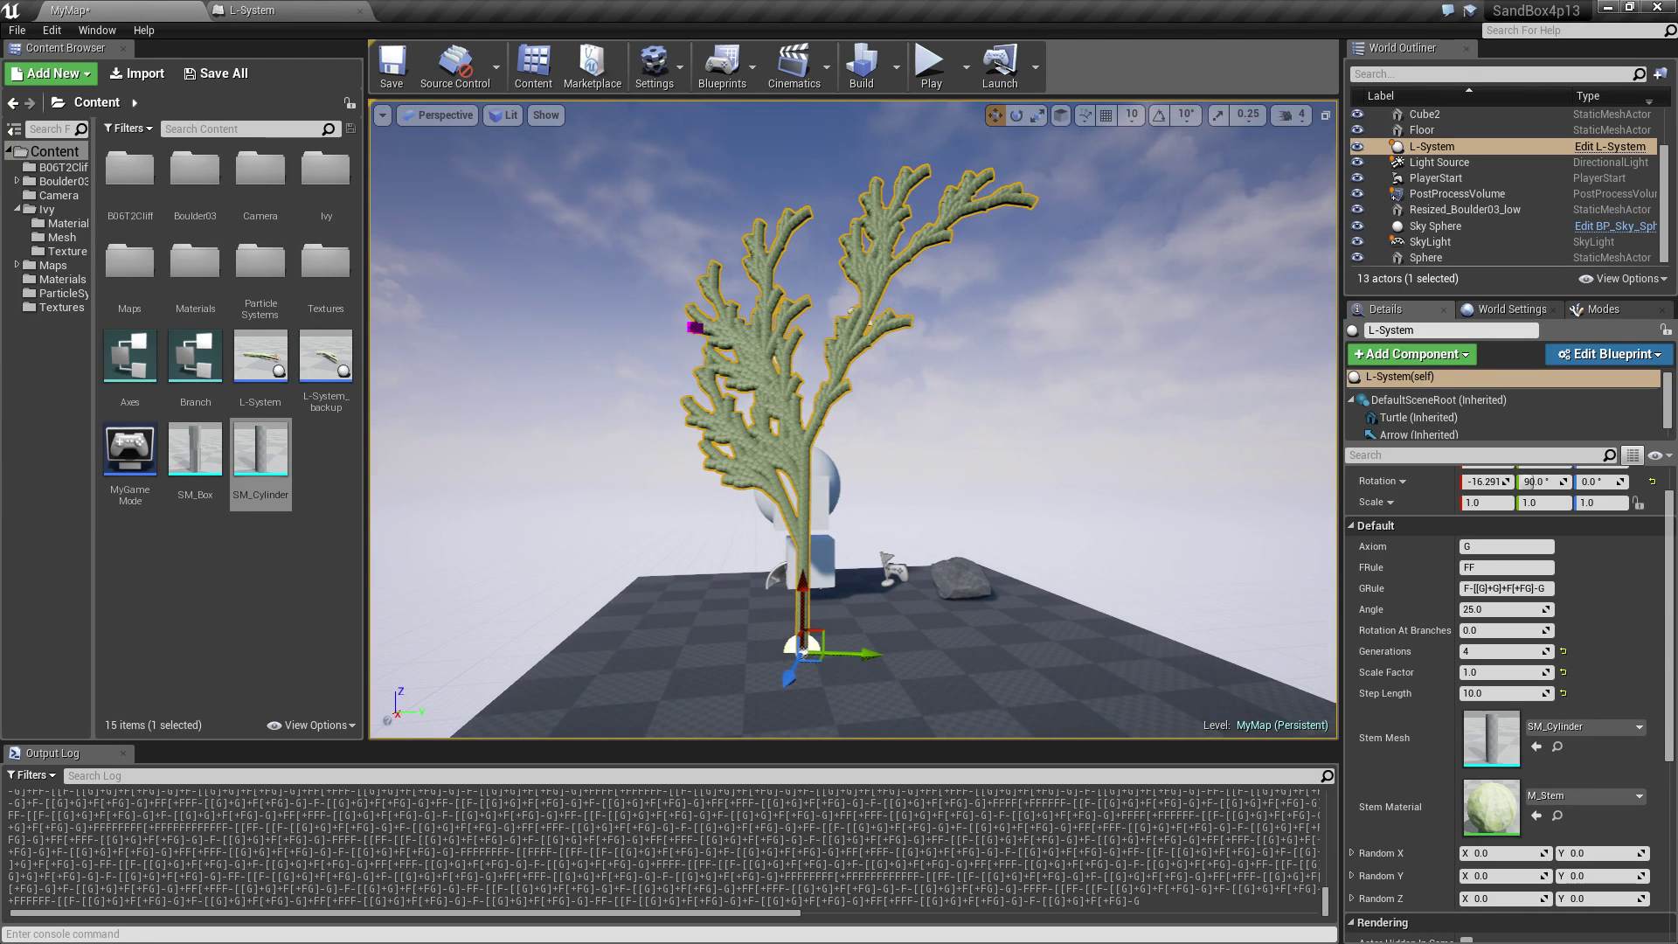
Switch to the browser, compare the article's Fractal plant picture with the generated plant, and minimize the browser window.
{"action": "key", "text": "alt+Tab"}
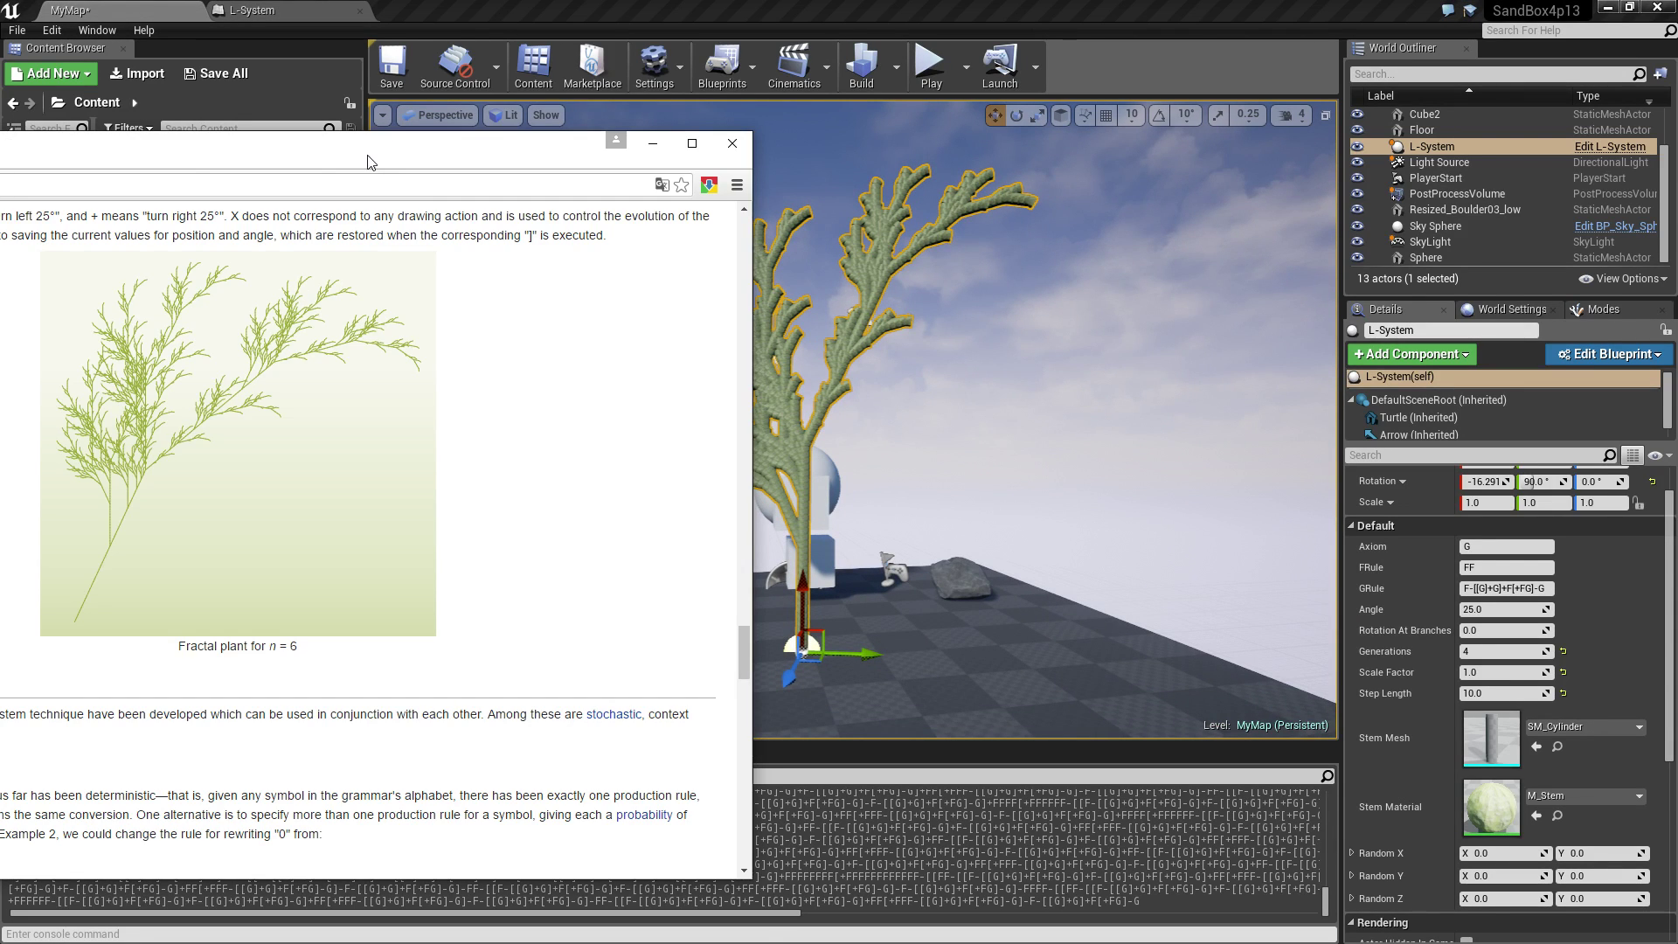
{"action": "mouse_move", "coordinate": [367, 161]}
{"action": "left_mouse_down"}
{"action": "mouse_move", "coordinate": [367, 410]}
{"action": "mouse_move", "coordinate": [235, 162]}
{"action": "mouse_move", "coordinate": [354, 149]}
{"action": "left_mouse_up"}
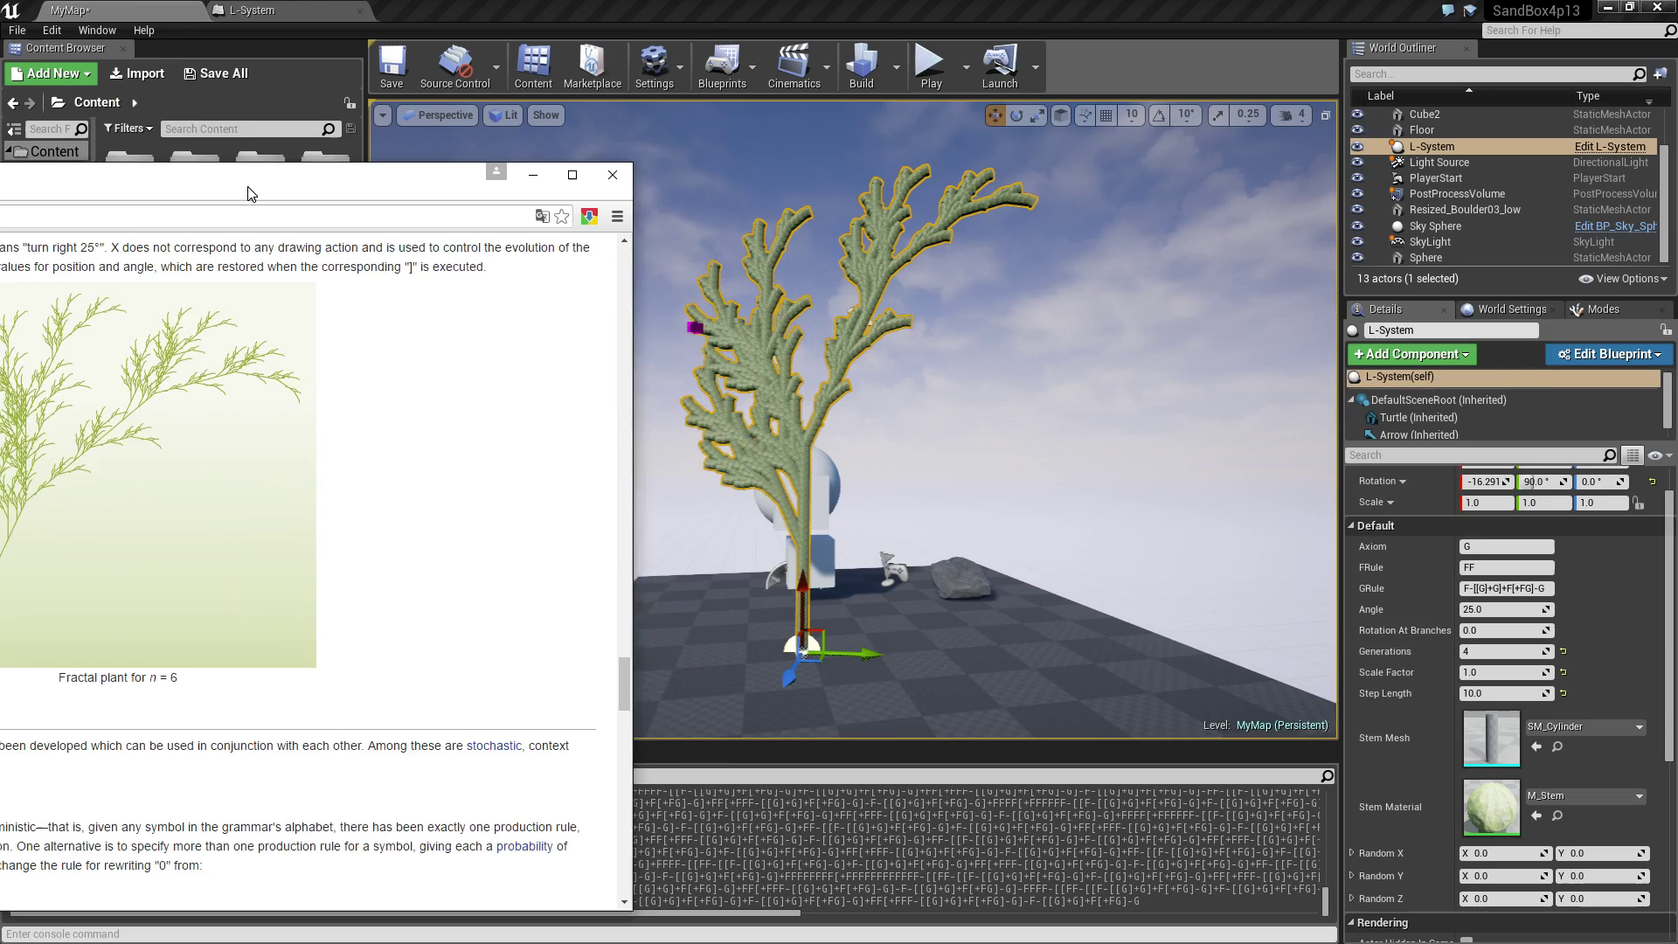
{"action": "left_click_drag", "start_coordinate": [251, 193], "coordinate": [856, 135]}
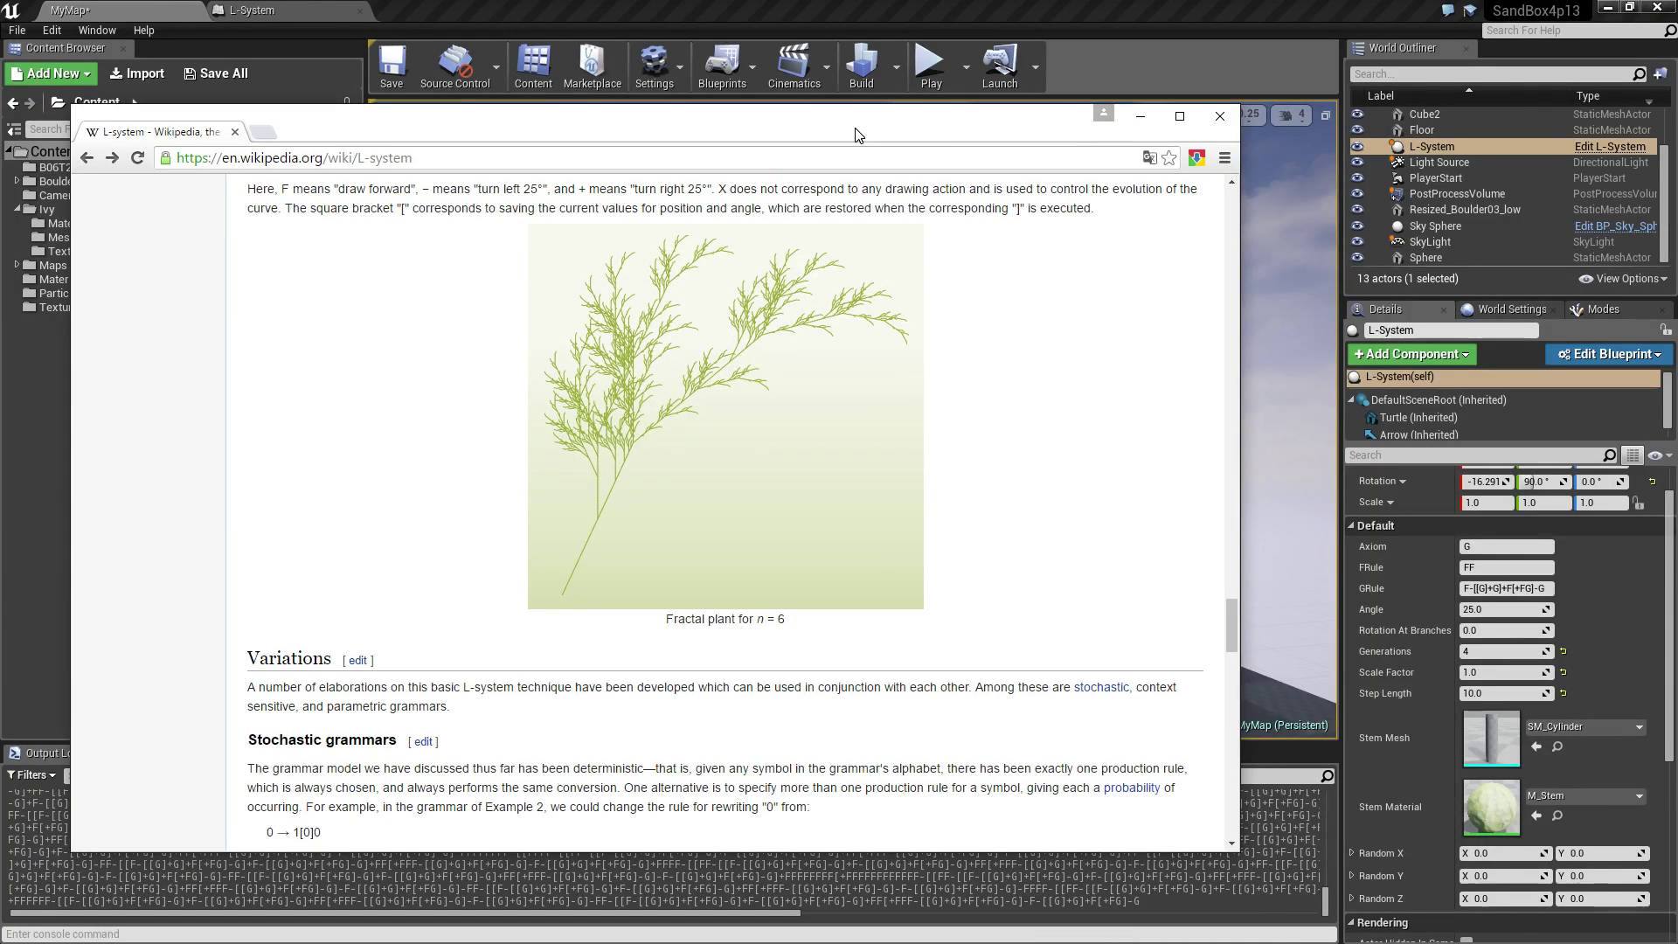
{"action": "left_click", "coordinate": [1138, 121]}
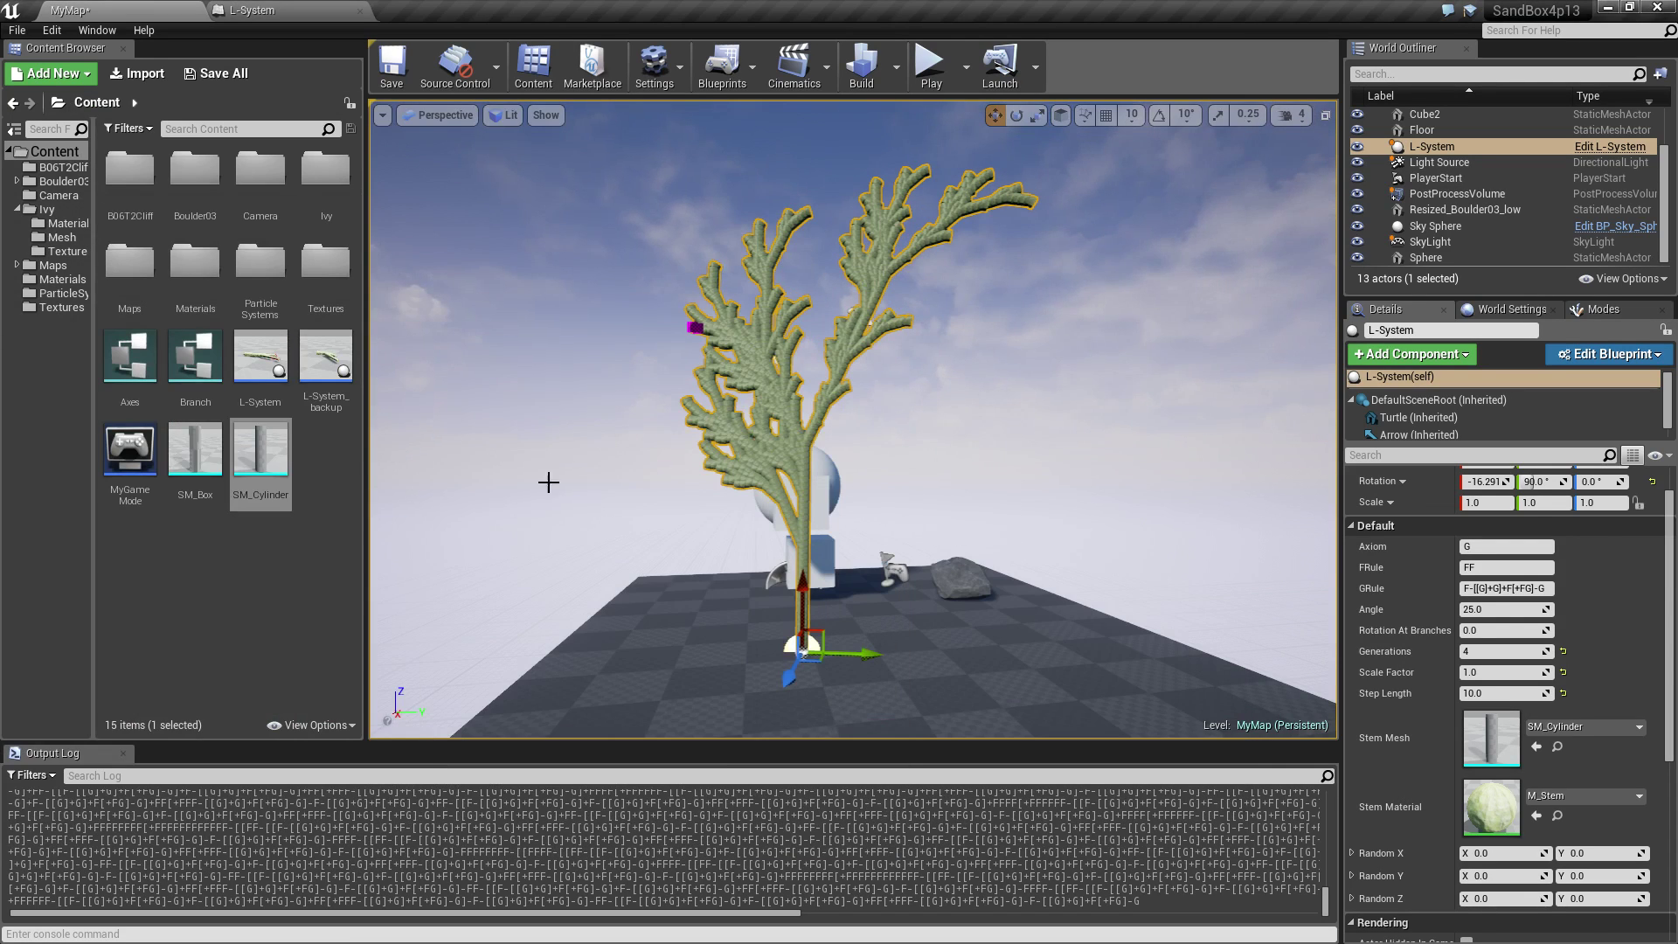
Set the L-System's Generations to 3 and its Step Length to 20, with the whole plant in view.
{"action": "right_click_drag", "start_coordinate": [549, 483], "coordinate": [374, 468]}
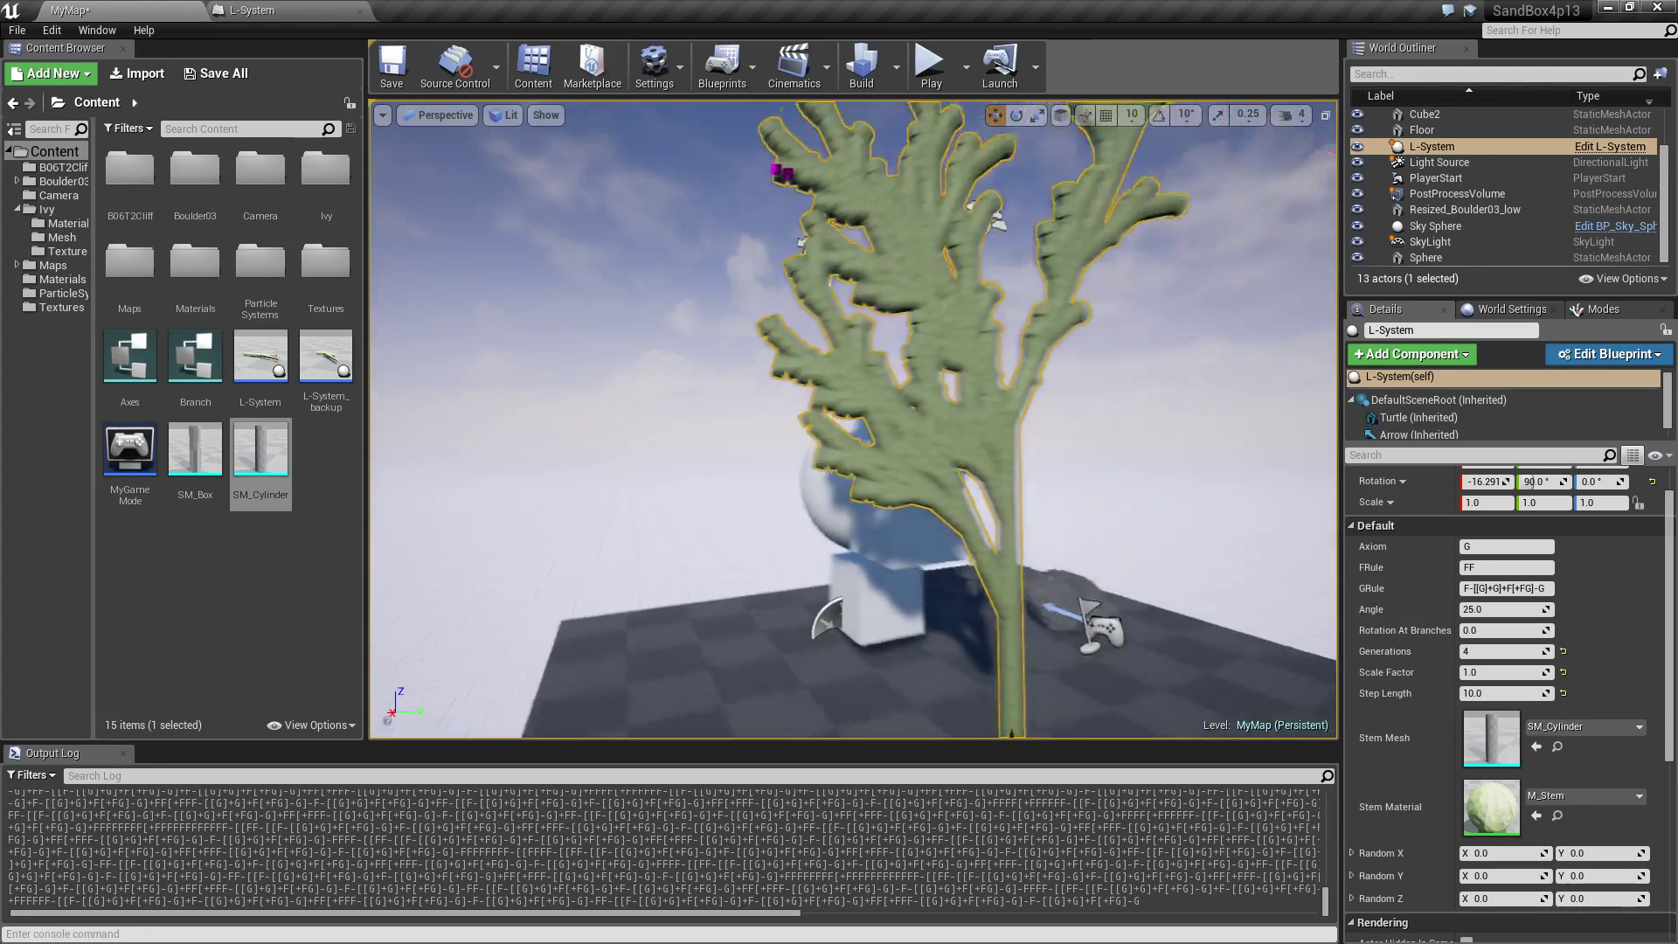
{"action": "left_click_drag", "start_coordinate": [538, 359], "coordinate": [652, 468]}
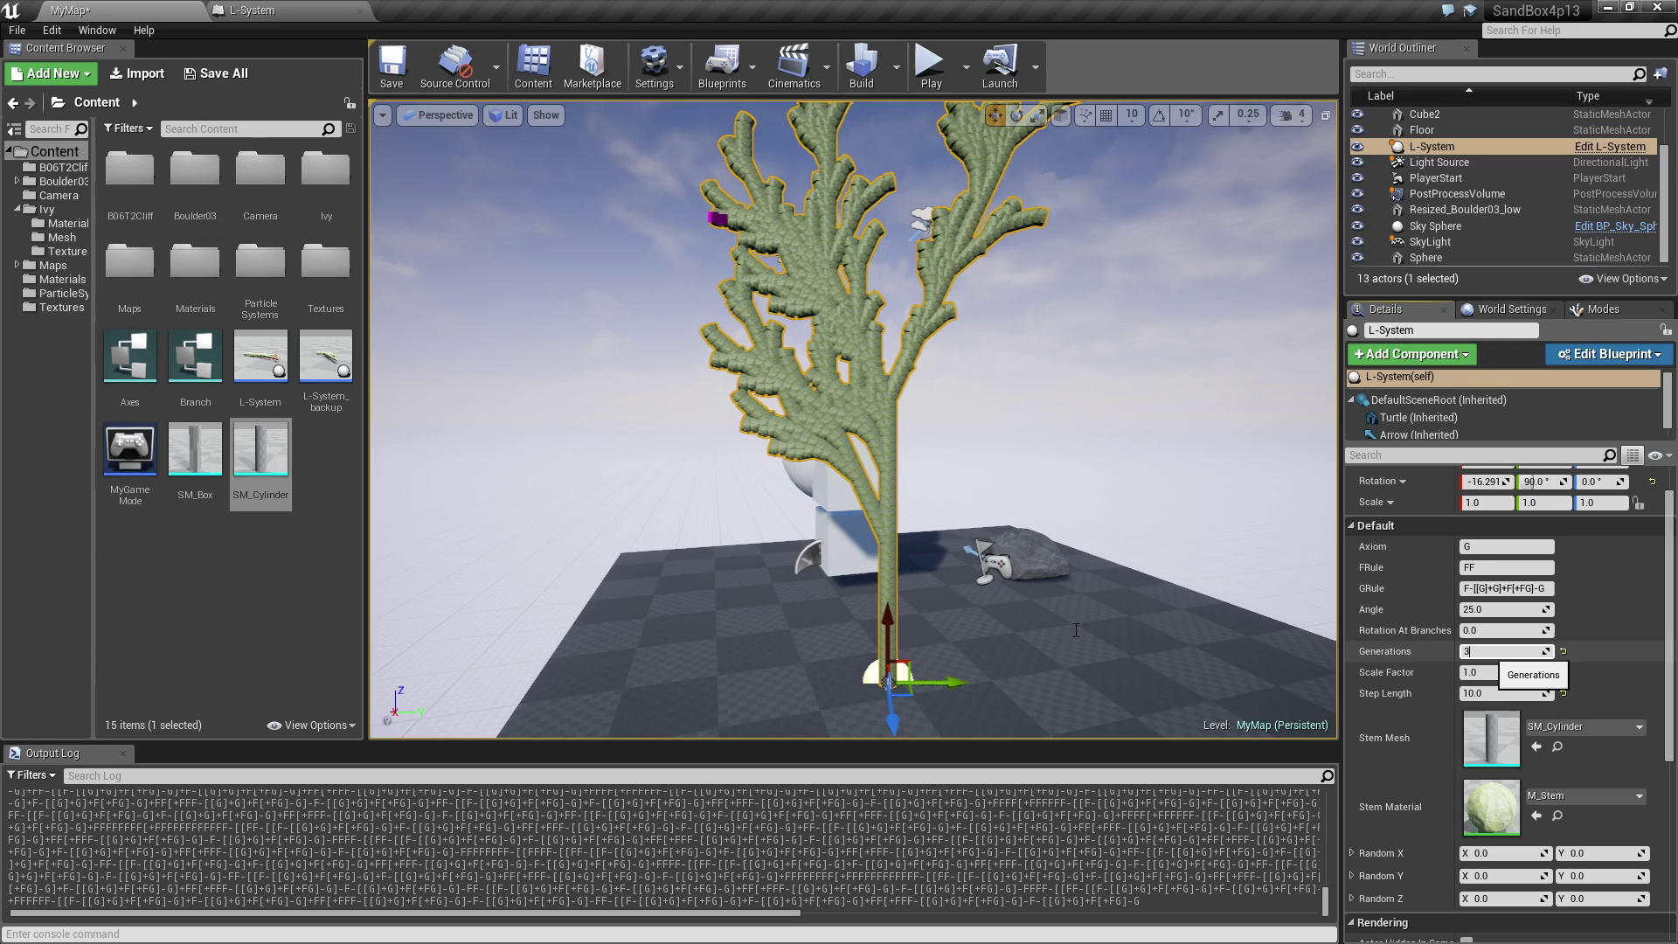
{"action": "key", "text": "Return"}
{"action": "left_click", "coordinate": [1496, 692]}
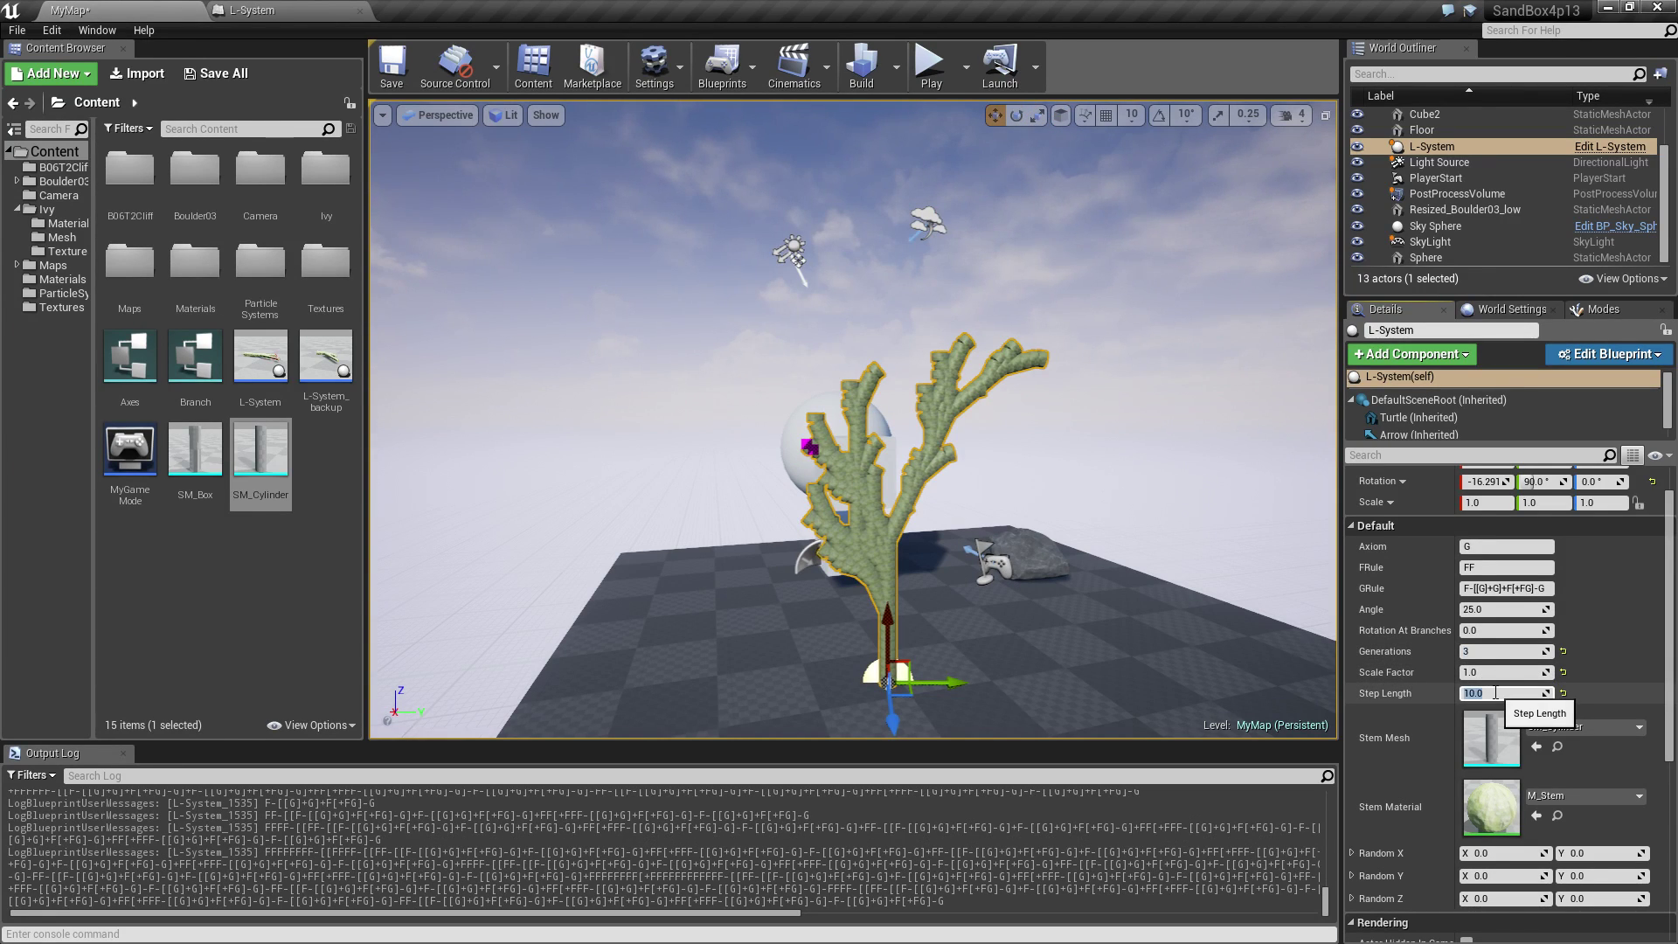
{"action": "key", "text": "Return"}
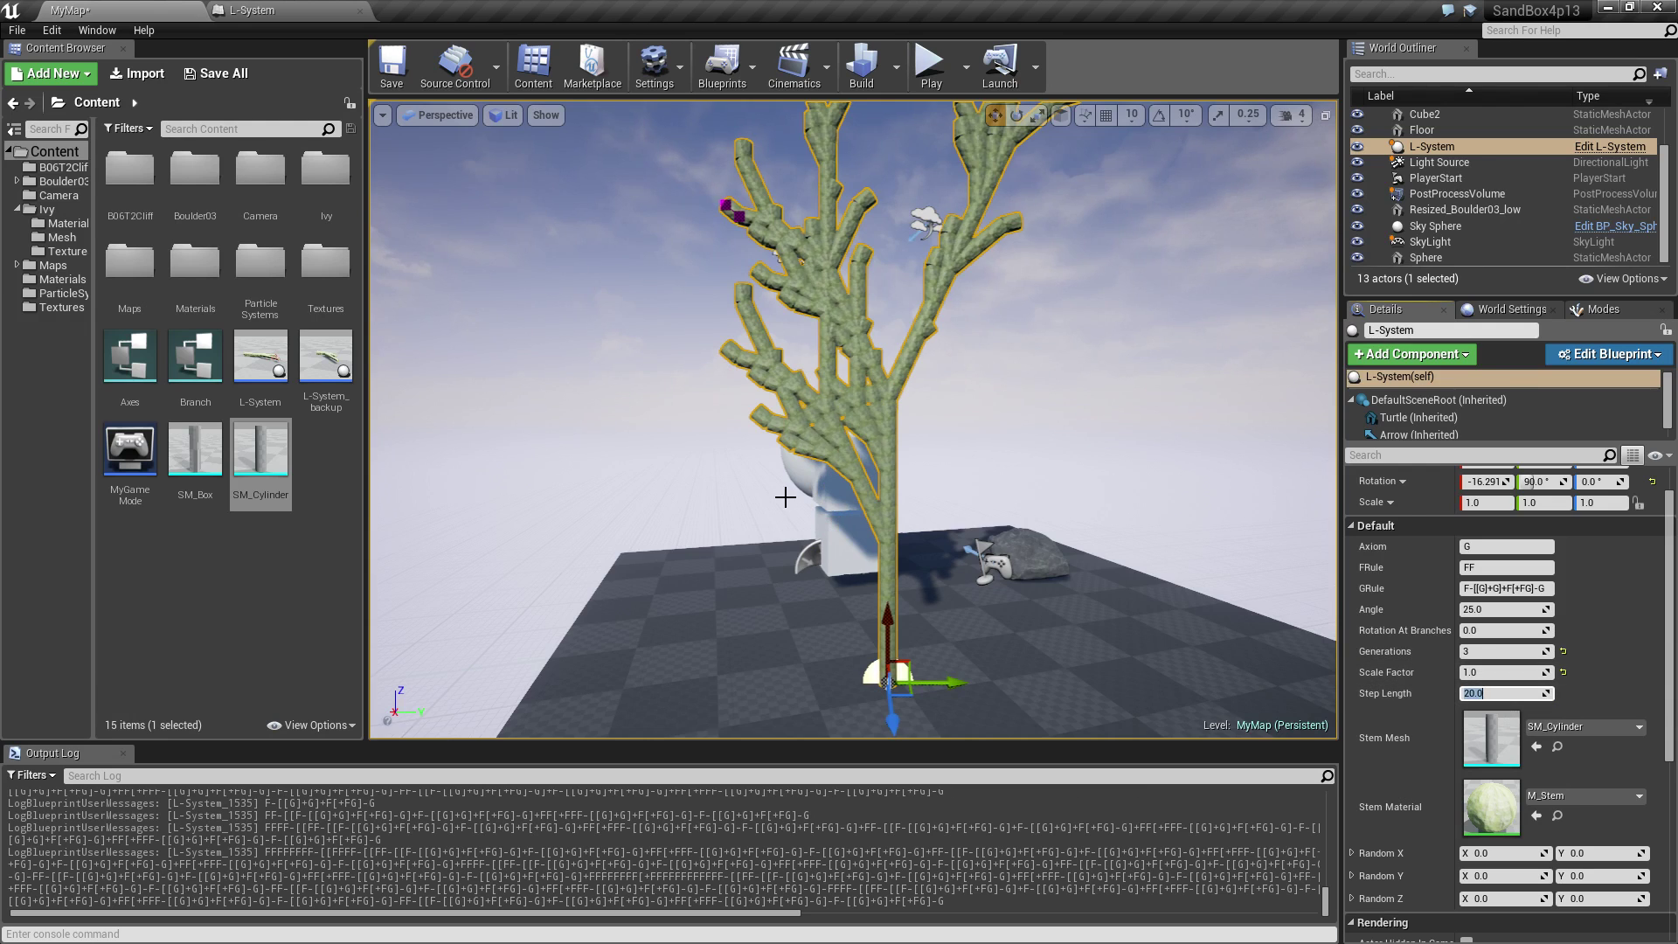
{"action": "mouse_move", "coordinate": [783, 495]}
{"action": "right_mouse_down"}
{"action": "mouse_move", "coordinate": [783, 437]}
{"action": "mouse_move", "coordinate": [783, 494]}
{"action": "right_mouse_up"}
{"action": "right_click_drag", "start_coordinate": [922, 592], "coordinate": [962, 556]}
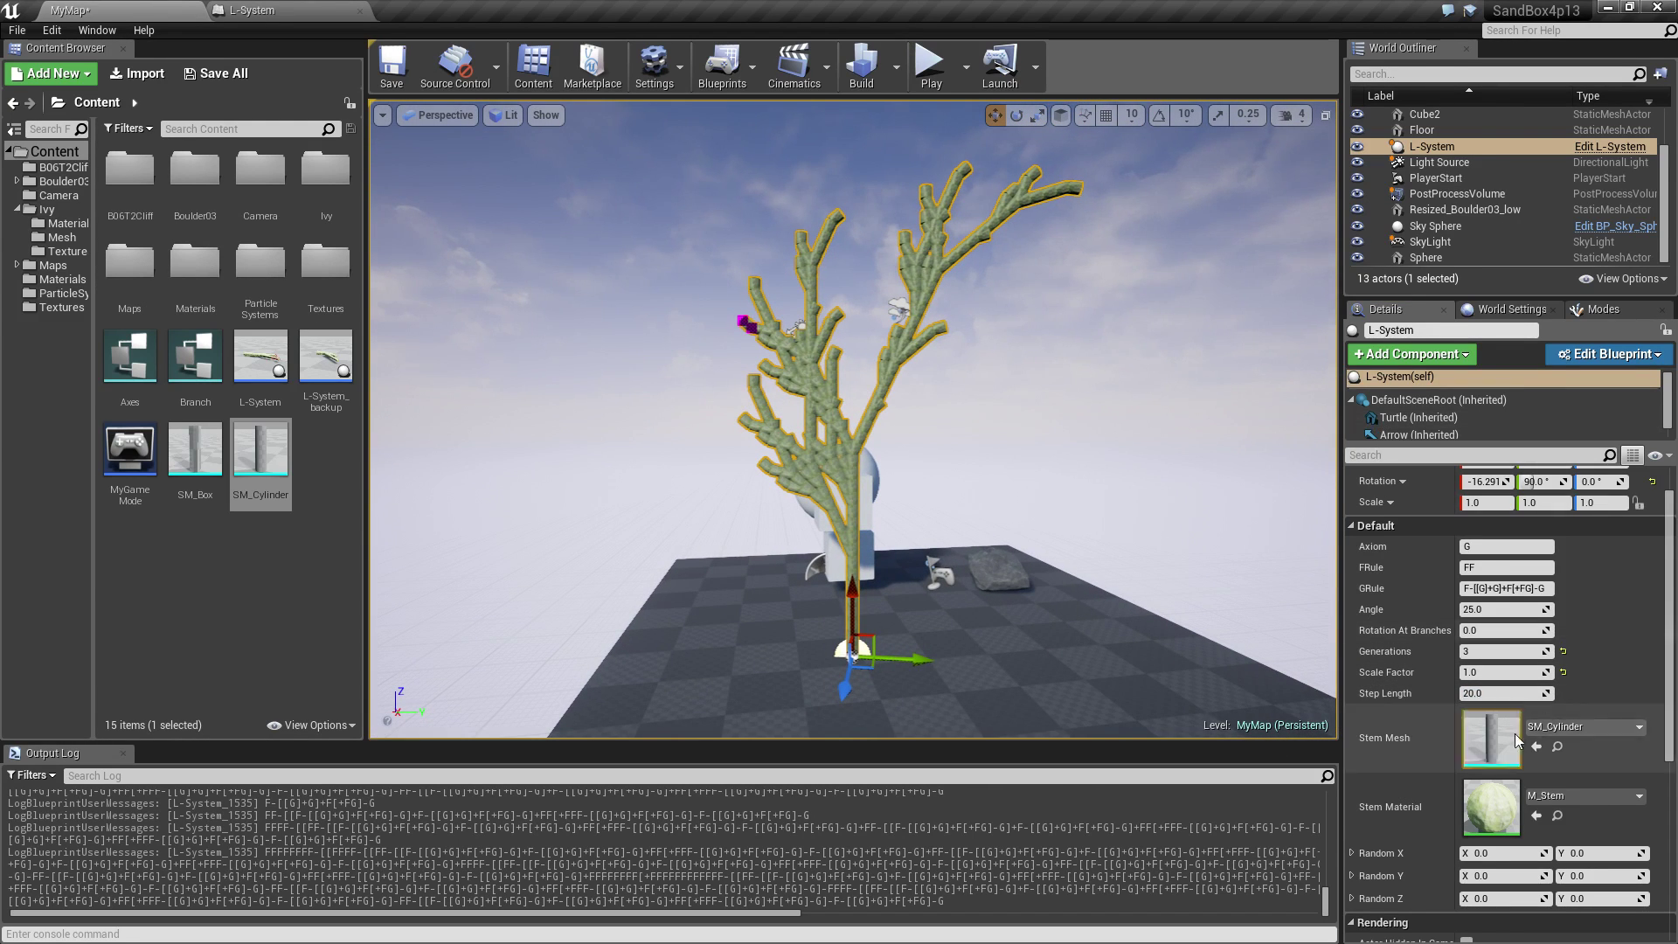
Set the L-System's Rotation At Branches to 137.5 and inspect the branches from several sides.
{"action": "left_click", "coordinate": [1501, 631]}
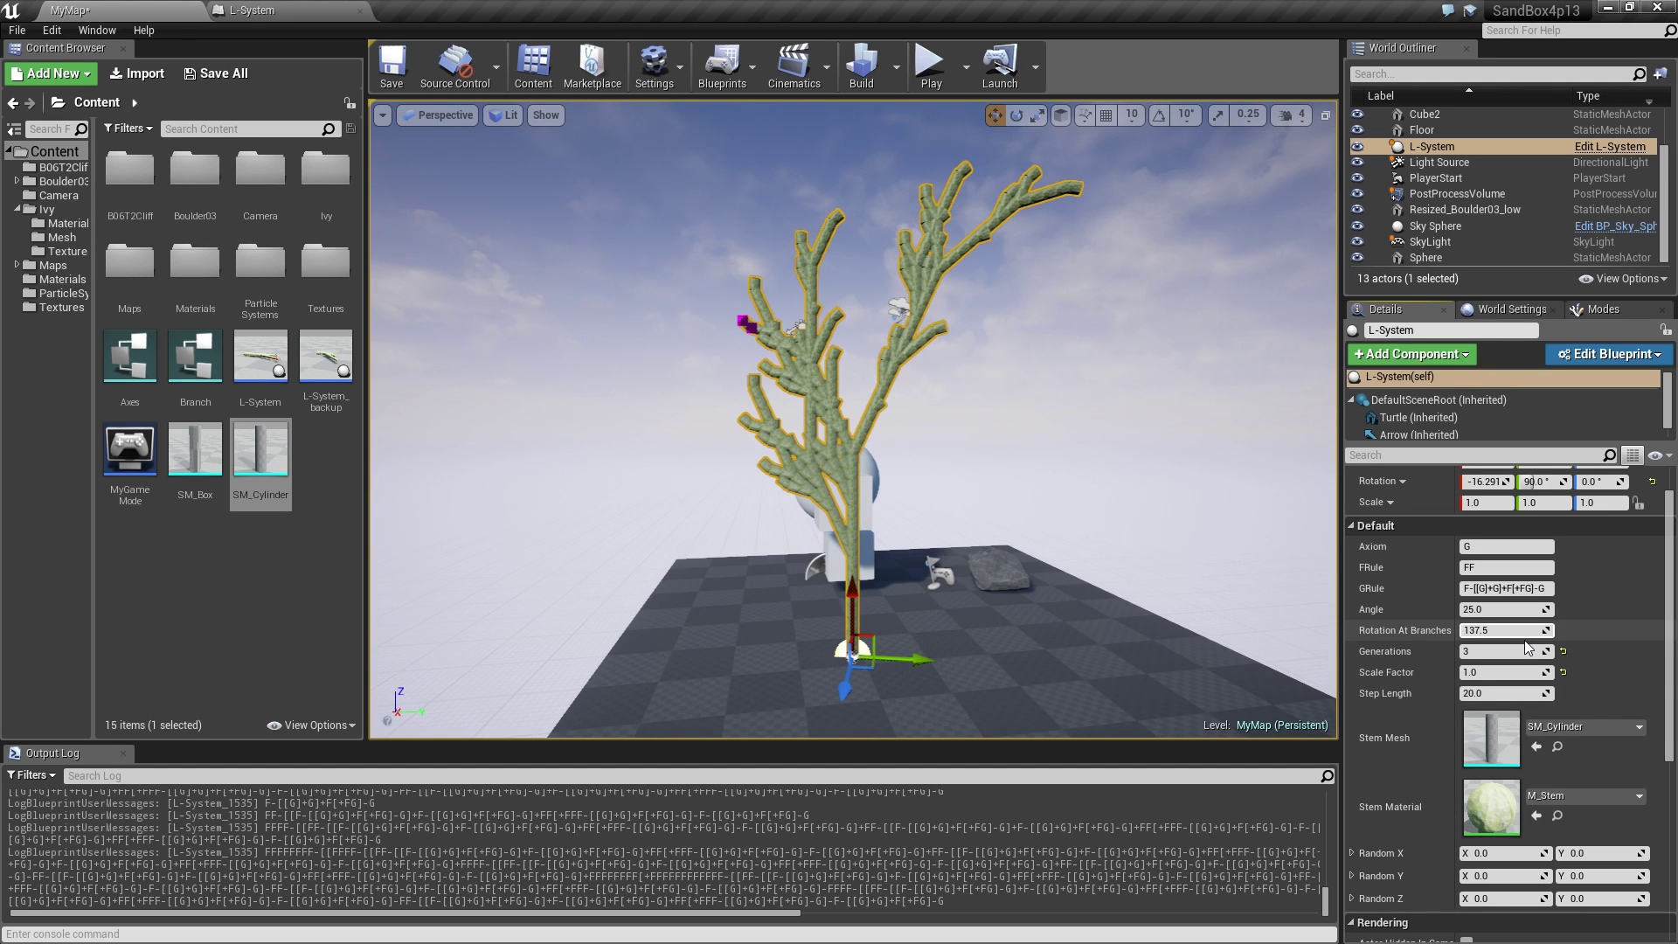
{"action": "key", "text": "Return"}
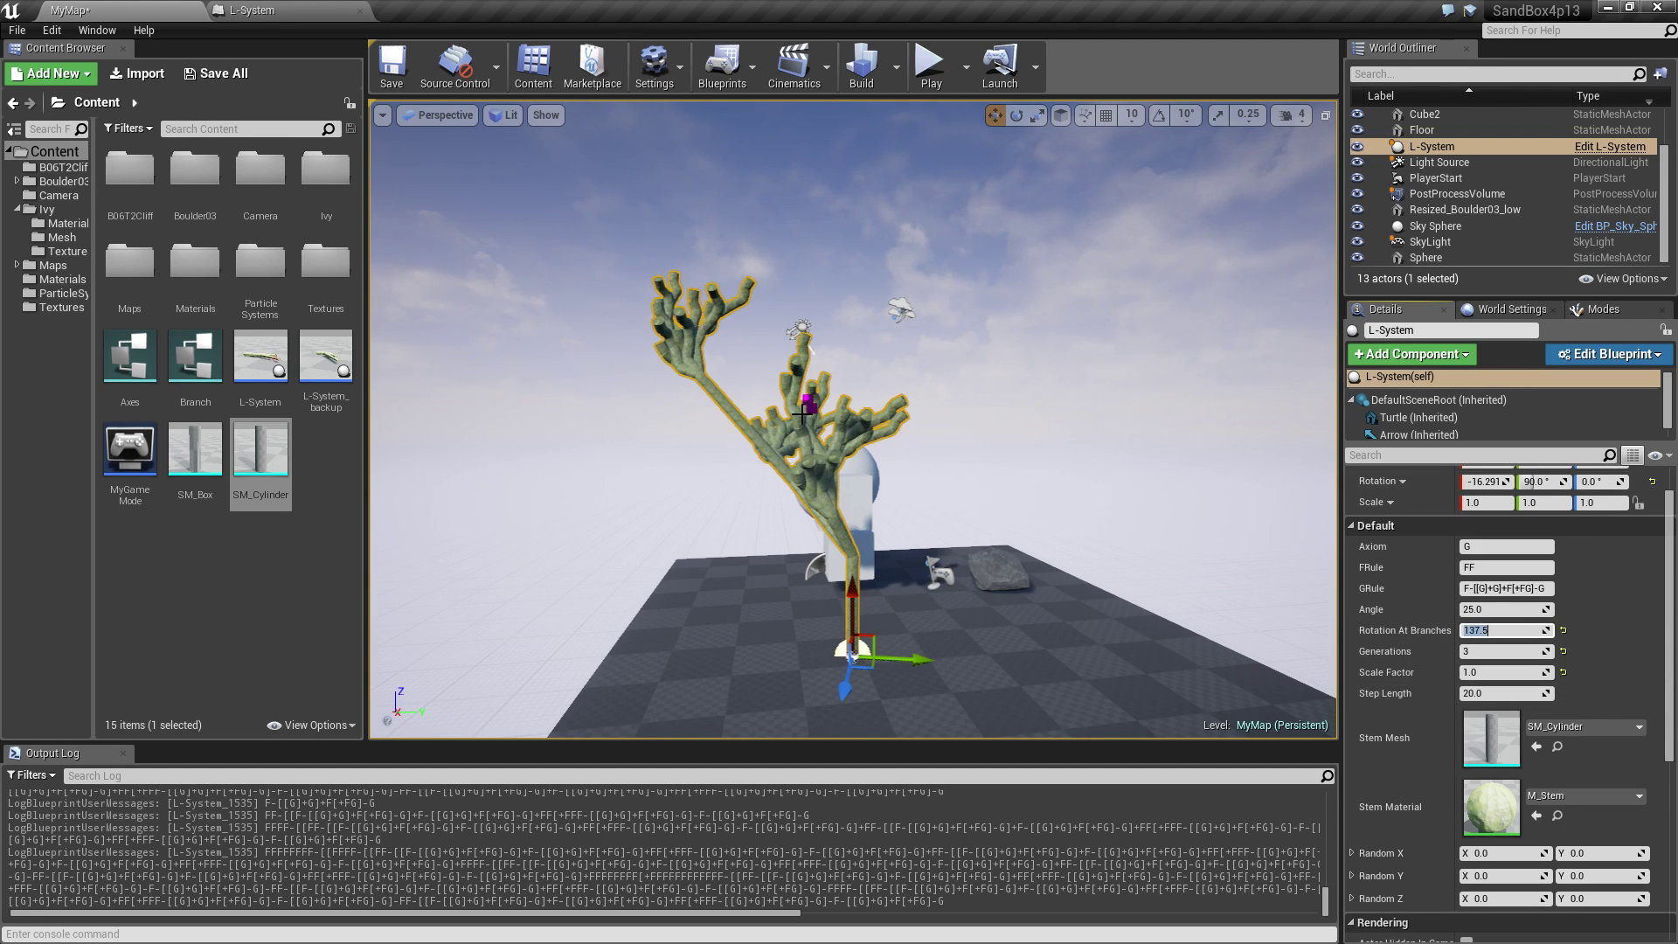
{"action": "right_click_drag", "start_coordinate": [795, 406], "coordinate": [726, 350]}
{"action": "scroll", "coordinate": [872, 404], "scroll_direction": "up", "scroll_amount": 6}
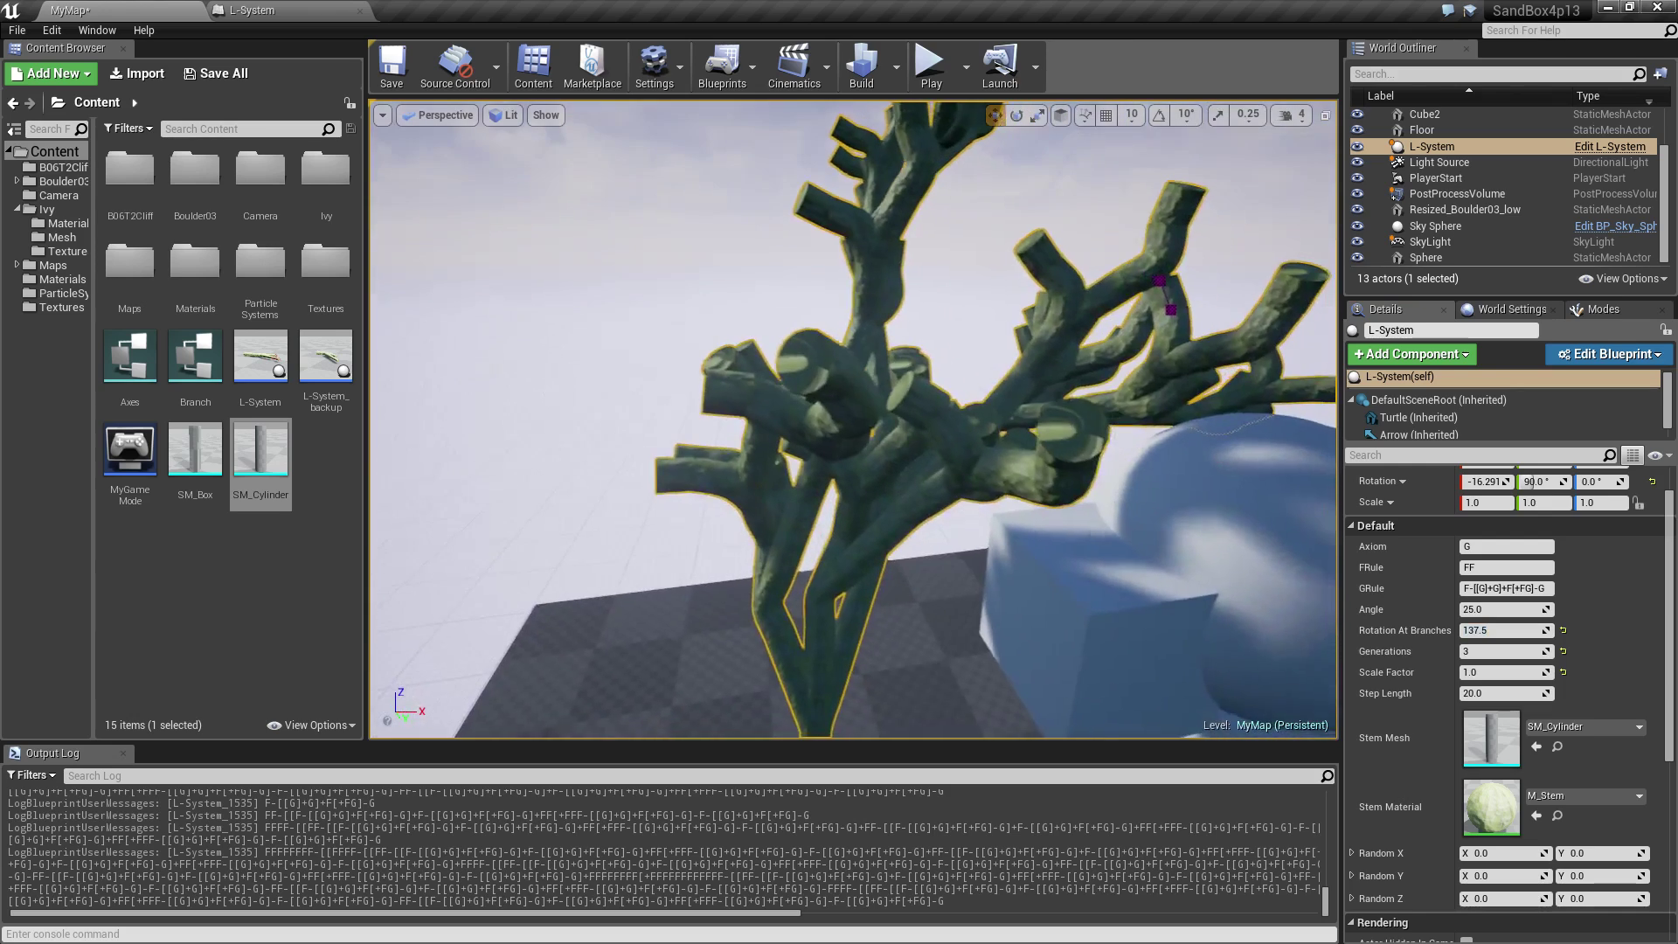
{"action": "right_click_drag", "start_coordinate": [853, 419], "coordinate": [1057, 490]}
Move the plant a short distance across the floor and view it from the side.
{"action": "left_click_drag", "start_coordinate": [901, 628], "coordinate": [862, 715], "text": "alt"}
{"action": "right_click_drag", "start_coordinate": [863, 715], "coordinate": [854, 682]}
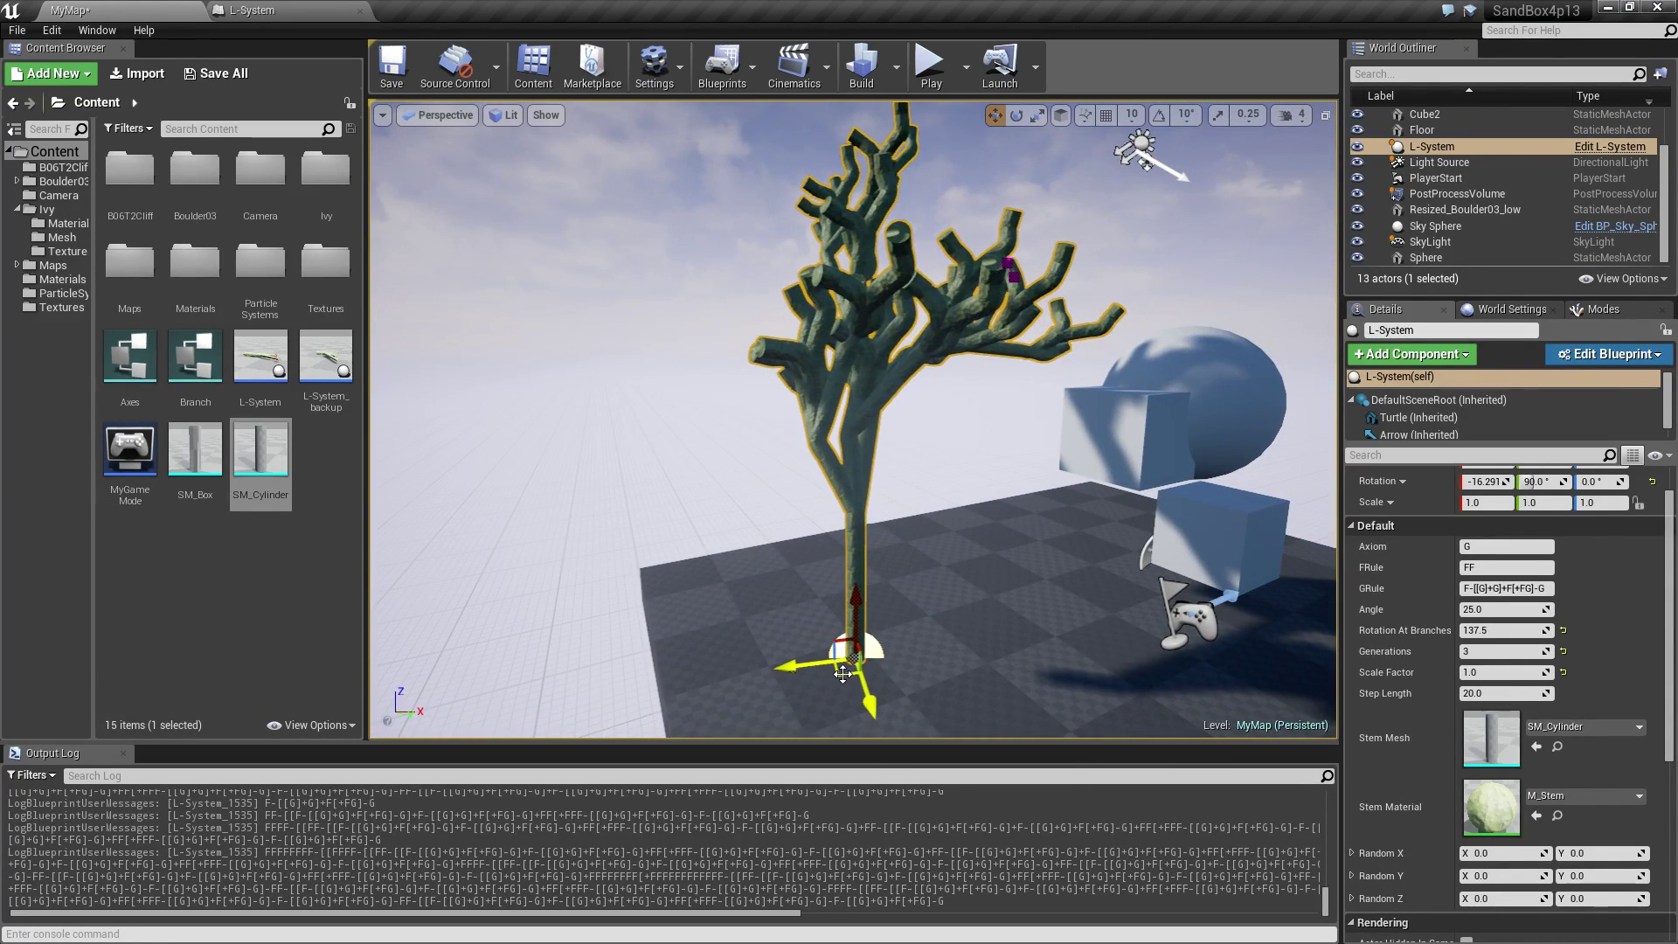
{"action": "left_click_drag", "start_coordinate": [843, 674], "coordinate": [848, 634]}
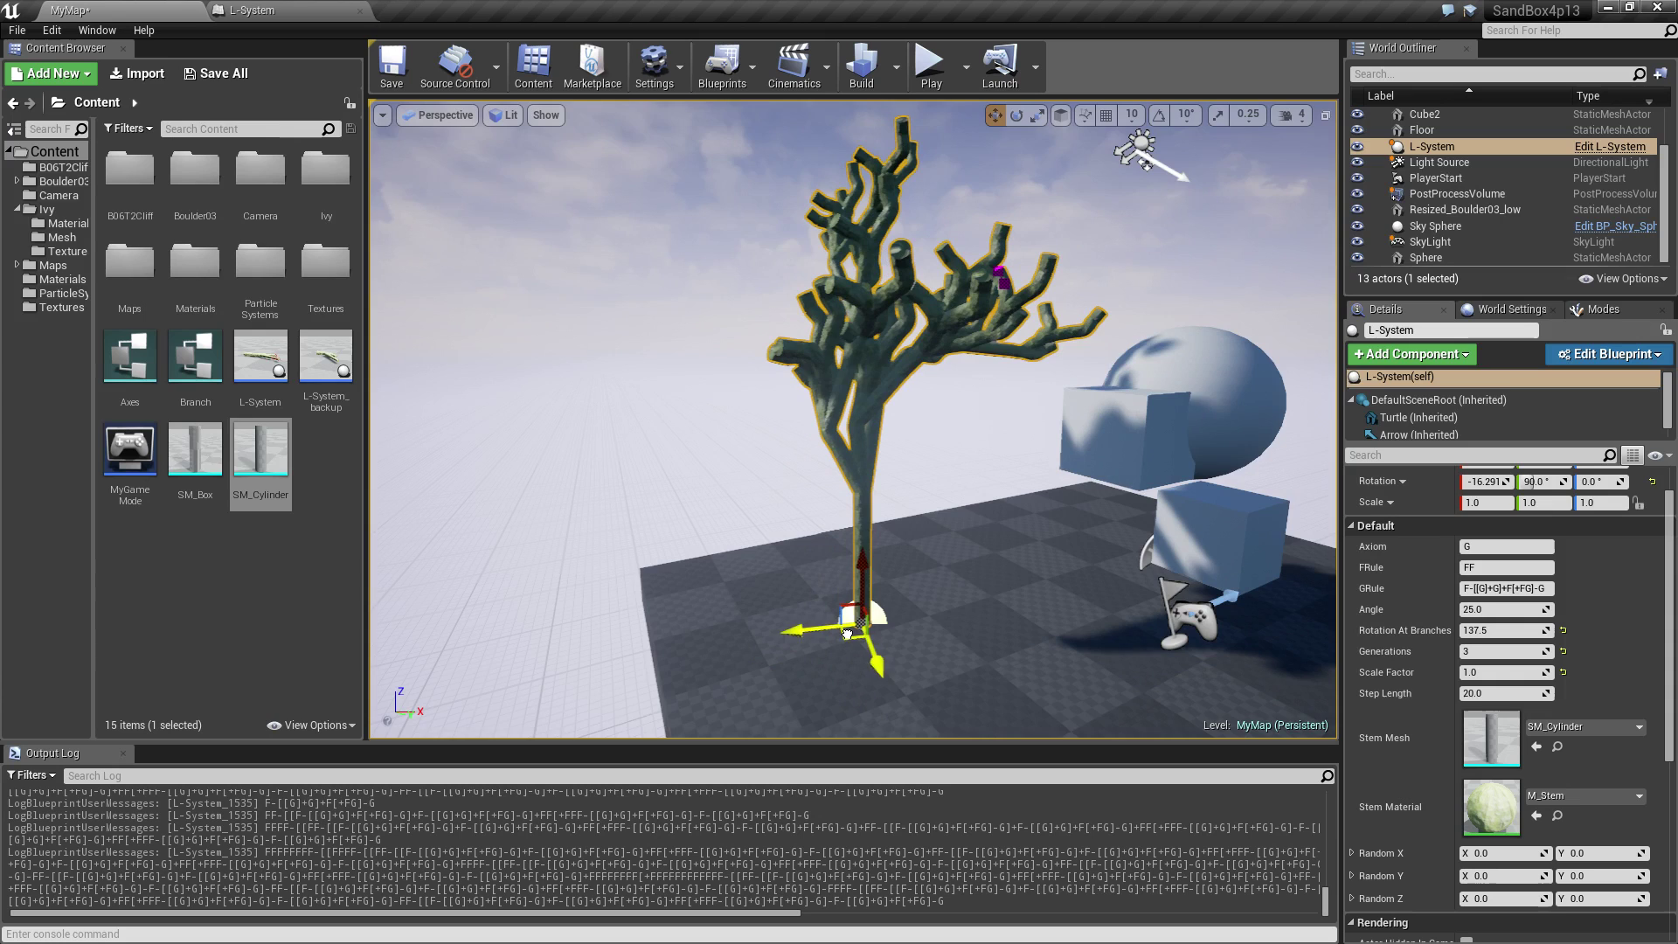
{"action": "right_click_drag", "start_coordinate": [914, 557], "coordinate": [827, 577]}
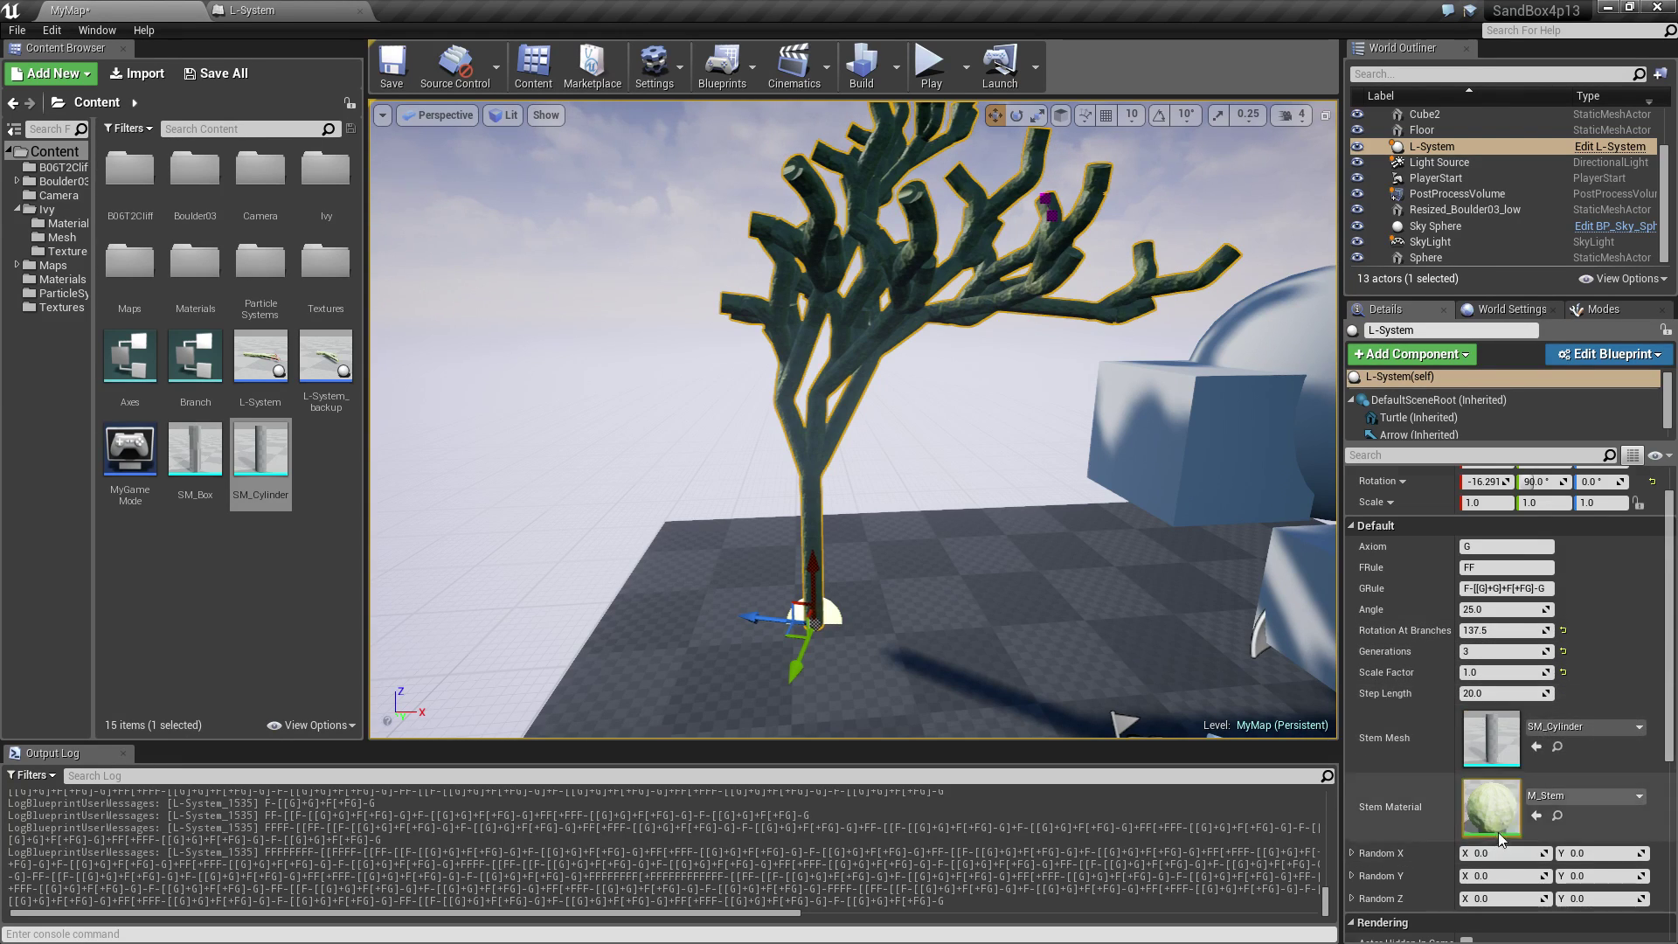
Set the random ranges: Random X from -1 to 1, Random Y from -2 to 2, and Random Z from -2 to 2.
{"action": "scroll", "coordinate": [1498, 832], "scroll_direction": "down", "scroll_amount": 3}
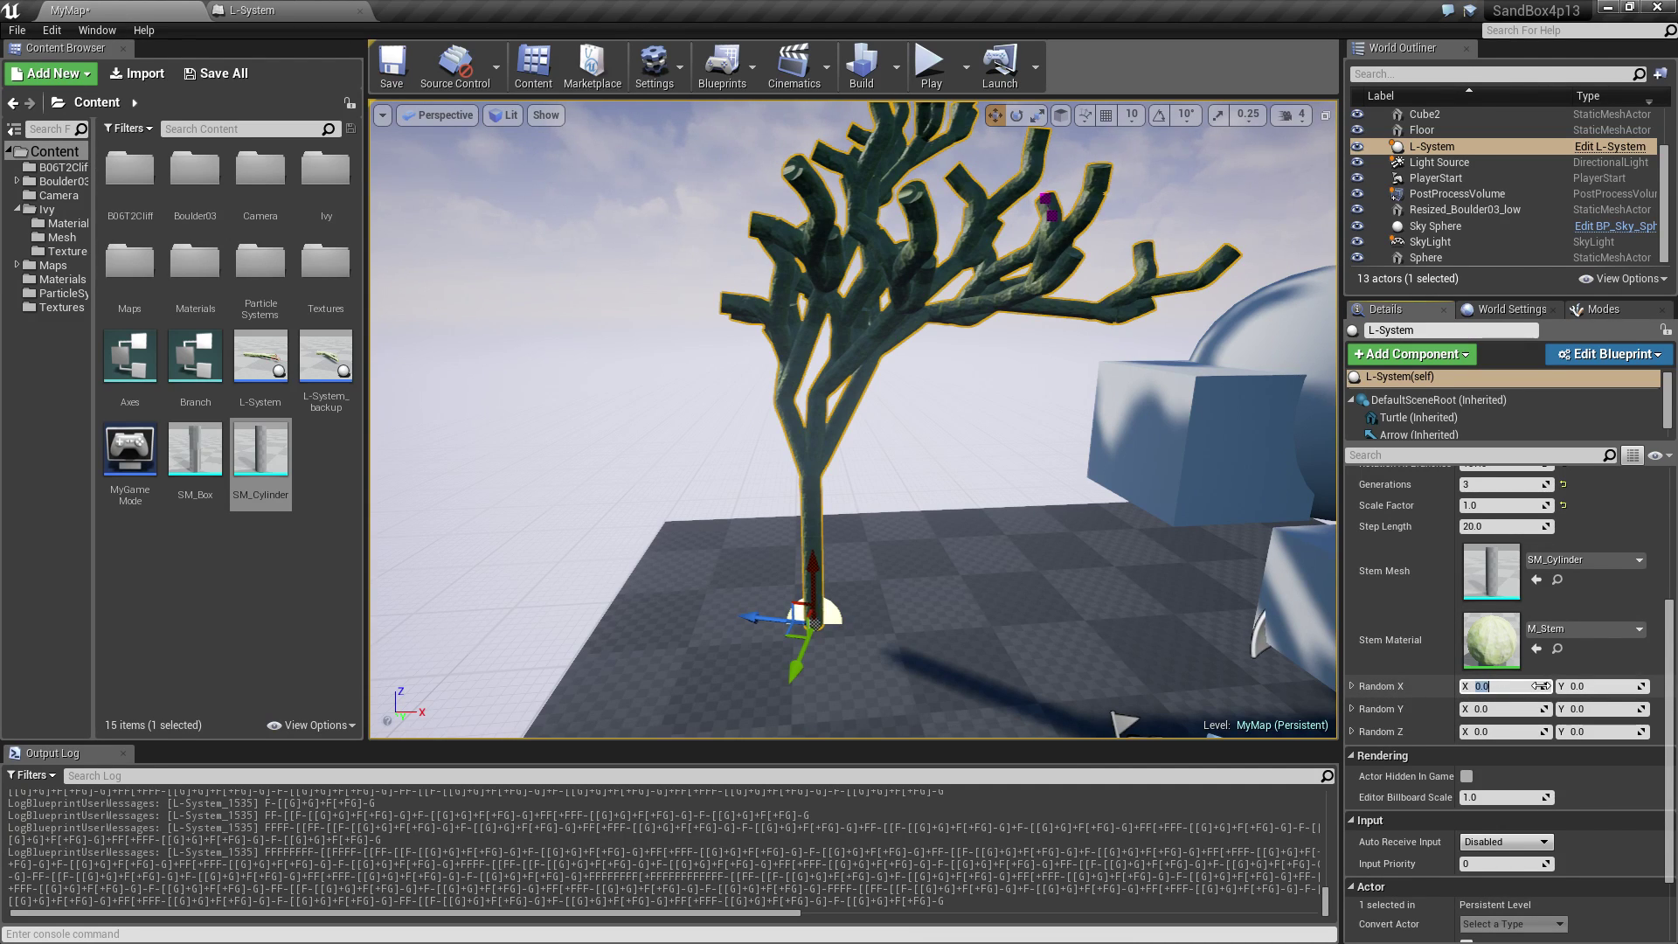
{"action": "key", "text": "Tab"}
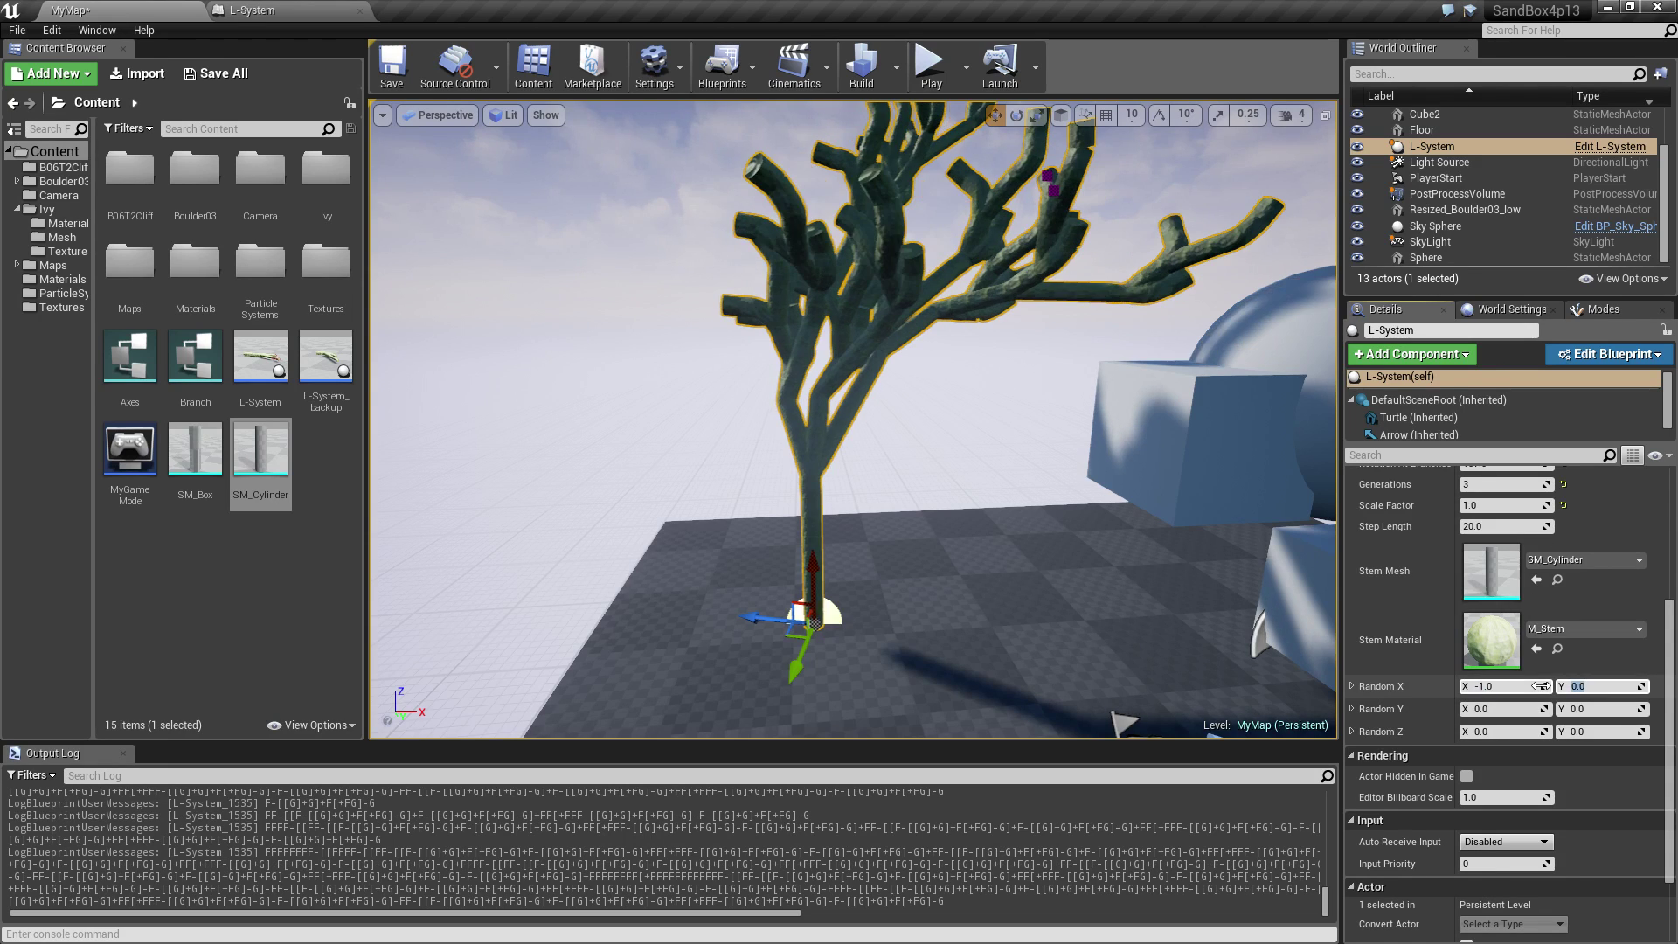
{"action": "type", "text": "1"}
{"action": "key", "text": "Tab"}
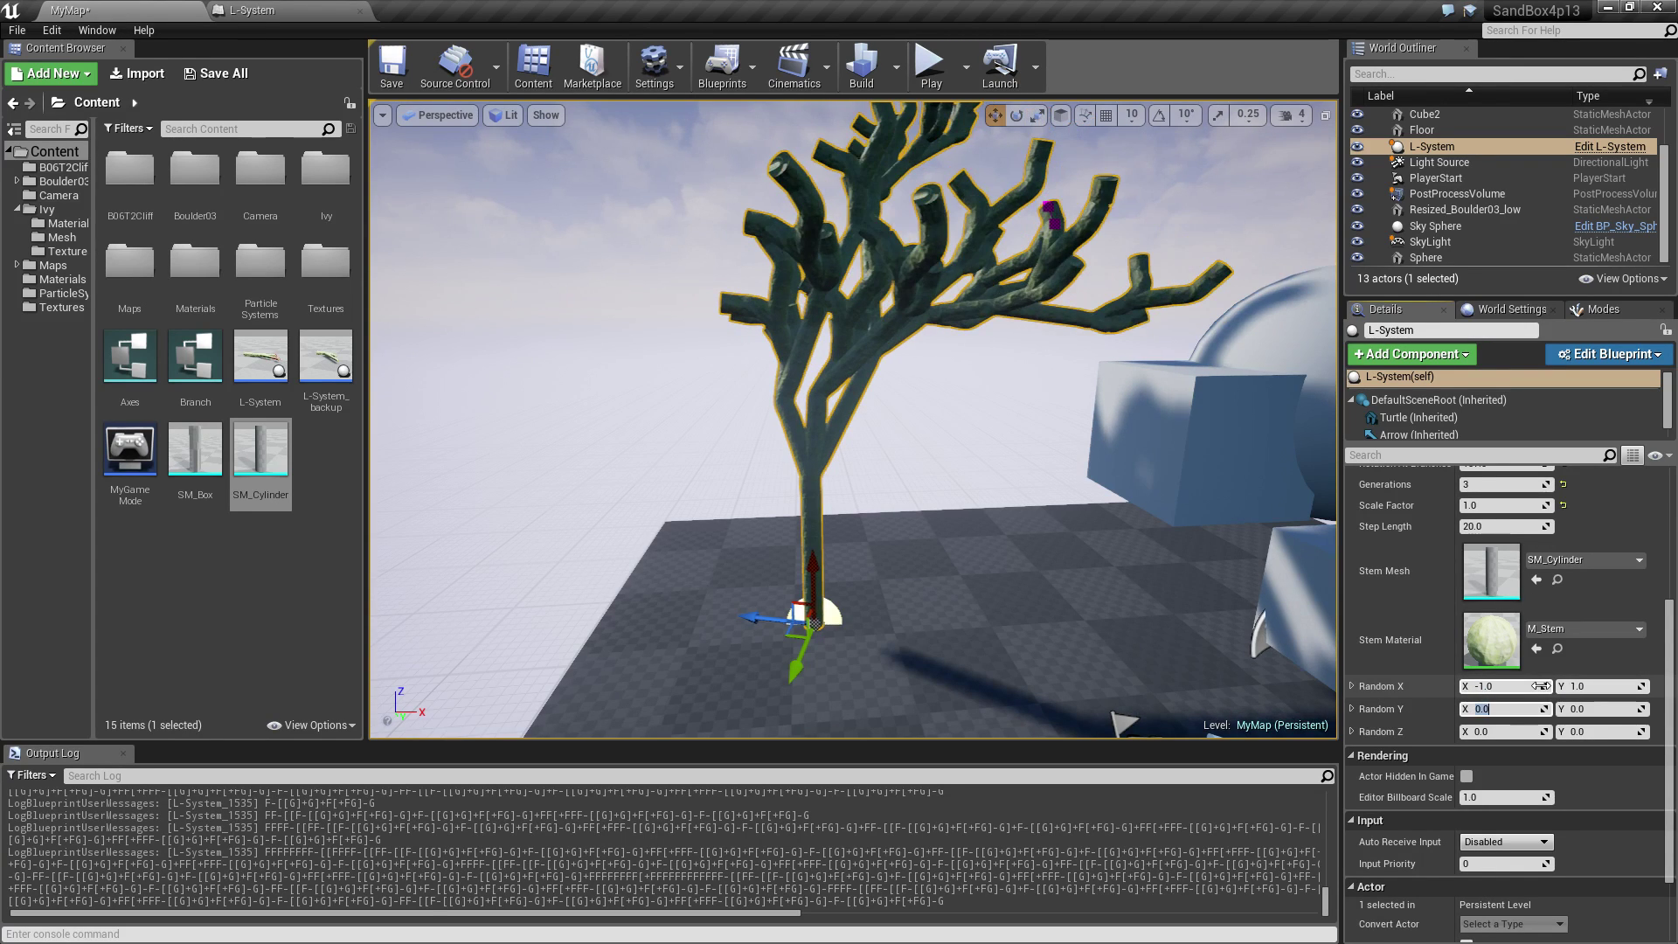
{"action": "key", "text": "Tab"}
{"action": "key", "text": "Tab"}
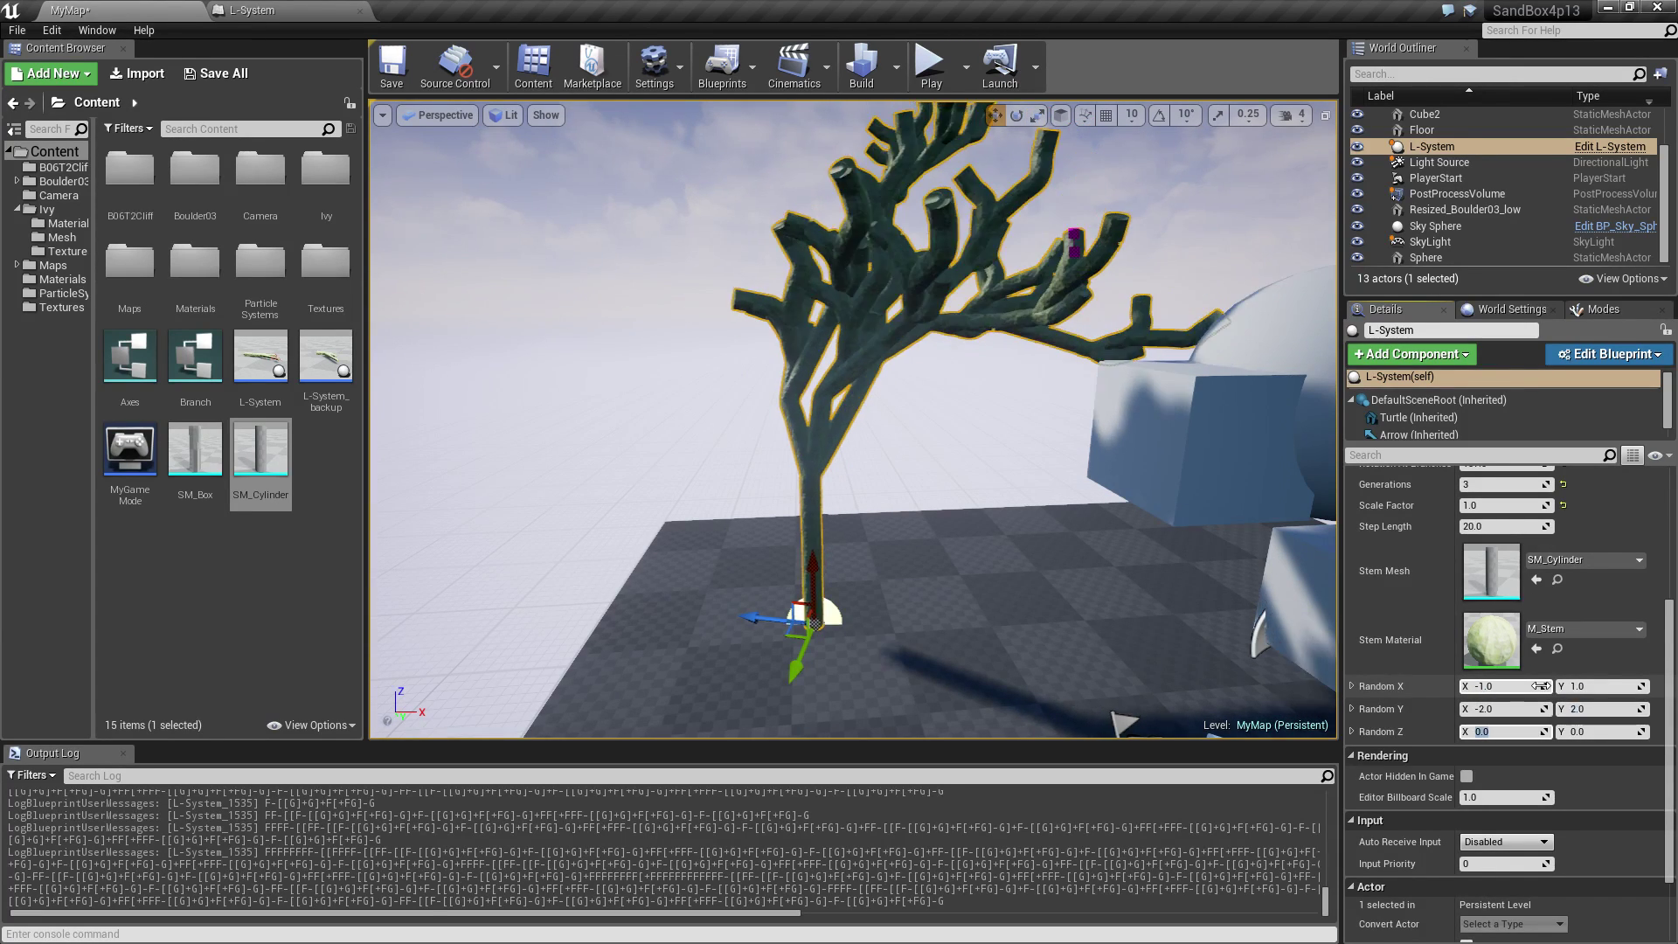
{"action": "type", "text": "-2"}
{"action": "key", "text": "Tab"}
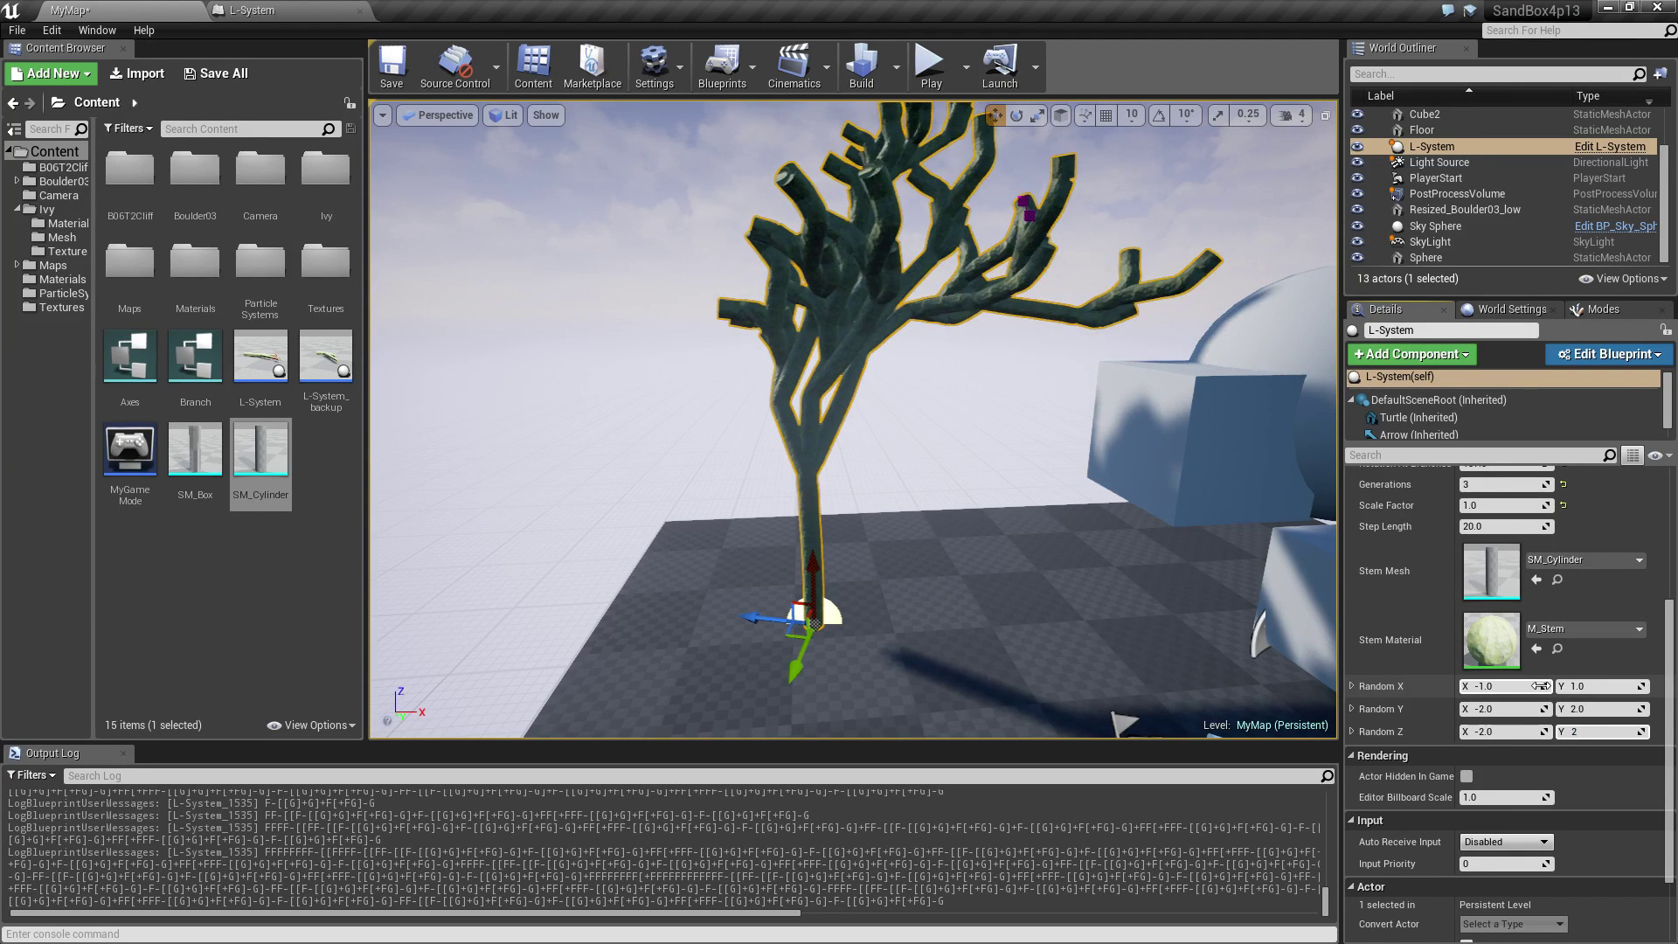
{"action": "key", "text": "Return"}
Move the plant around on the floor to regenerate its branches with the random variation.
{"action": "right_click_drag", "start_coordinate": [936, 444], "coordinate": [753, 528]}
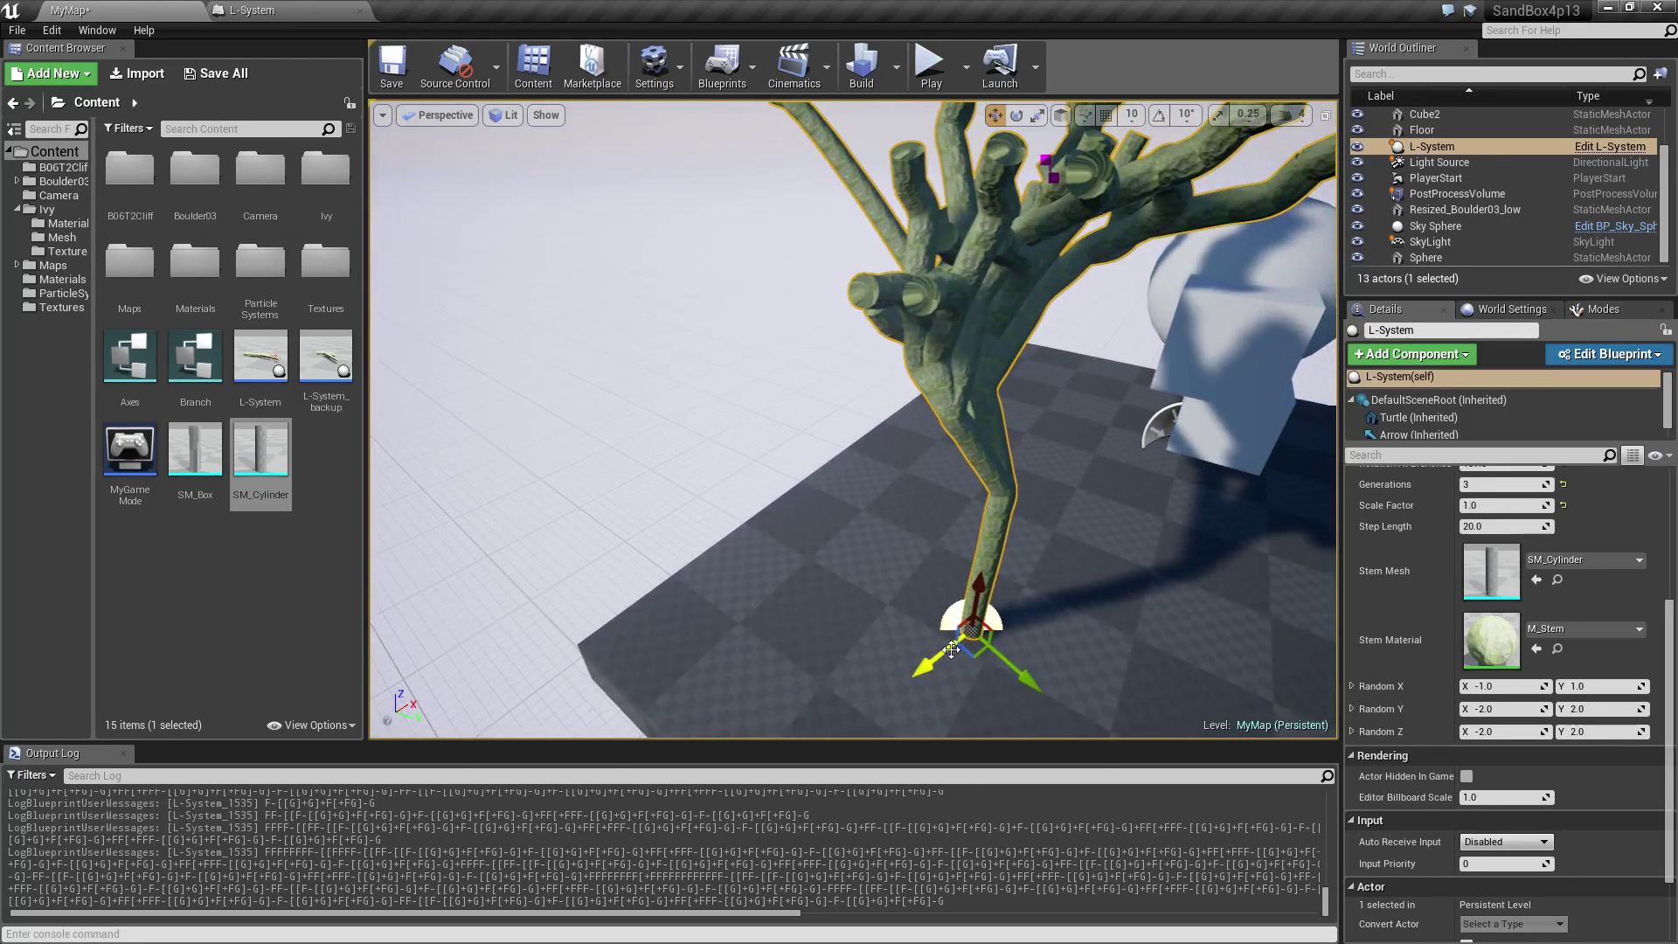
{"action": "left_click_drag", "start_coordinate": [976, 652], "coordinate": [1069, 589]}
{"action": "right_click_drag", "start_coordinate": [1070, 589], "coordinate": [1171, 581]}
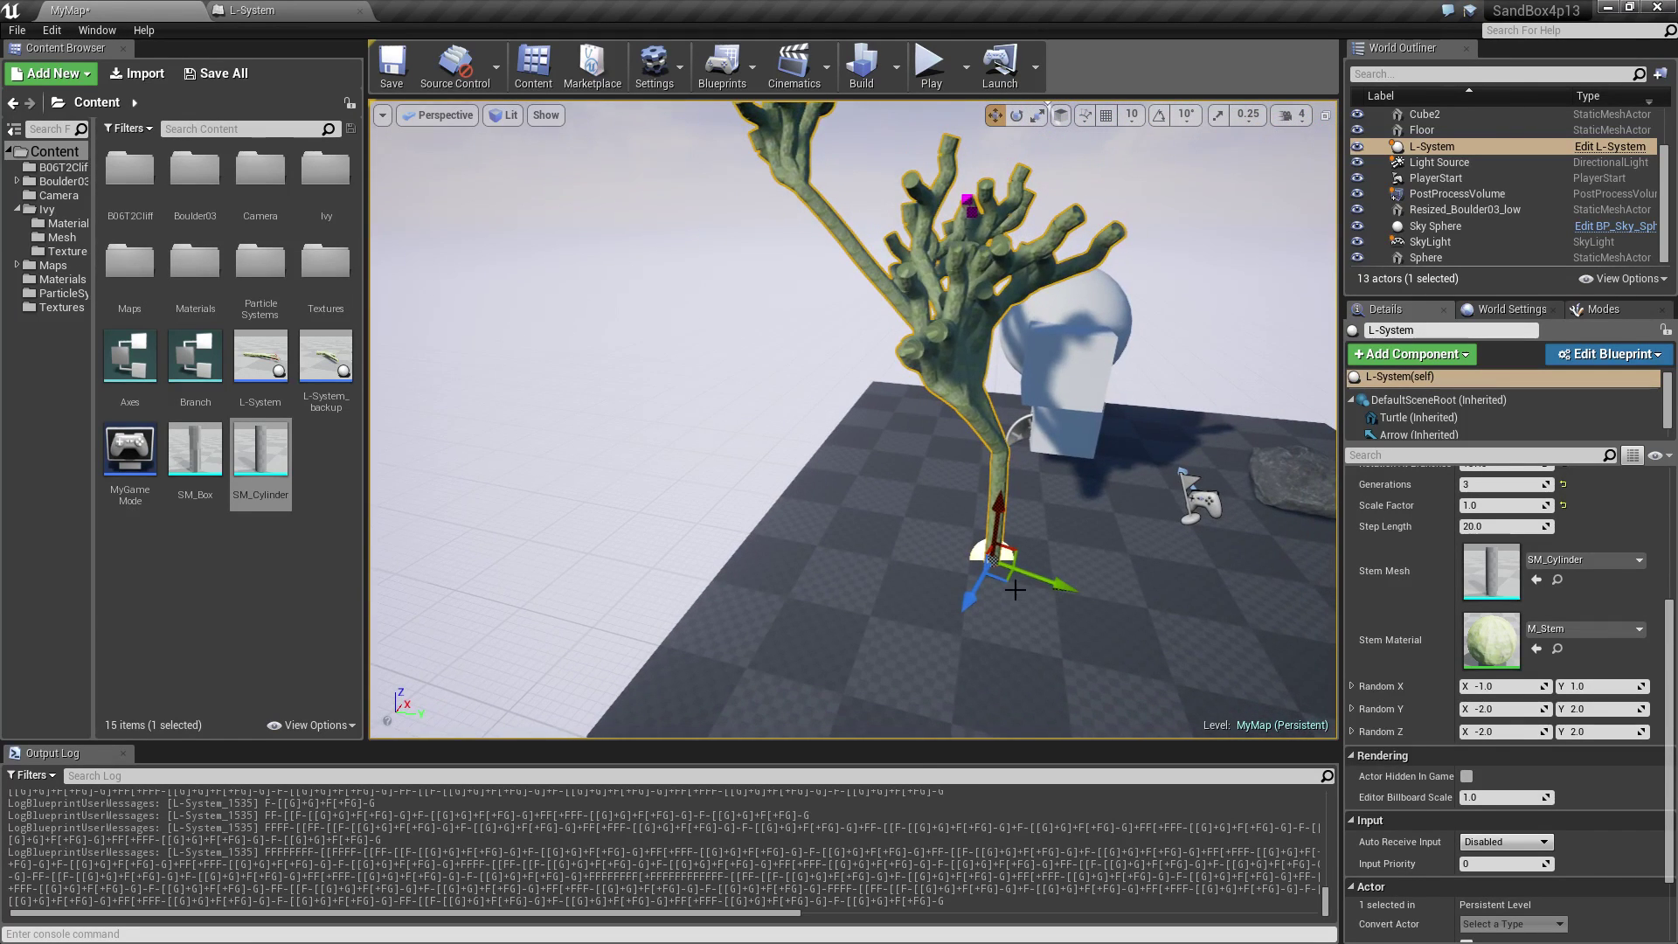
{"action": "left_click_drag", "start_coordinate": [1005, 573], "coordinate": [1042, 568]}
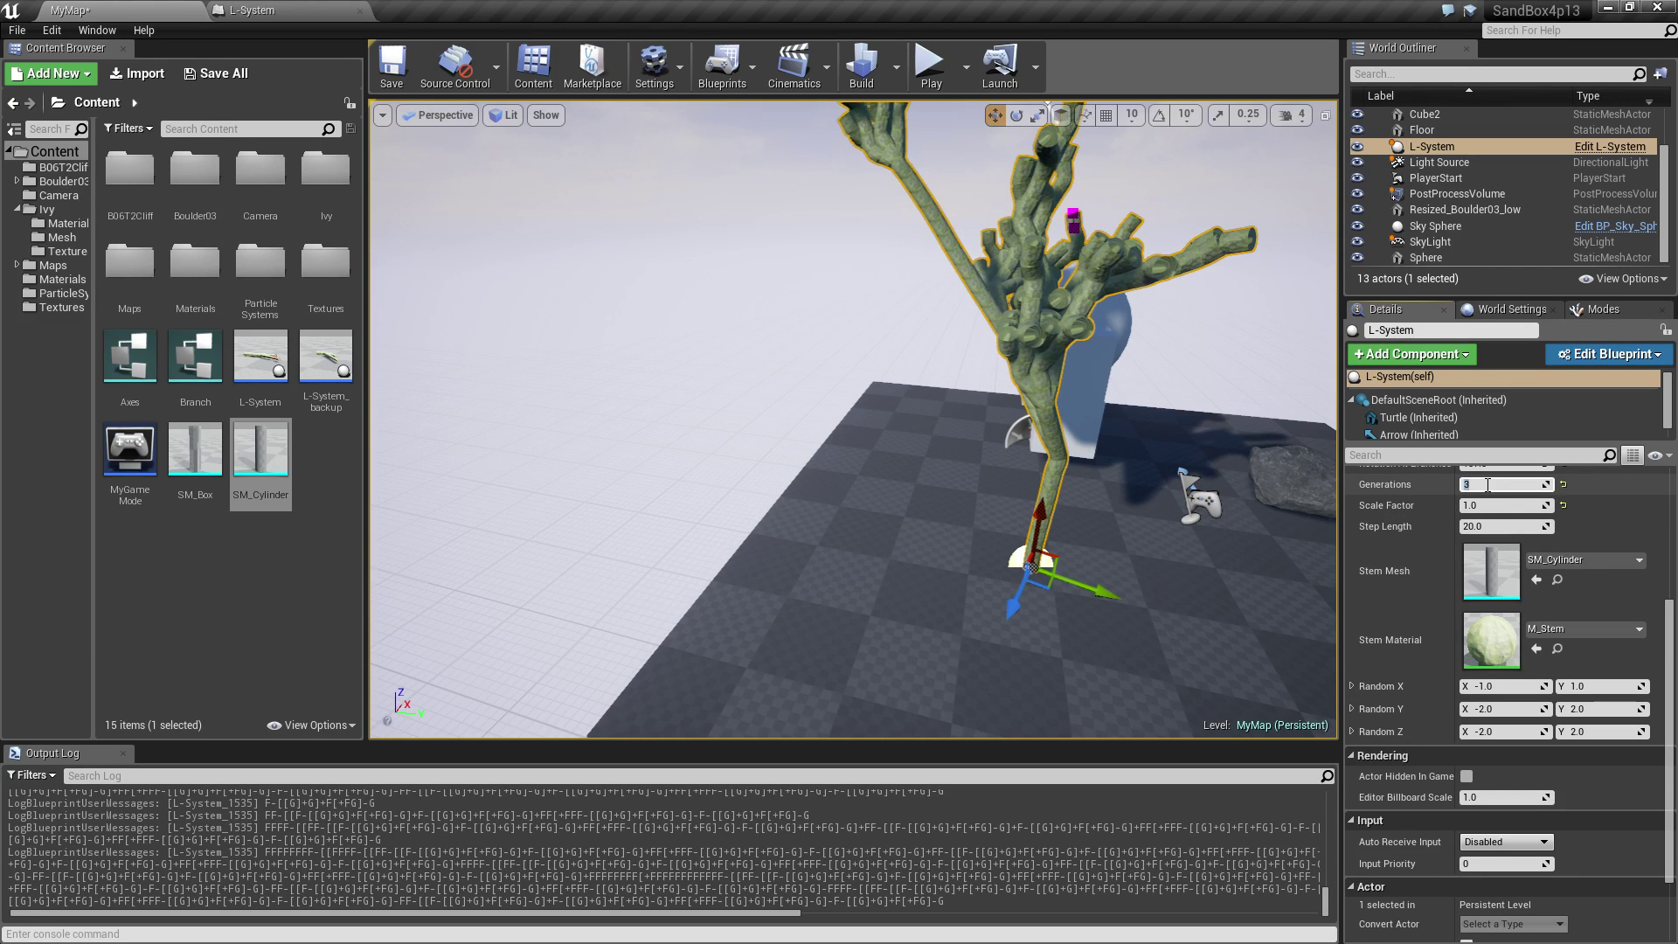
Set the L-System's Generations to 2 and view the smaller plant from different sides.
{"action": "type", "text": "2"}
{"action": "key", "text": "Return"}
{"action": "right_click_drag", "start_coordinate": [1032, 413], "coordinate": [1071, 437]}
{"action": "scroll", "coordinate": [1476, 562], "scroll_direction": "up", "scroll_amount": 2}
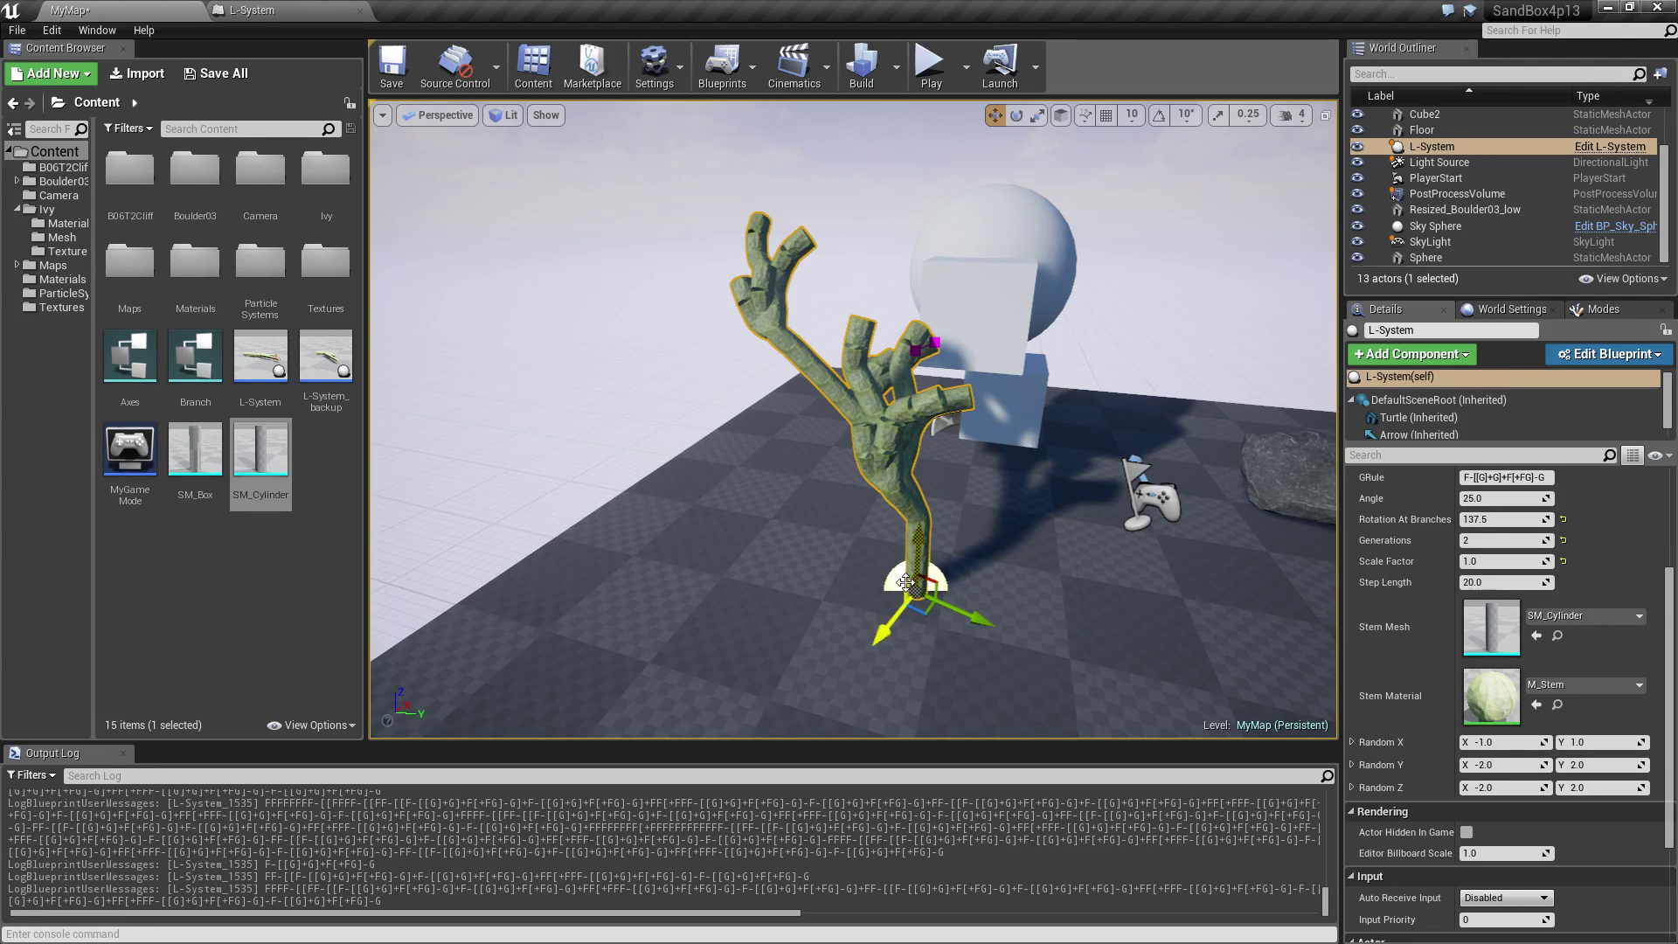
{"action": "right_click_drag", "start_coordinate": [941, 583], "coordinate": [821, 581]}
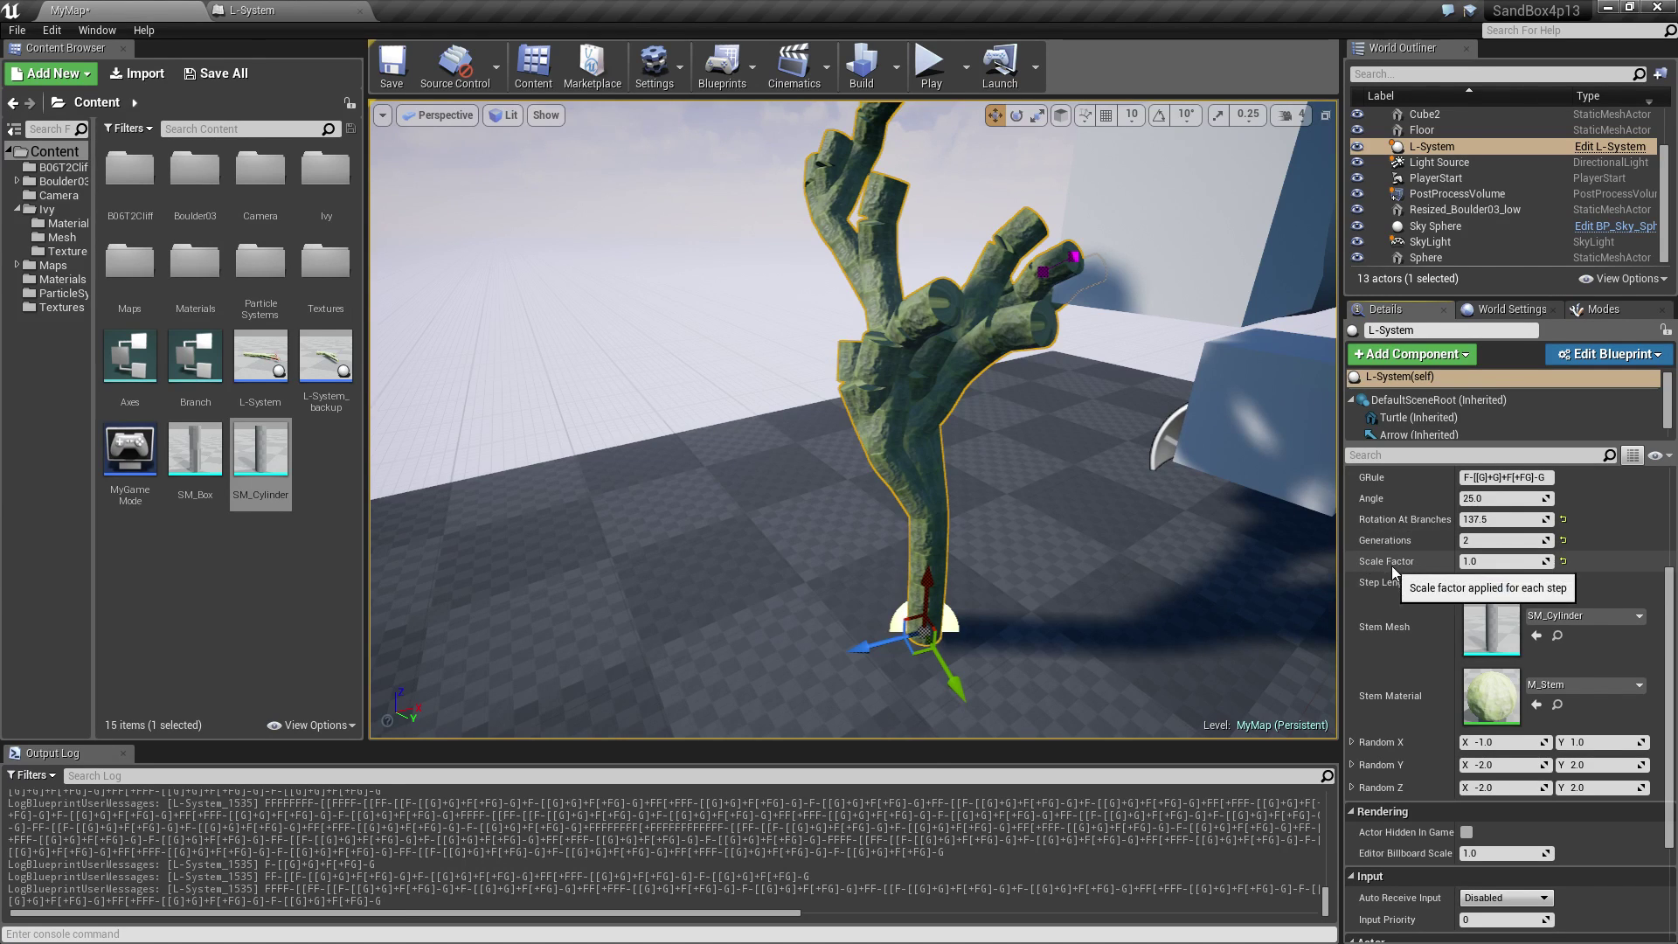
Set the L-System's Scale Factor to 0.9.
{"action": "left_click", "coordinate": [1490, 561]}
{"action": "type", "text": "0"}
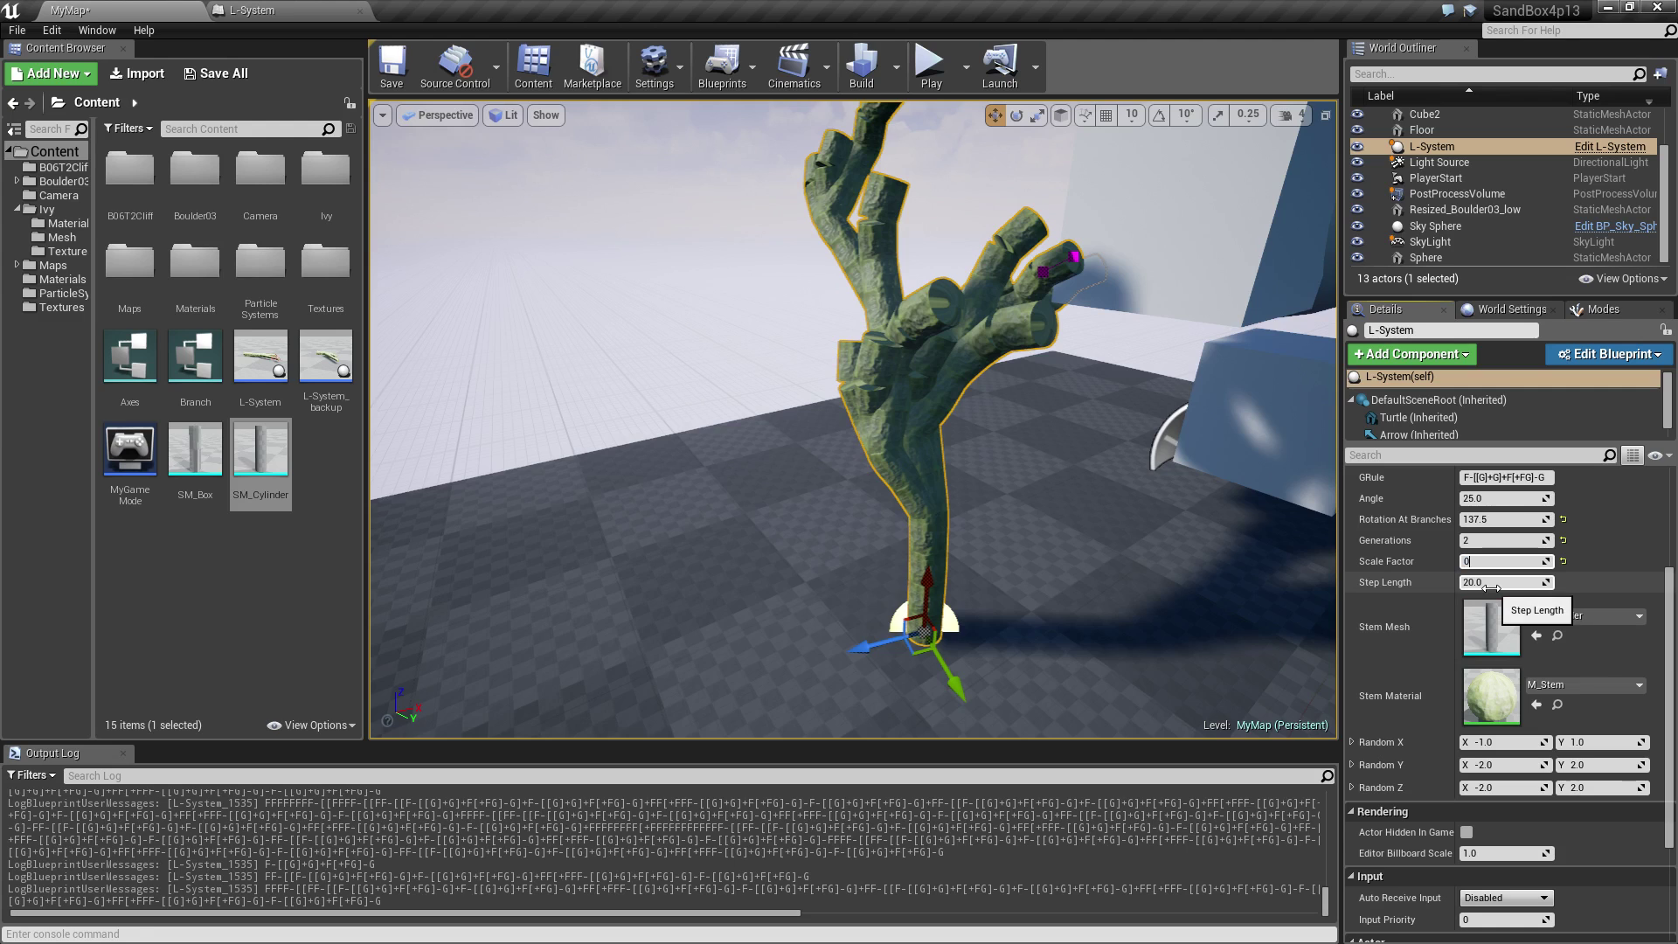
{"action": "type", "text": ".8"}
{"action": "key", "text": "BackSpace"}
{"action": "type", "text": "9"}
{"action": "key", "text": "Return"}
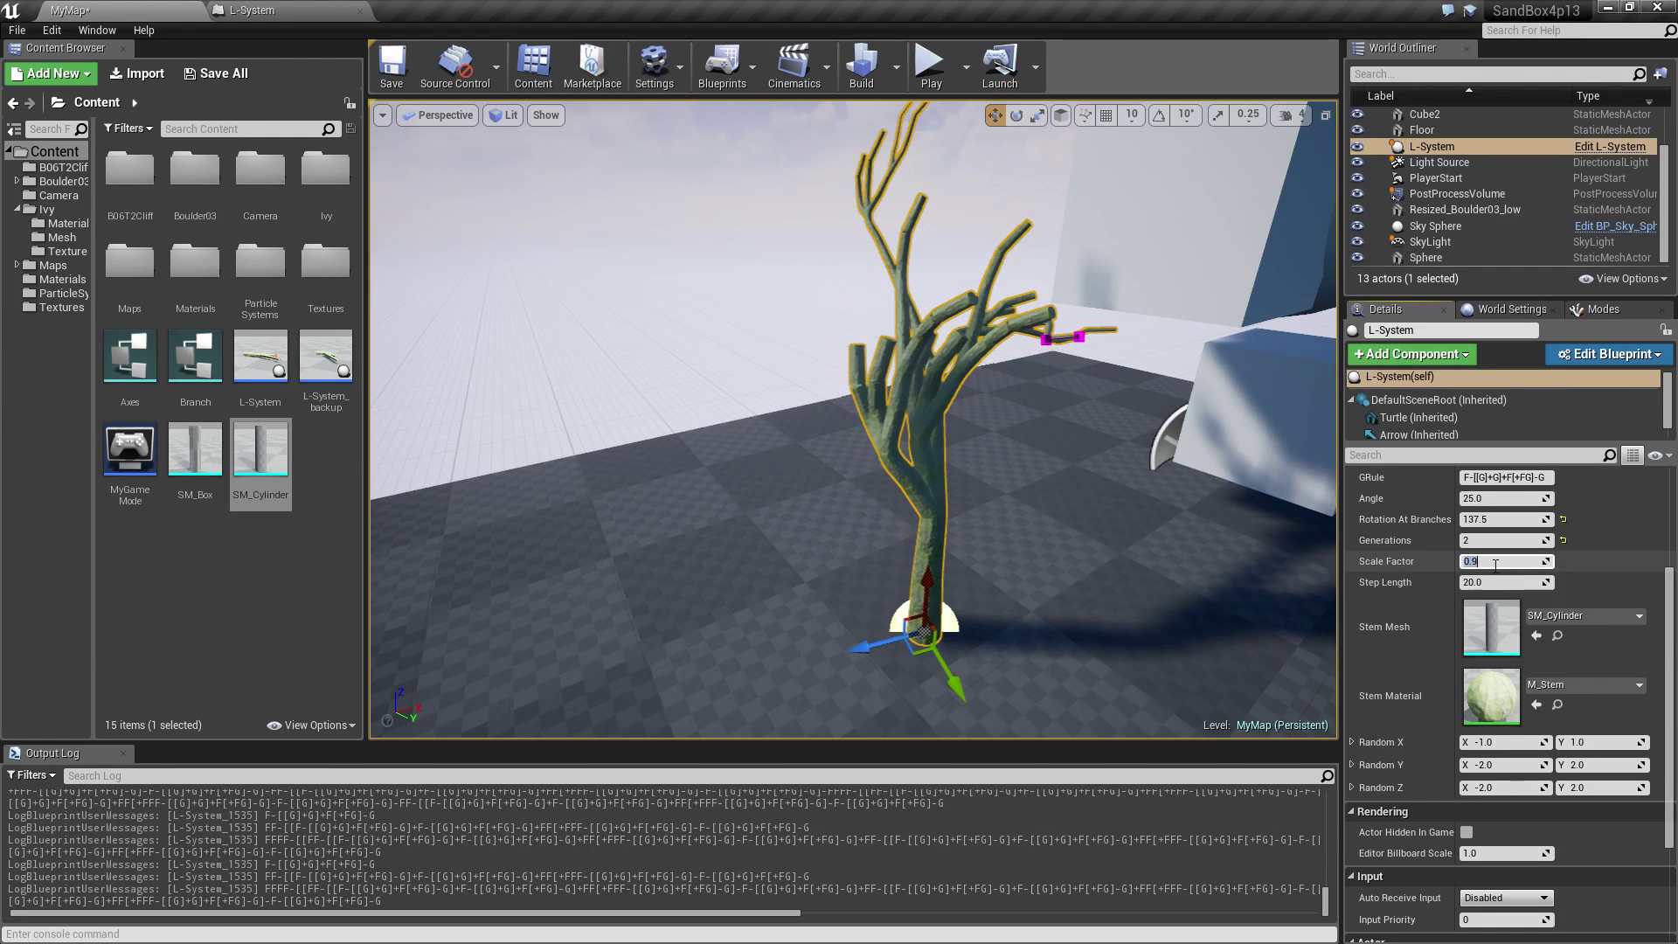
Move the plant across the floor, farther away from the cubes and the sphere.
{"action": "mouse_move", "coordinate": [844, 450]}
{"action": "left_mouse_down", "text": "alt"}
{"action": "mouse_move", "coordinate": [979, 446]}
{"action": "mouse_move", "coordinate": [997, 403]}
{"action": "mouse_move", "coordinate": [840, 444]}
{"action": "left_mouse_up", "text": "alt"}
{"action": "right_click_drag", "start_coordinate": [865, 385], "coordinate": [840, 550]}
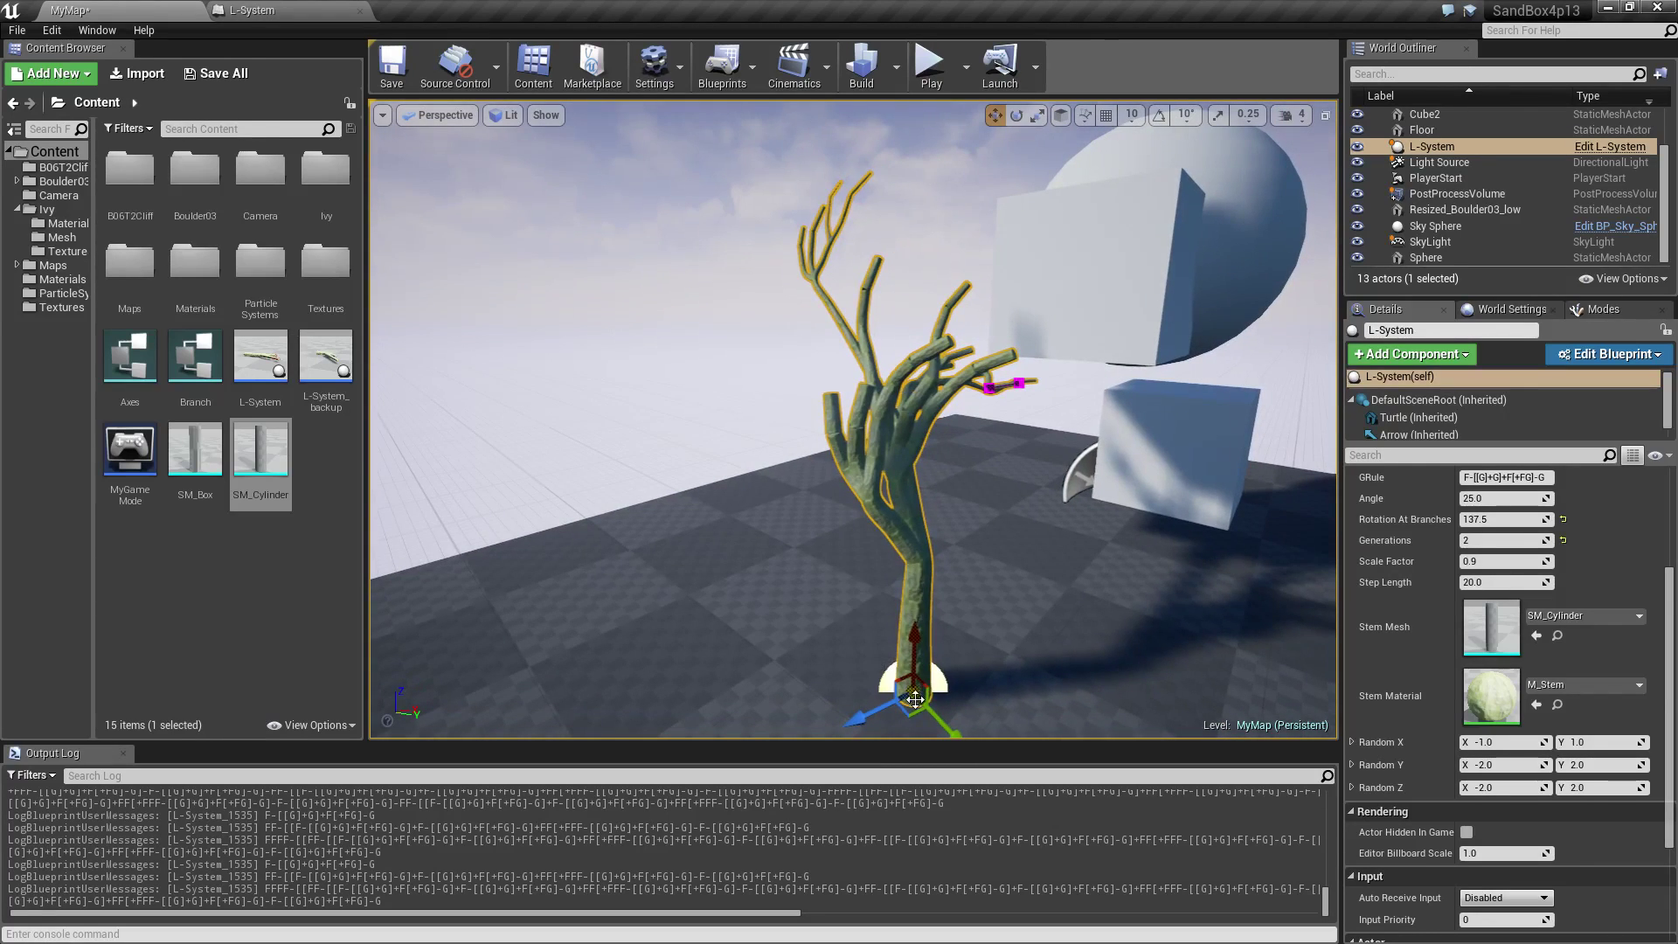
{"action": "left_click_drag", "start_coordinate": [915, 699], "coordinate": [705, 612]}
Set the plant's X and Z rotation to 0 degrees.
{"action": "key", "text": "e"}
{"action": "scroll", "coordinate": [1504, 528], "scroll_direction": "up", "scroll_amount": 3}
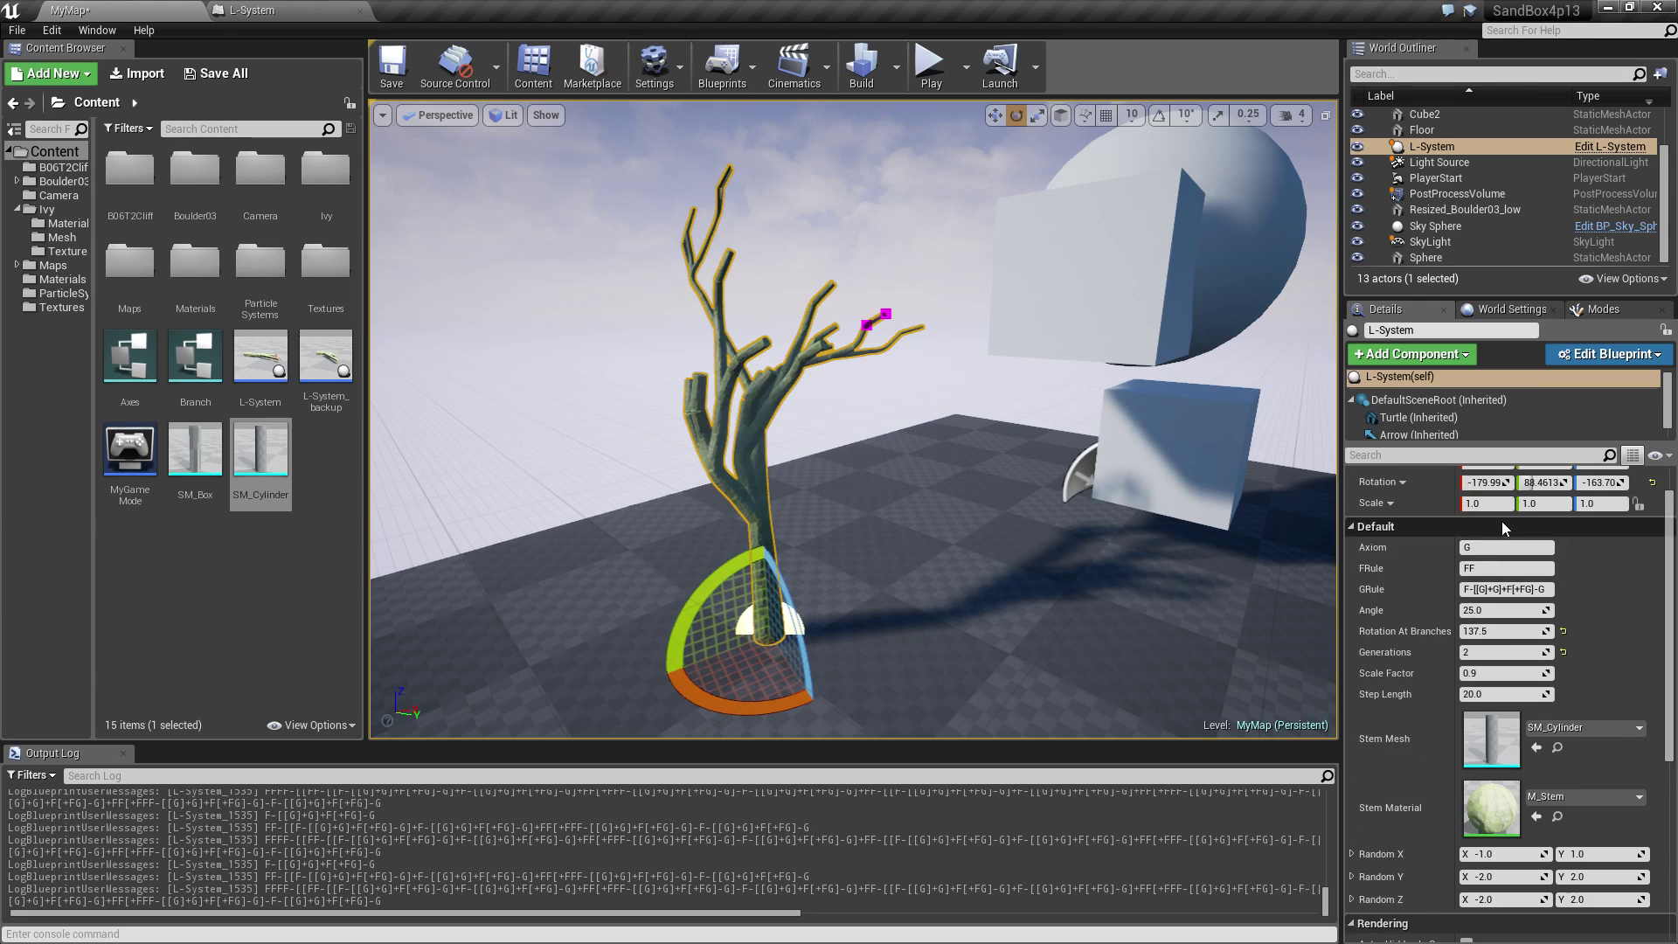
{"action": "scroll", "coordinate": [1503, 528], "scroll_direction": "up", "scroll_amount": 1}
{"action": "left_click", "coordinate": [1484, 517]}
{"action": "type", "text": "0"}
{"action": "key", "text": "Return"}
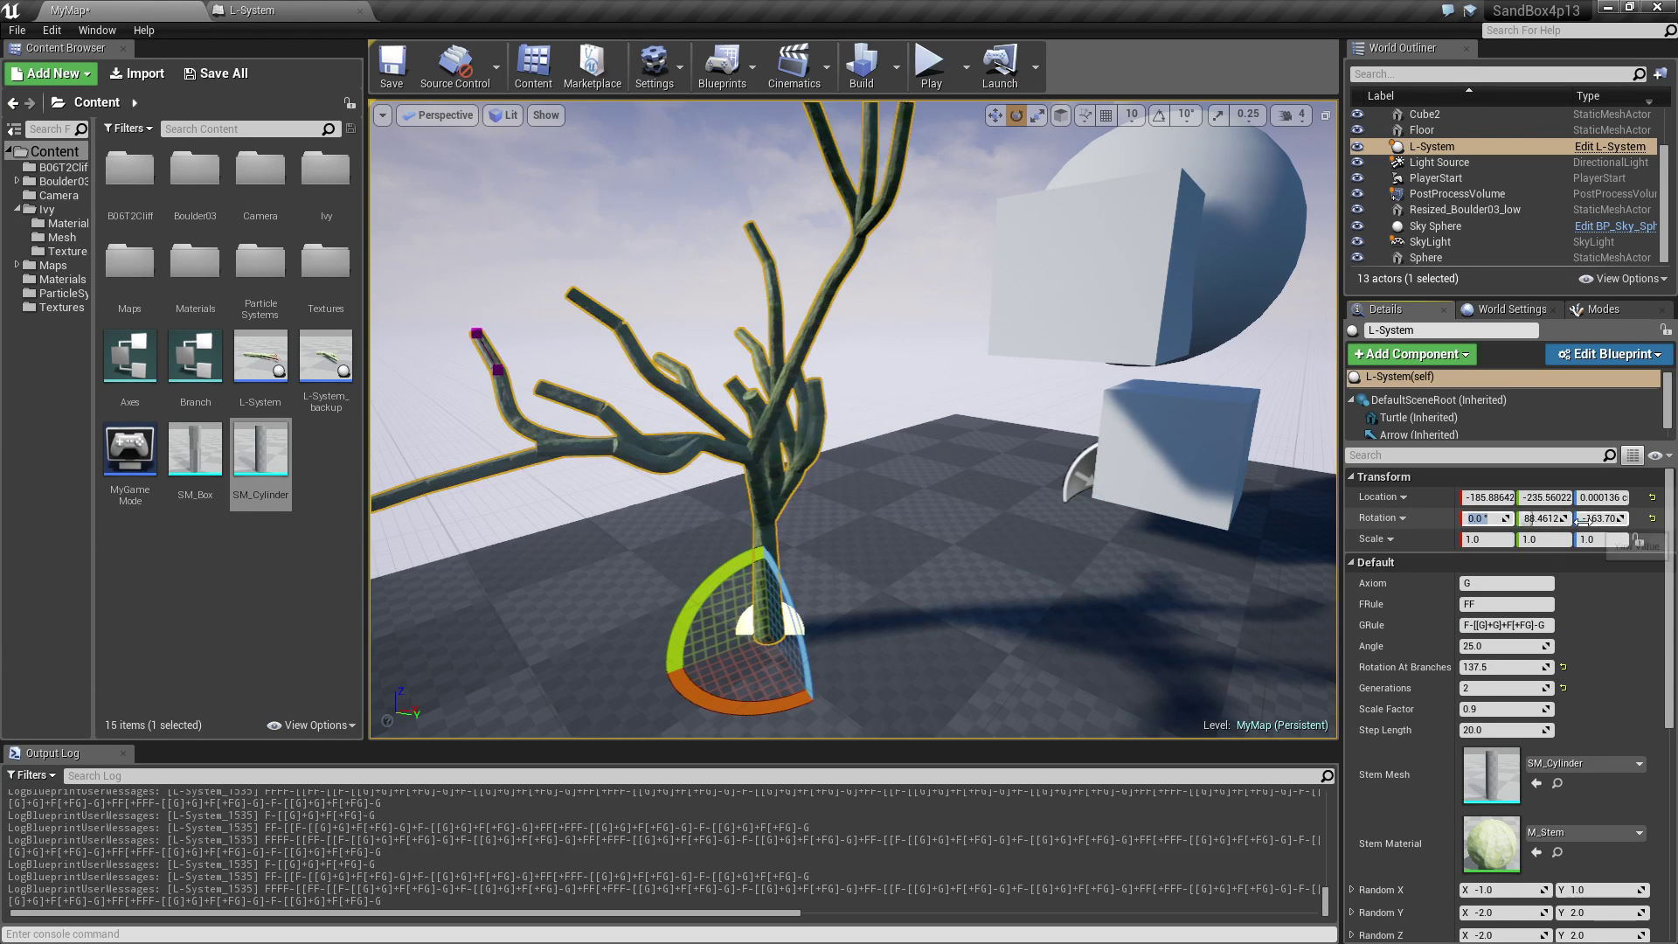
{"action": "left_click", "coordinate": [1600, 518]}
{"action": "type", "text": "0"}
{"action": "key", "text": "Return"}
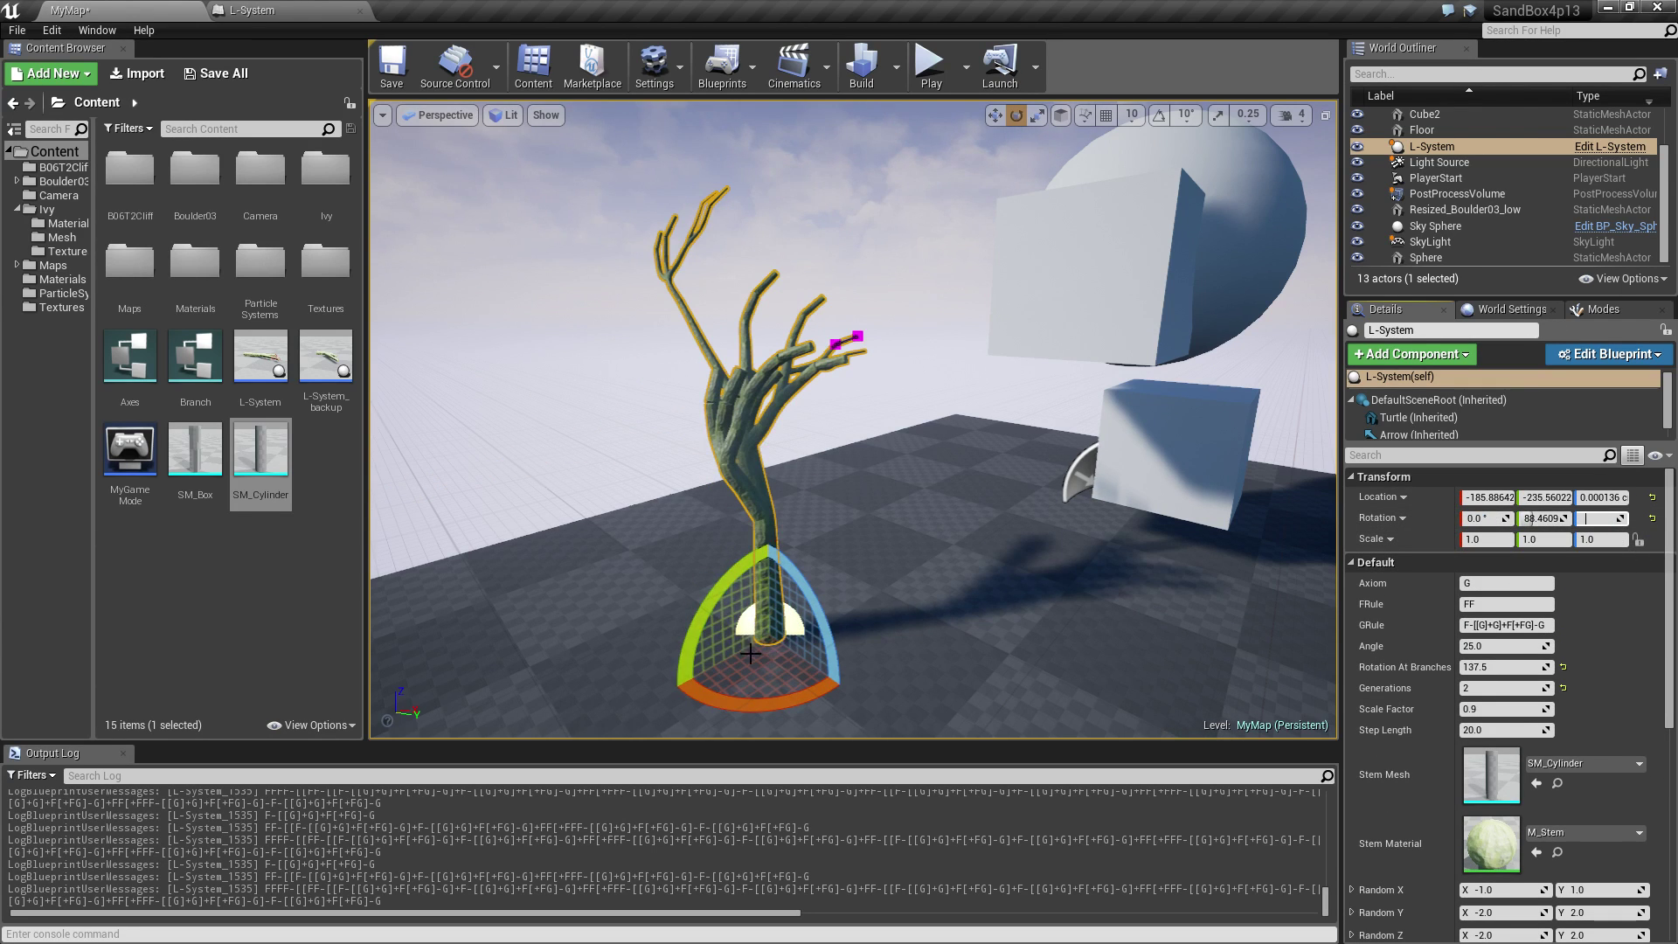
Reselect the plant and move it slightly along the floor and upward to regenerate its branches.
{"action": "left_click", "coordinate": [572, 595]}
{"action": "left_click", "coordinate": [767, 647]}
{"action": "key", "text": "r"}
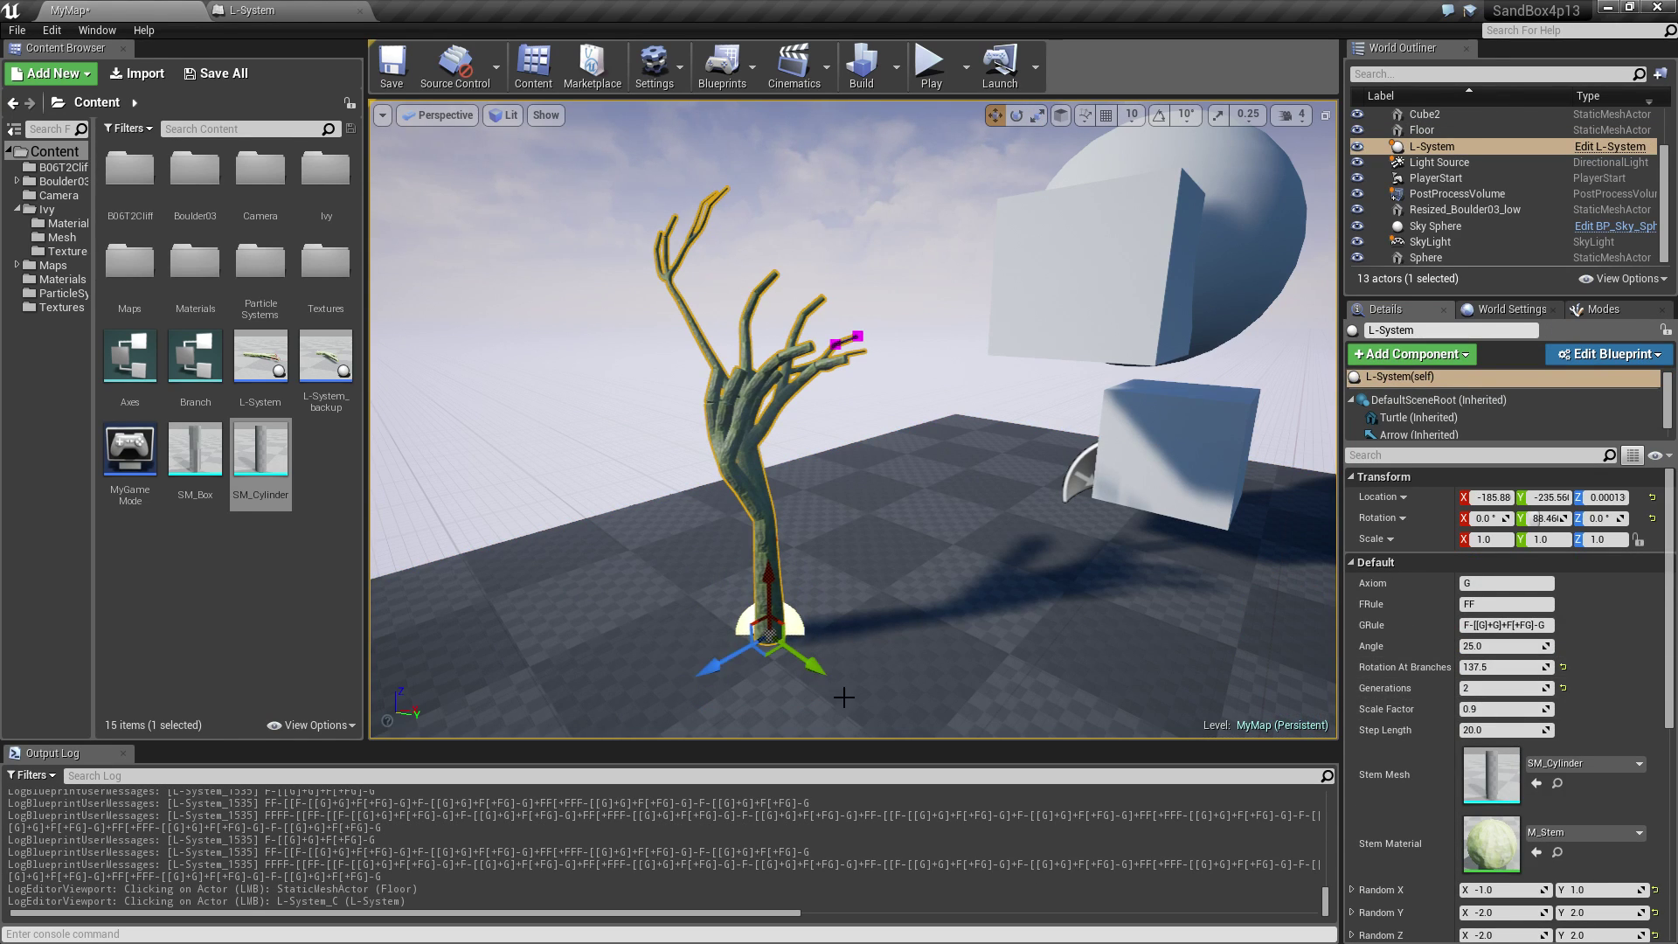
{"action": "mouse_move", "coordinate": [764, 655]}
{"action": "left_mouse_down"}
{"action": "mouse_move", "coordinate": [872, 638]}
{"action": "mouse_move", "coordinate": [764, 655]}
{"action": "left_mouse_up"}
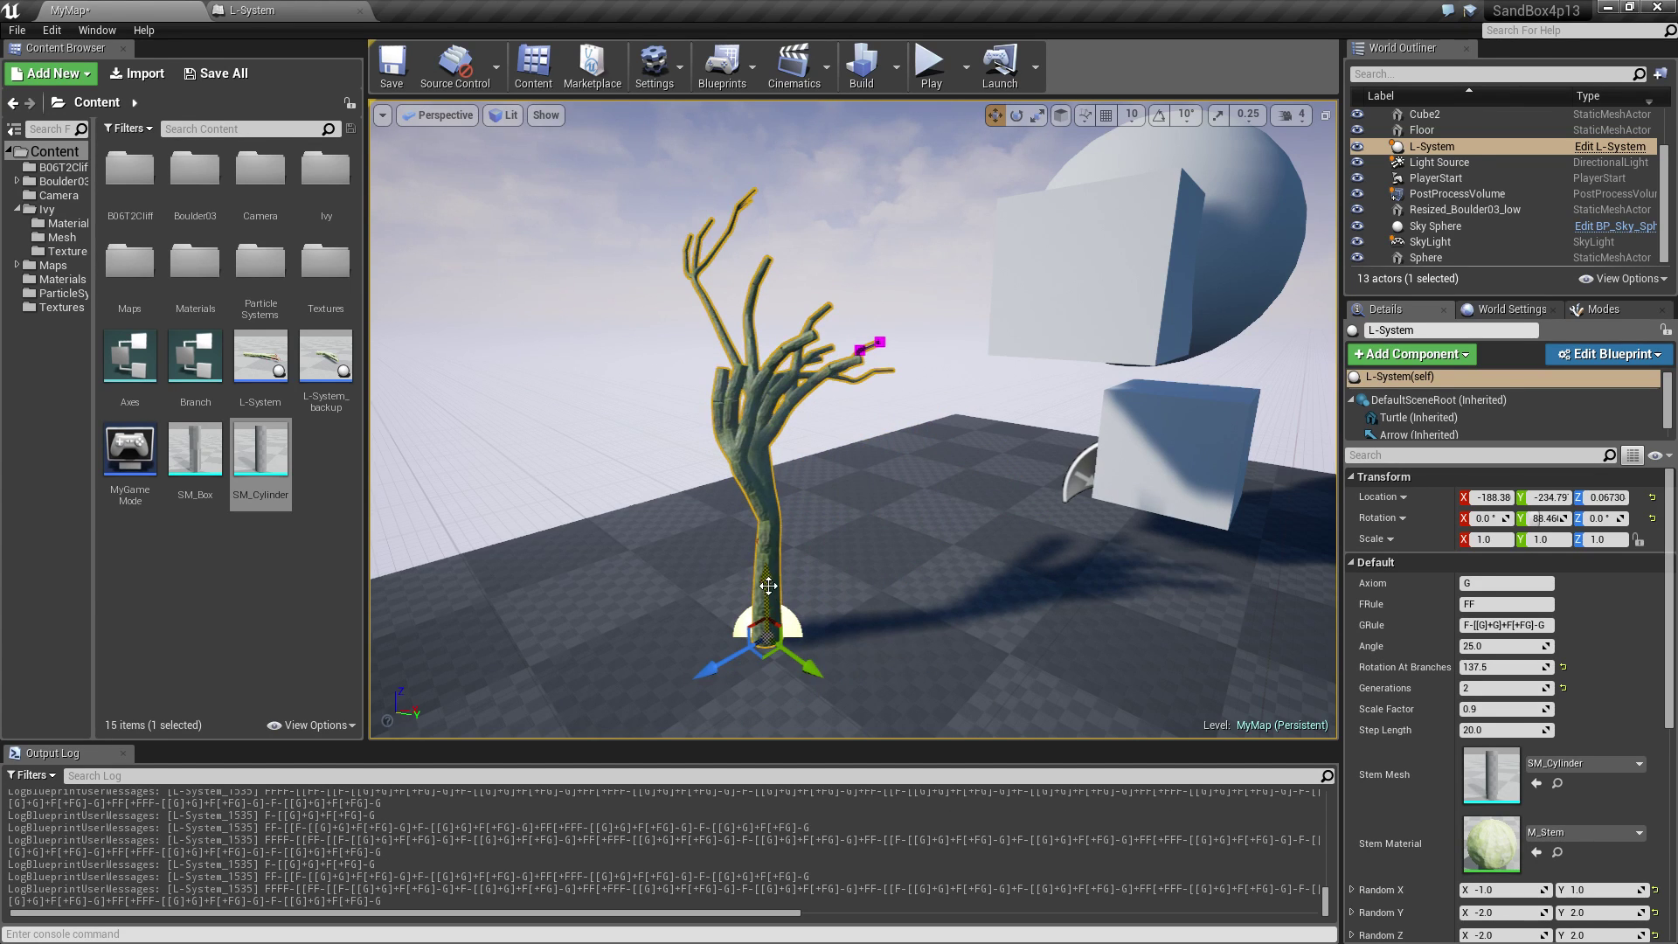
{"action": "left_click_drag", "start_coordinate": [765, 583], "coordinate": [765, 578]}
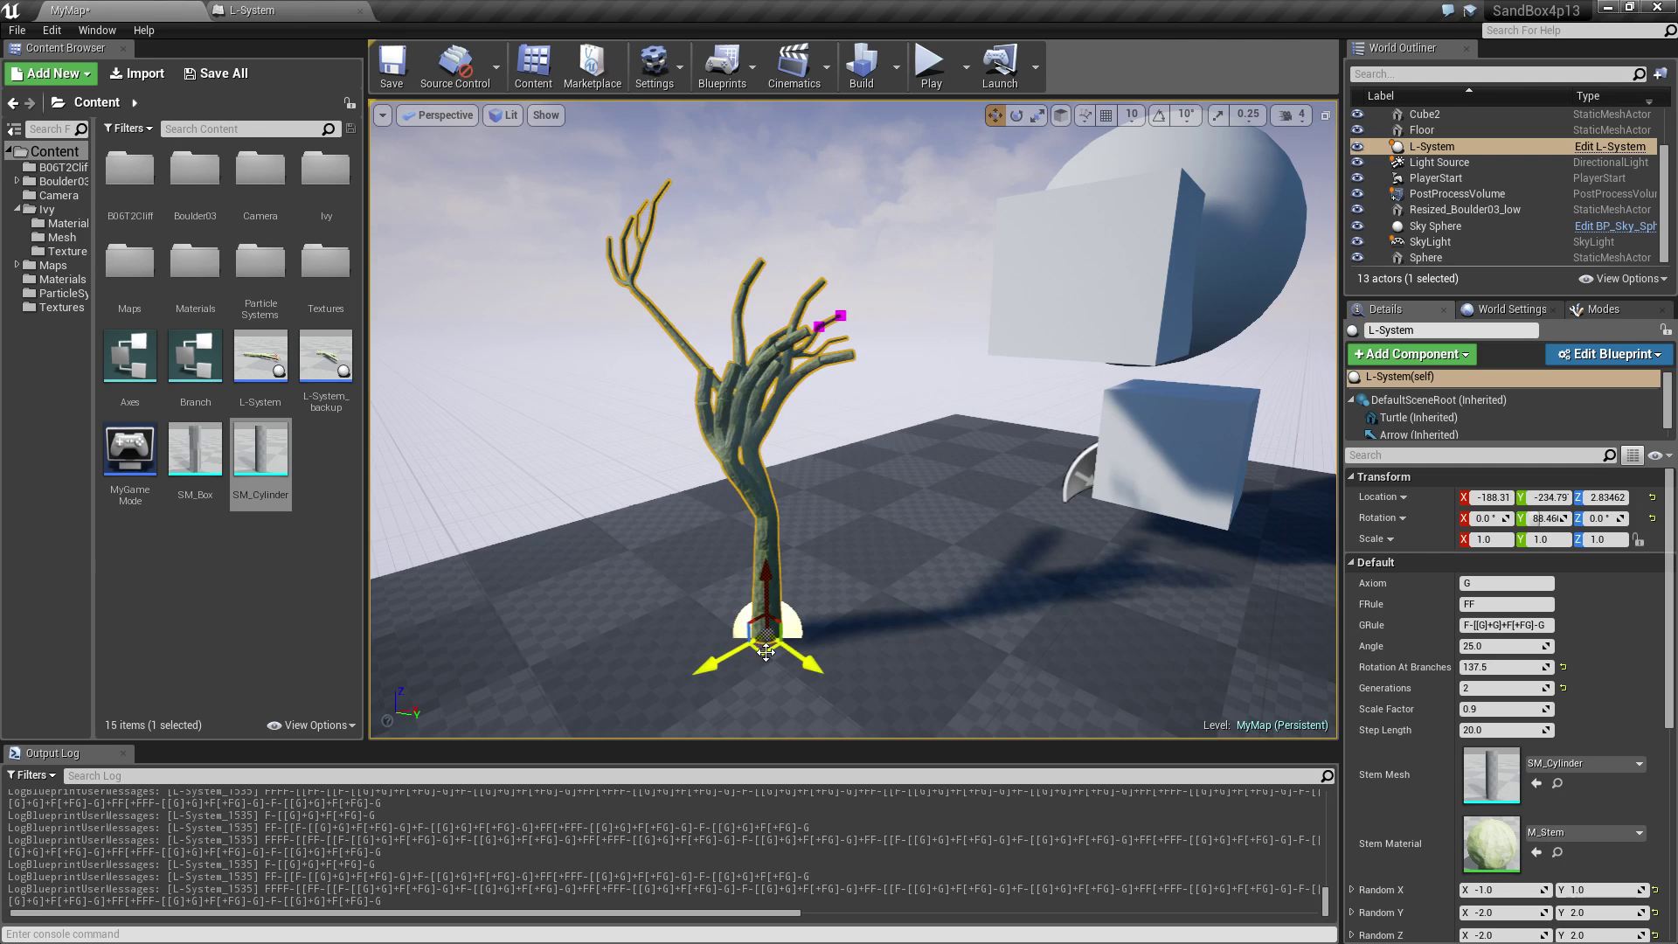
Move the plant close to the cube on the floor, then place its trunk beneath the floating cube.
{"action": "left_click_drag", "start_coordinate": [765, 652], "coordinate": [1067, 555]}
{"action": "right_click_drag", "start_coordinate": [1066, 555], "coordinate": [1127, 571]}
{"action": "key", "text": "d"}
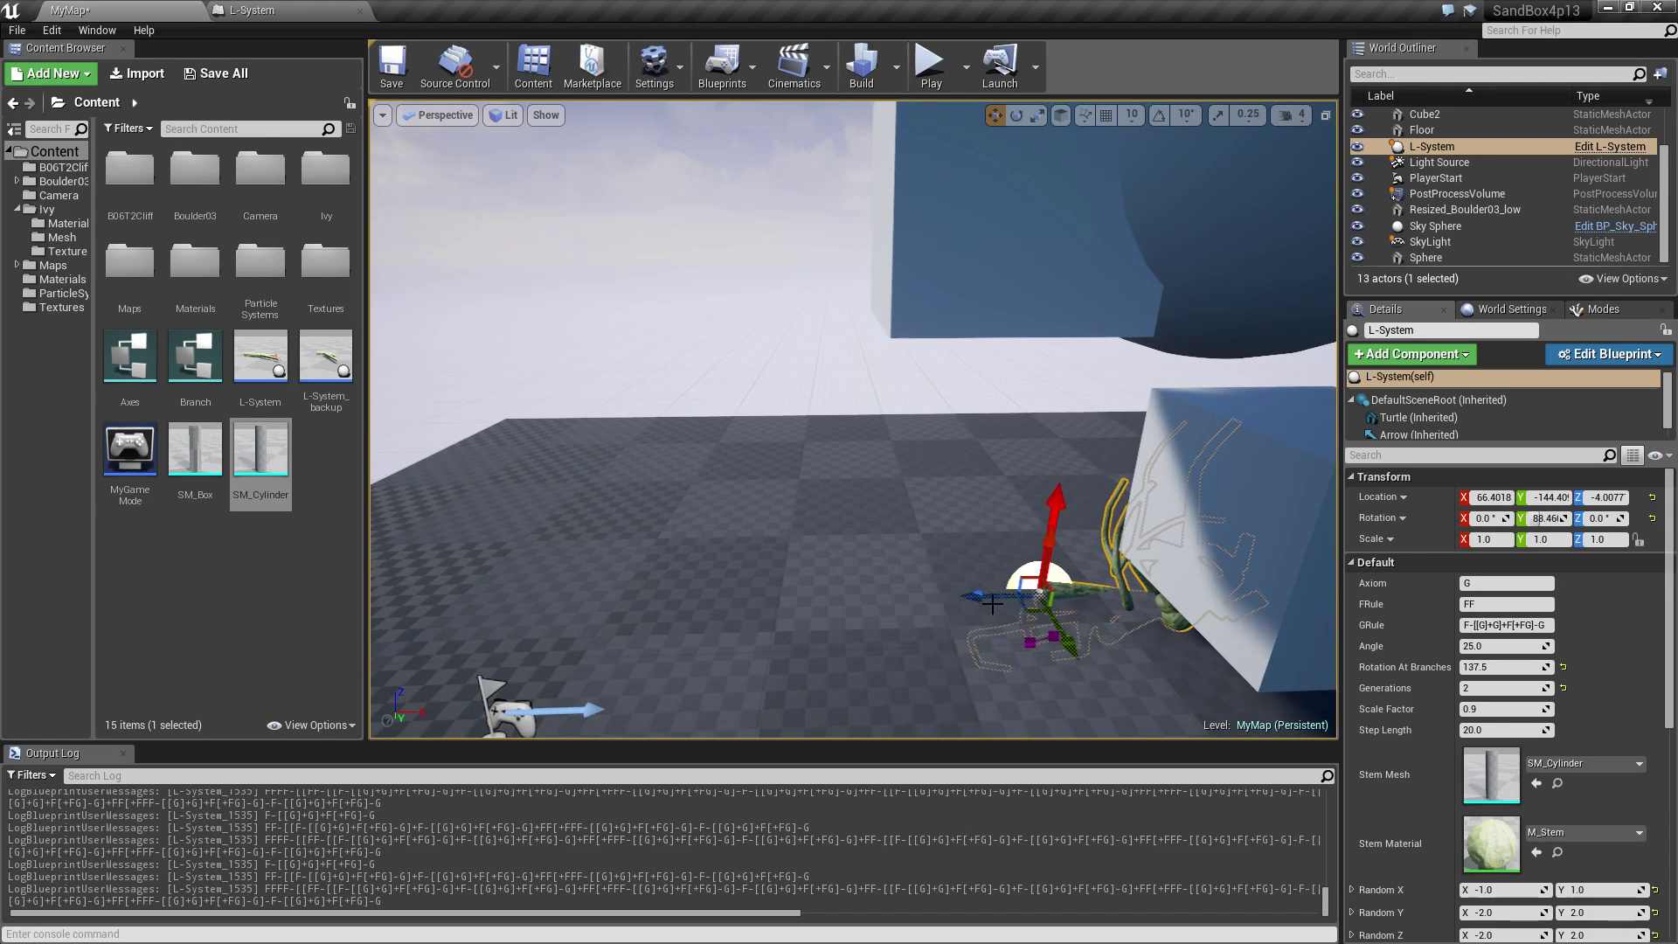
{"action": "left_click_drag", "start_coordinate": [1029, 604], "coordinate": [986, 553]}
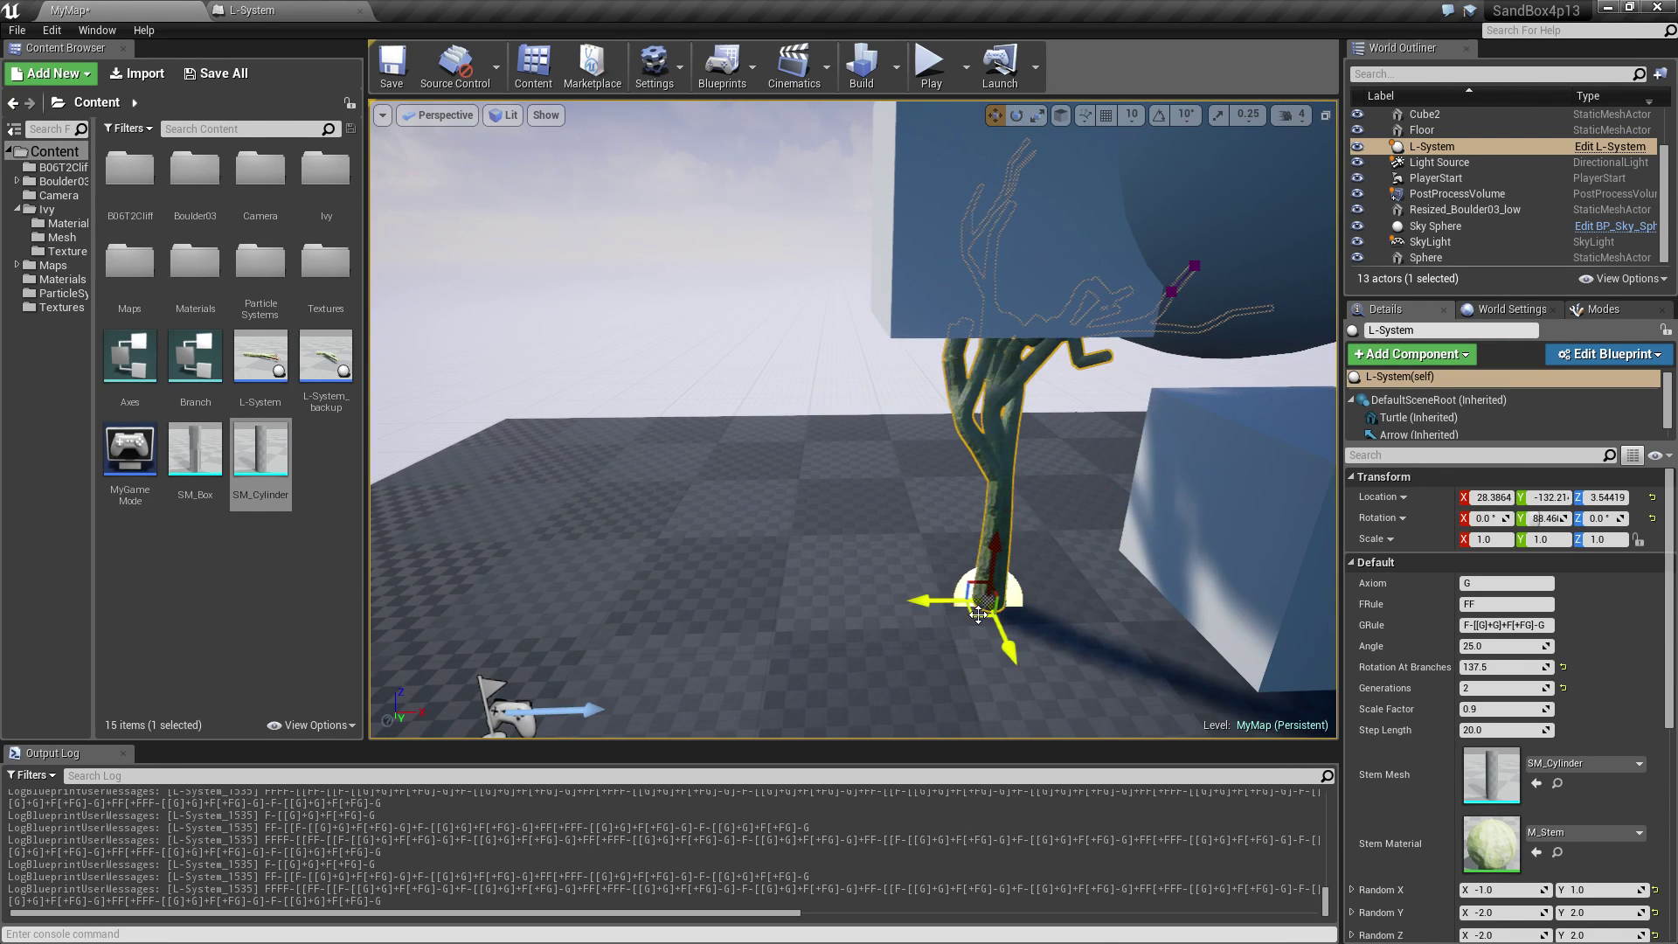
Move the plant out from under the floating cube onto open floor and view its branches from another side.
{"action": "left_click_drag", "start_coordinate": [978, 615], "coordinate": [719, 706]}
{"action": "right_click_drag", "start_coordinate": [661, 480], "coordinate": [907, 575]}
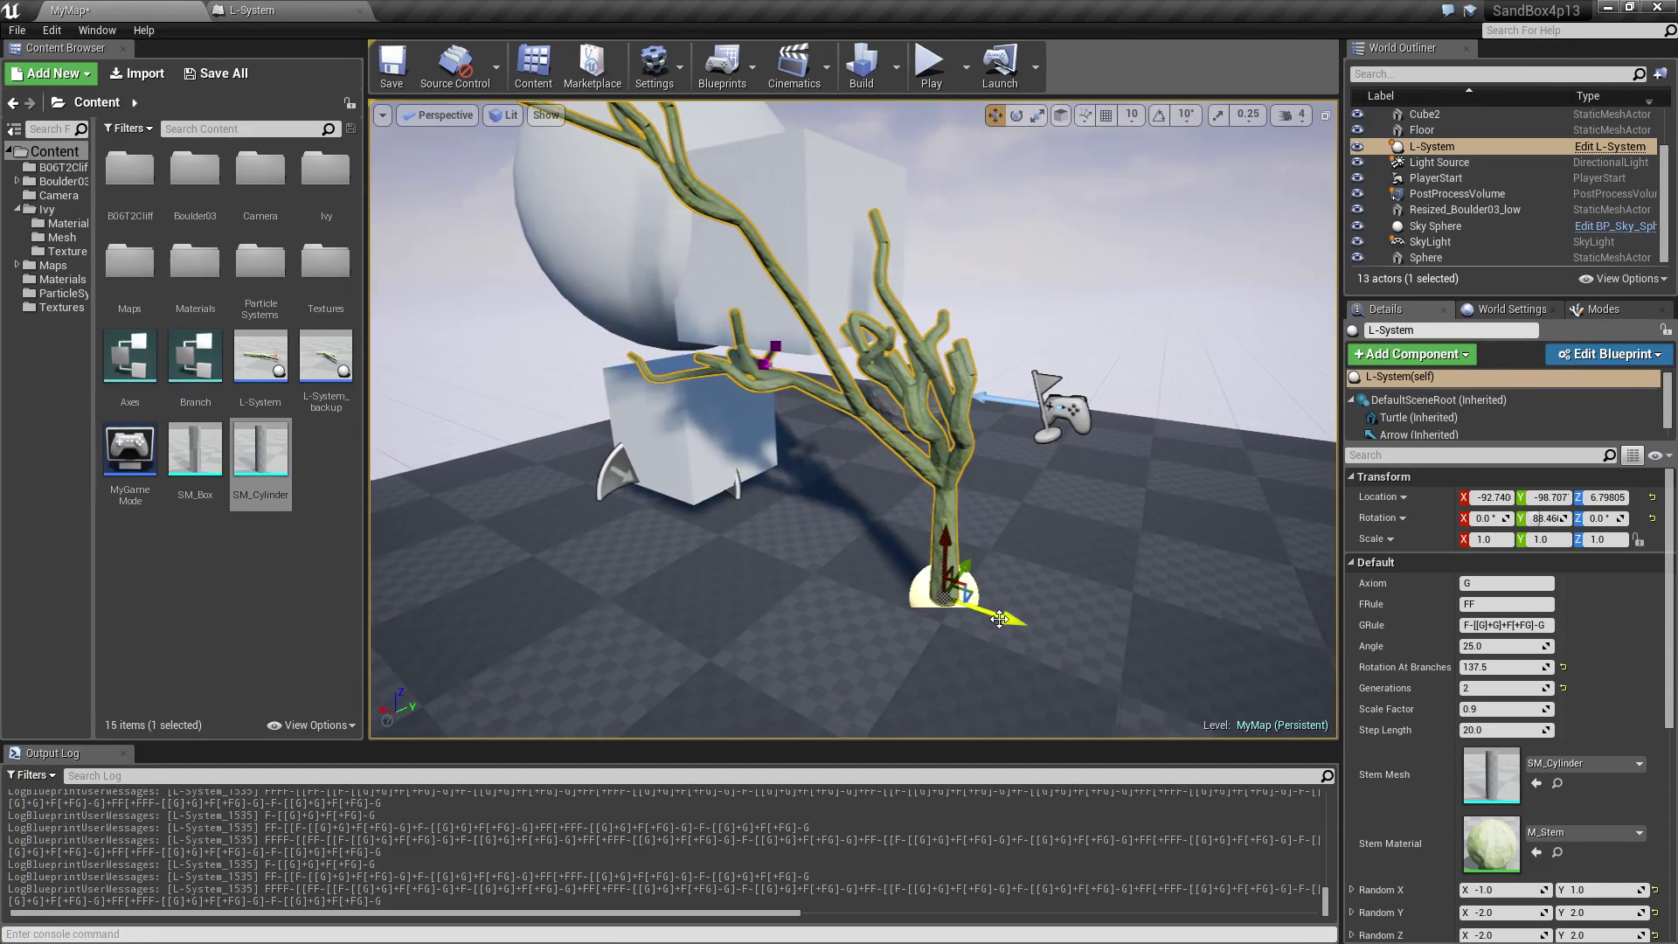
{"action": "left_click_drag", "start_coordinate": [999, 619], "coordinate": [932, 608]}
{"action": "left_click_drag", "start_coordinate": [1137, 559], "coordinate": [953, 525], "text": "alt"}
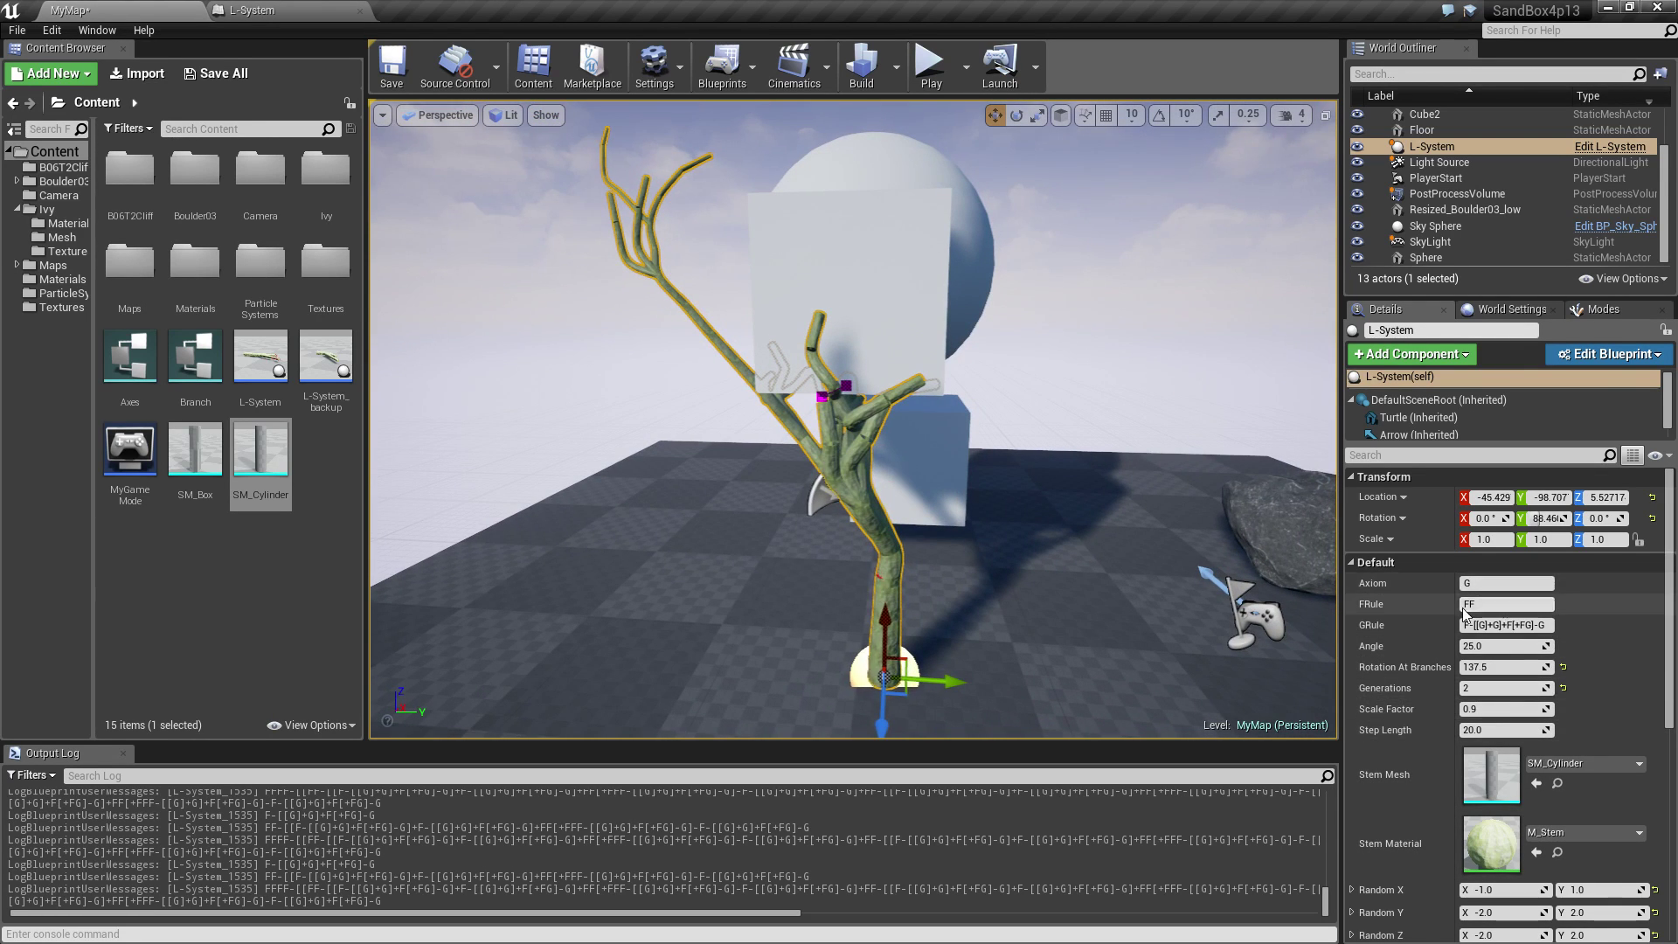
Set the L-System's Axiom to F and its FRule to FFF.
{"action": "left_click", "coordinate": [1479, 584]}
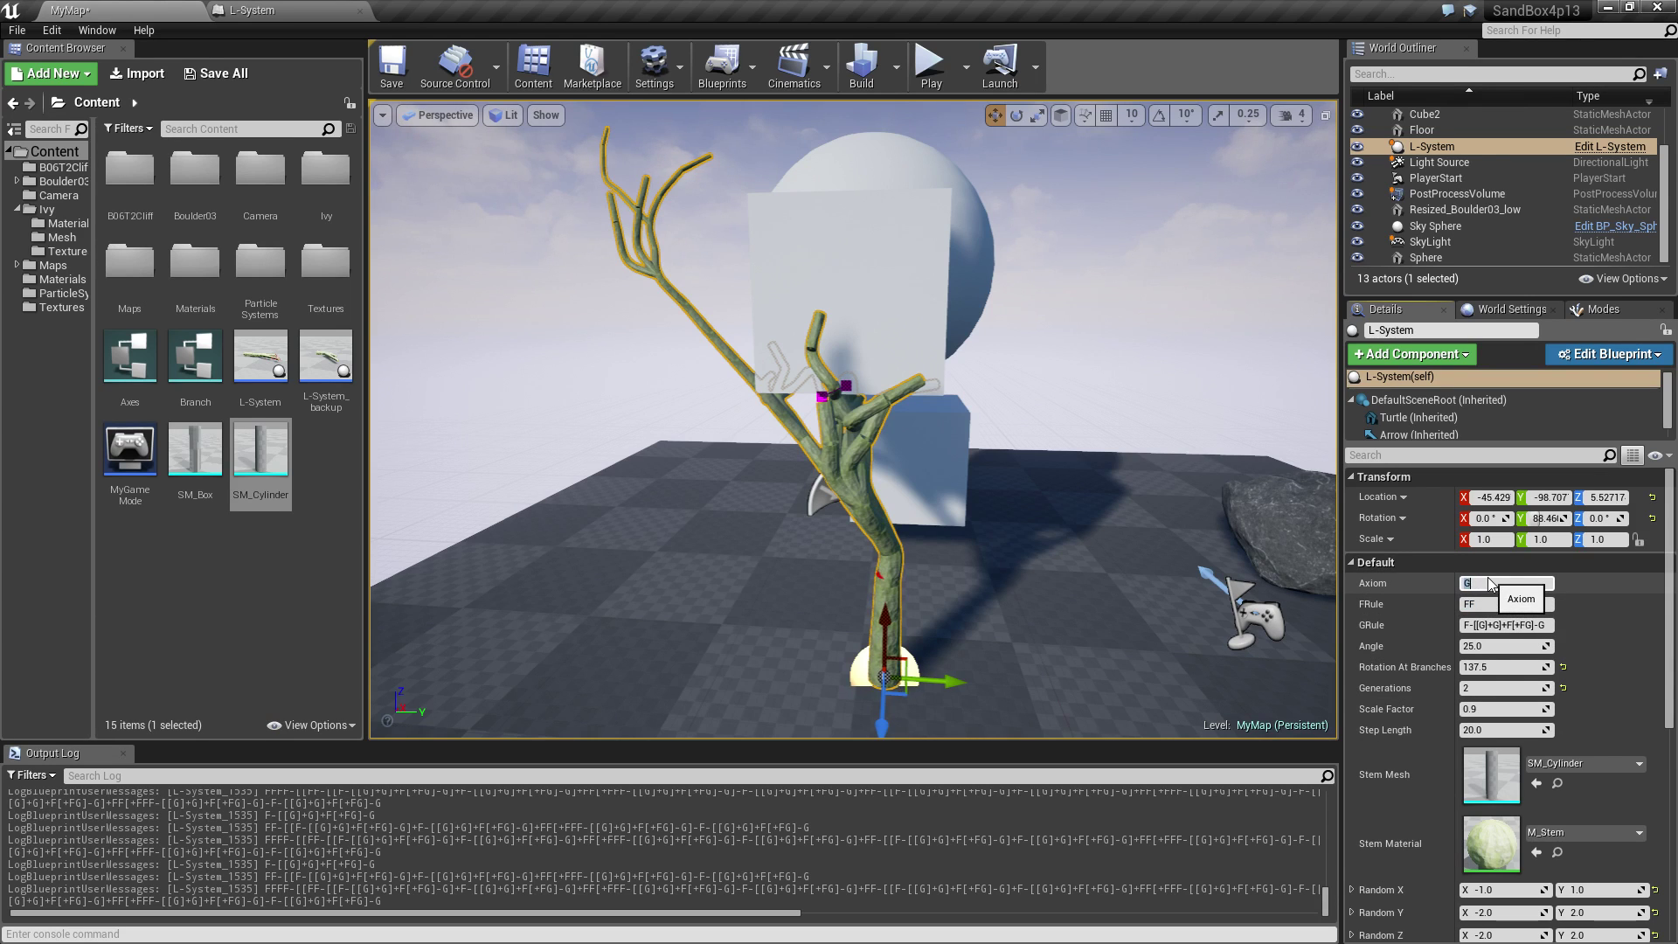
{"action": "key", "text": "Tab"}
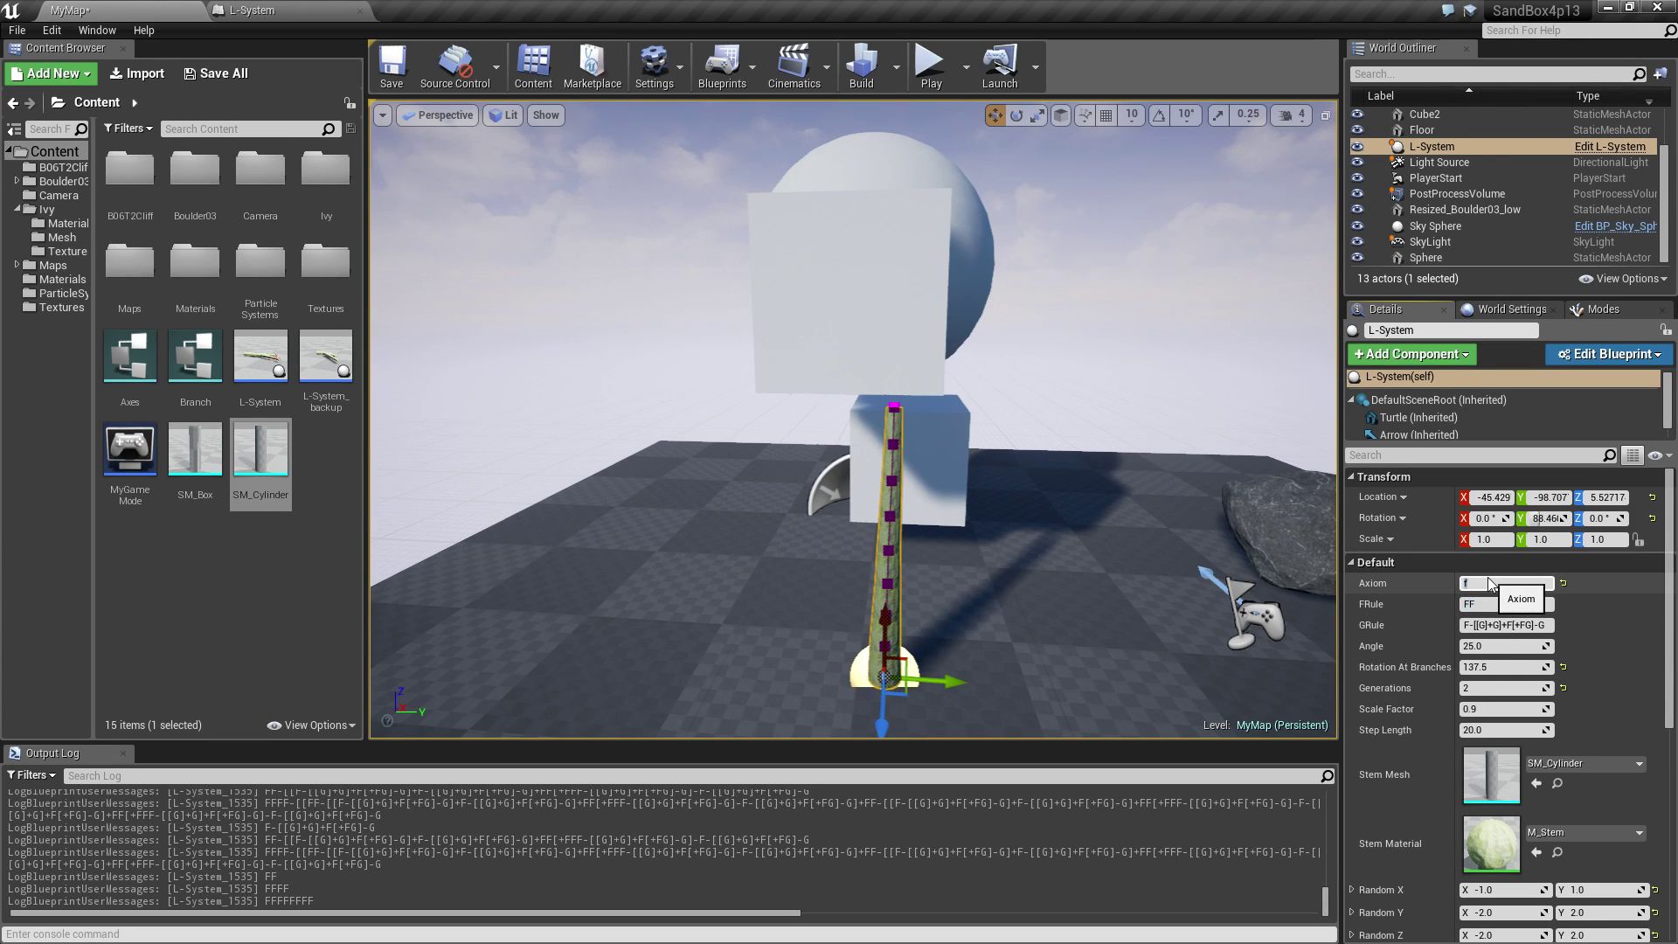
{"action": "type", "text": "F"}
{"action": "key", "text": "Tab"}
{"action": "type", "text": "F"}
{"action": "key", "text": "Return"}
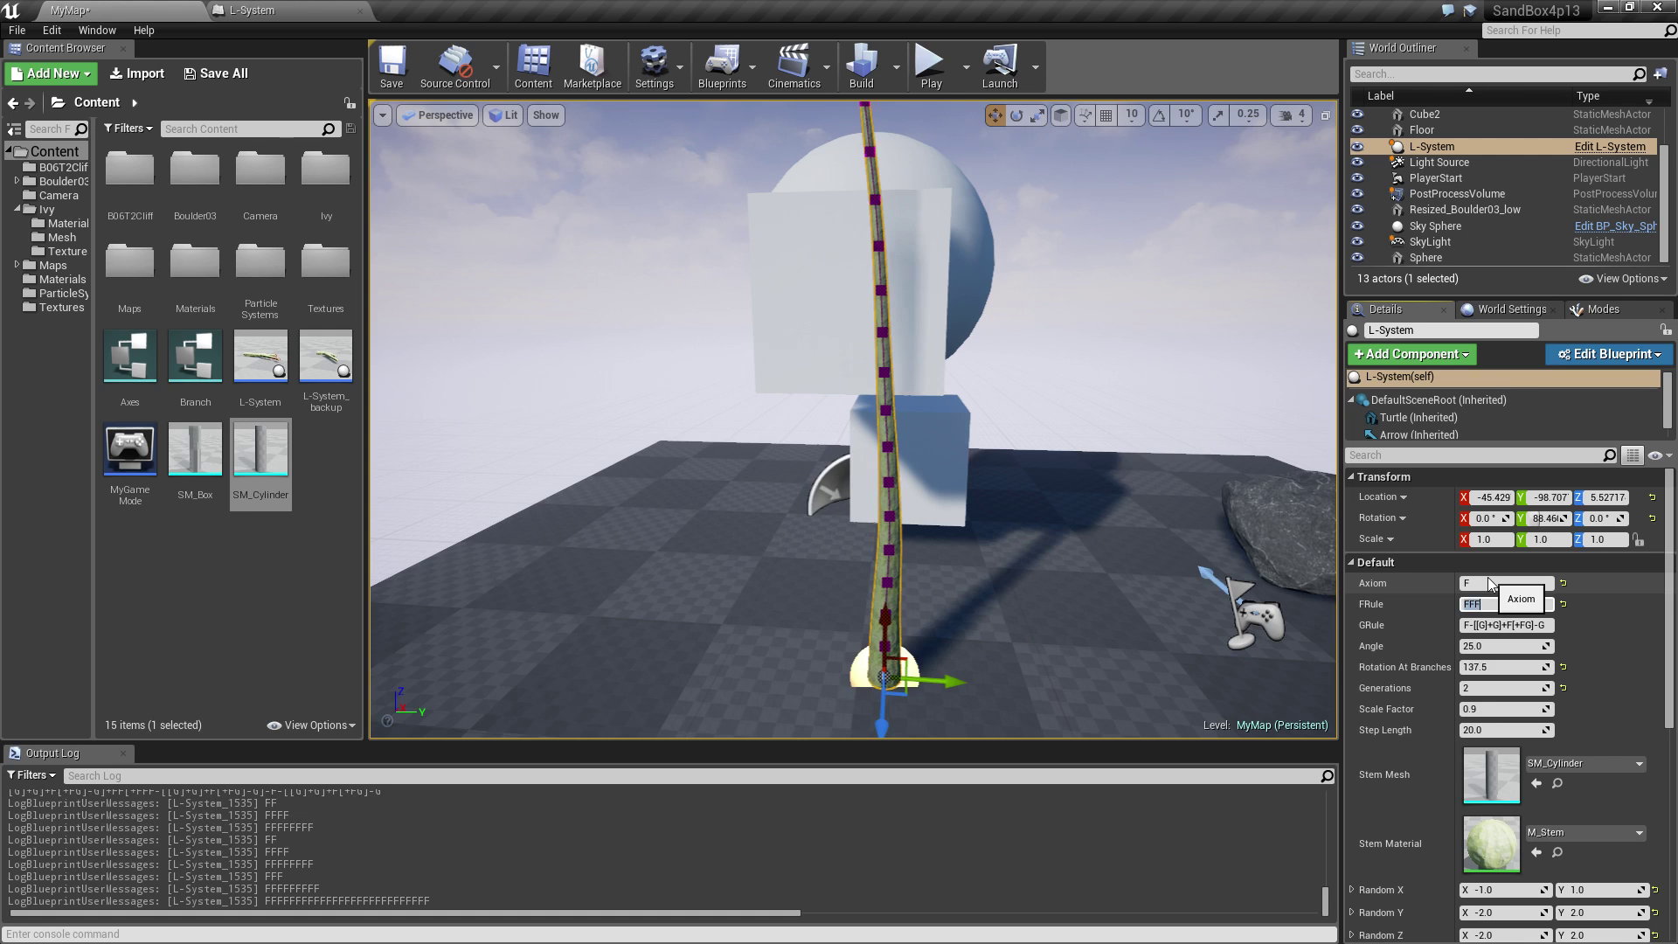
Move the single stem beneath the floating cube and follow its path around the cube and sphere.
{"action": "right_click_drag", "start_coordinate": [776, 626], "coordinate": [822, 507]}
{"action": "right_click_drag", "start_coordinate": [761, 577], "coordinate": [922, 697]}
{"action": "left_click_drag", "start_coordinate": [910, 643], "coordinate": [882, 638]}
{"action": "left_click_drag", "start_coordinate": [740, 498], "coordinate": [656, 446]}
{"action": "right_click_drag", "start_coordinate": [656, 446], "coordinate": [524, 454]}
{"action": "right_click_drag", "start_coordinate": [909, 560], "coordinate": [835, 617]}
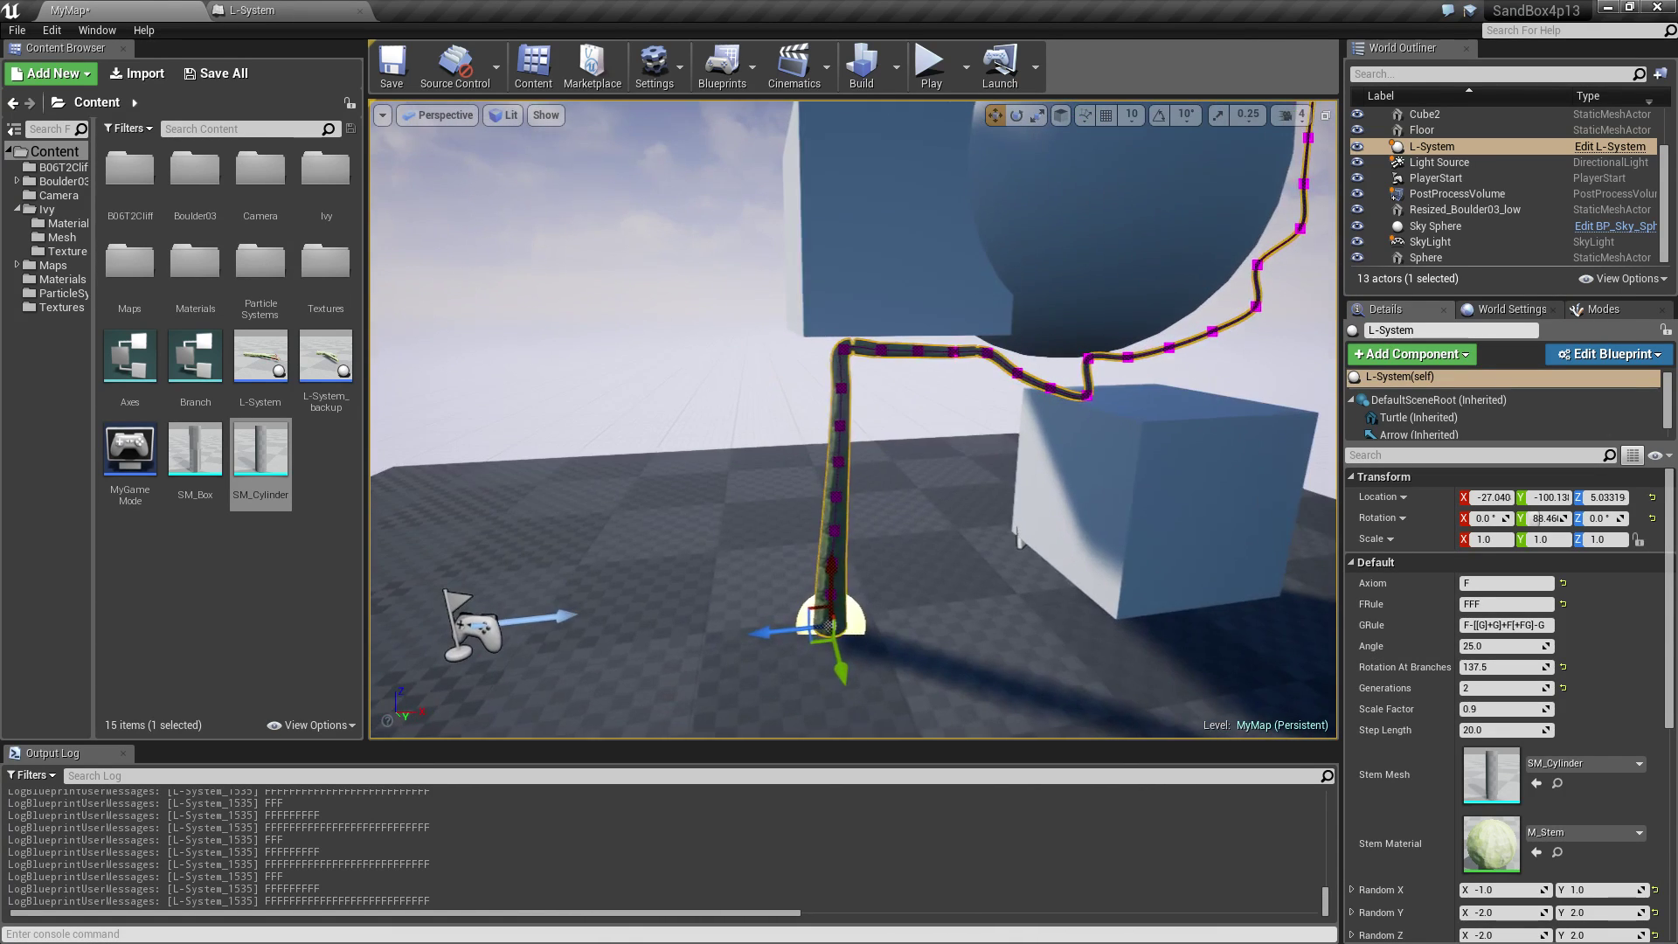
{"action": "mouse_move", "coordinate": [818, 639]}
{"action": "left_mouse_down"}
{"action": "mouse_move", "coordinate": [892, 612]}
{"action": "mouse_move", "coordinate": [837, 635]}
{"action": "left_mouse_up"}
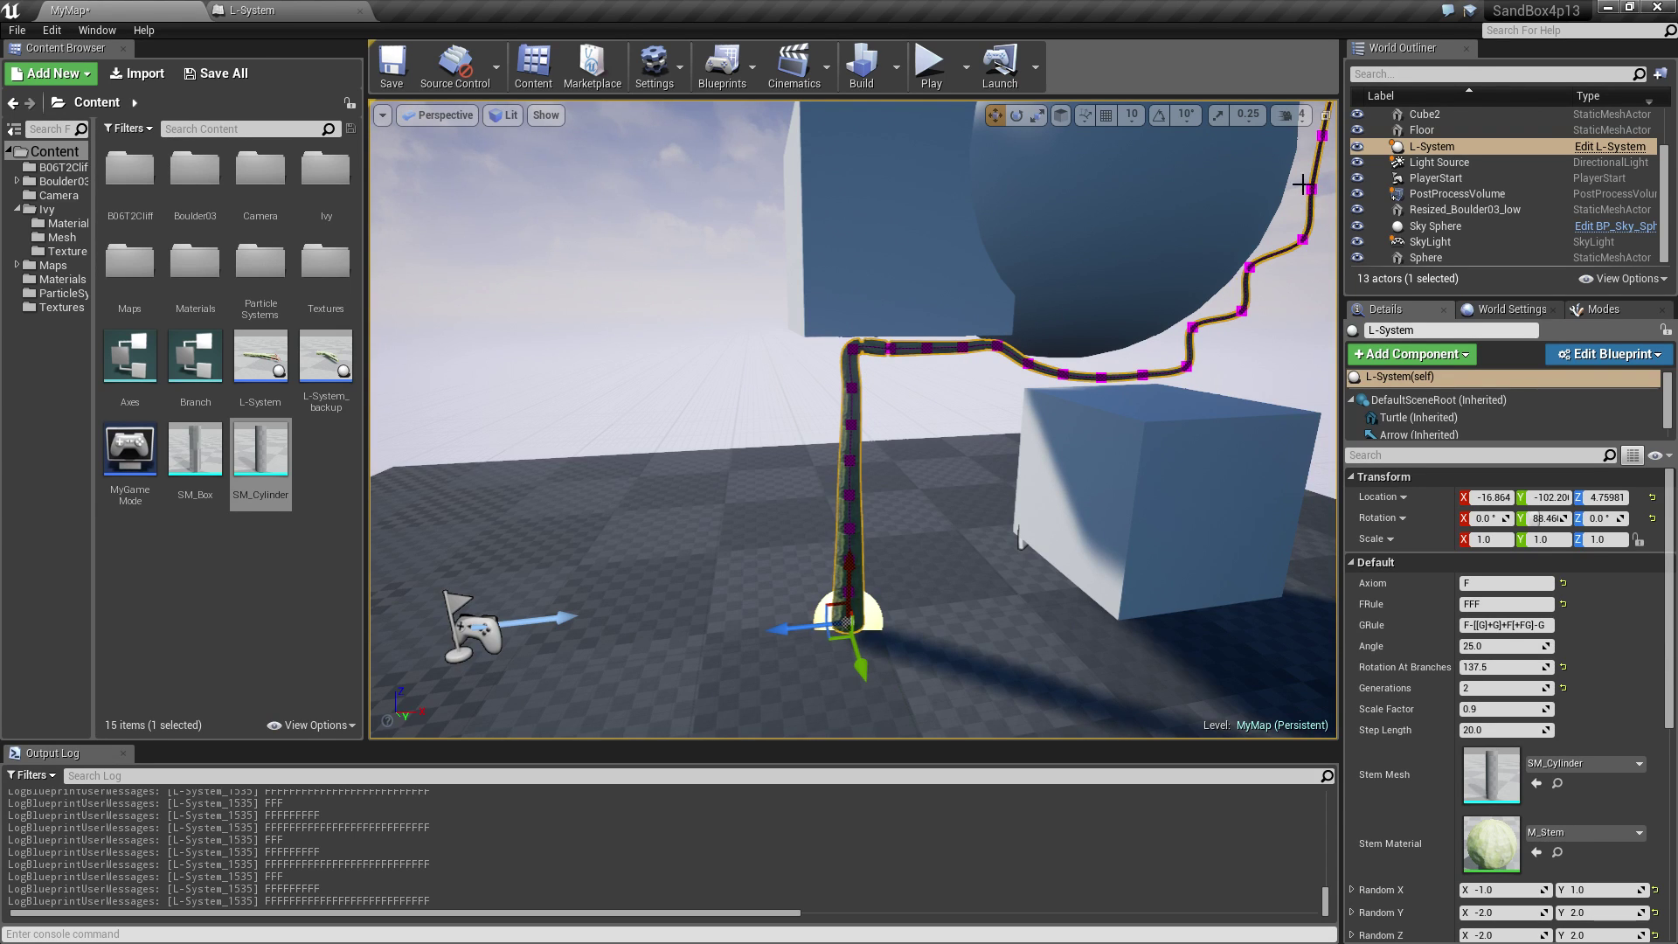
{"action": "right_click_drag", "start_coordinate": [1129, 318], "coordinate": [1264, 229]}
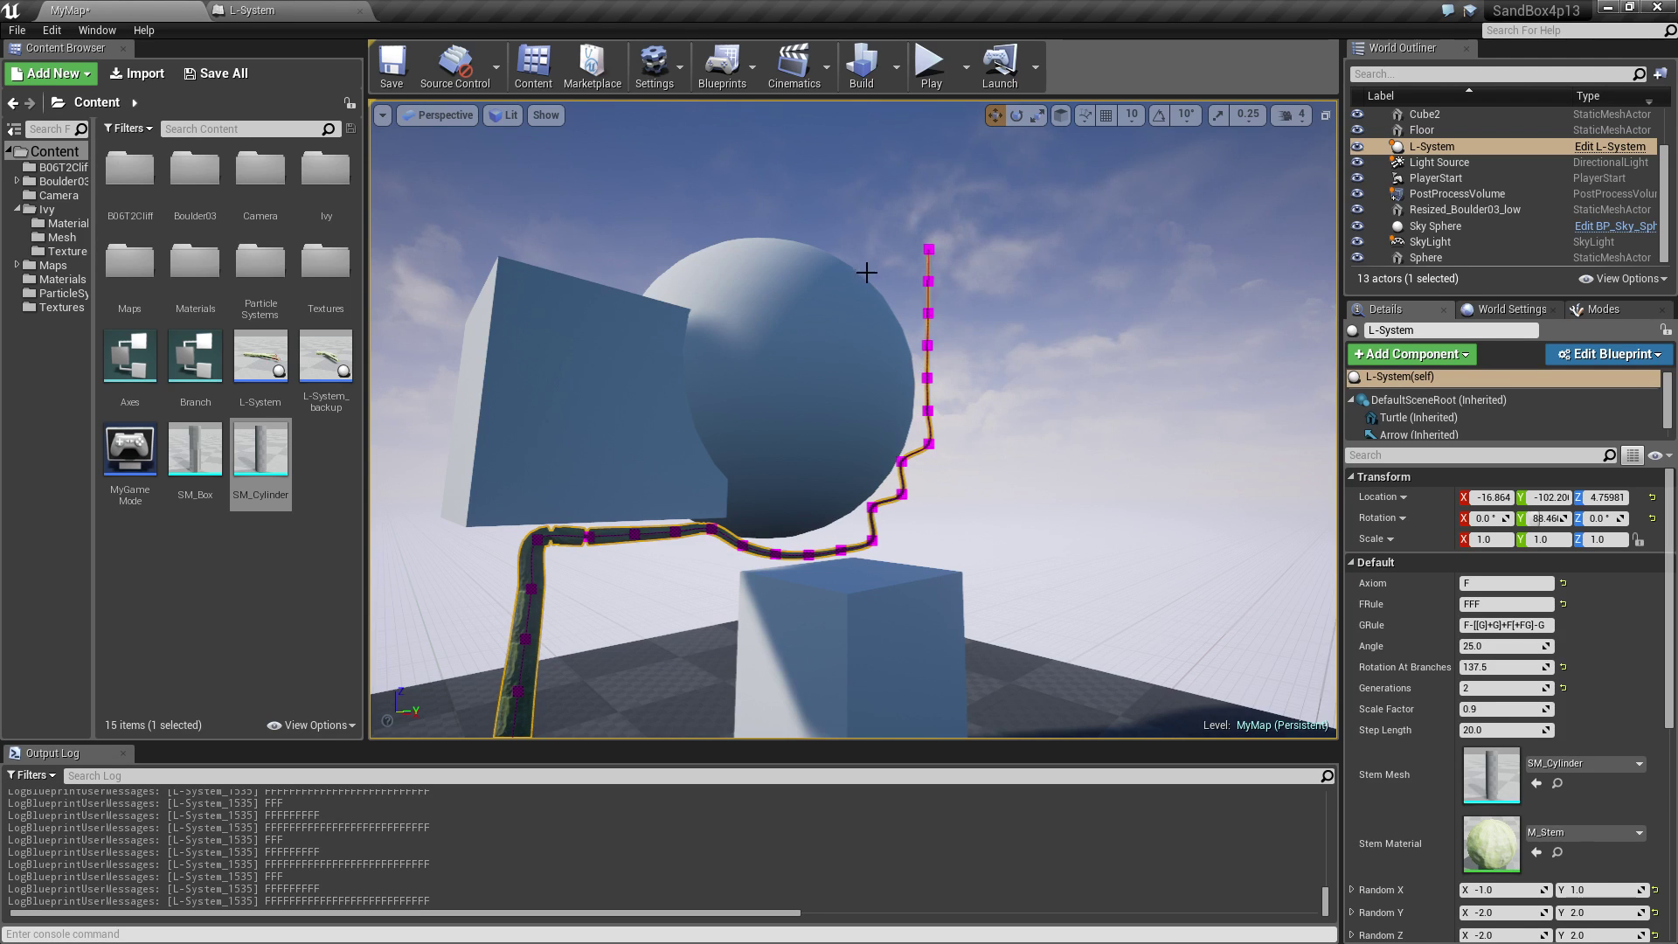
{"action": "right_click_drag", "start_coordinate": [881, 492], "coordinate": [826, 577]}
{"action": "right_click_drag", "start_coordinate": [803, 496], "coordinate": [881, 489]}
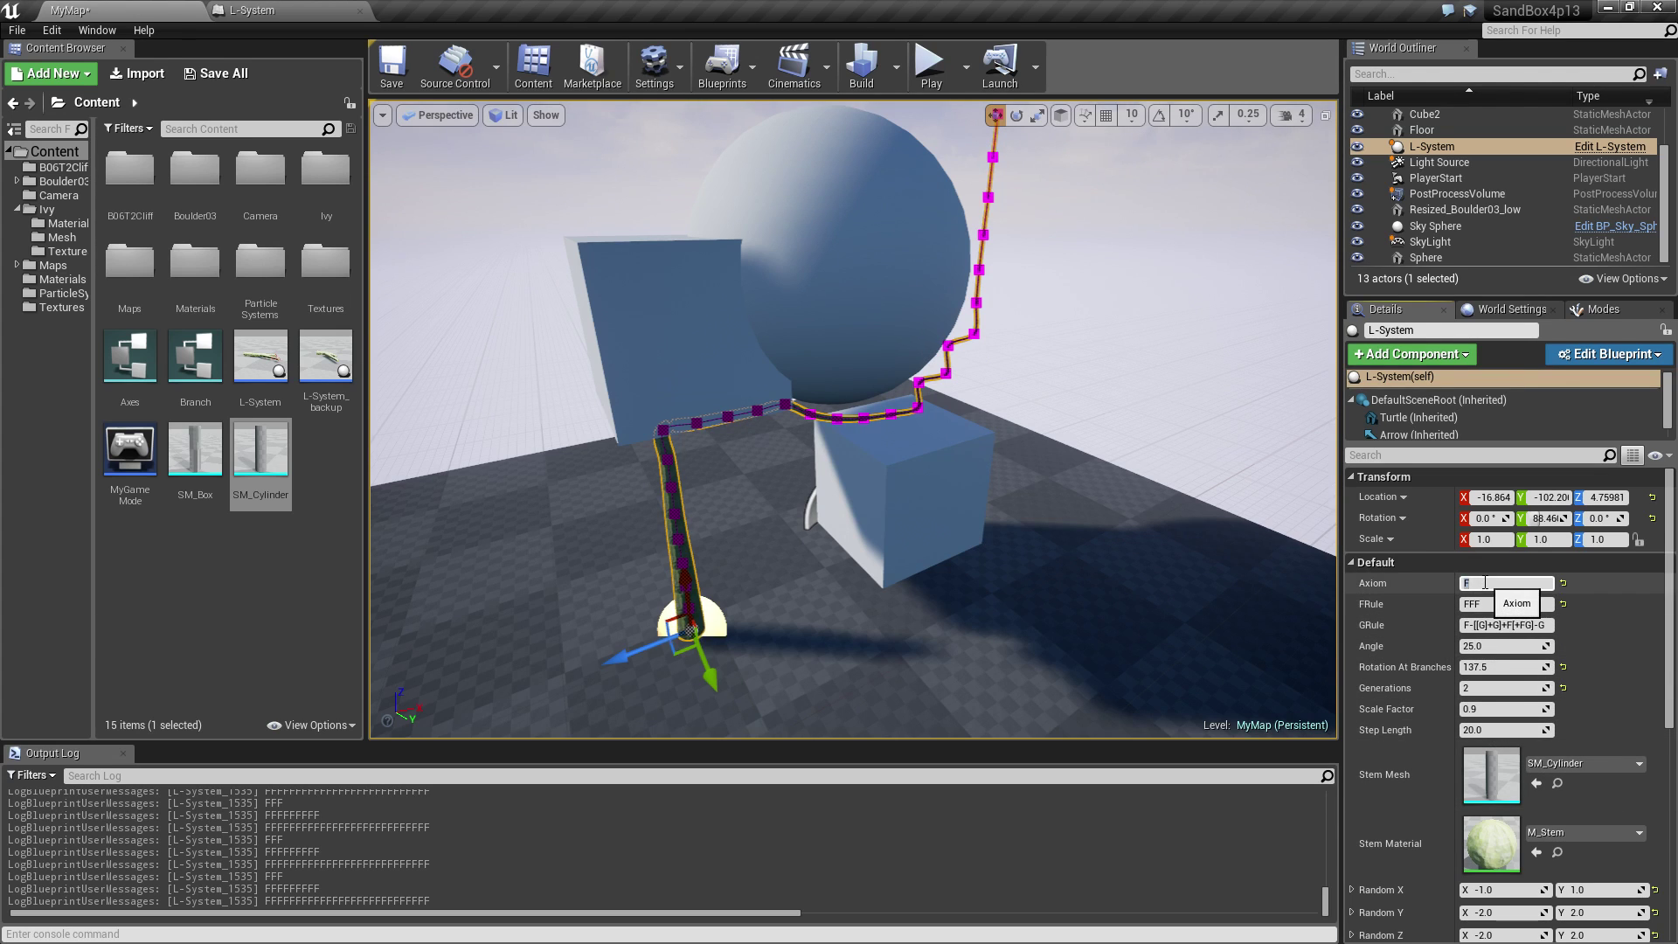
Set the L-System's Axiom to G and its FRule to FF.
{"action": "type", "text": "G"}
{"action": "key", "text": "Tab"}
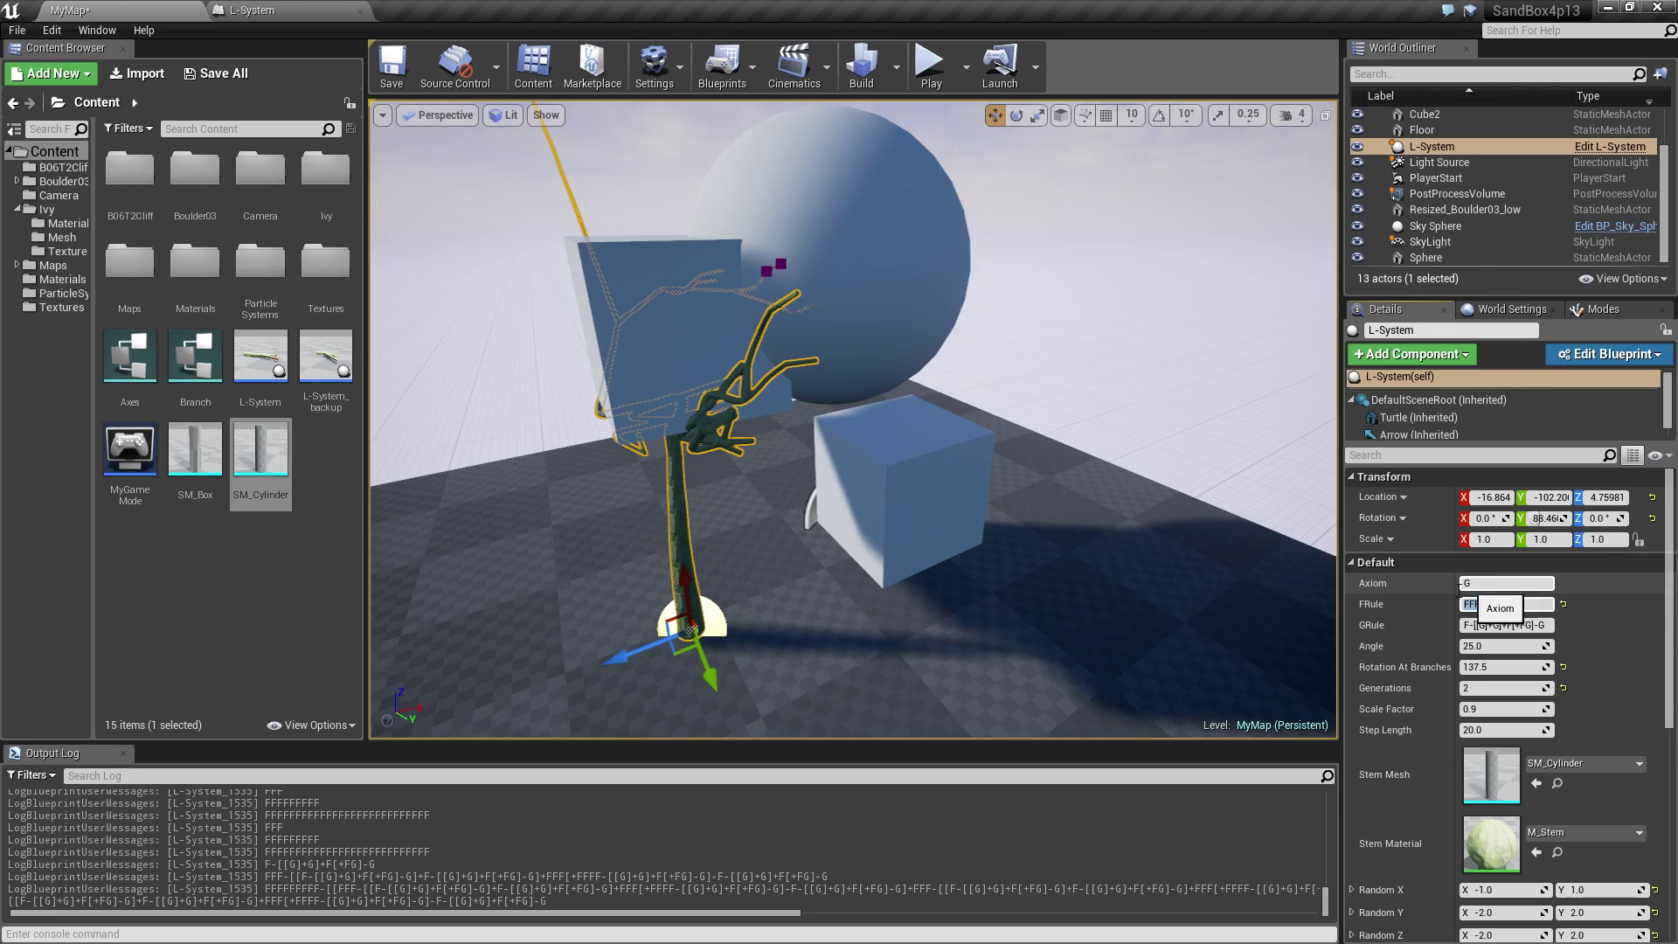
{"action": "left_click", "coordinate": [1486, 691]}
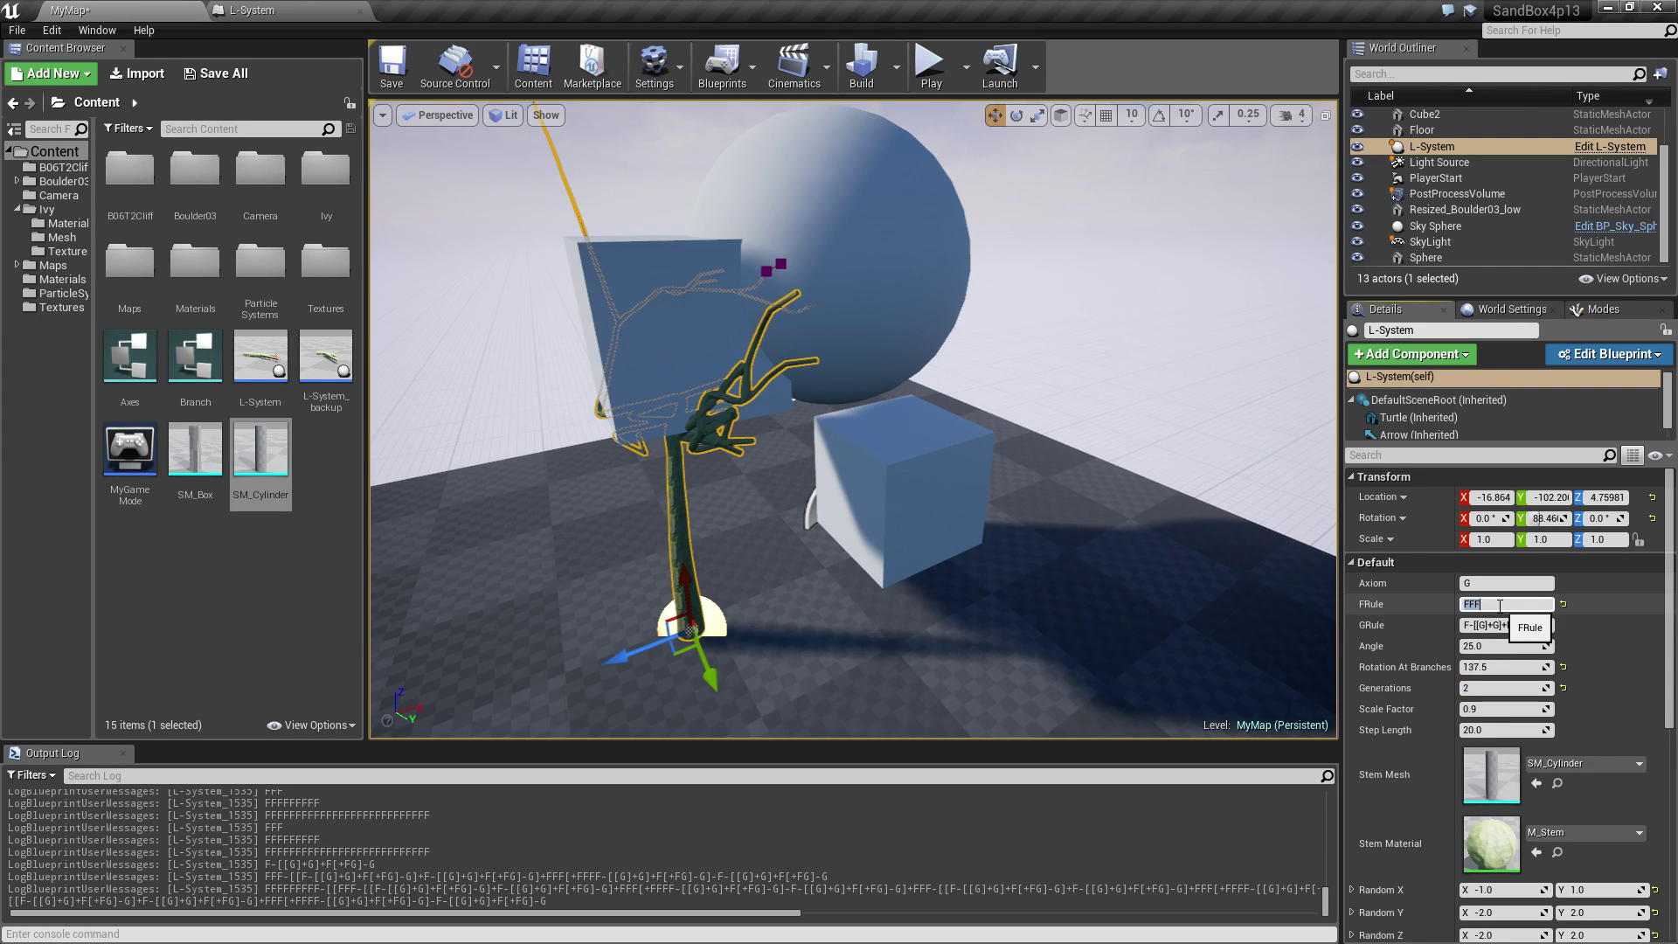
{"action": "left_click", "coordinate": [1500, 605]}
{"action": "type", "text": "FF"}
{"action": "key", "text": "Return"}
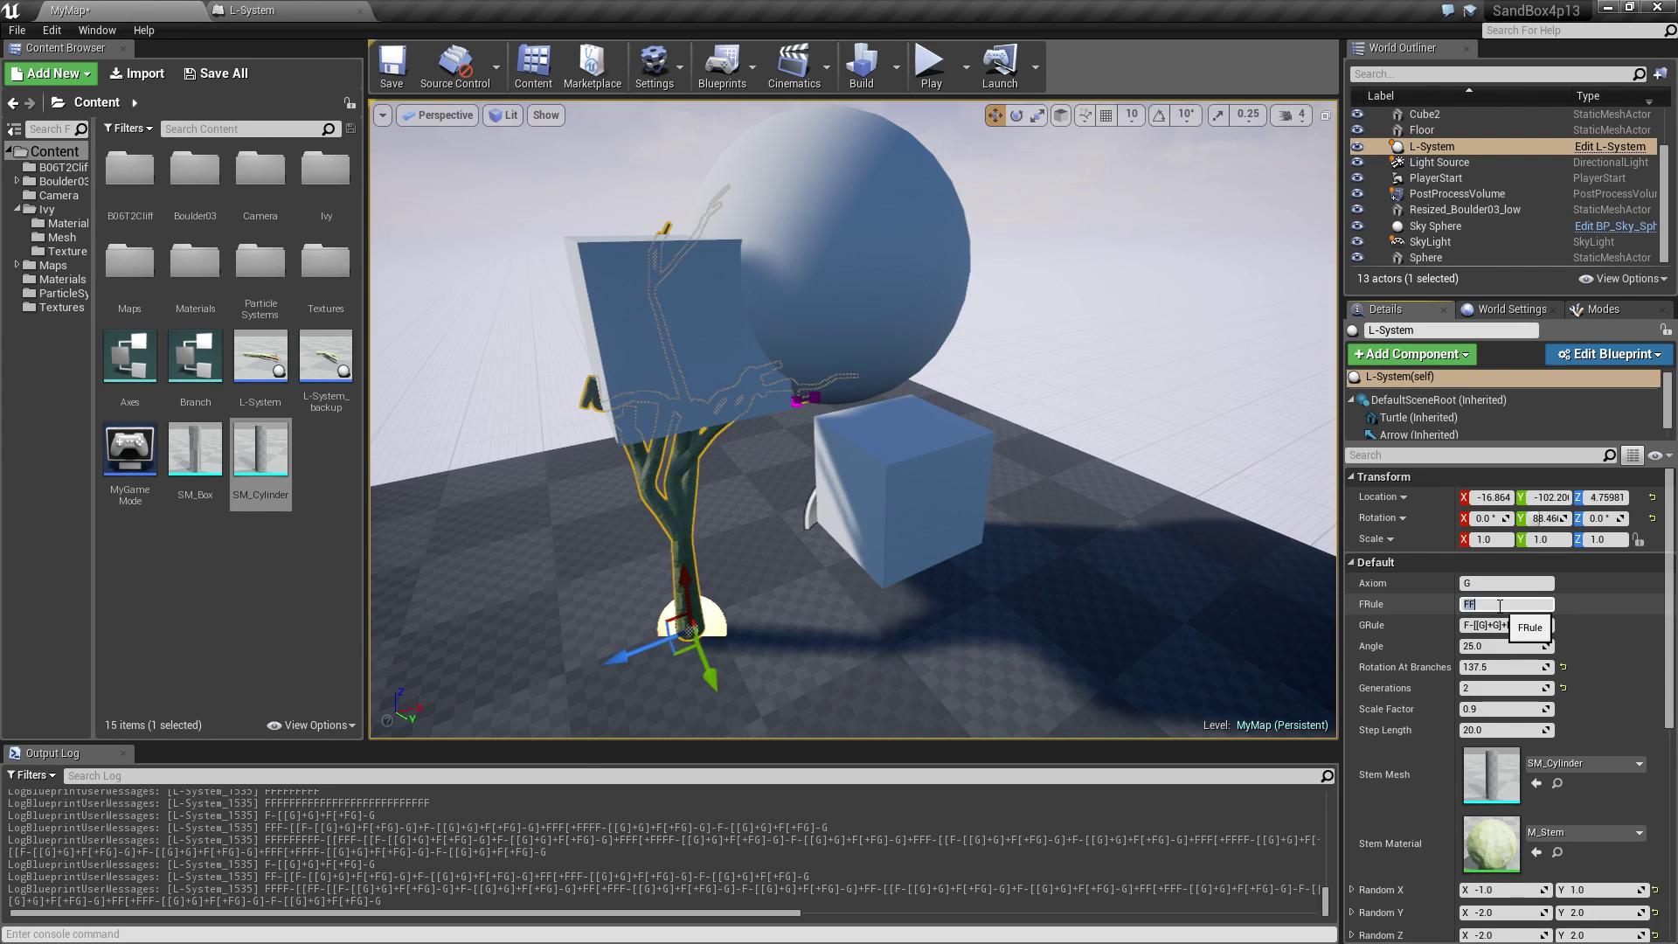
Set the L-System's Step Length to 30 and move the plant closer to the cube on the floor.
{"action": "left_click", "coordinate": [1495, 730]}
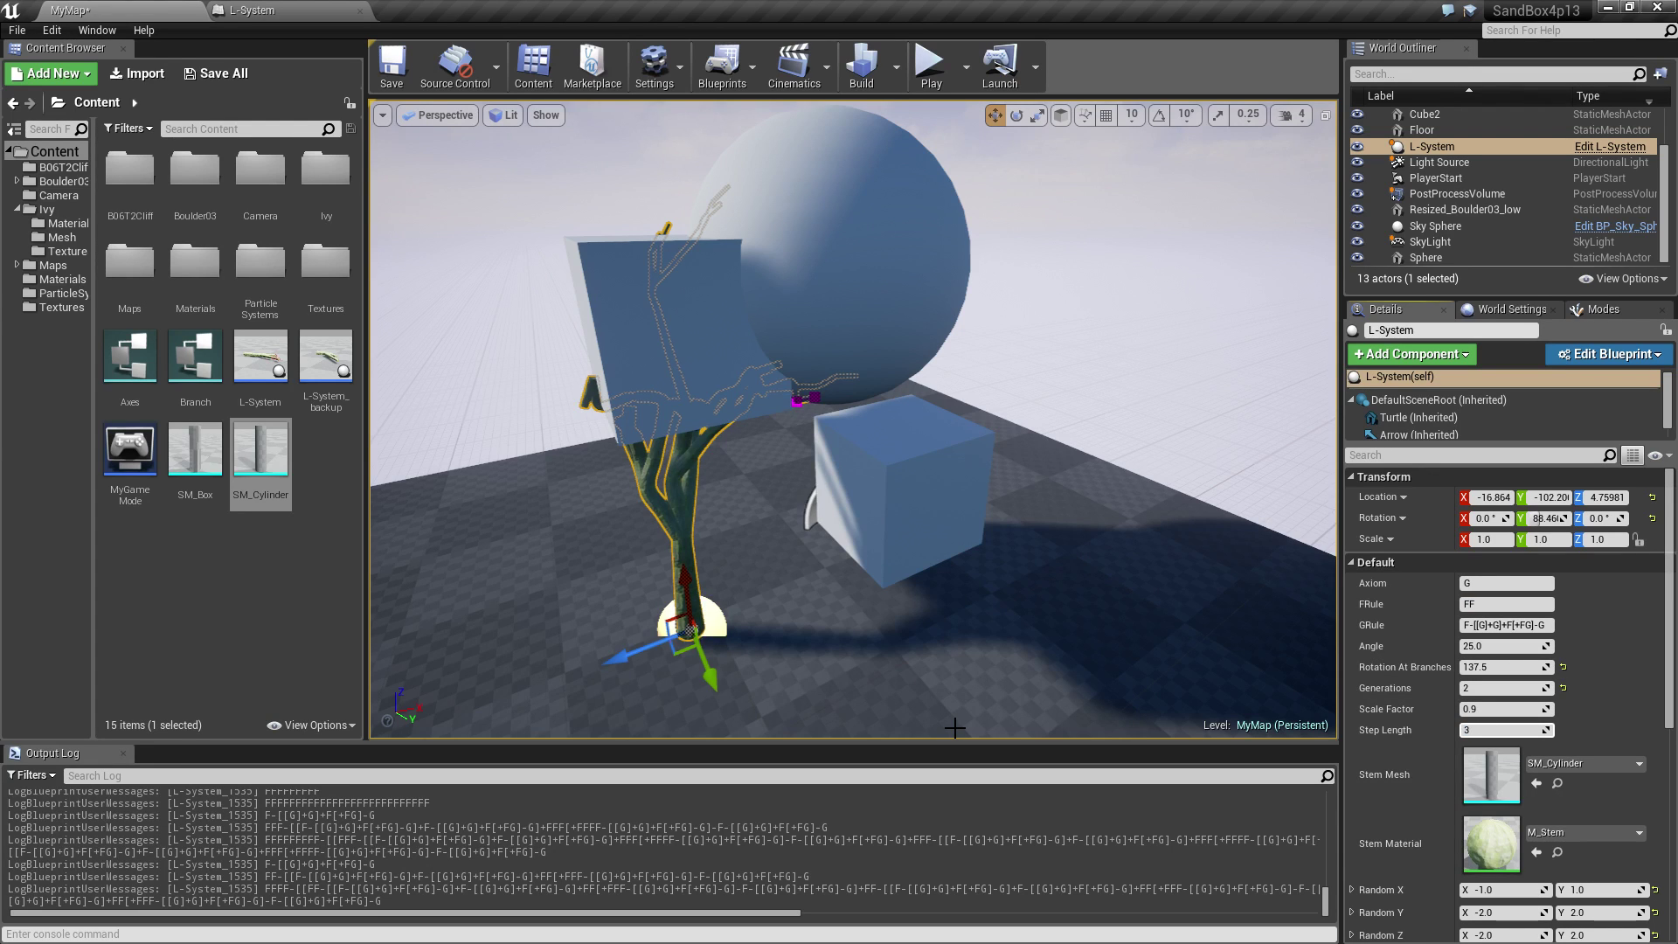
{"action": "type", "text": "30"}
{"action": "key", "text": "Return"}
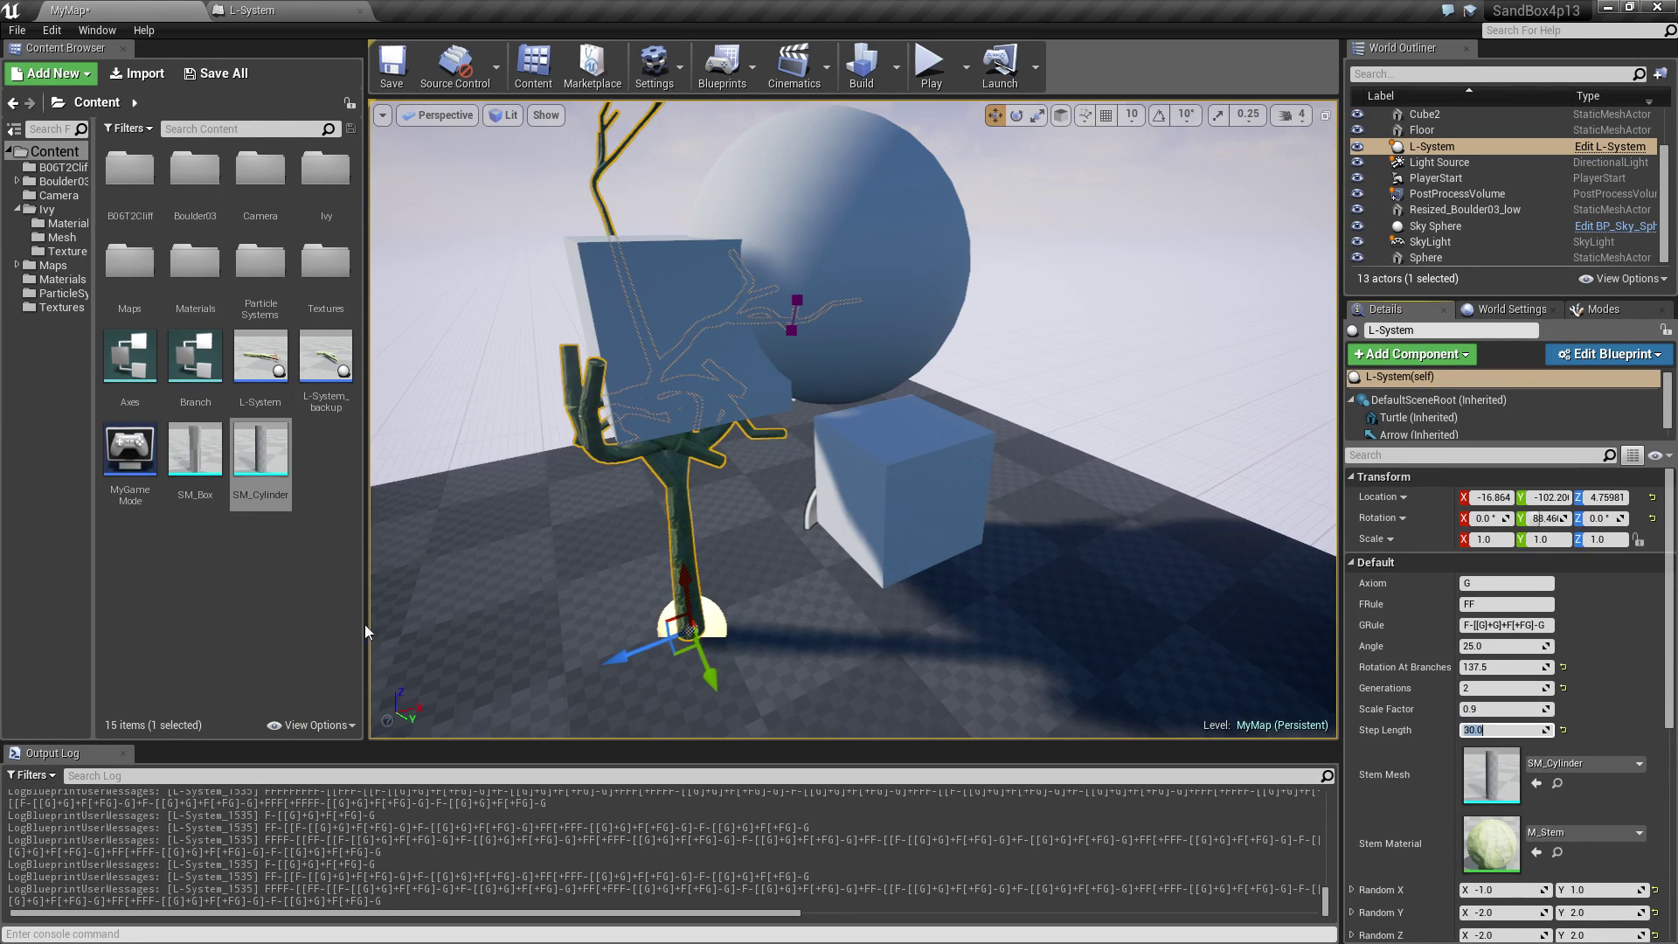
{"action": "left_click_drag", "start_coordinate": [683, 652], "coordinate": [784, 643]}
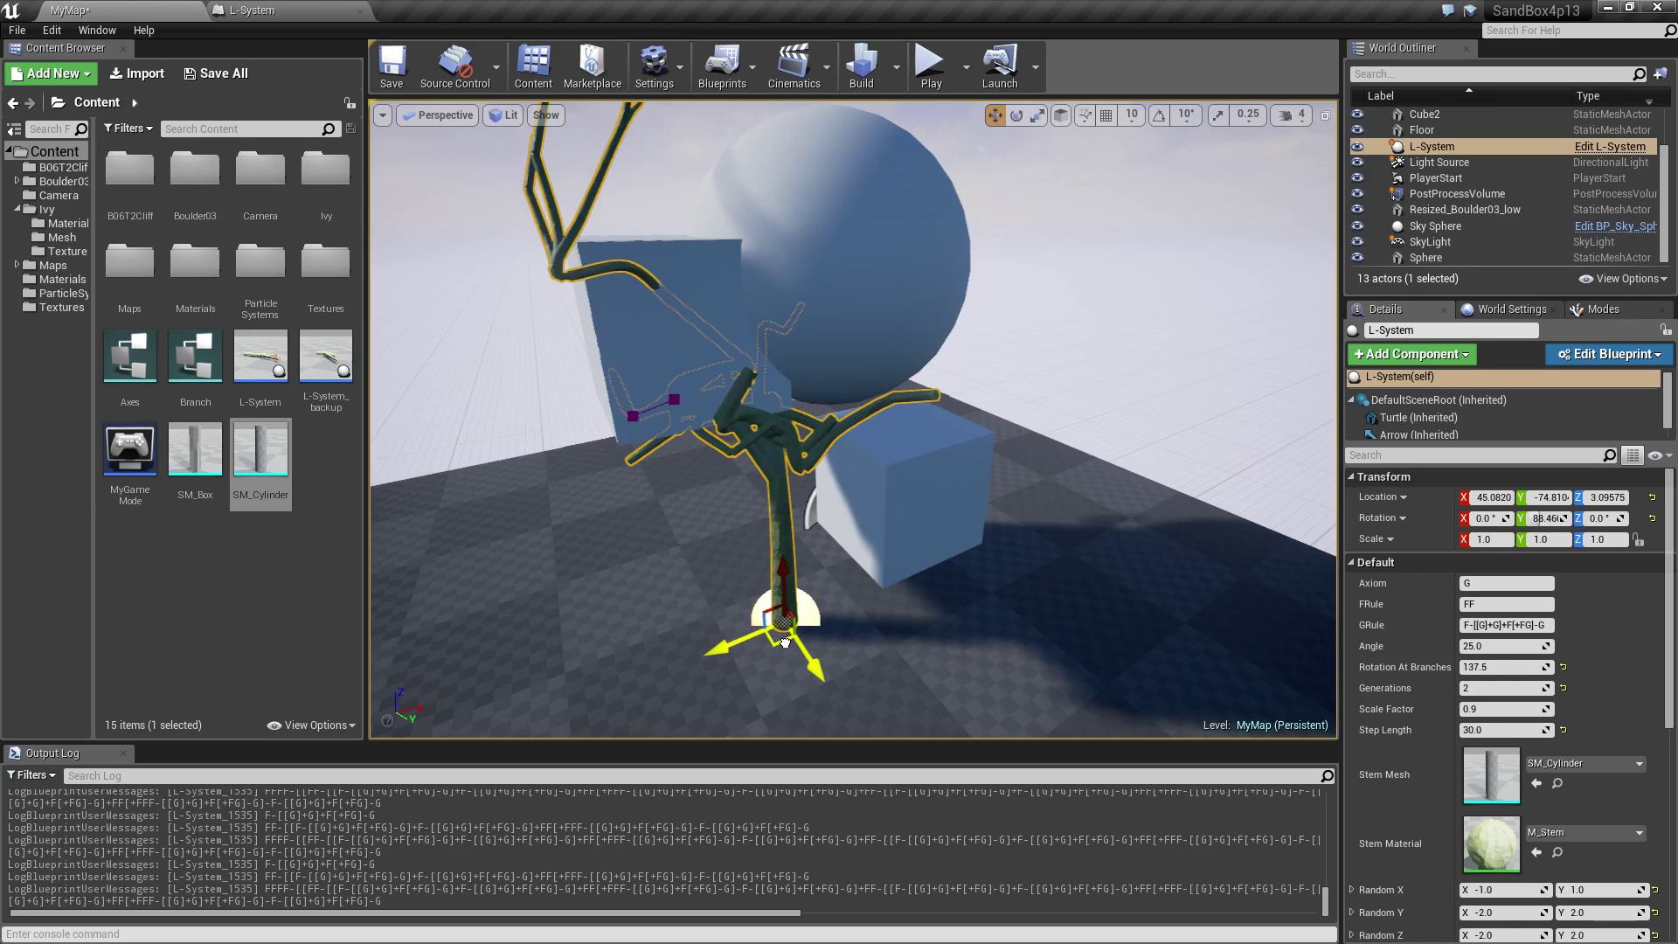
Set the L-System's Generations to 3 and reposition the plant near the cubes to view its denser branches.
{"action": "left_click", "coordinate": [1505, 688]}
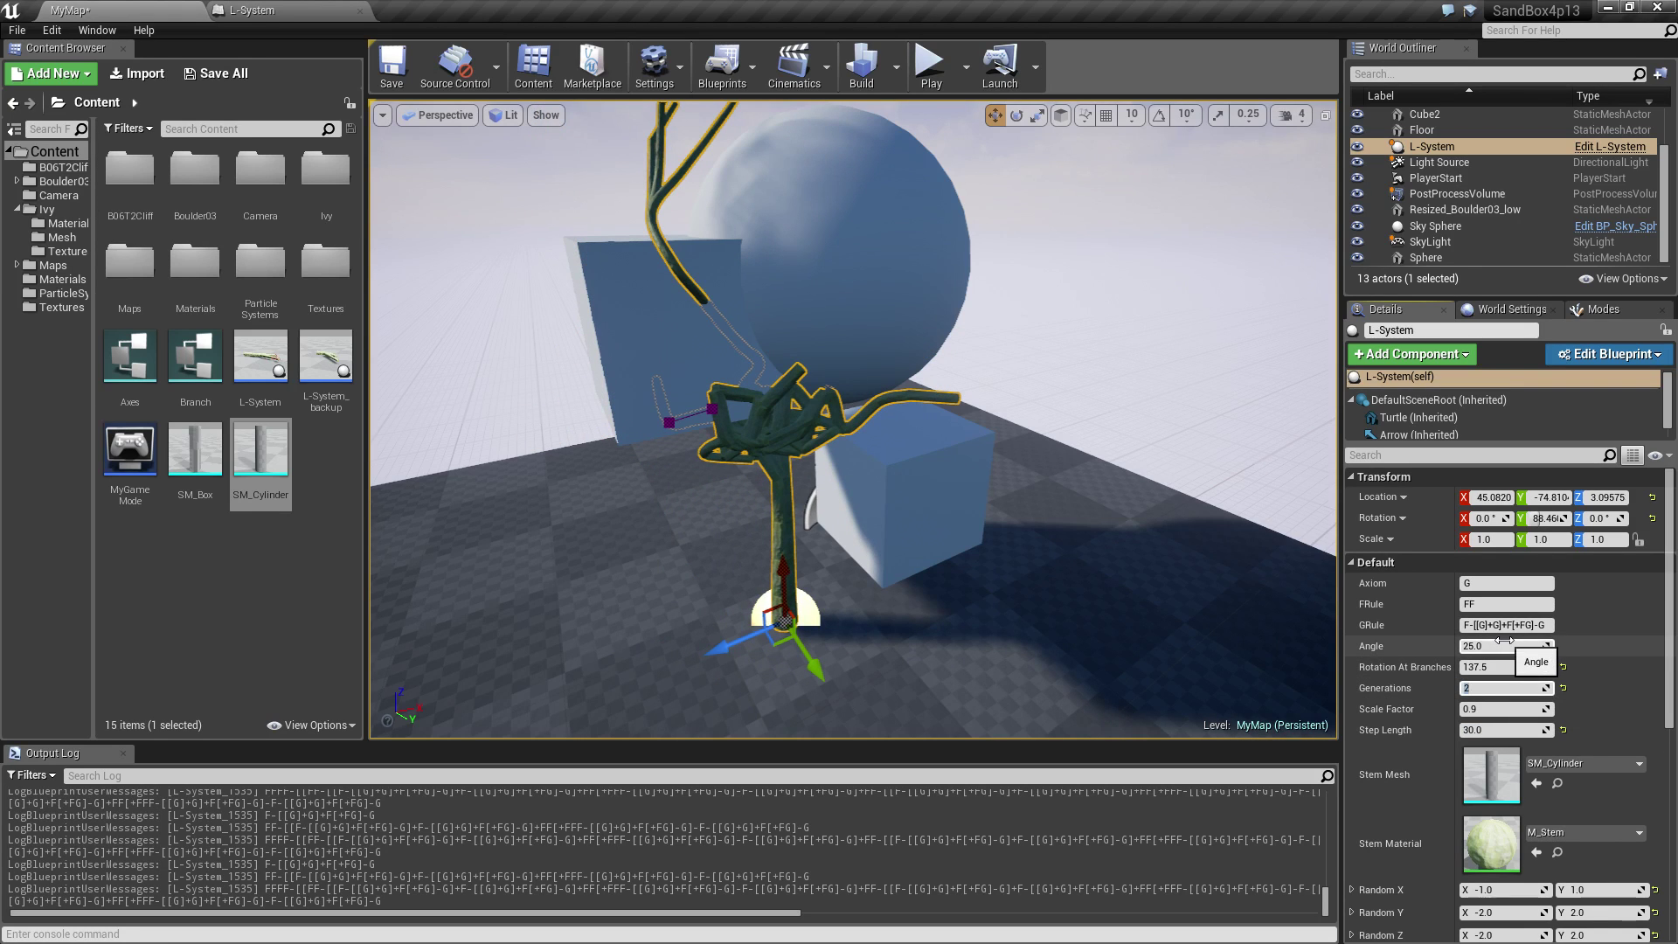
{"action": "key", "text": "Return"}
{"action": "right_click_drag", "start_coordinate": [646, 508], "coordinate": [822, 402]}
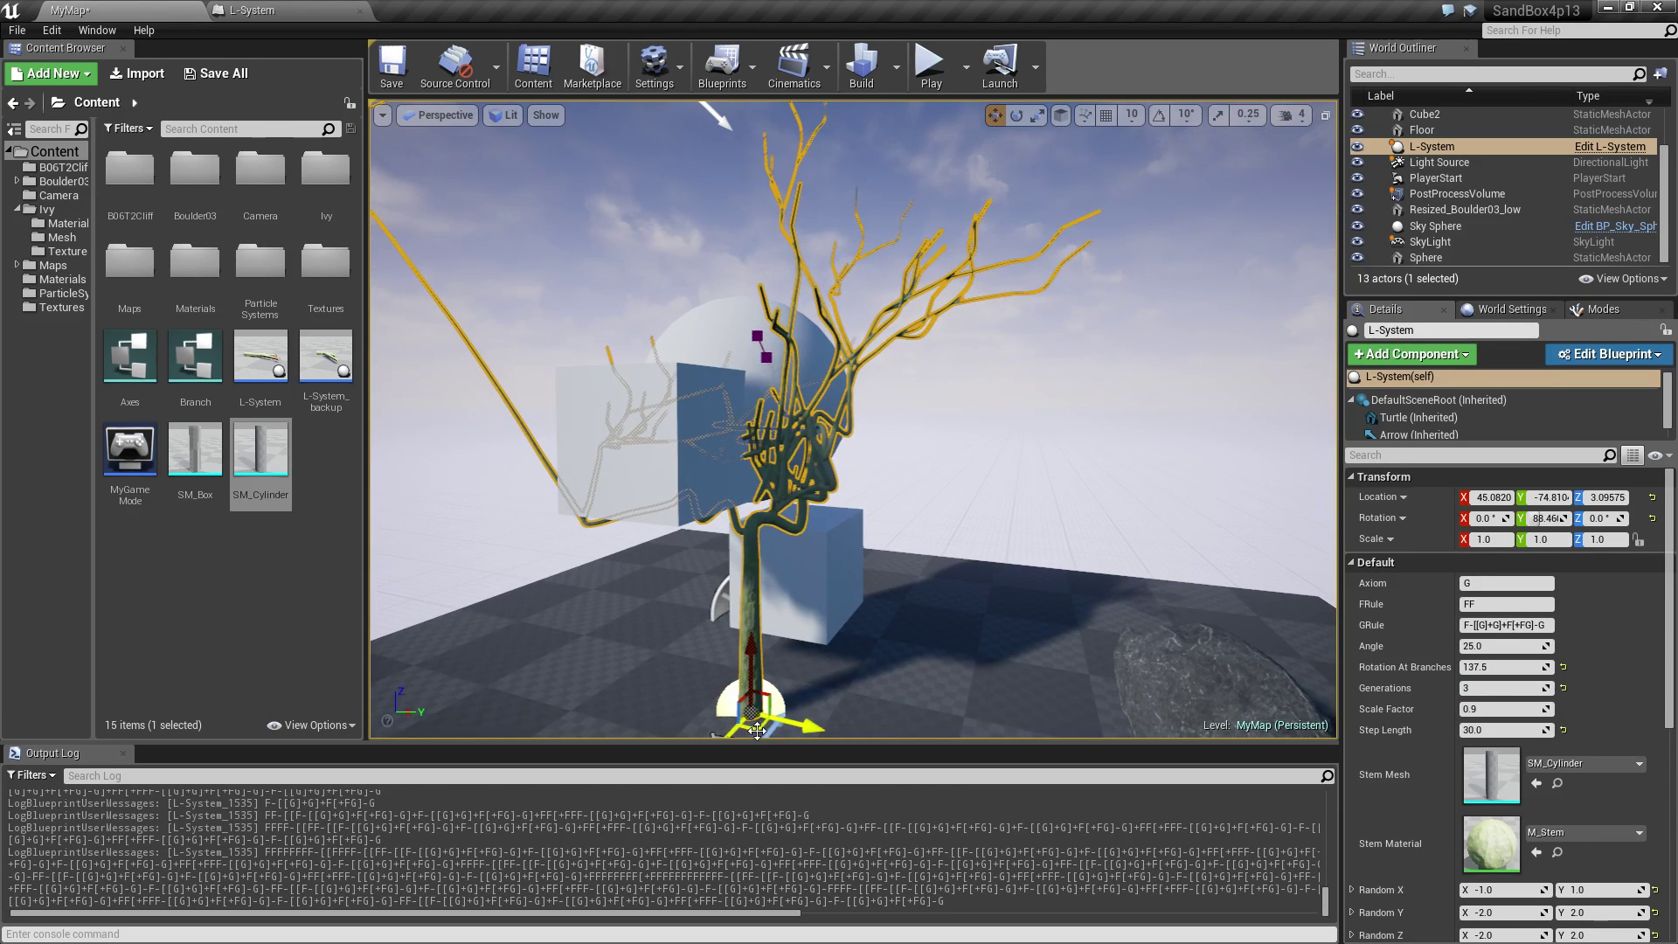
{"action": "left_click_drag", "start_coordinate": [758, 729], "coordinate": [689, 704]}
{"action": "mouse_move", "coordinate": [504, 506]}
{"action": "right_mouse_down"}
{"action": "mouse_move", "coordinate": [603, 503]}
{"action": "mouse_move", "coordinate": [524, 503]}
{"action": "mouse_move", "coordinate": [594, 498]}
{"action": "mouse_move", "coordinate": [542, 490]}
{"action": "mouse_move", "coordinate": [559, 472]}
{"action": "mouse_move", "coordinate": [515, 516]}
{"action": "mouse_move", "coordinate": [564, 547]}
{"action": "mouse_move", "coordinate": [503, 507]}
{"action": "right_mouse_up"}
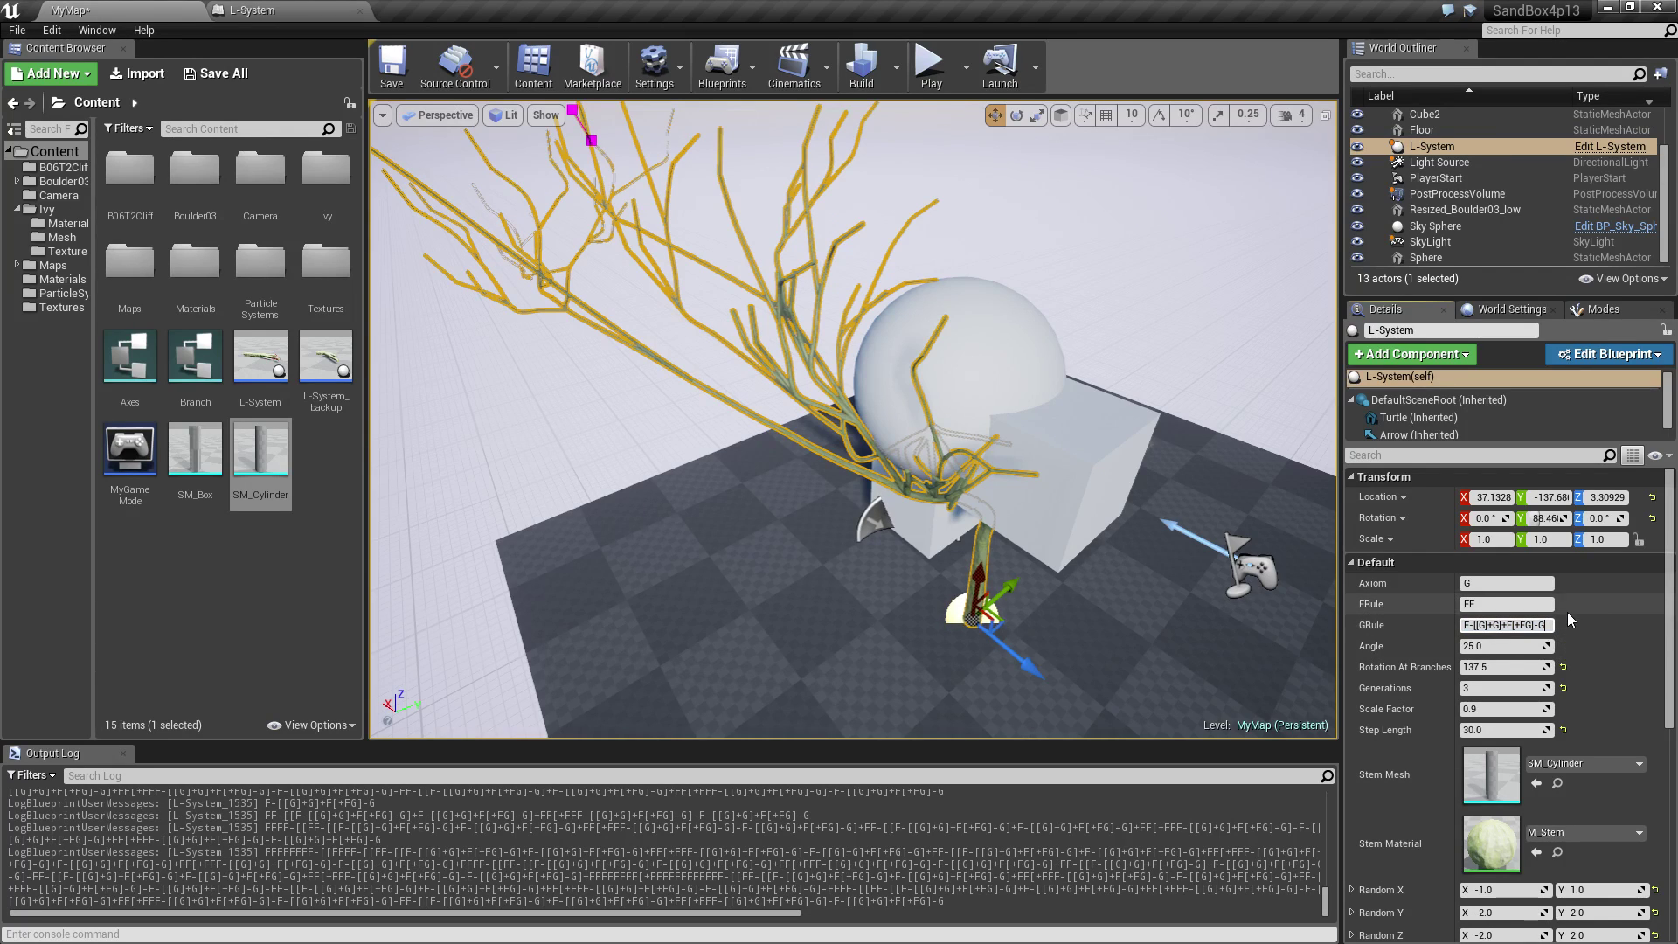
Replace the final G of the GRule with F, making it F-[[G]+G]+F[+FG]-F.
{"action": "type", "text": "F"}
{"action": "key", "text": "Return"}
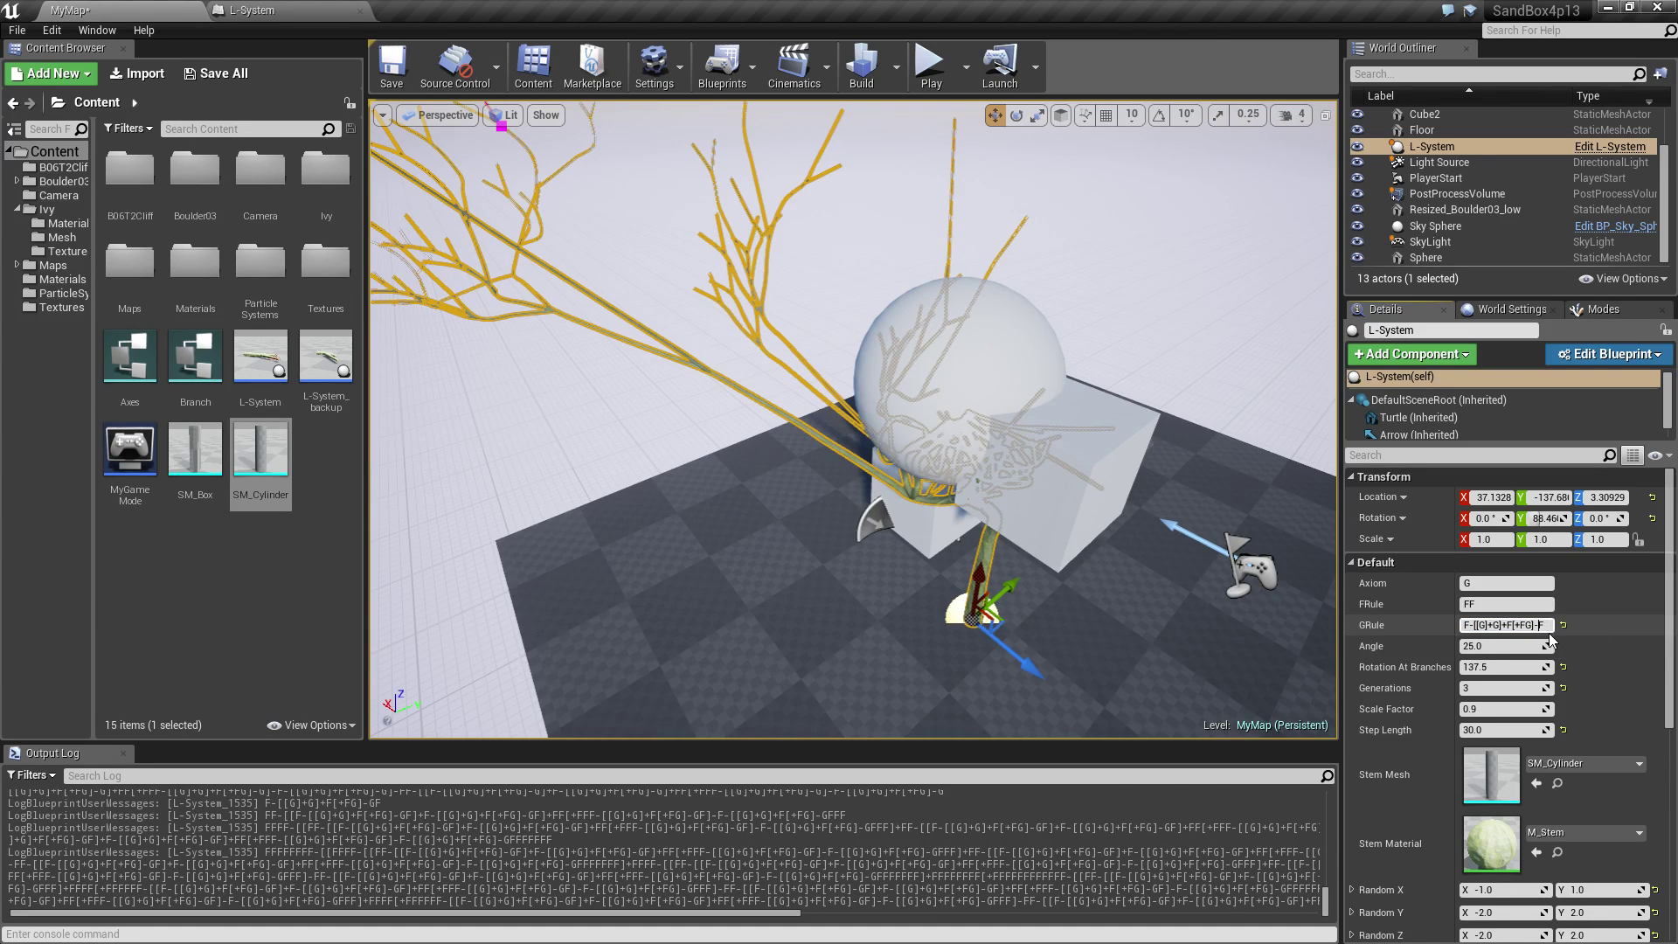
{"action": "key", "text": "Return"}
Change the first minus sign in the GRule to a plus, making it F+[[G]+G]+F[+FG]-F.
{"action": "right_click_drag", "start_coordinate": [986, 586], "coordinate": [1075, 699]}
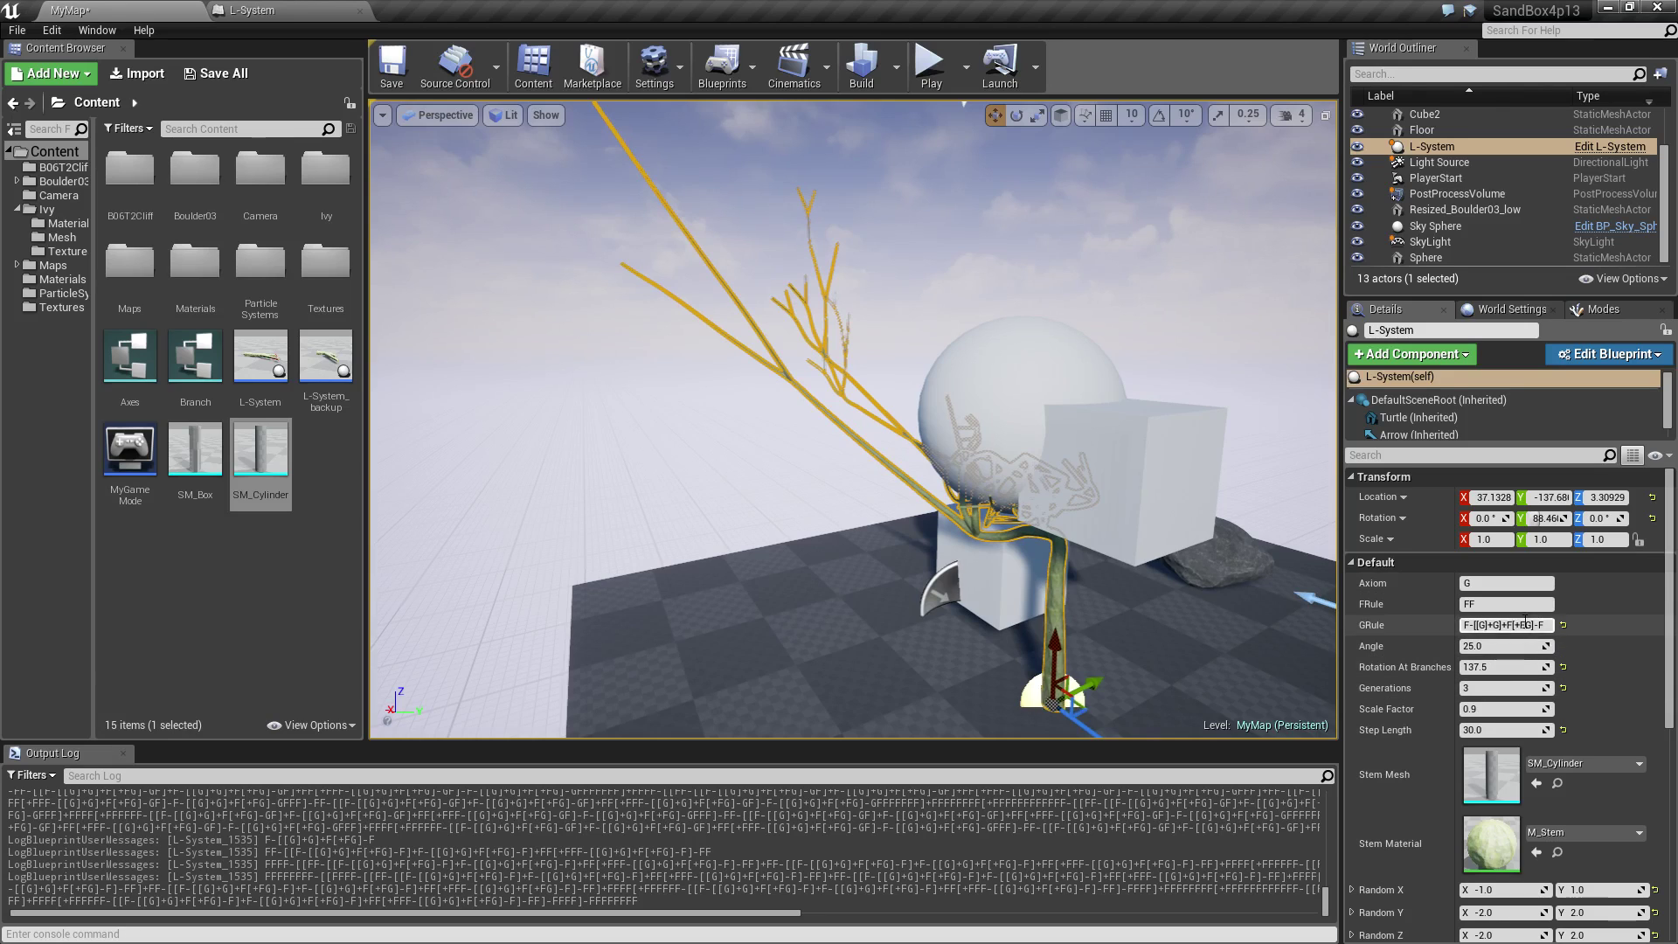
{"action": "left_click", "coordinate": [1469, 625]}
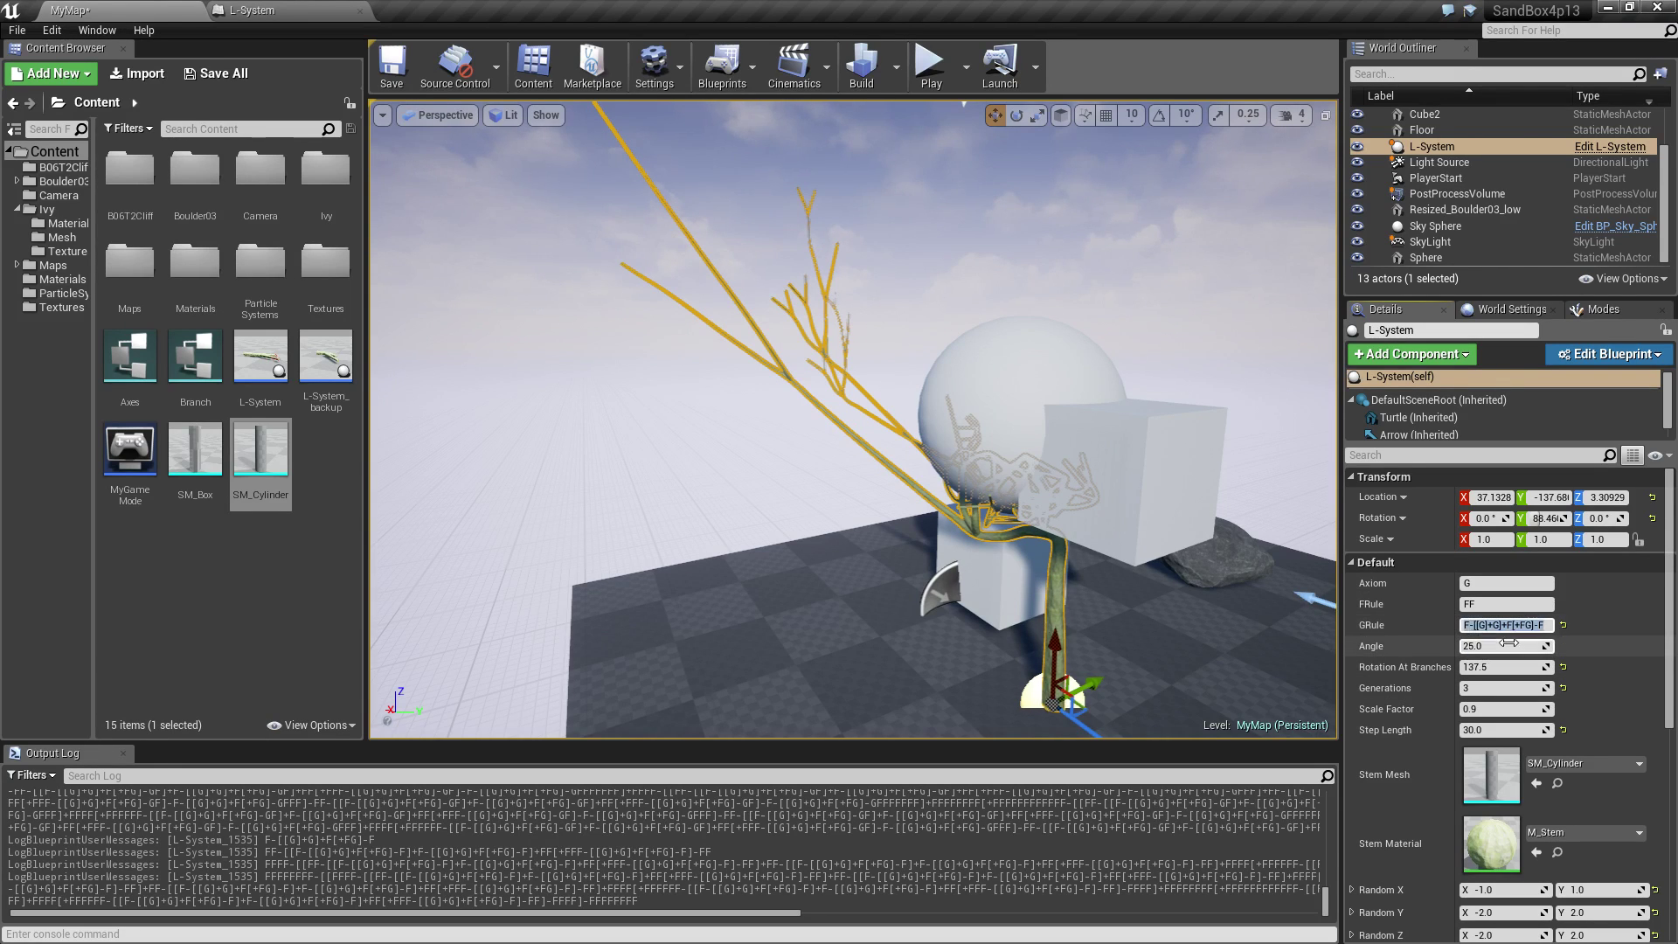
{"action": "left_click", "coordinate": [1473, 626]}
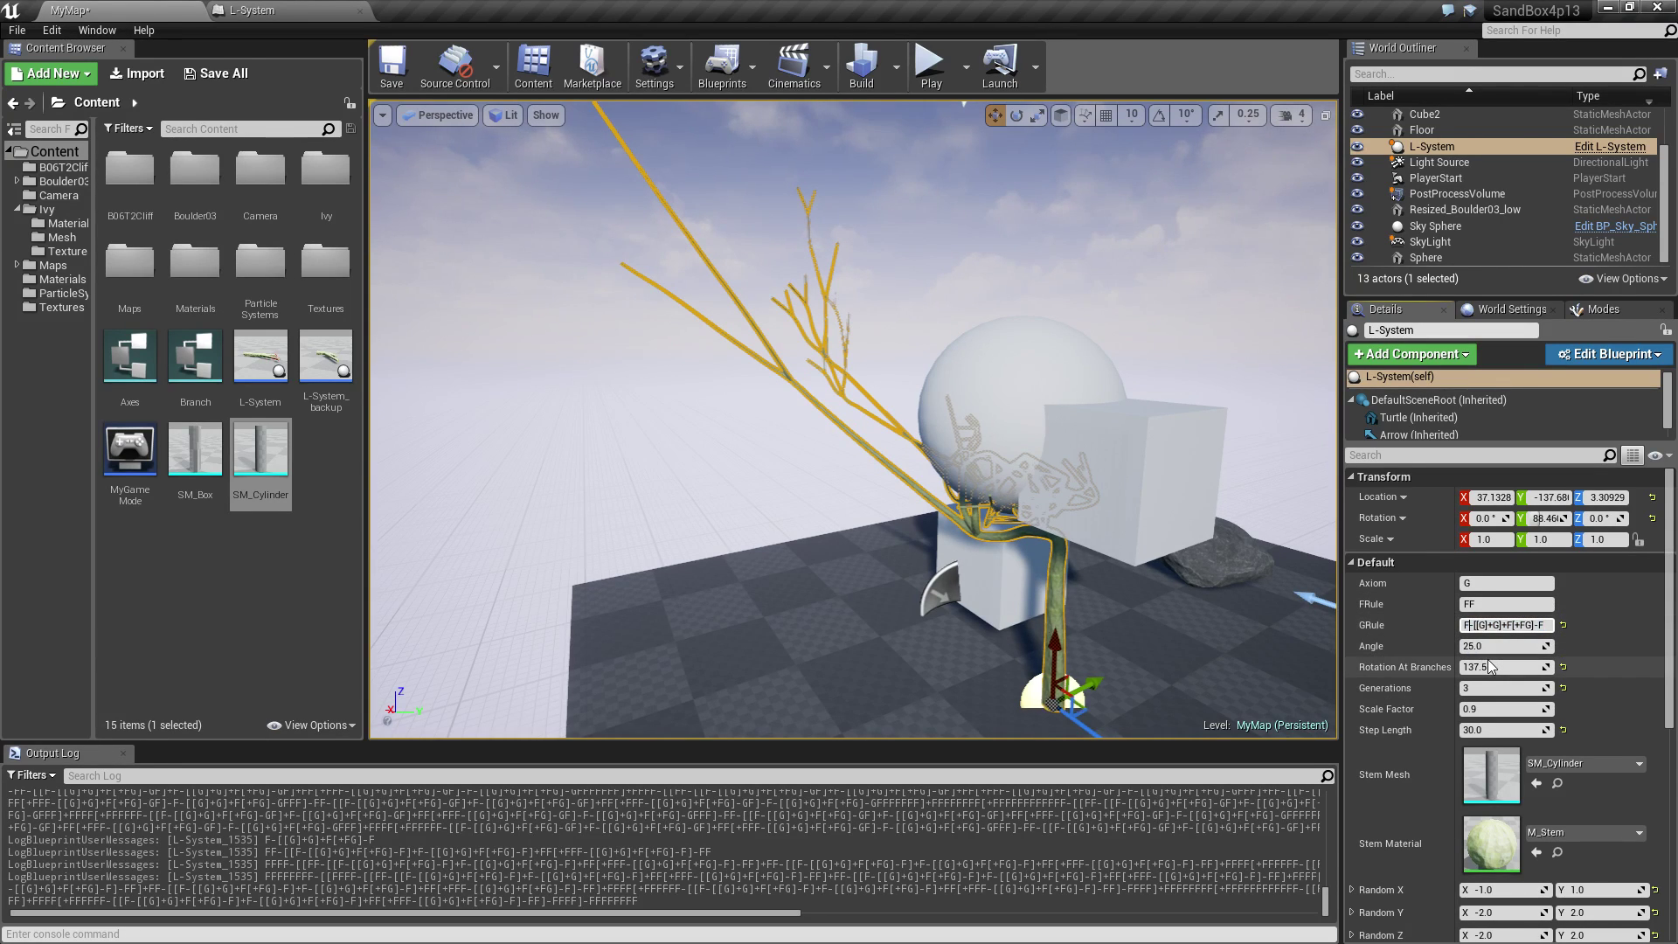
{"action": "key", "text": "BackSpace"}
{"action": "type", "text": "+"}
{"action": "key", "text": "Return"}
{"action": "right_click_drag", "start_coordinate": [1186, 568], "coordinate": [1312, 451]}
{"action": "key", "text": "f"}
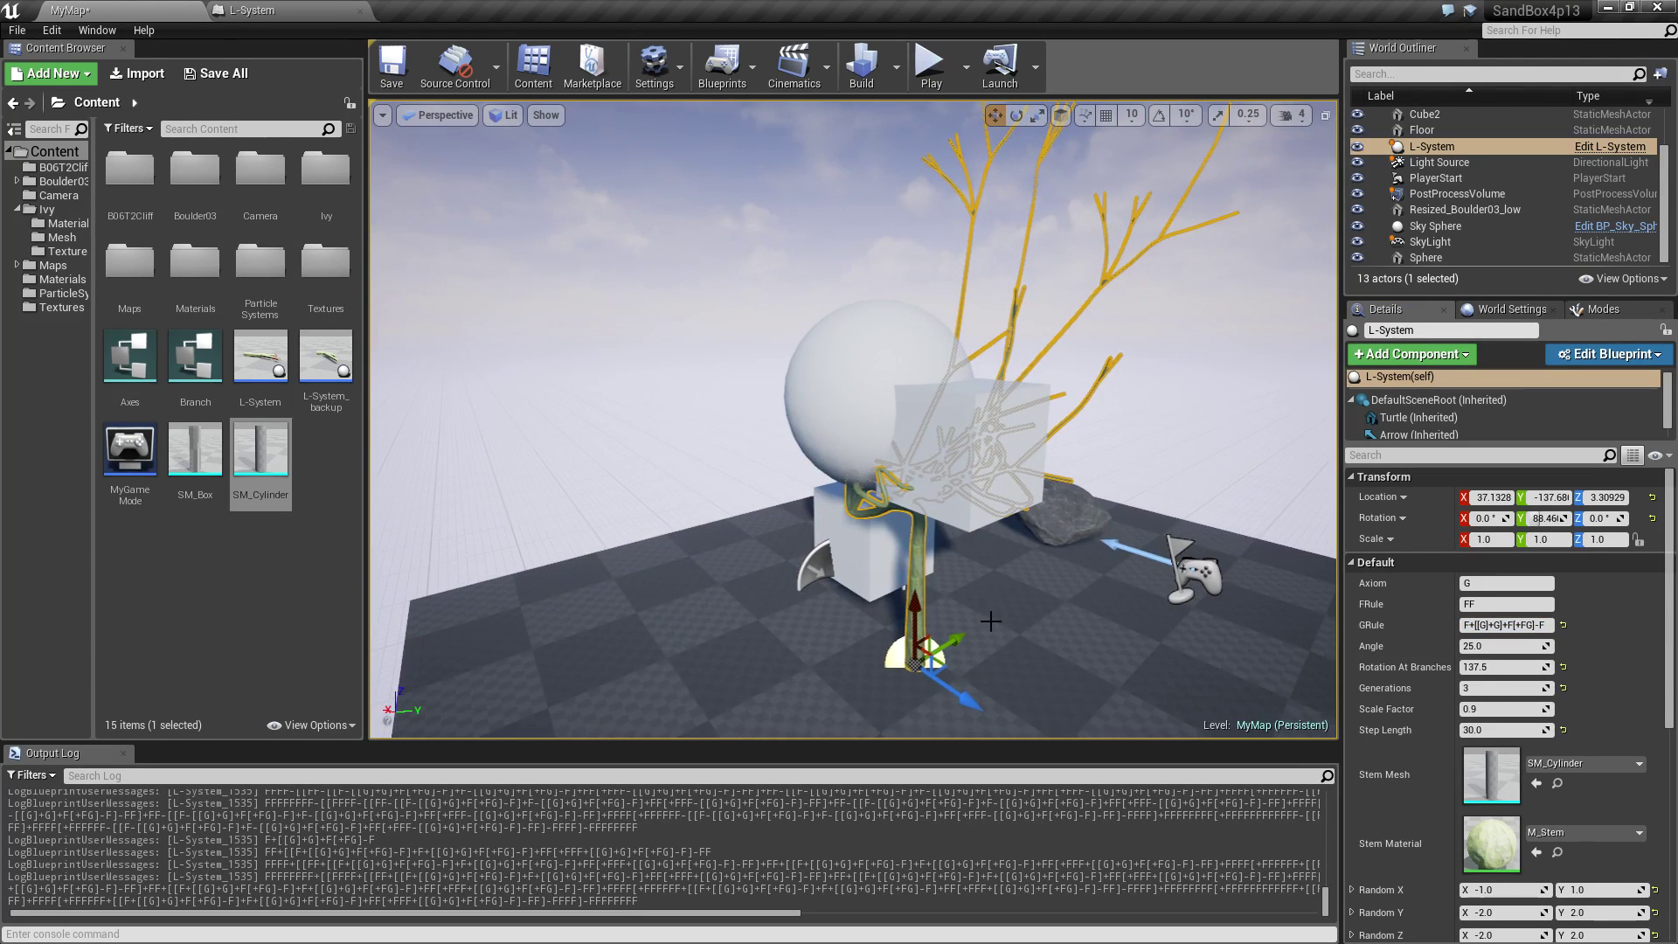
Set the L-System's Step Length to 25 and view the regenerated plant from another side.
{"action": "left_click", "coordinate": [1478, 729]}
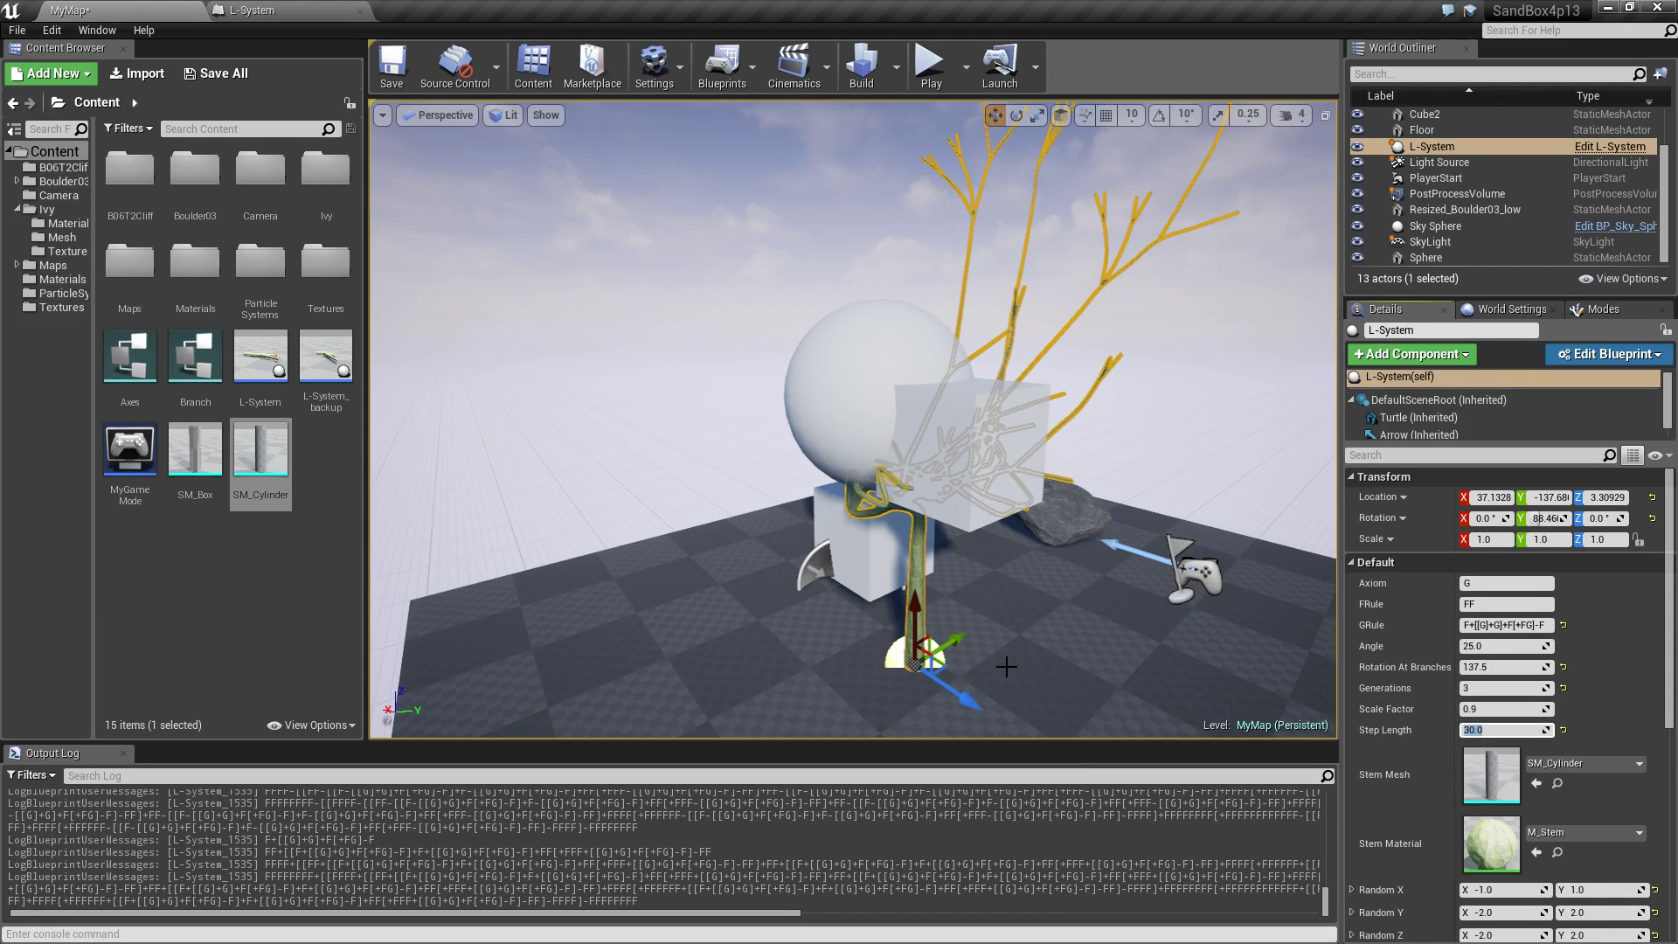
{"action": "type", "text": "25"}
{"action": "key", "text": "Return"}
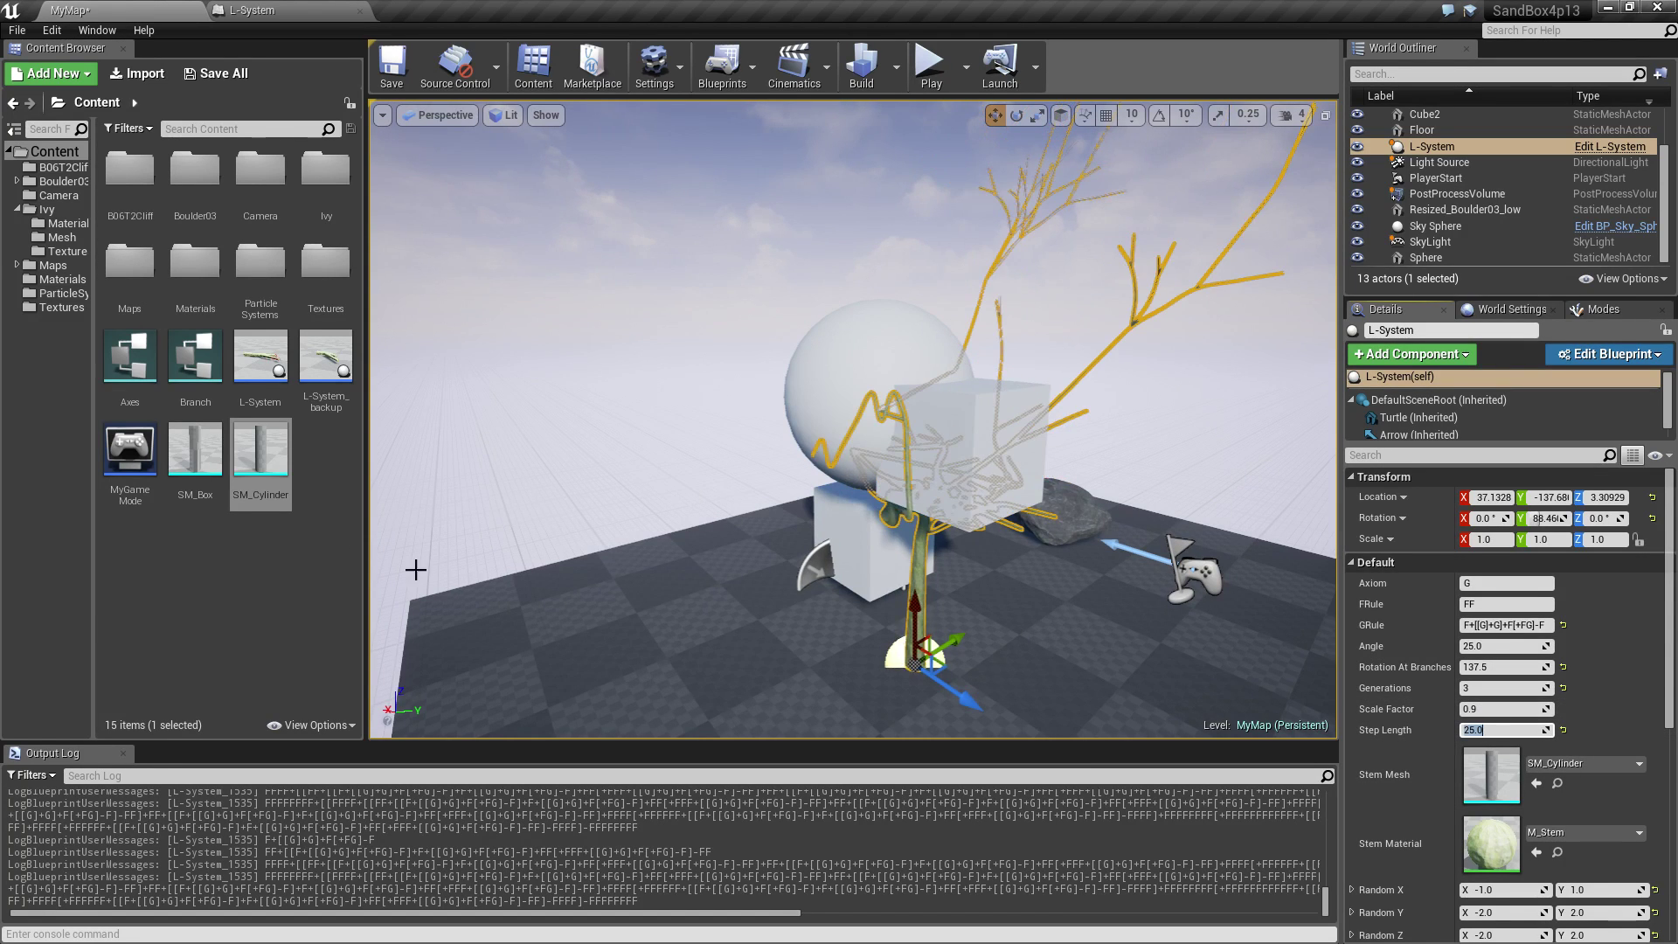
{"action": "right_click_drag", "start_coordinate": [792, 411], "coordinate": [822, 490]}
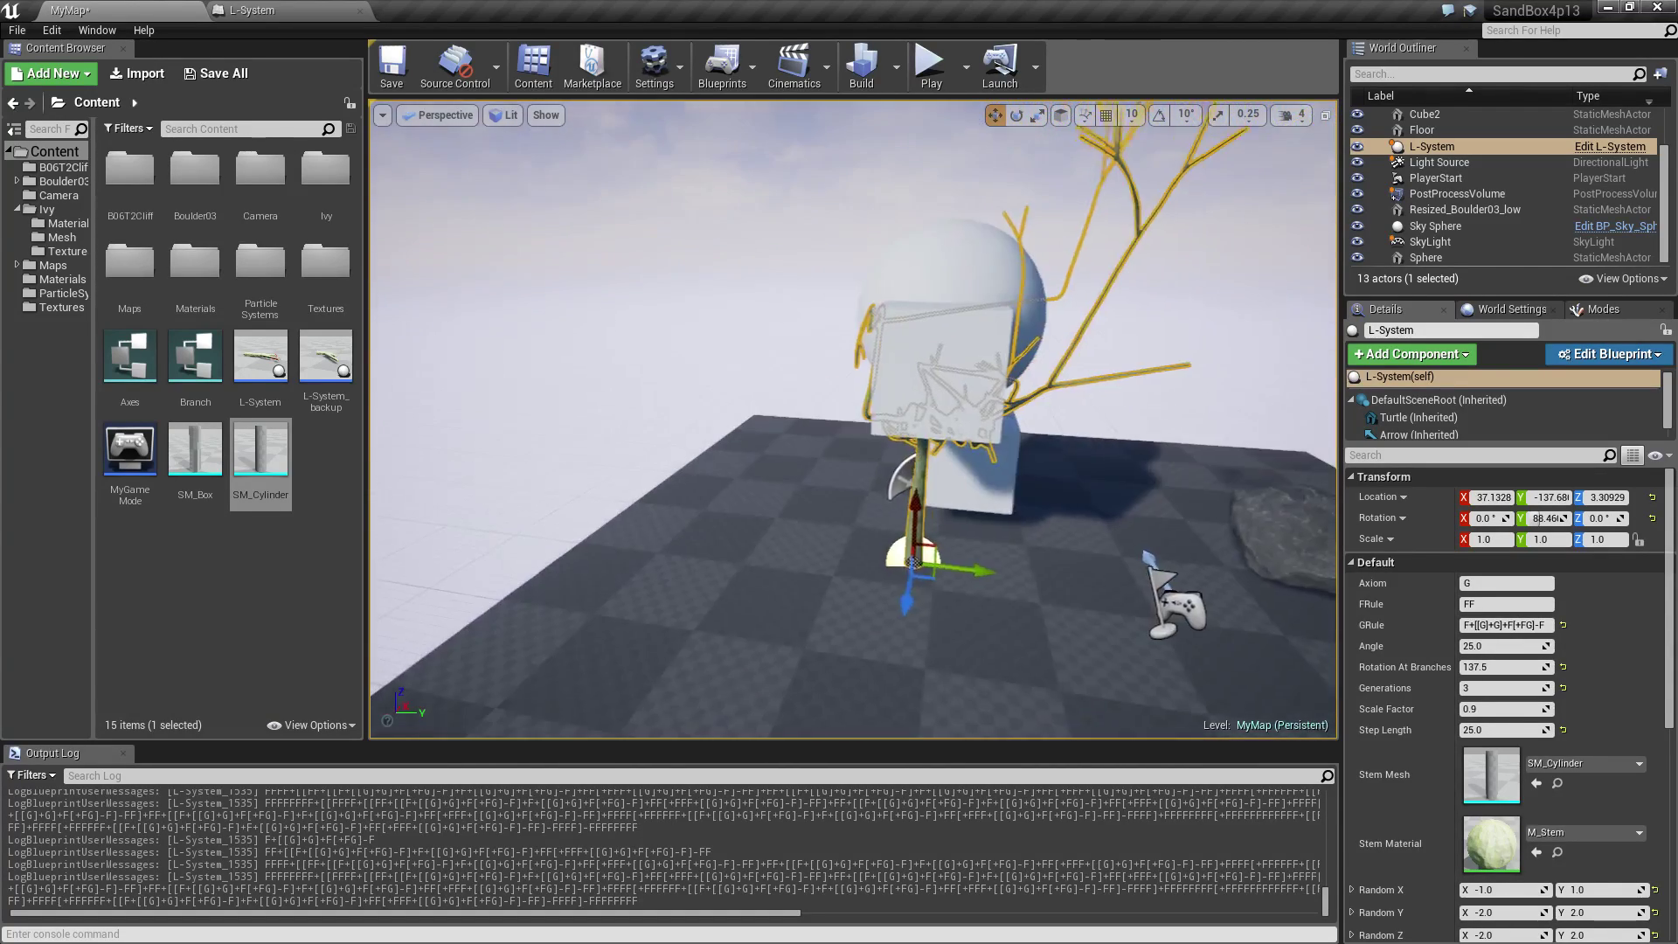
Move the L-System plant to about X 79, Y -130, Z 2 beside the cubes and view it from the opposite side.
{"action": "mouse_move", "coordinate": [924, 572]}
{"action": "left_mouse_down"}
{"action": "mouse_move", "coordinate": [866, 569]}
{"action": "mouse_move", "coordinate": [991, 610]}
{"action": "mouse_move", "coordinate": [882, 601]}
{"action": "mouse_move", "coordinate": [934, 570]}
{"action": "mouse_move", "coordinate": [935, 553]}
{"action": "mouse_move", "coordinate": [911, 556]}
{"action": "mouse_move", "coordinate": [929, 556]}
{"action": "left_mouse_up"}
{"action": "right_click_drag", "start_coordinate": [928, 556], "coordinate": [652, 599]}
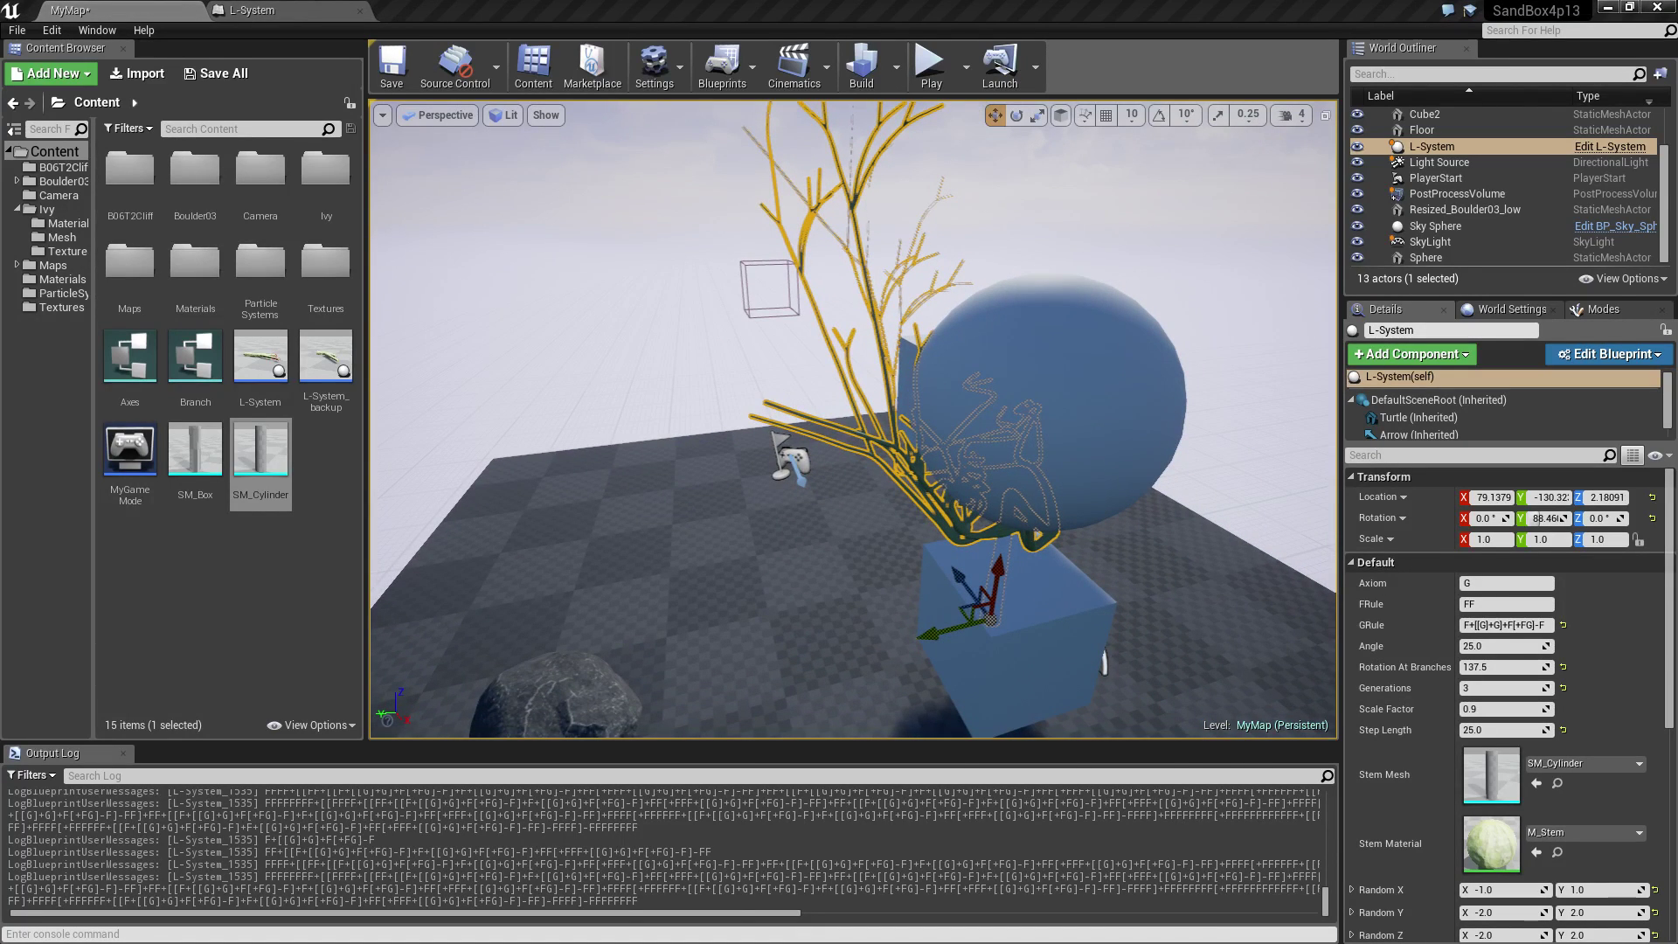
Switch to the browser, review the Wikipedia L-system article from the fractal plant up to its introduction, and return to Unreal Editor.
{"action": "key", "text": "alt+Tab"}
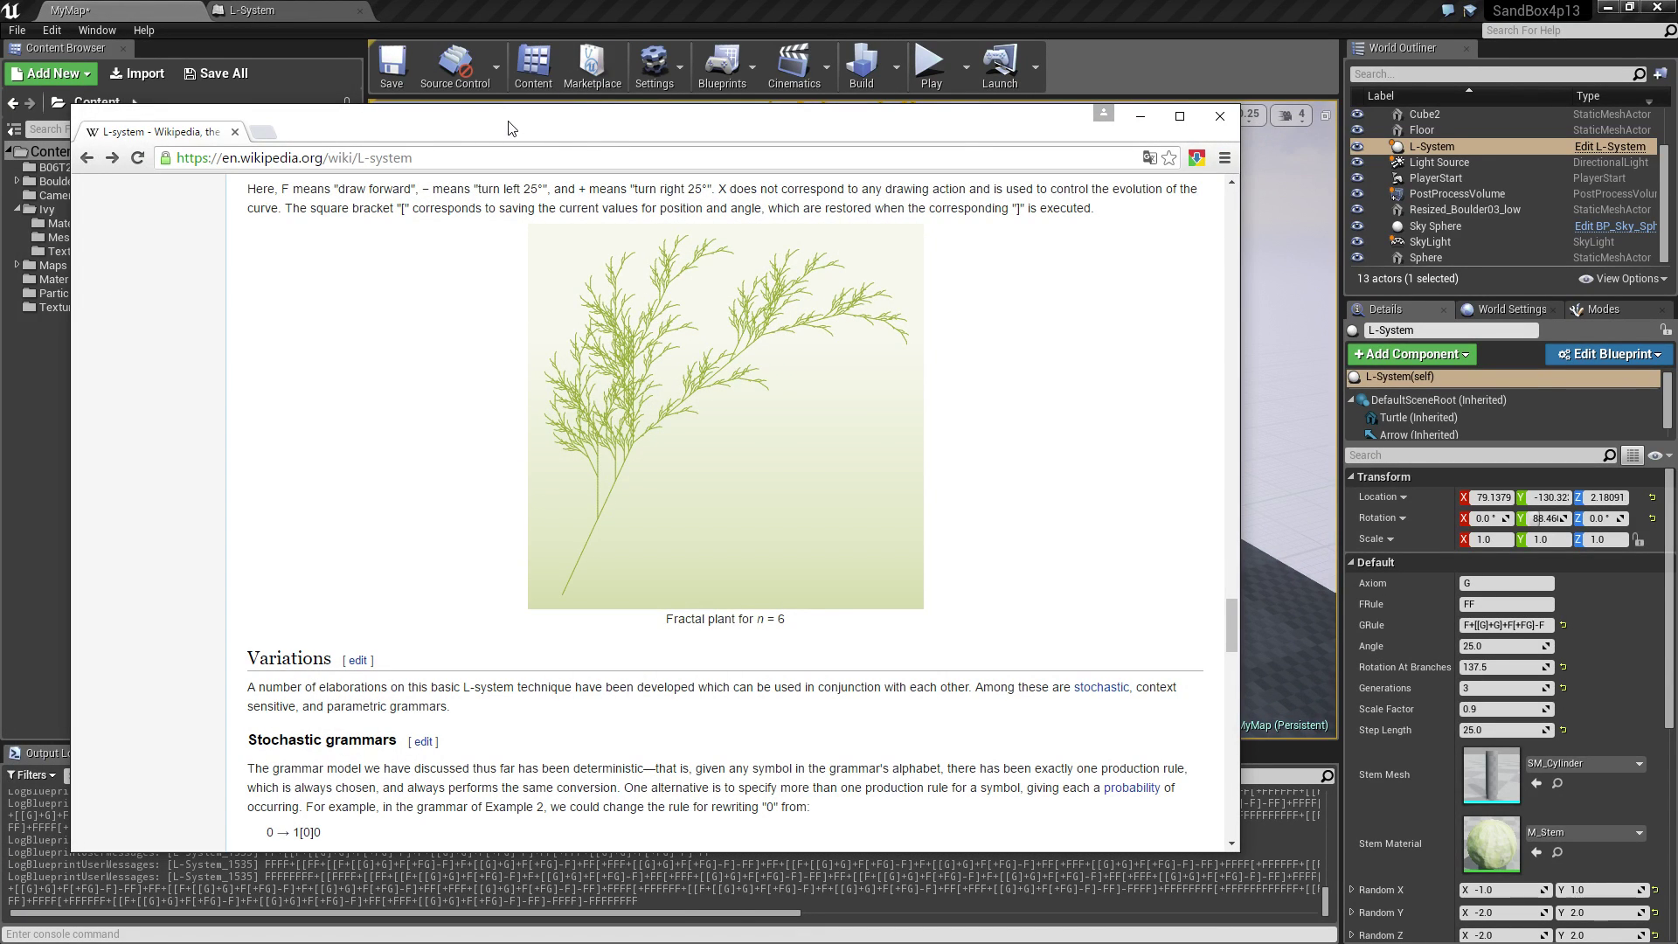
{"action": "scroll", "coordinate": [703, 375], "scroll_direction": "up", "scroll_amount": 8}
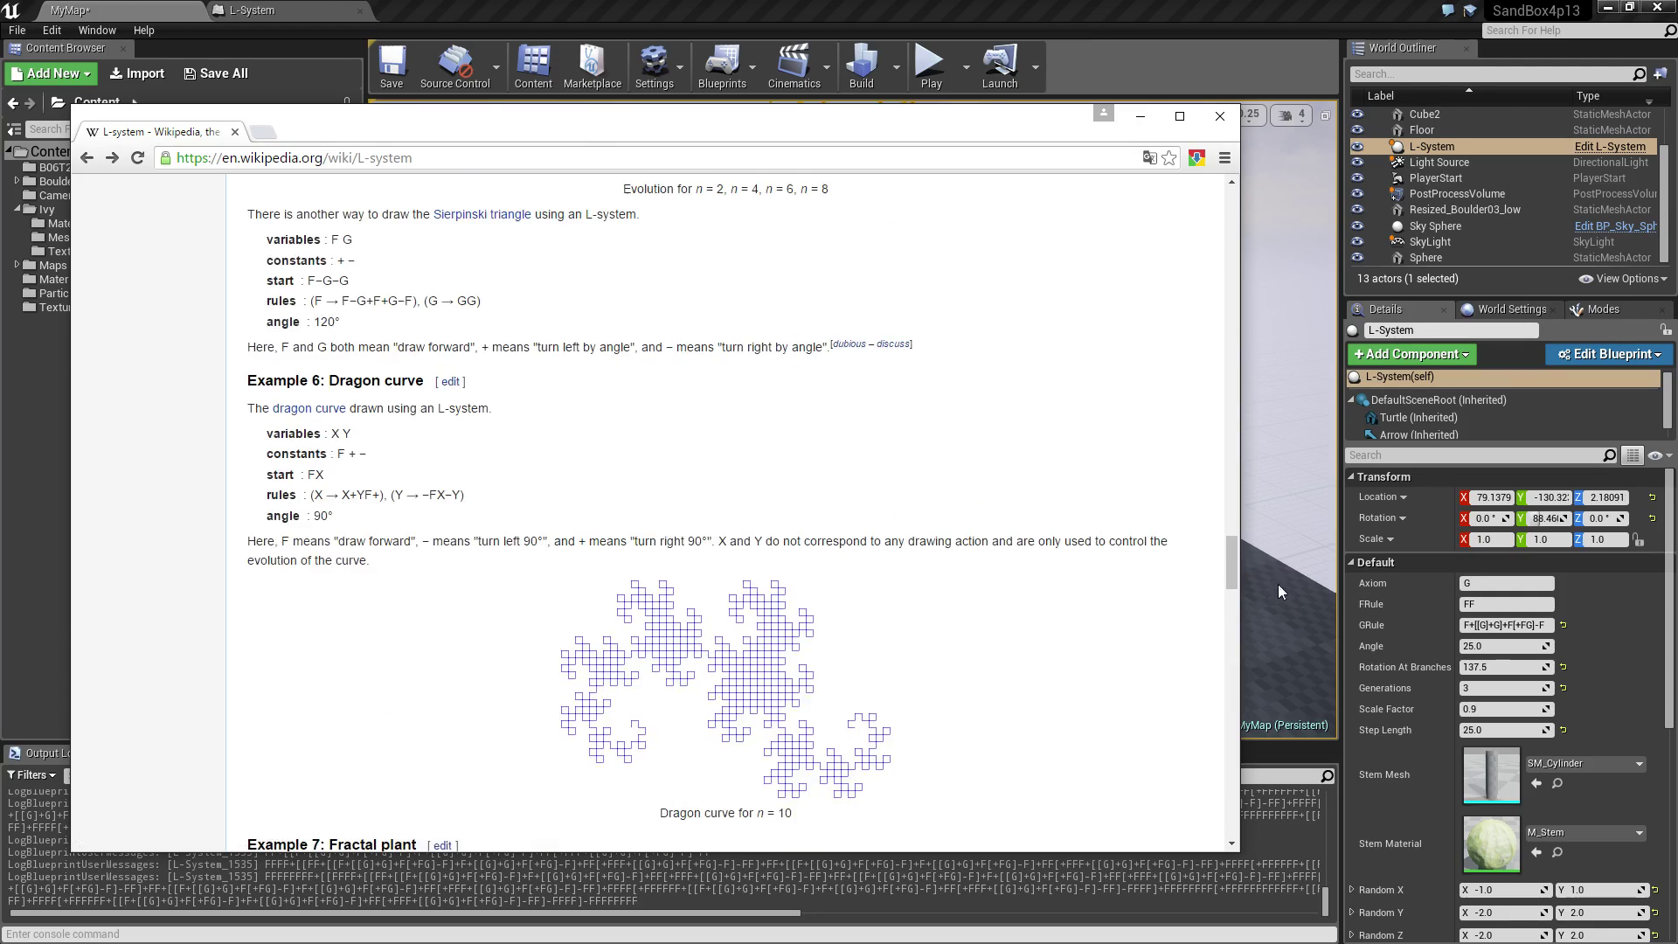
{"action": "left_click_drag", "start_coordinate": [1236, 568], "coordinate": [1252, 186]}
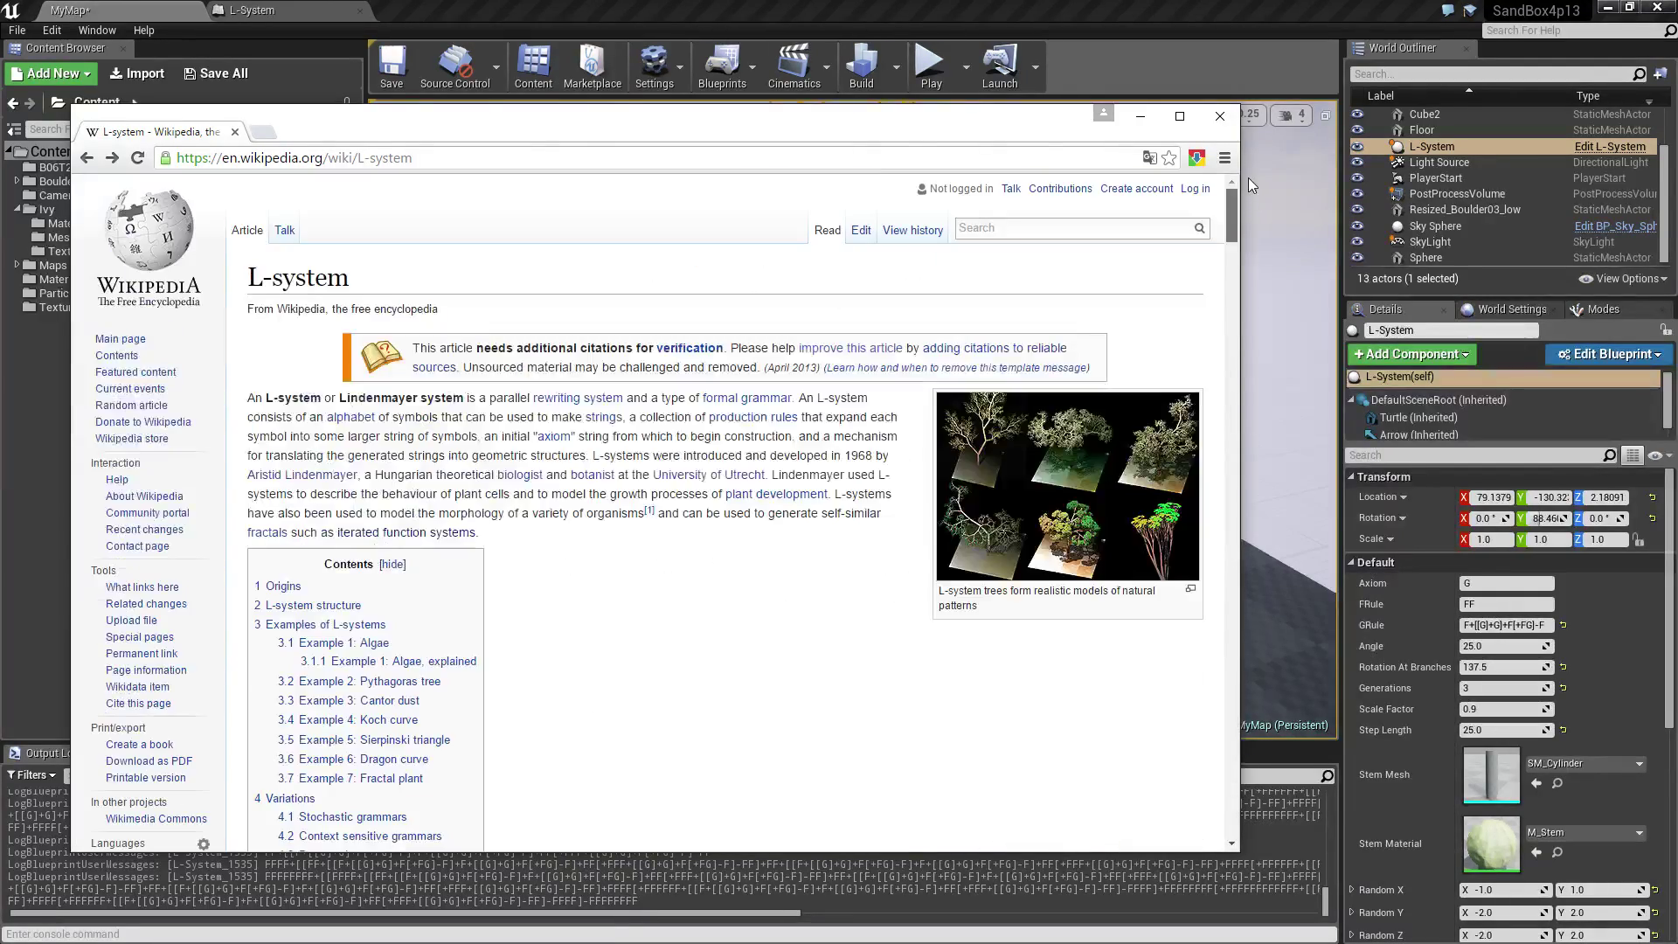
{"action": "left_click", "coordinate": [1141, 117]}
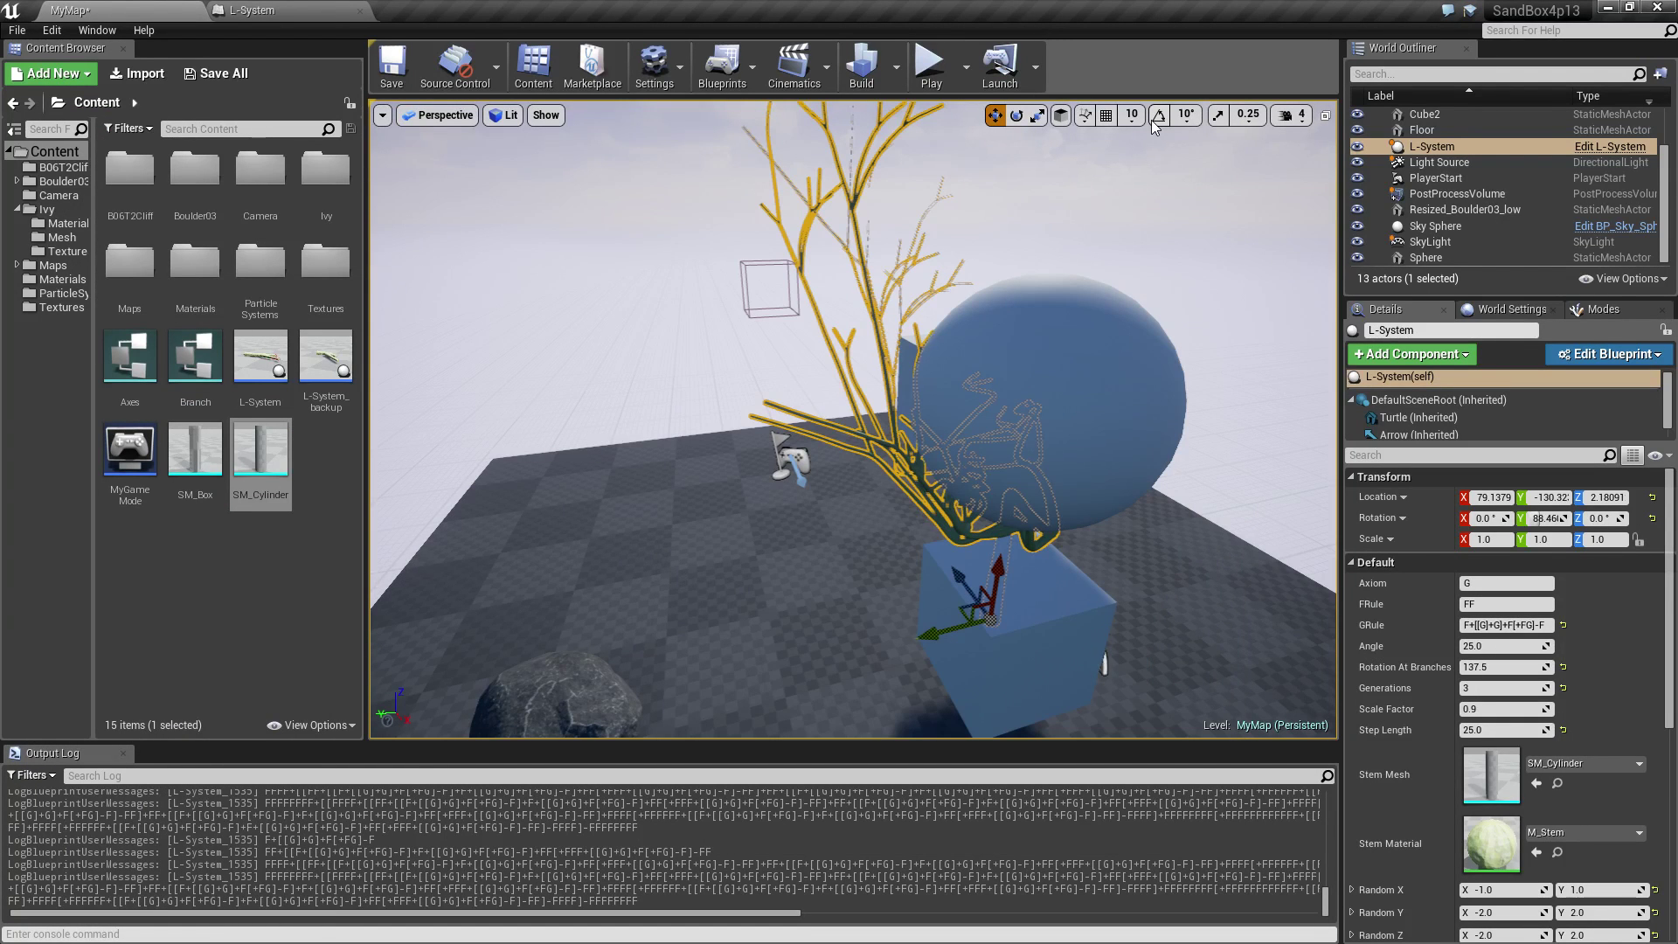
Examine how the plant grows around the cubes and sphere from several sides and without its selection outline.
{"action": "right_click_drag", "start_coordinate": [745, 443], "coordinate": [542, 449]}
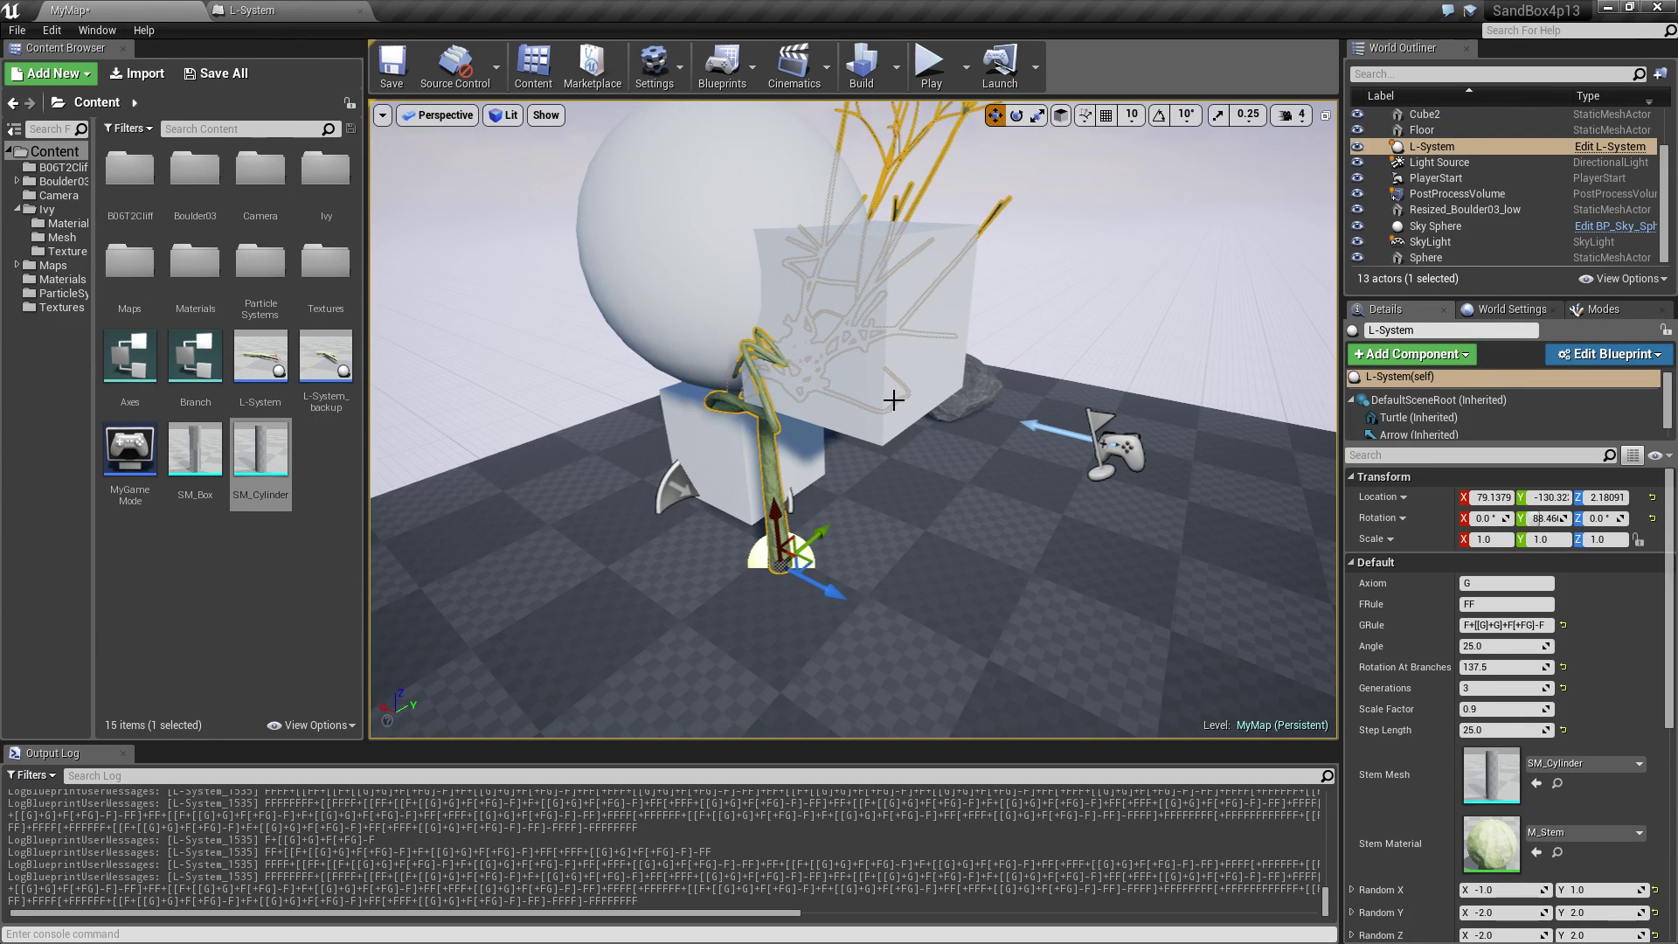
{"action": "mouse_move", "coordinate": [890, 411]}
{"action": "right_mouse_down"}
{"action": "mouse_move", "coordinate": [799, 411]}
{"action": "mouse_move", "coordinate": [760, 376]}
{"action": "mouse_move", "coordinate": [1106, 389]}
{"action": "mouse_move", "coordinate": [870, 426]}
{"action": "right_mouse_up"}
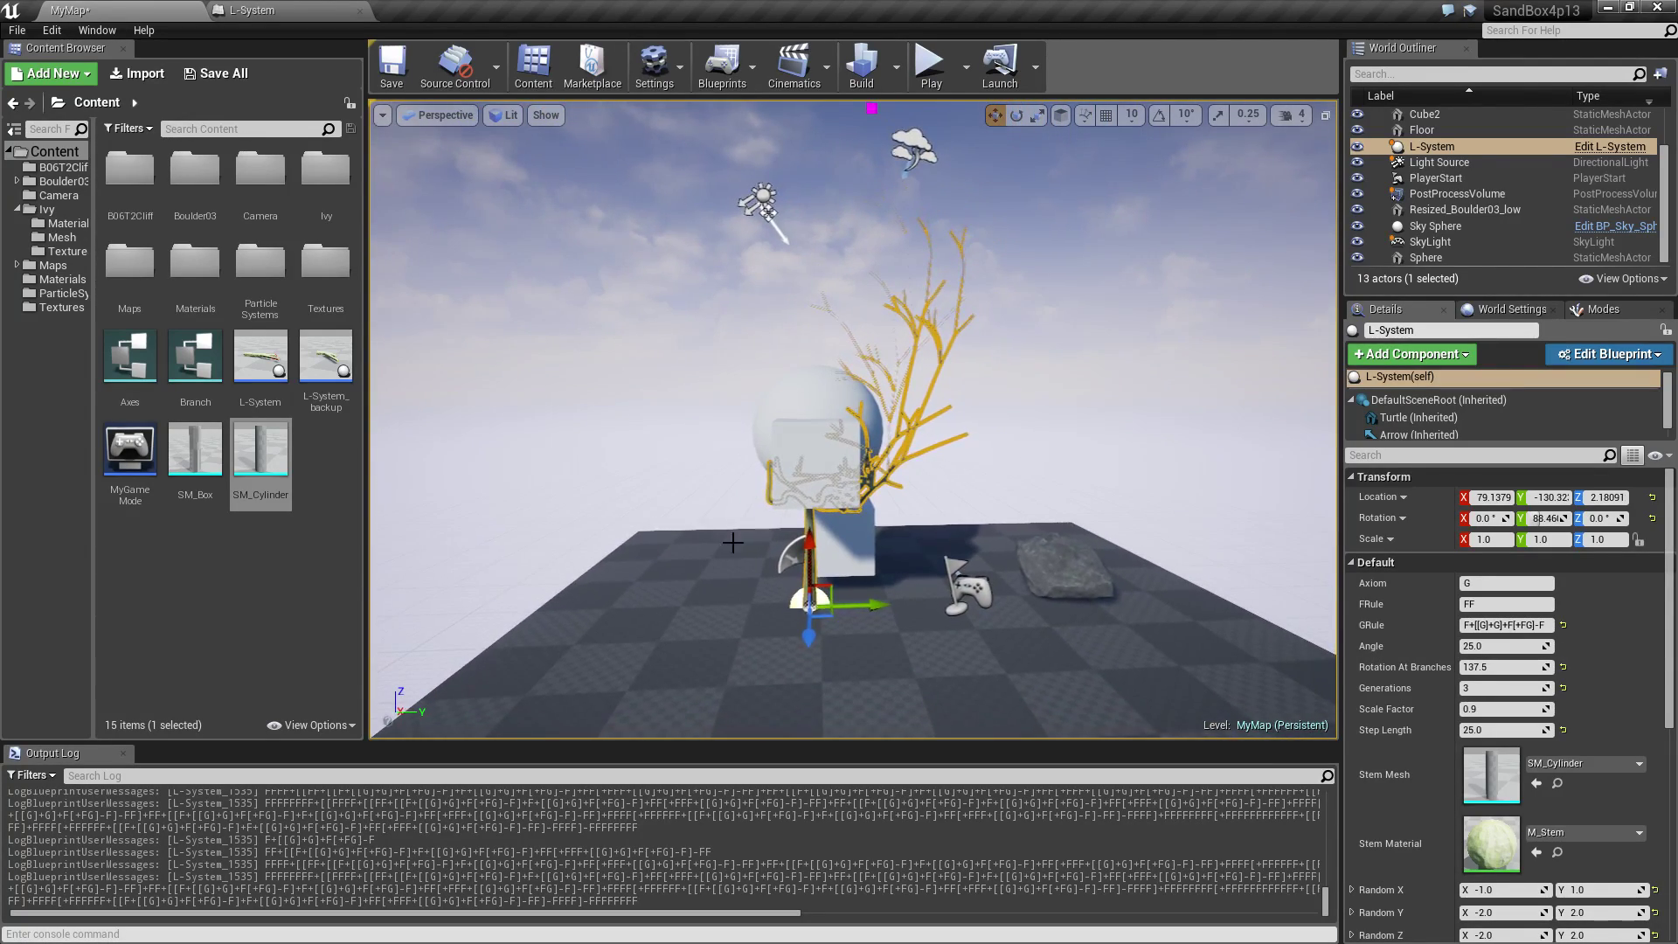
{"action": "left_click", "coordinate": [679, 514]}
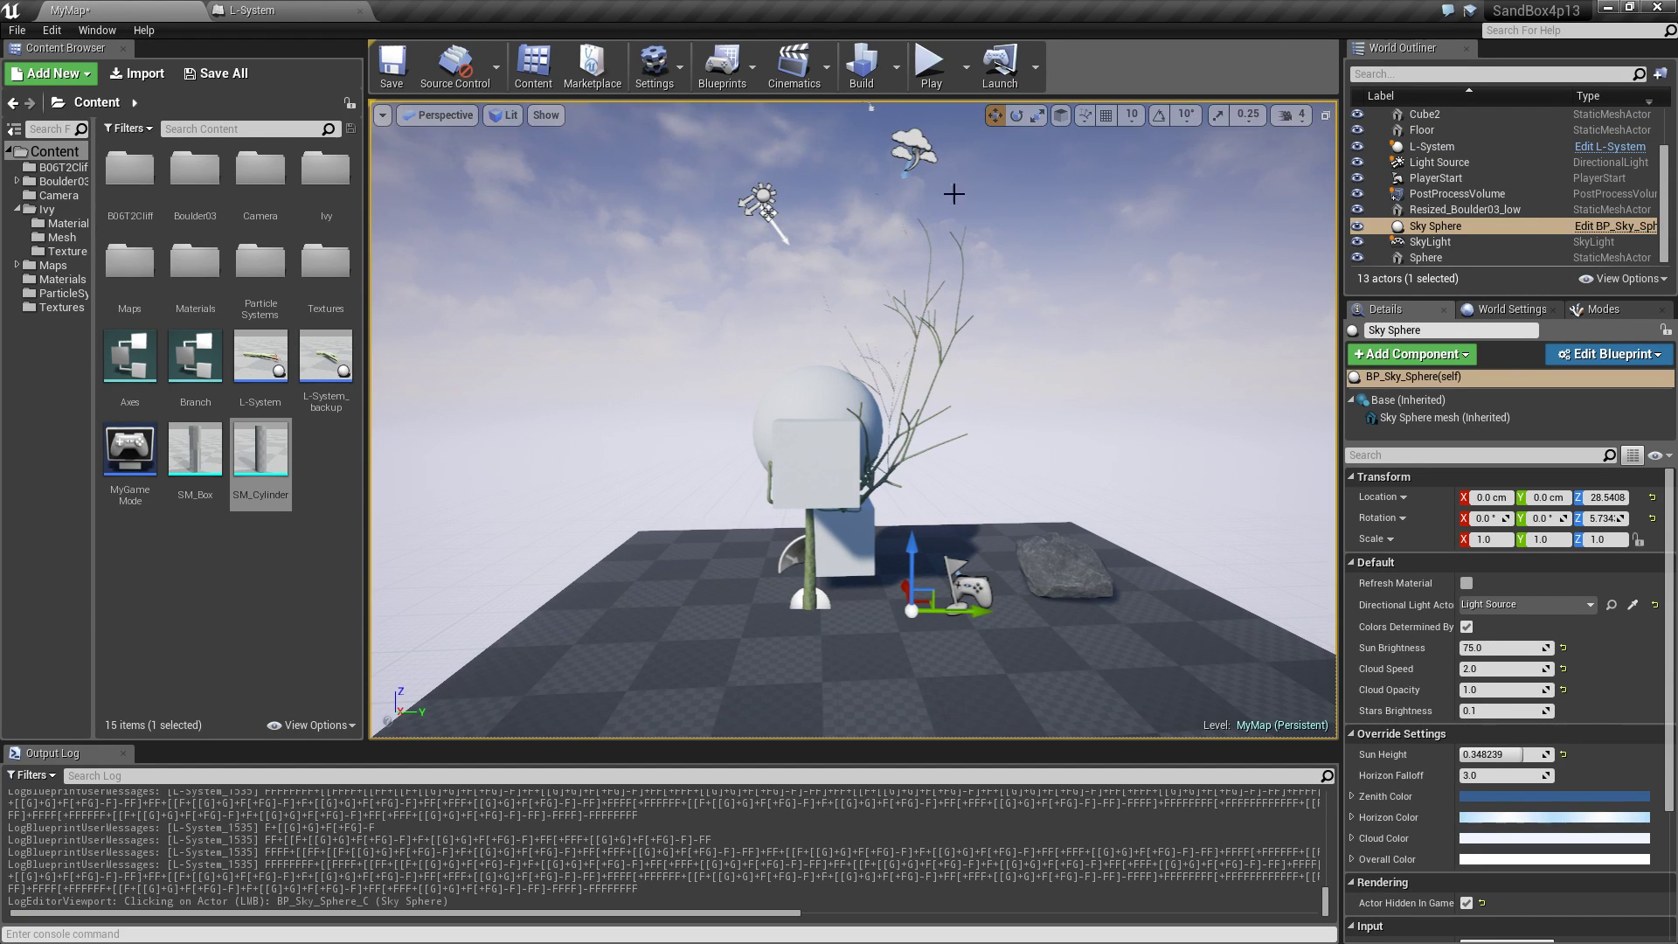
{"action": "right_click_drag", "start_coordinate": [782, 347], "coordinate": [735, 410]}
{"action": "key", "text": "w"}
{"action": "left_click_drag", "start_coordinate": [750, 266], "coordinate": [870, 428]}
Merge the L-System actor's mesh components into a static mesh saved in Content as SM_MERGED_L-System_1535.
{"action": "left_click", "coordinate": [778, 570]}
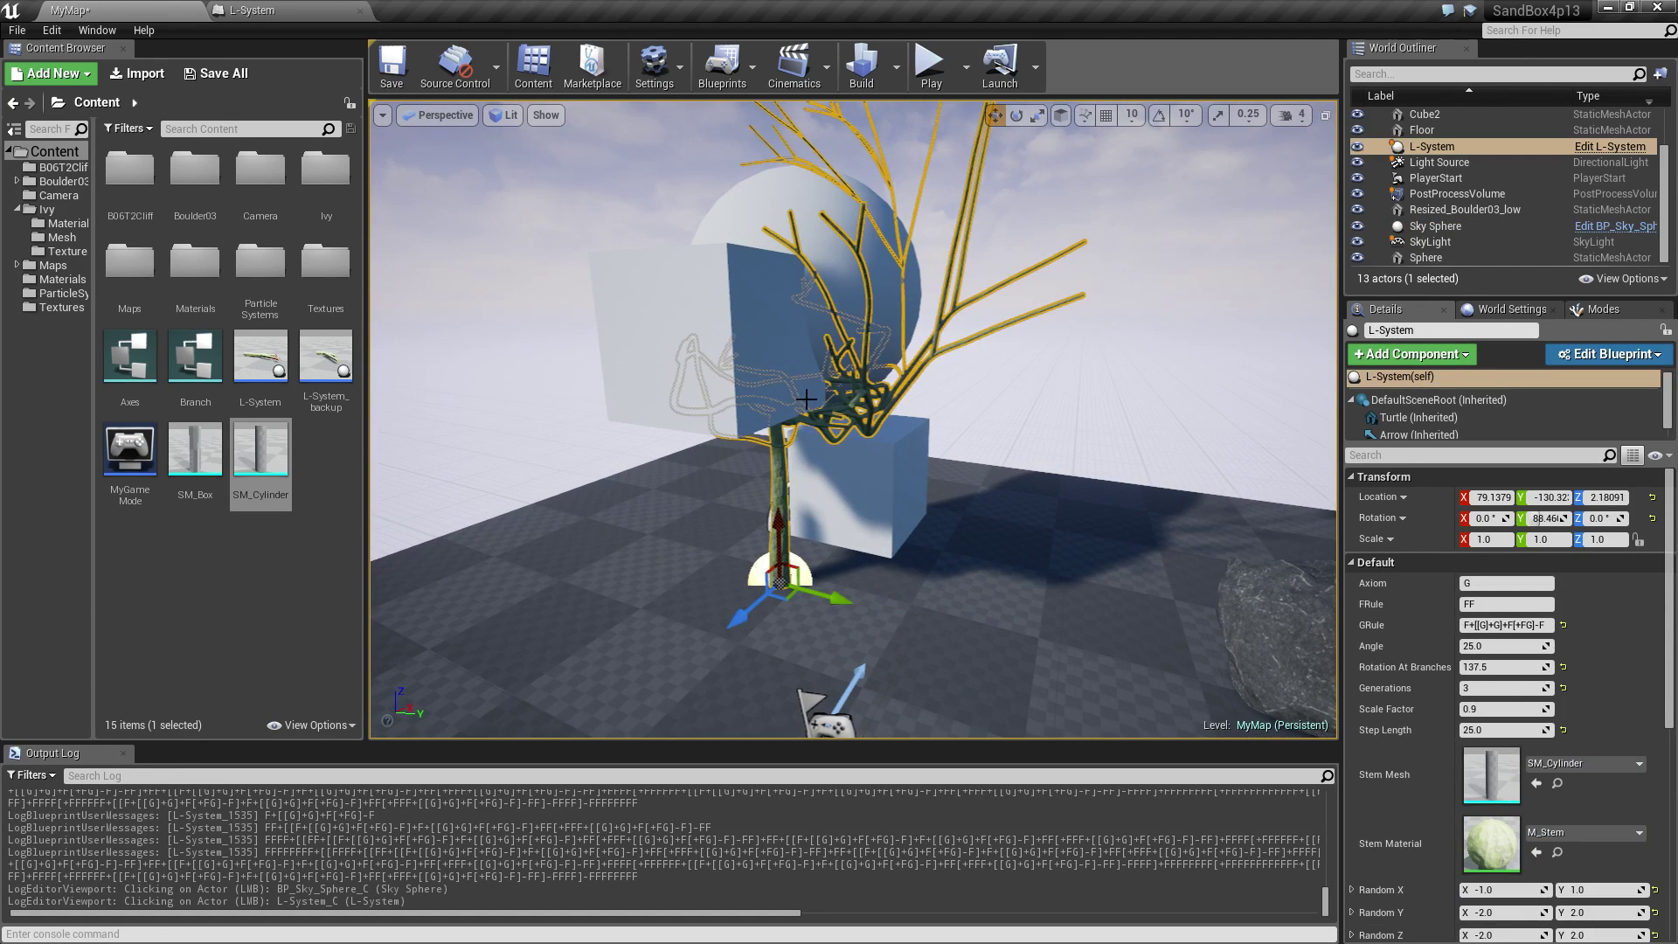
{"action": "left_click", "coordinate": [81, 35]}
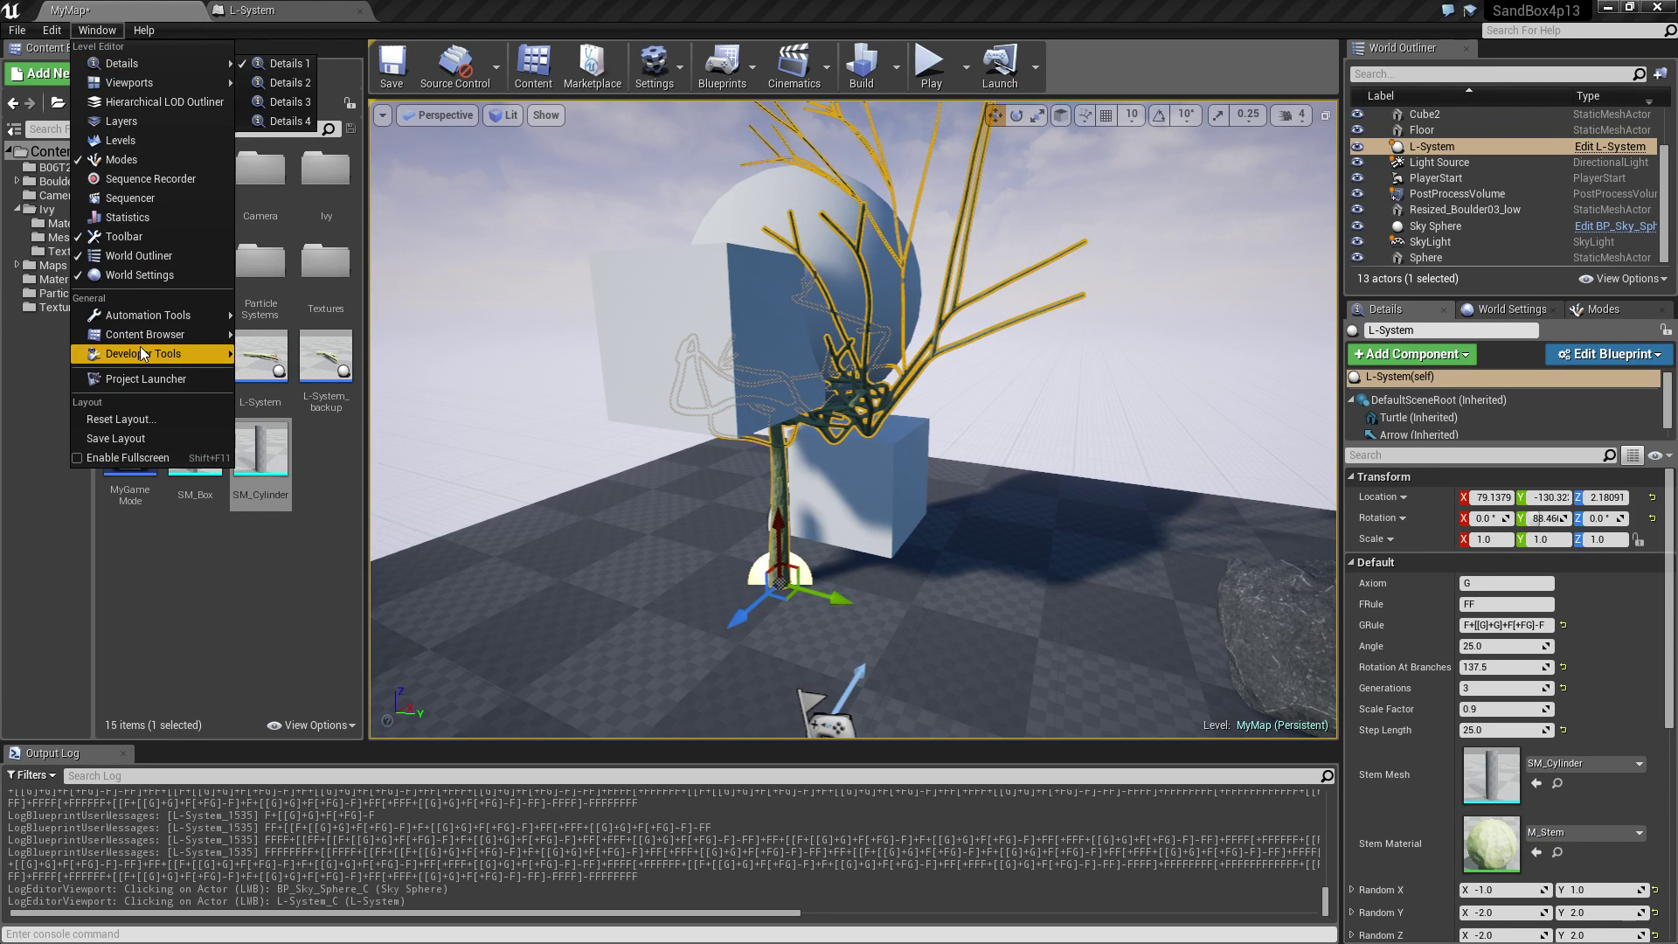
{"action": "mouse_move", "coordinate": [142, 355]}
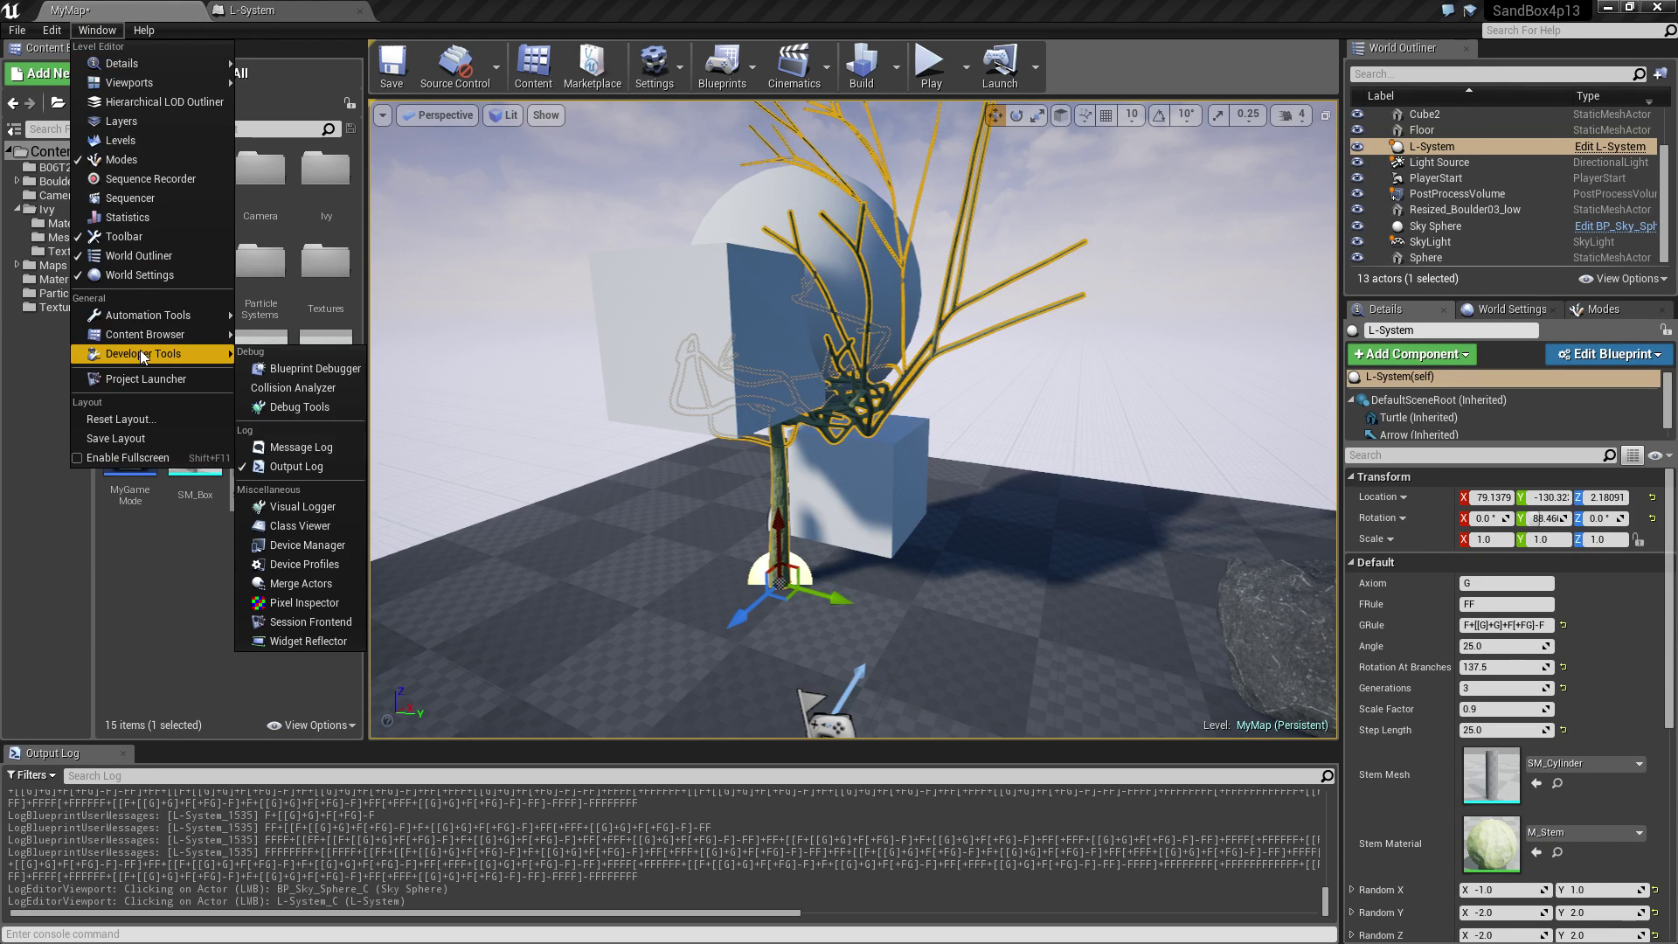
{"action": "left_click", "coordinate": [306, 584]}
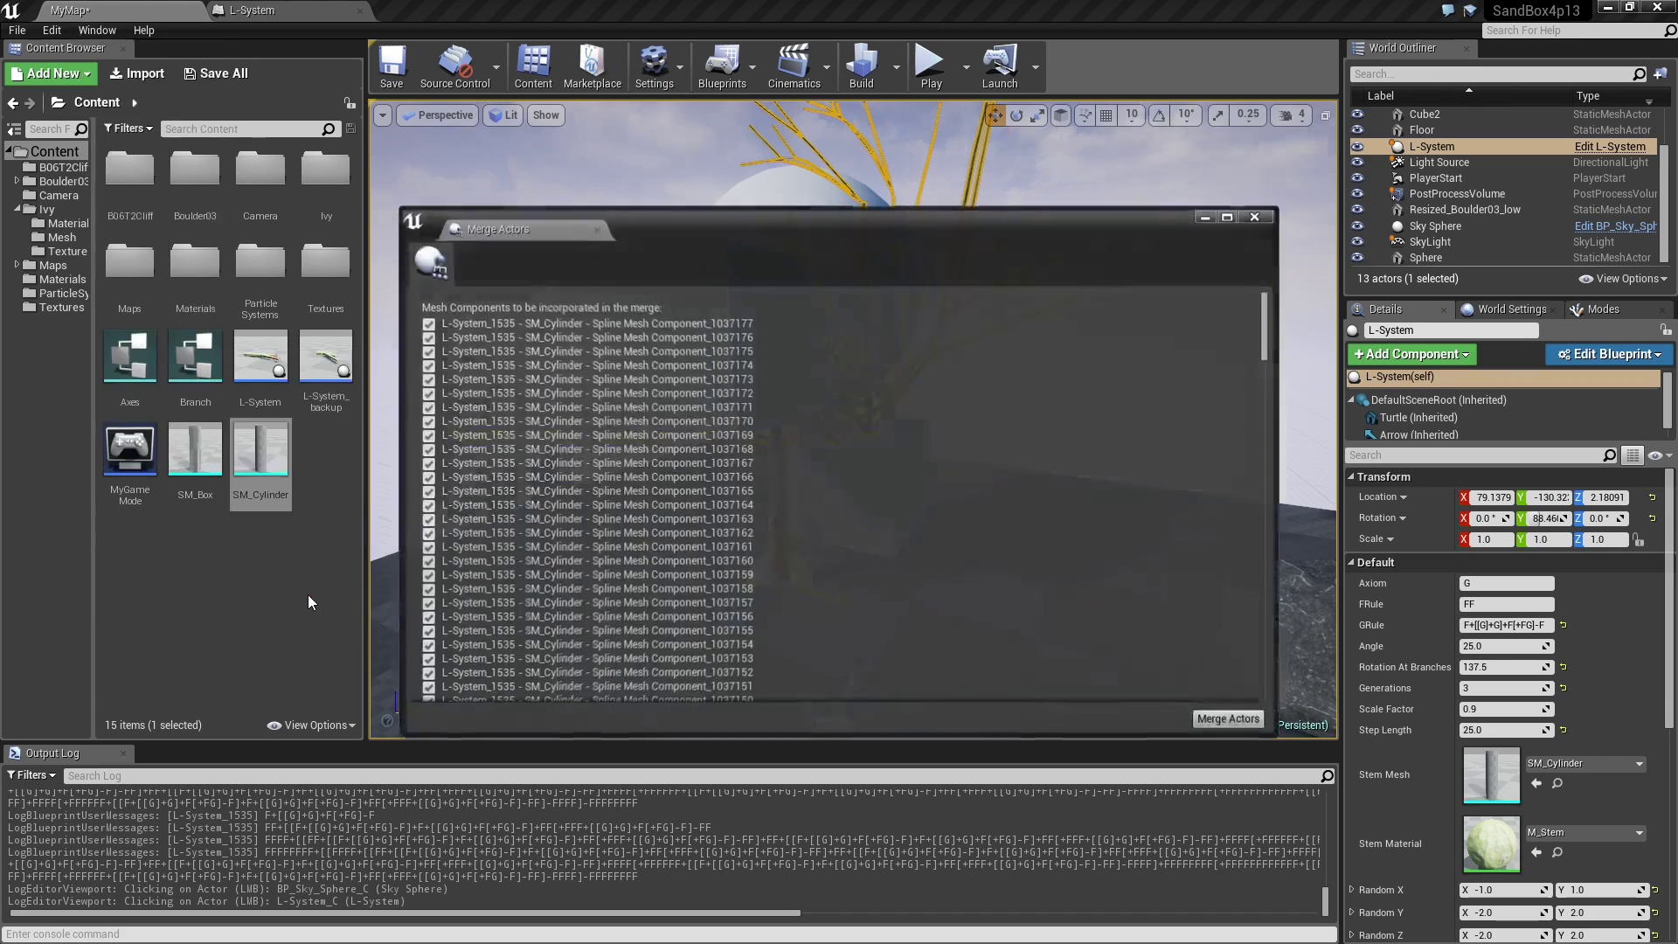
{"action": "left_click", "coordinate": [1236, 726]}
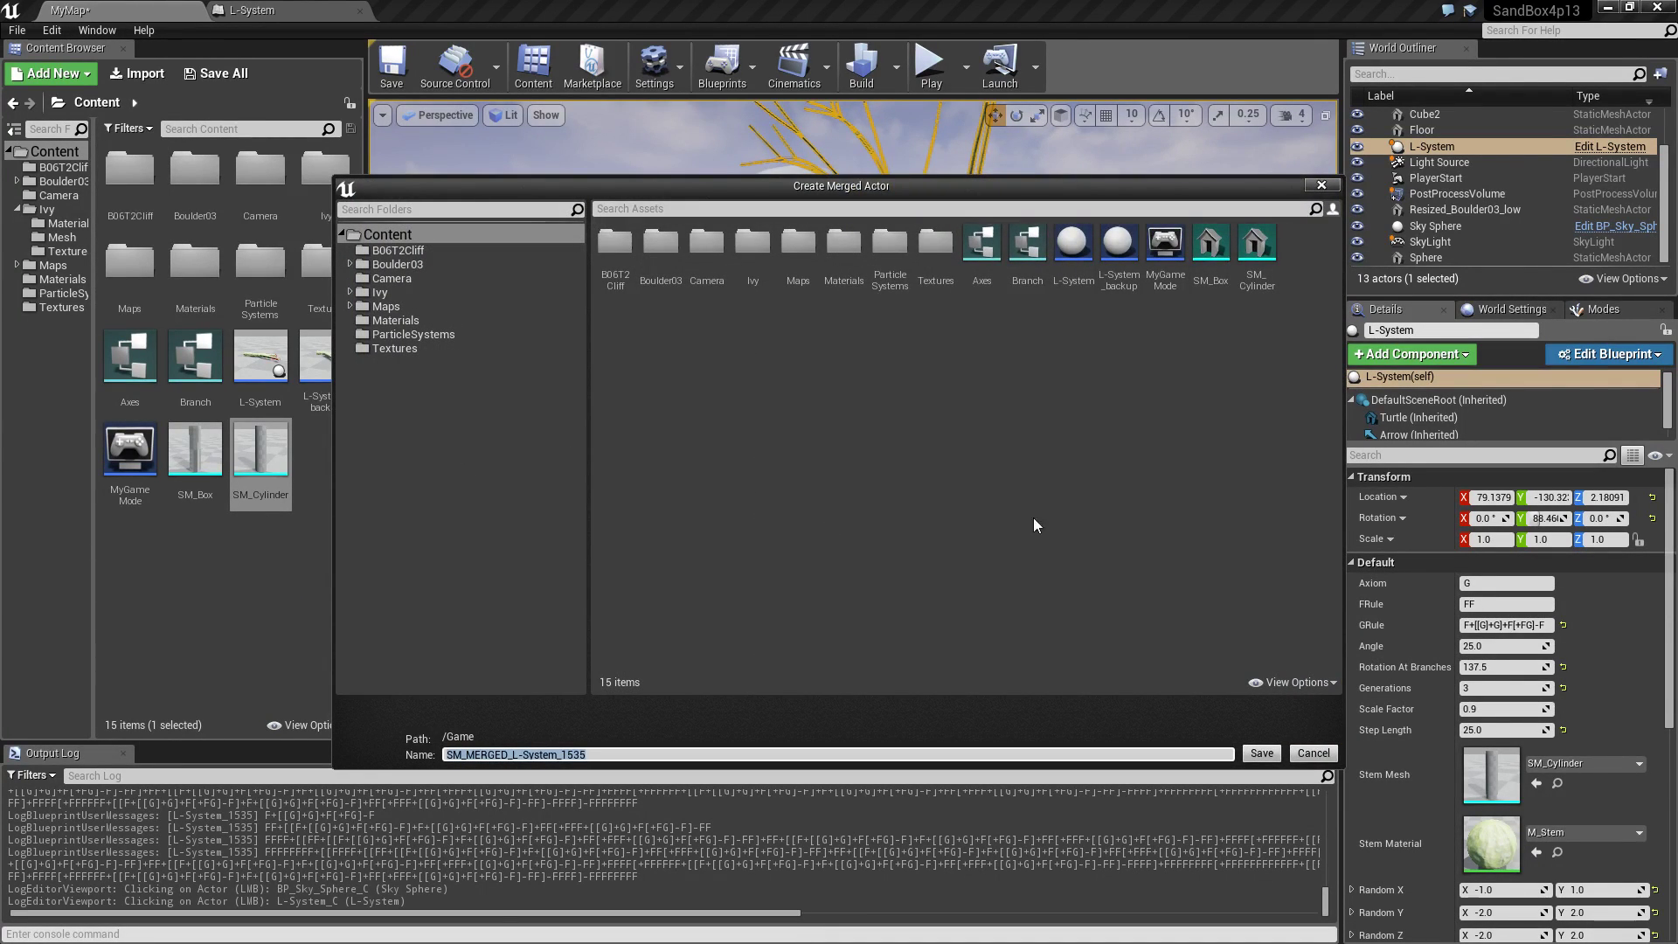
{"action": "left_click", "coordinate": [1264, 755]}
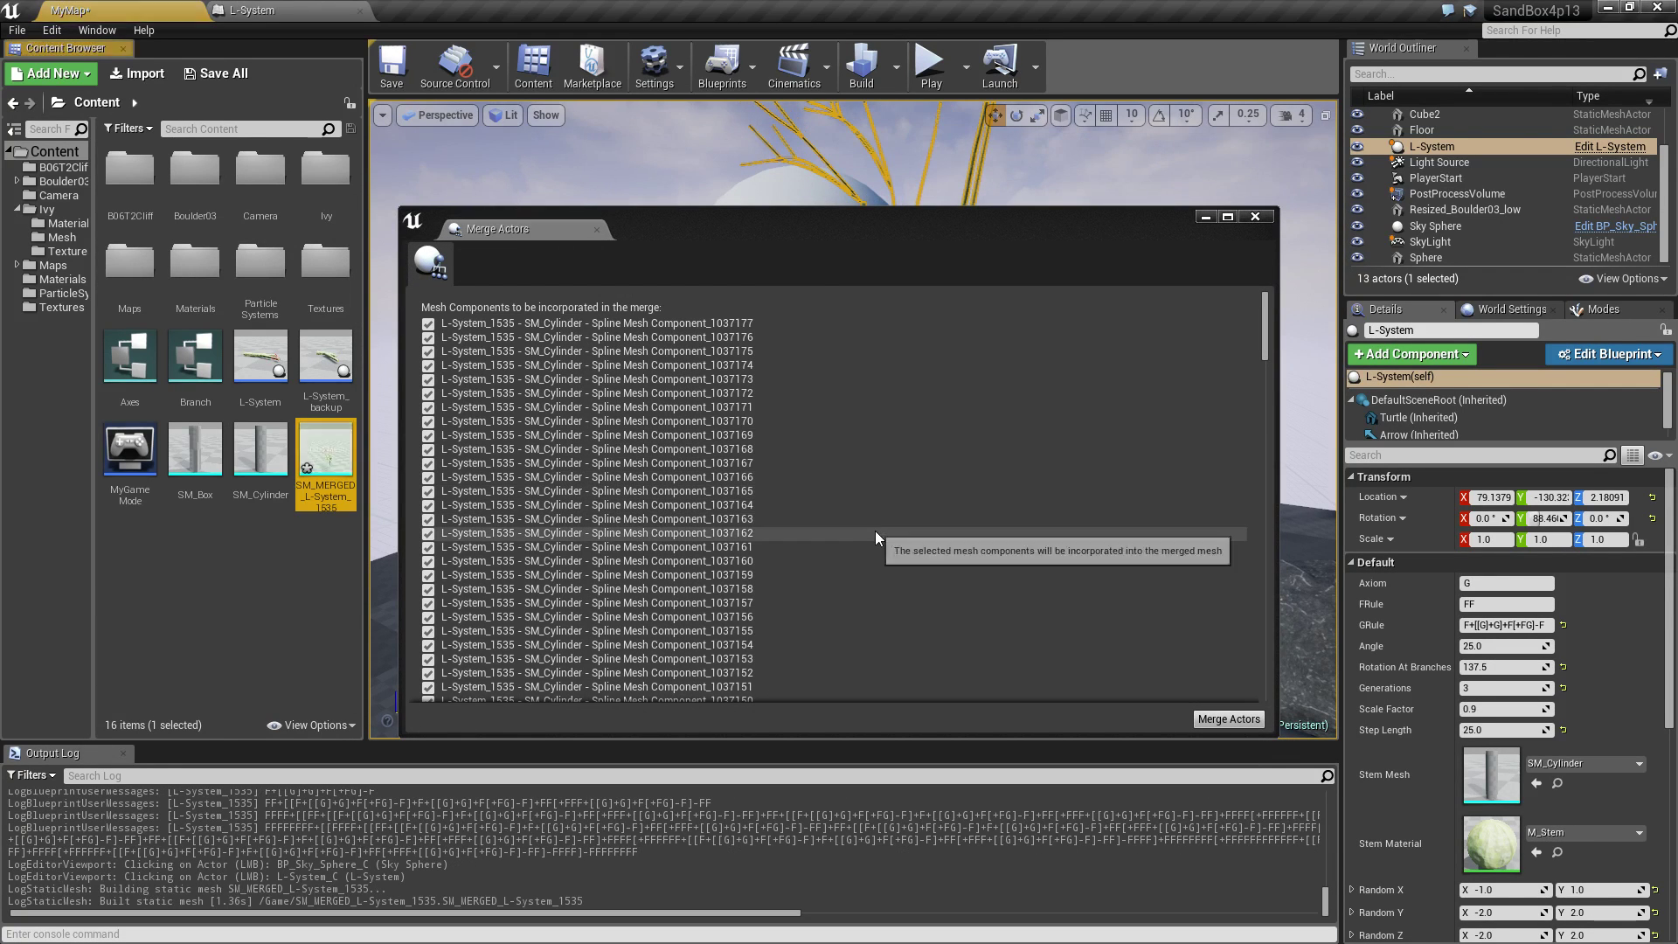
{"action": "left_click", "coordinate": [1255, 217]}
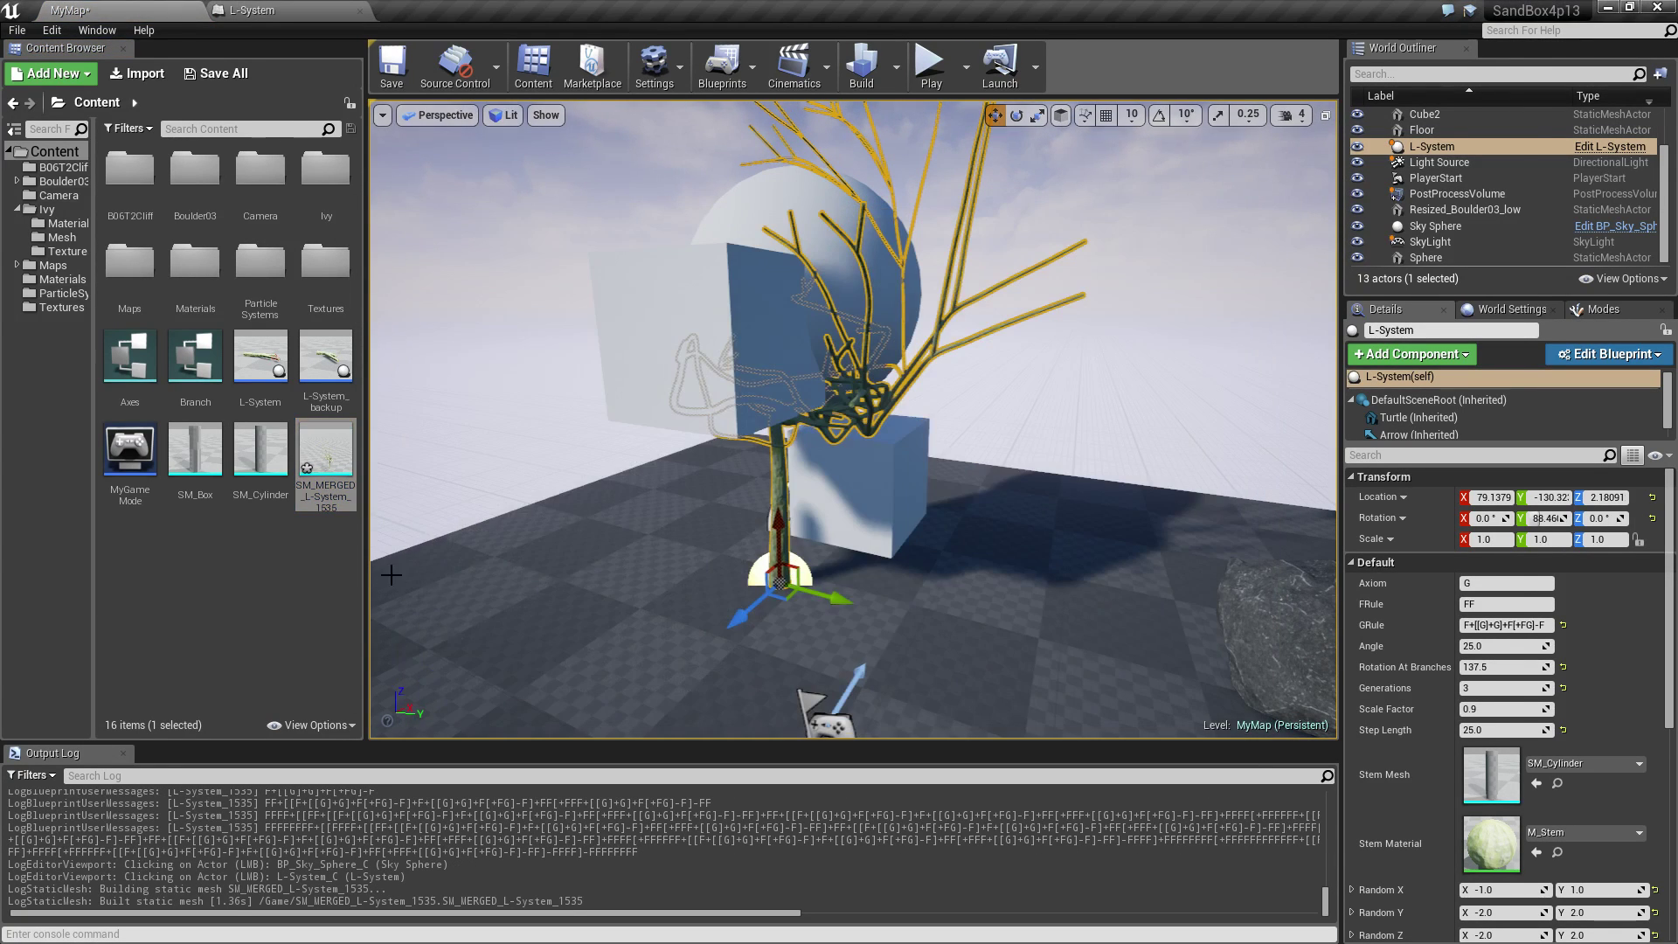
Open the SM_MERGED_L-System_1535 mesh and inspect its geometry and triangle statistics up close.
{"action": "double_click", "coordinate": [325, 468]}
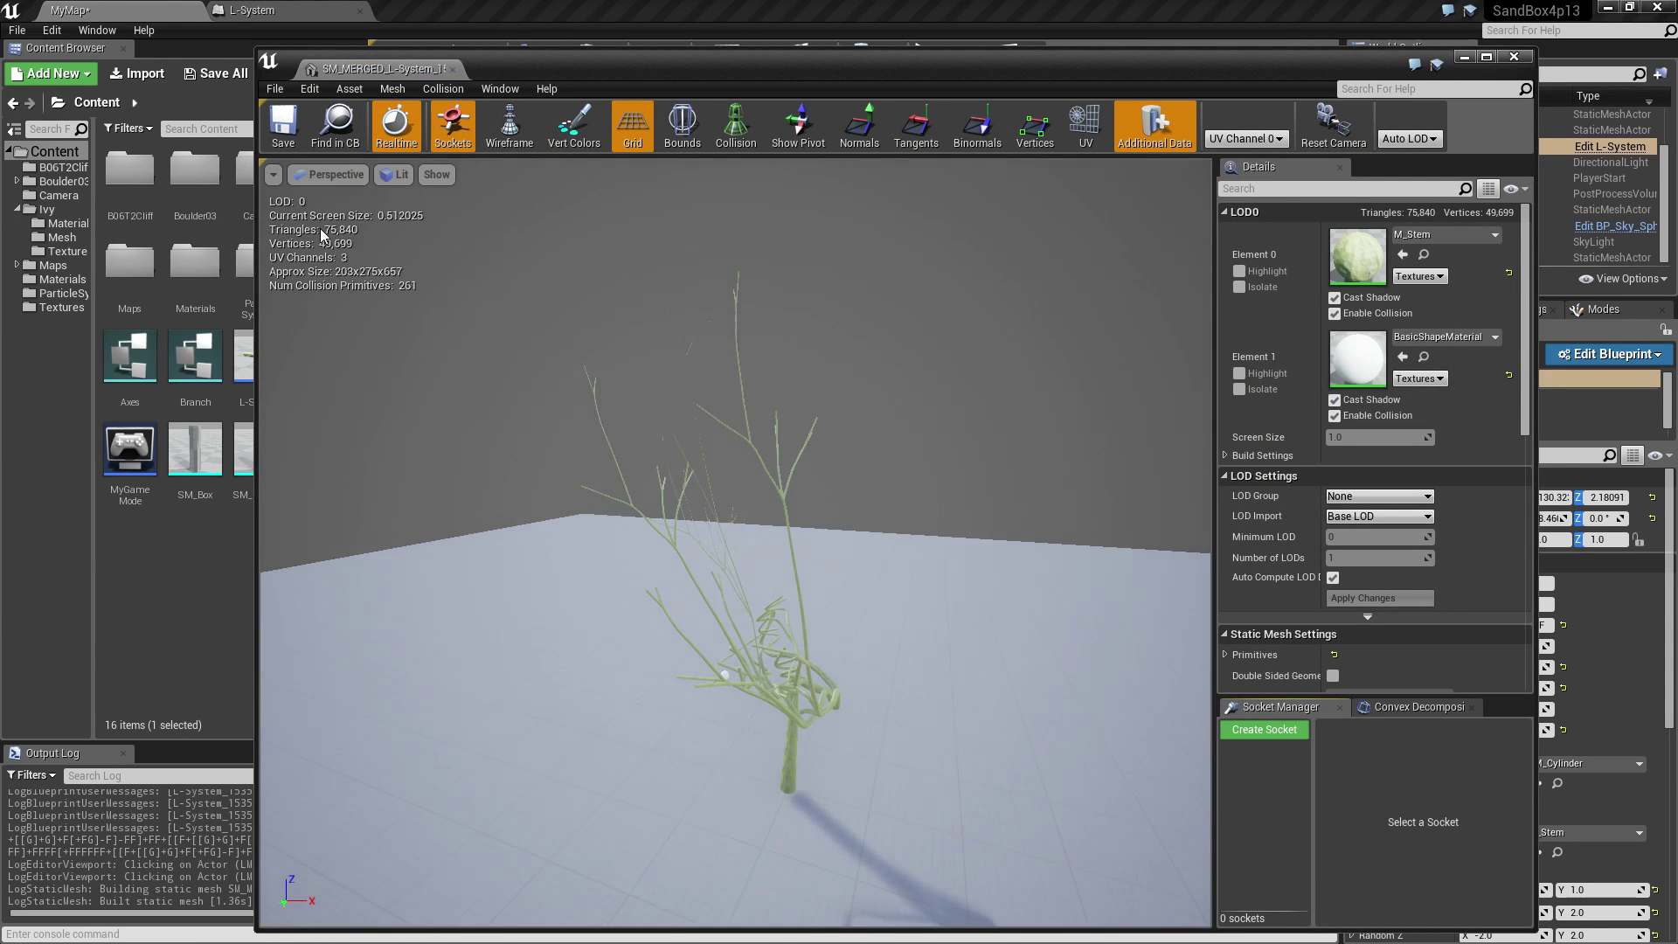
{"action": "mouse_move", "coordinate": [772, 615]}
{"action": "right_mouse_down"}
{"action": "mouse_move", "coordinate": [768, 695]}
{"action": "mouse_move", "coordinate": [773, 612]}
{"action": "right_mouse_up"}
{"action": "key", "text": "w"}
{"action": "right_click_drag", "start_coordinate": [616, 298], "coordinate": [616, 298]}
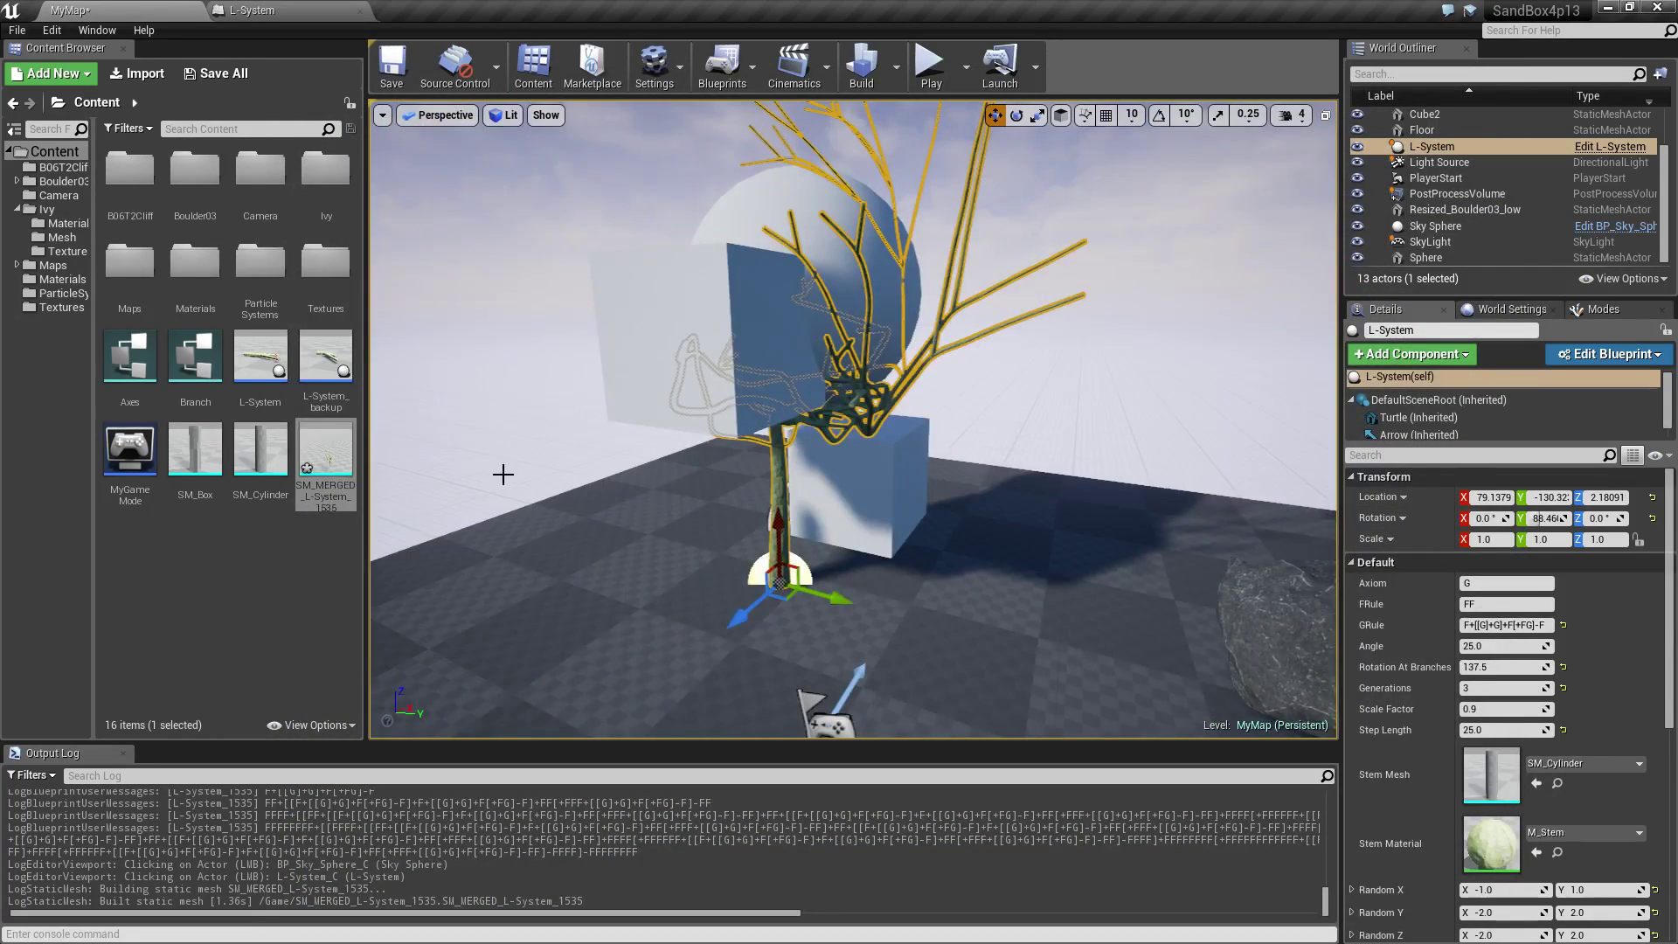
Place an instance of SM_MERGED_L-System_1535 on the open floor in front of the original plant.
{"action": "left_click_drag", "start_coordinate": [502, 476], "coordinate": [664, 533], "text": "alt"}
{"action": "right_click_drag", "start_coordinate": [647, 479], "coordinate": [690, 480]}
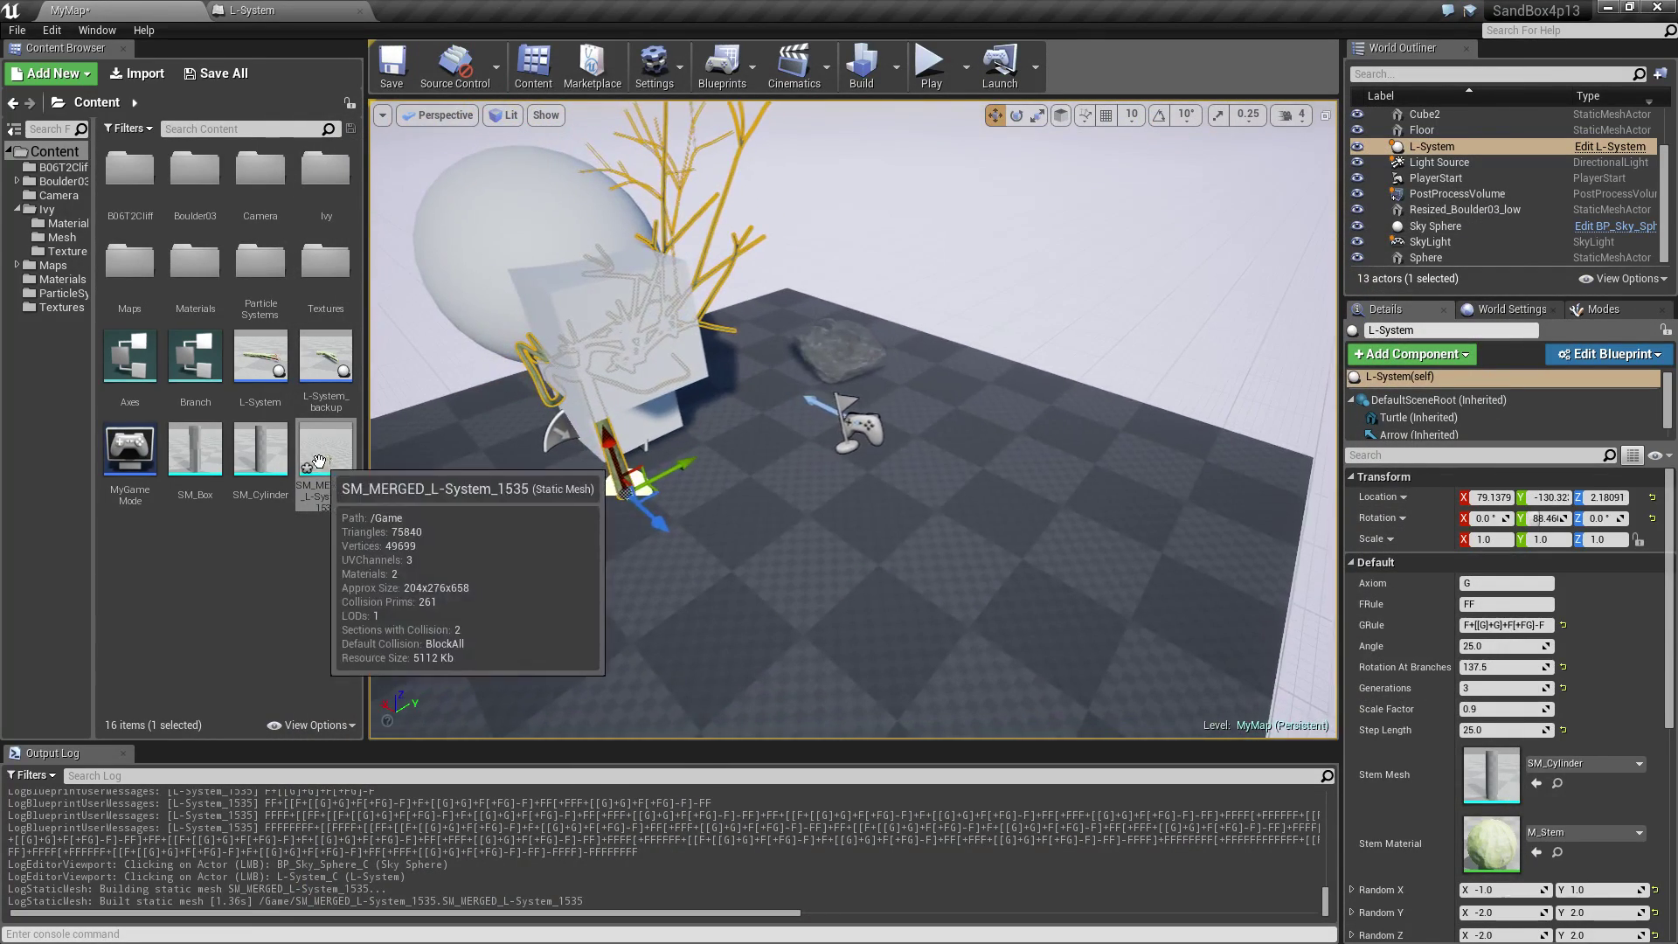
{"action": "left_click_drag", "start_coordinate": [327, 463], "coordinate": [850, 553]}
{"action": "right_click_drag", "start_coordinate": [851, 552], "coordinate": [734, 481]}
Examine the placed merged mesh's trunk, branches and white sphere up close and from farther away.
{"action": "right_click_drag", "start_coordinate": [787, 551], "coordinate": [665, 420]}
{"action": "key", "text": "w"}
{"action": "left_click", "coordinate": [872, 480]}
{"action": "key", "text": "w"}
{"action": "left_click", "coordinate": [883, 468]}
{"action": "key", "text": "s"}
{"action": "key", "text": "w"}
{"action": "key", "text": "s"}
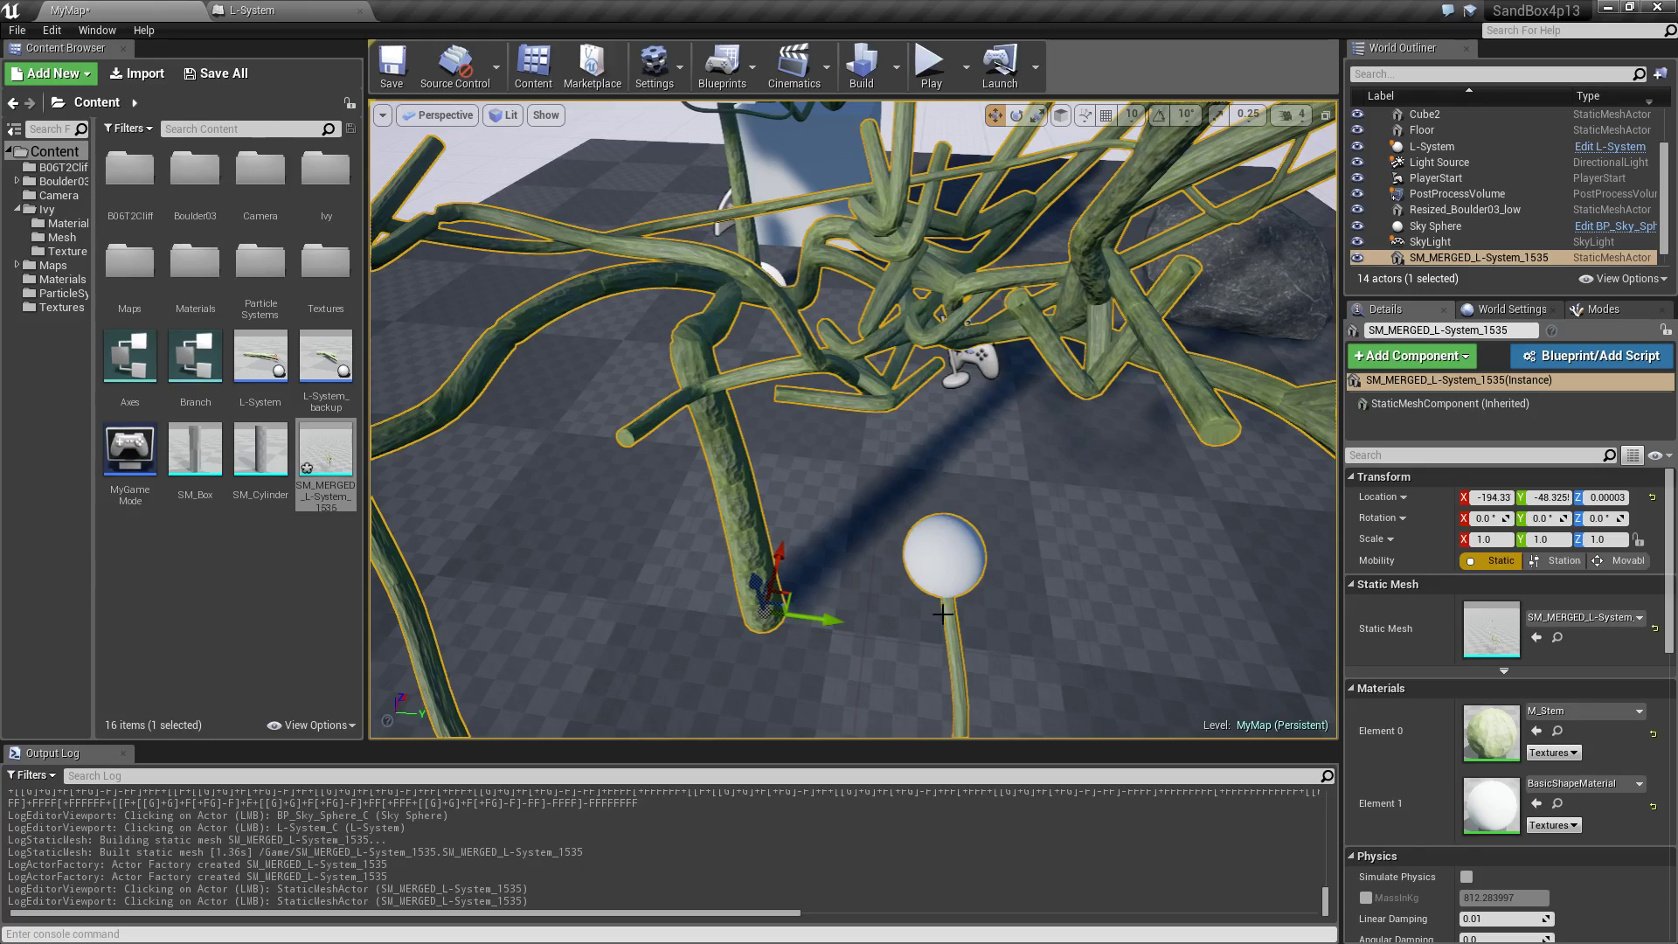
{"action": "right_click_drag", "start_coordinate": [946, 571], "coordinate": [946, 571]}
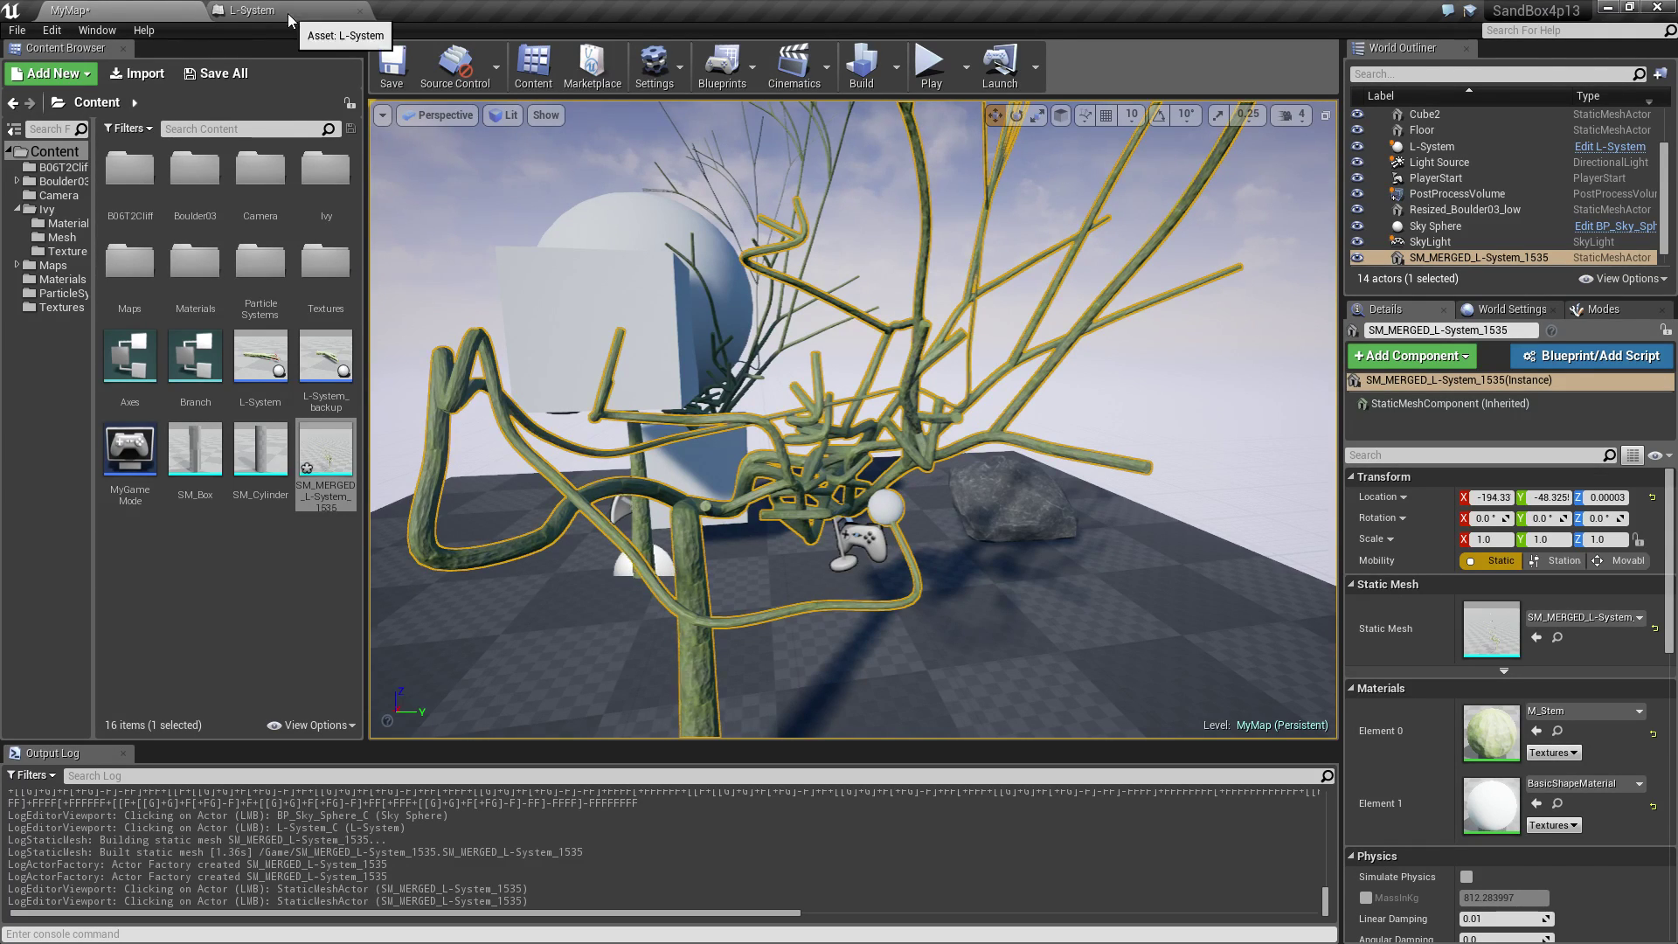
{"action": "right_click", "coordinate": [324, 444]}
{"action": "mouse_move", "coordinate": [362, 498]}
{"action": "left_click", "coordinate": [288, 542]}
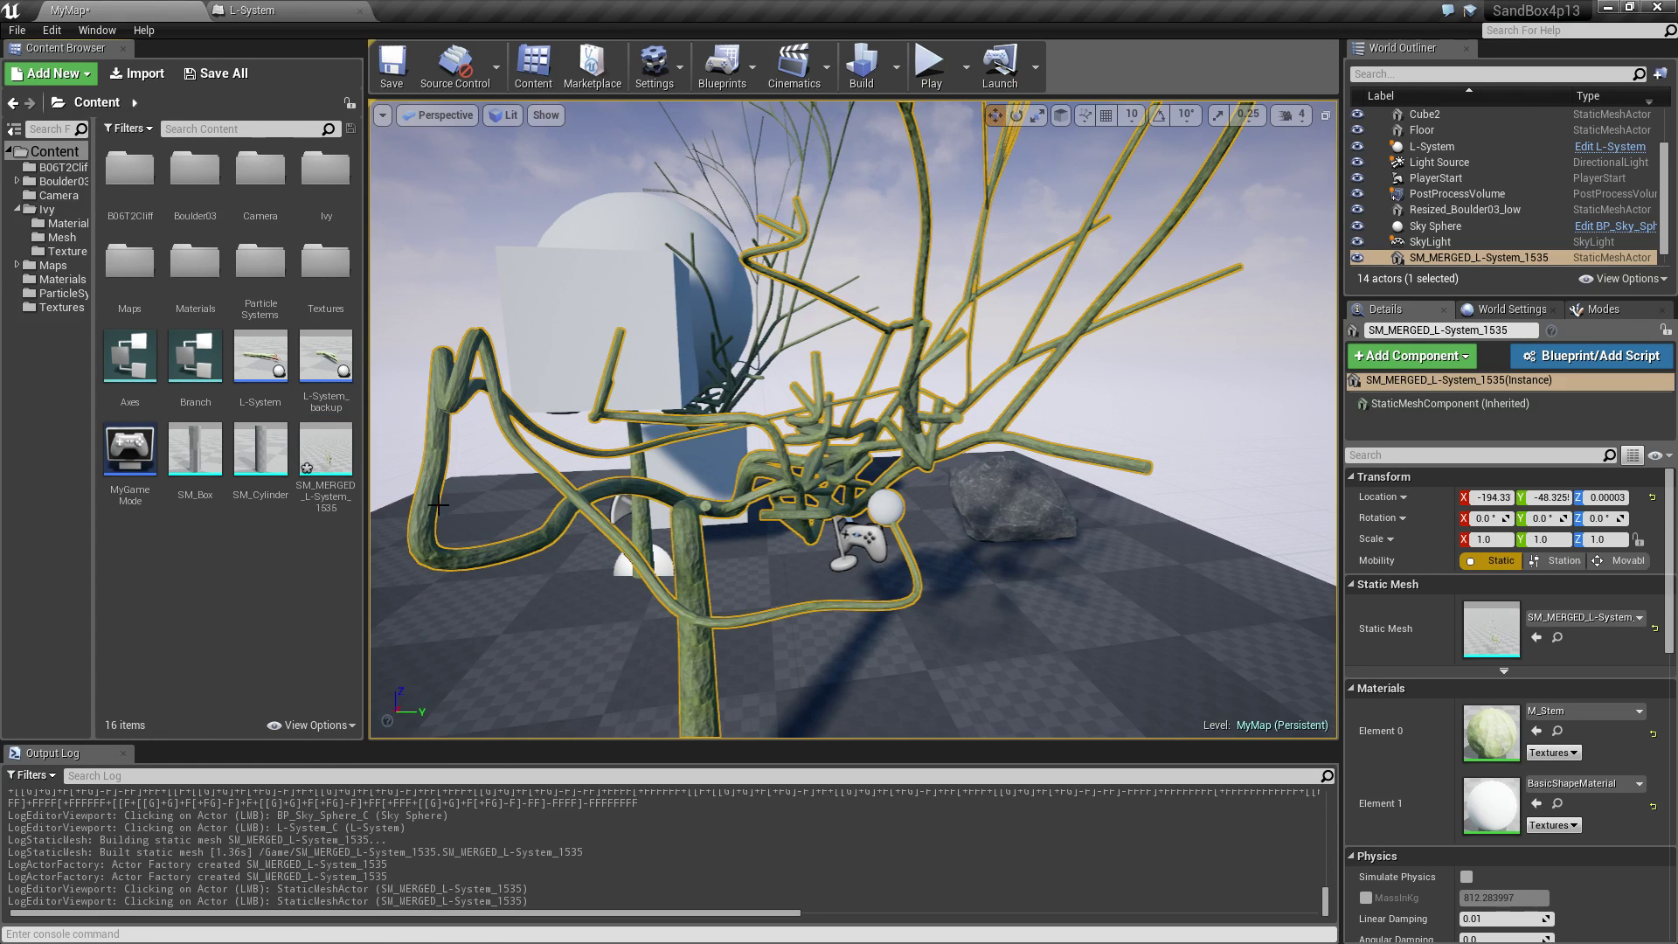
Exclude the Sphere - Turtle component from the L-System's Merge Actors list and close the tool without merging.
{"action": "left_click", "coordinate": [647, 540]}
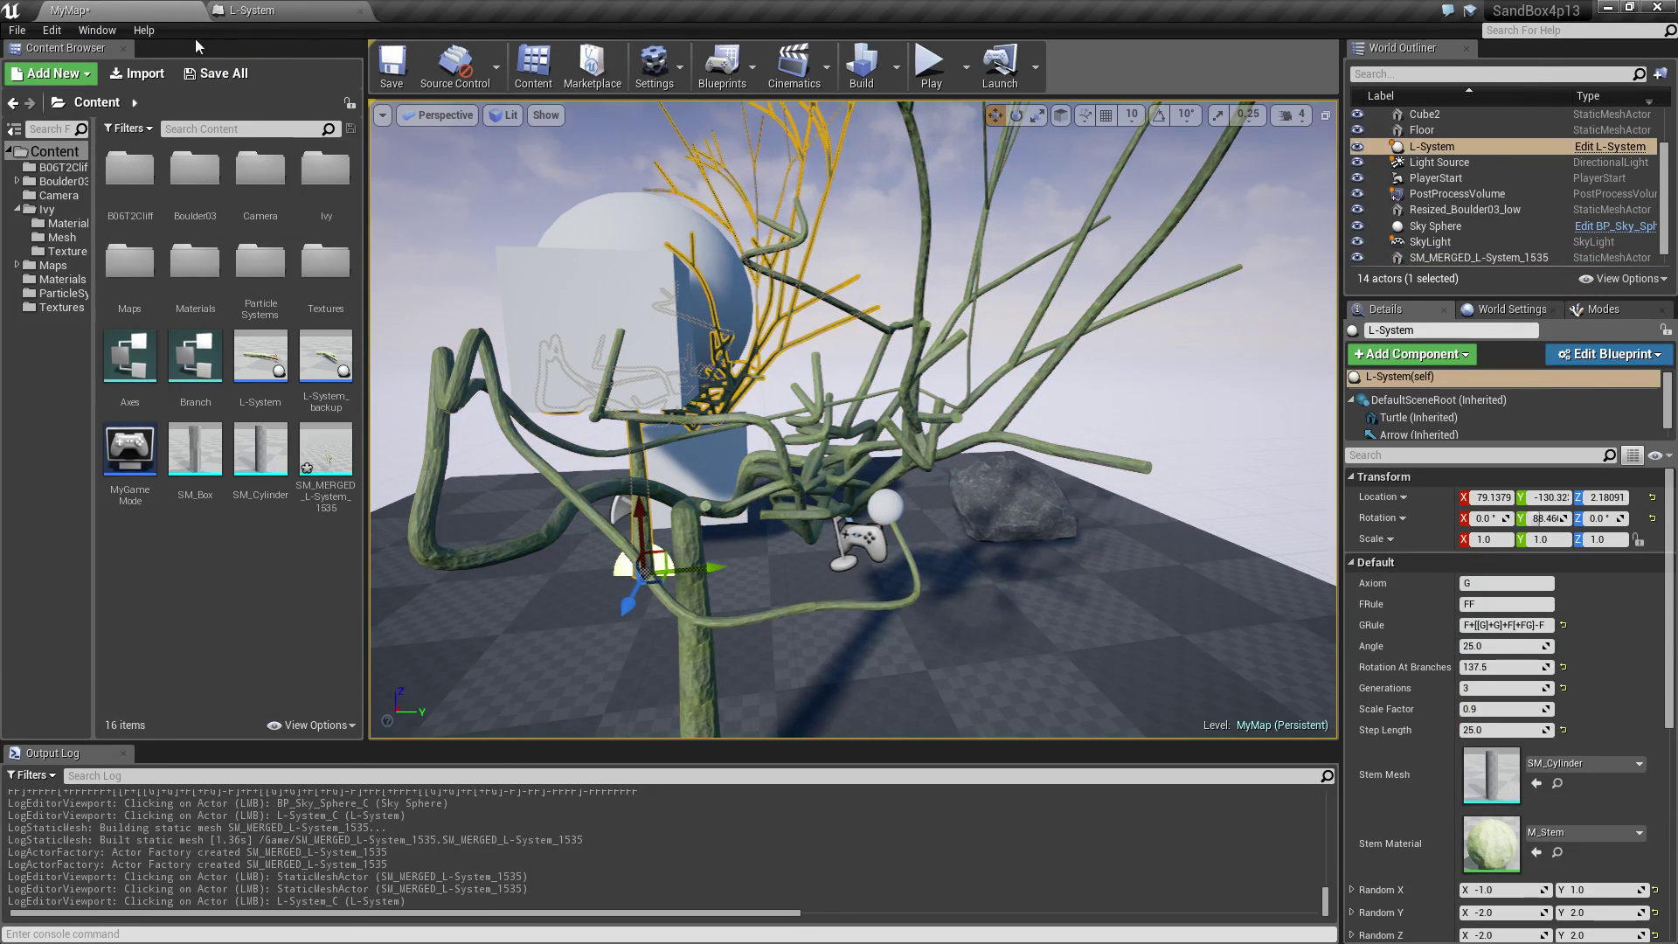
{"action": "left_click", "coordinate": [95, 30]}
{"action": "mouse_move", "coordinate": [151, 357]}
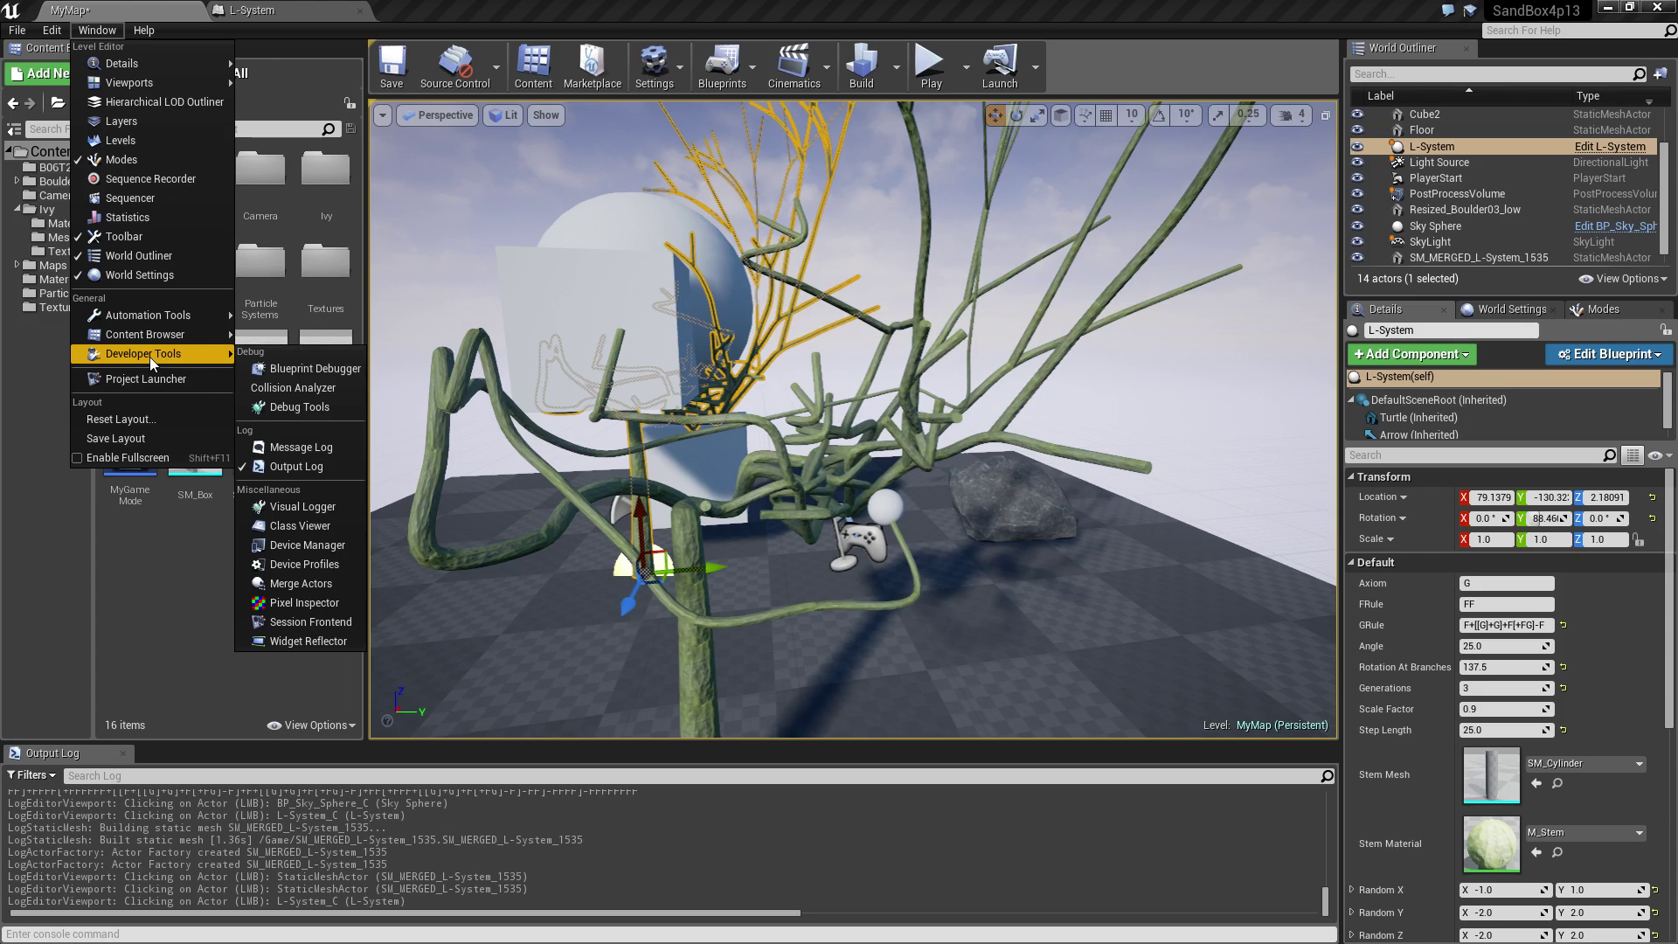
{"action": "left_click", "coordinate": [316, 585]}
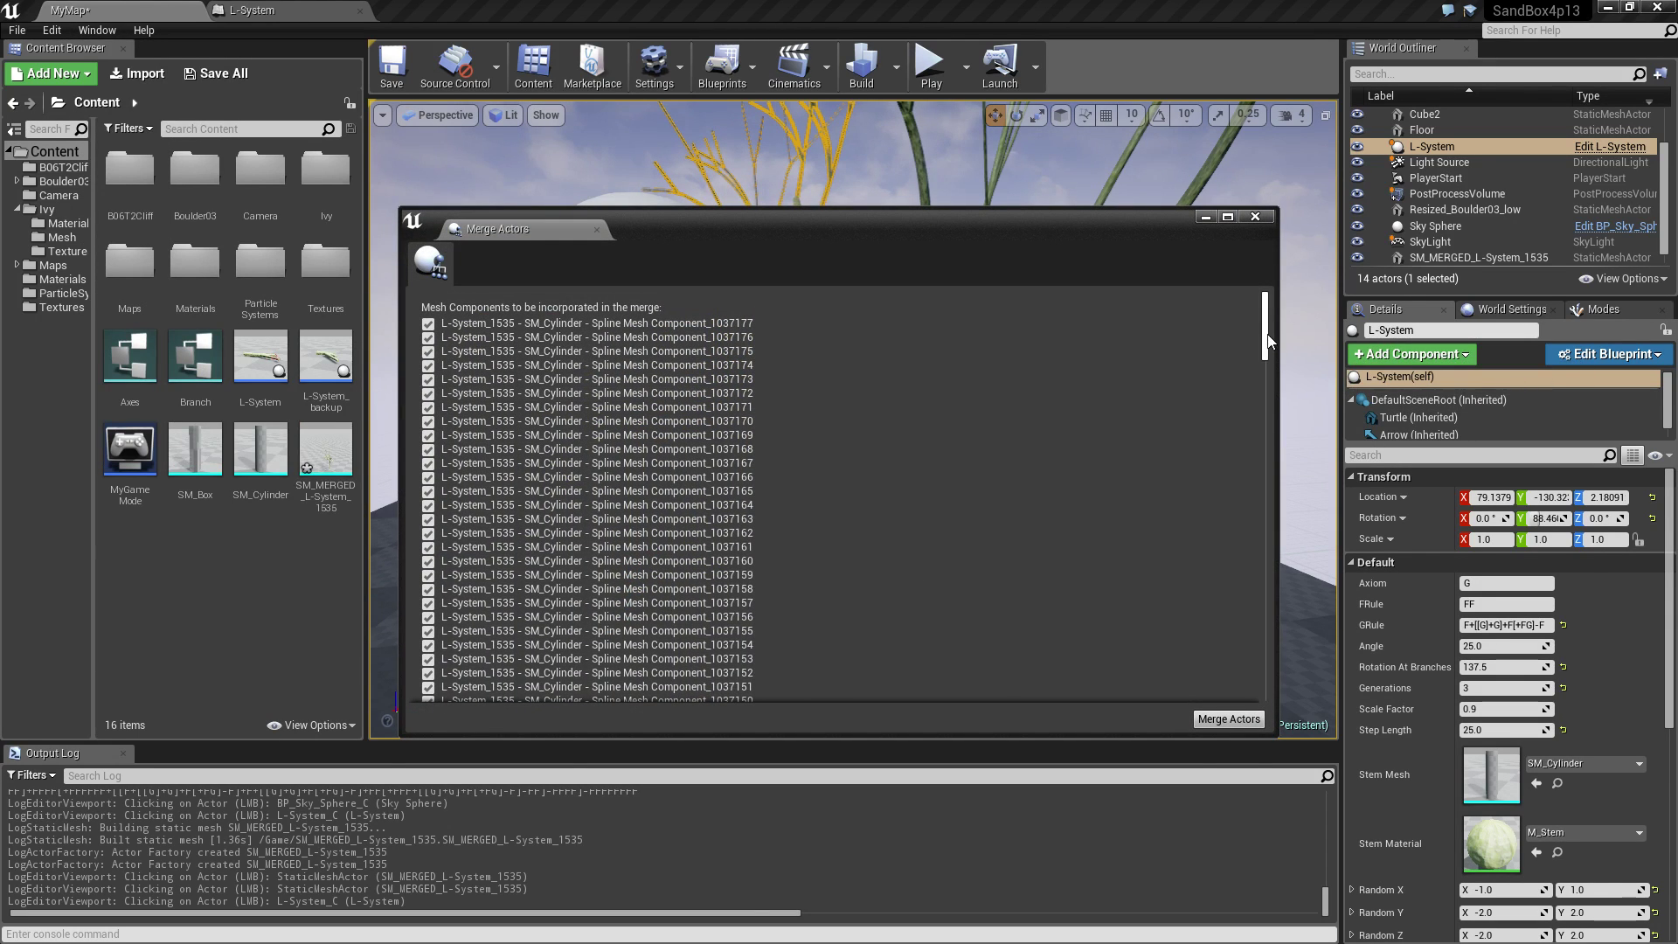
{"action": "scroll", "coordinate": [1234, 547], "scroll_direction": "down", "scroll_amount": 15}
{"action": "scroll", "coordinate": [1235, 547], "scroll_direction": "down", "scroll_amount": 10}
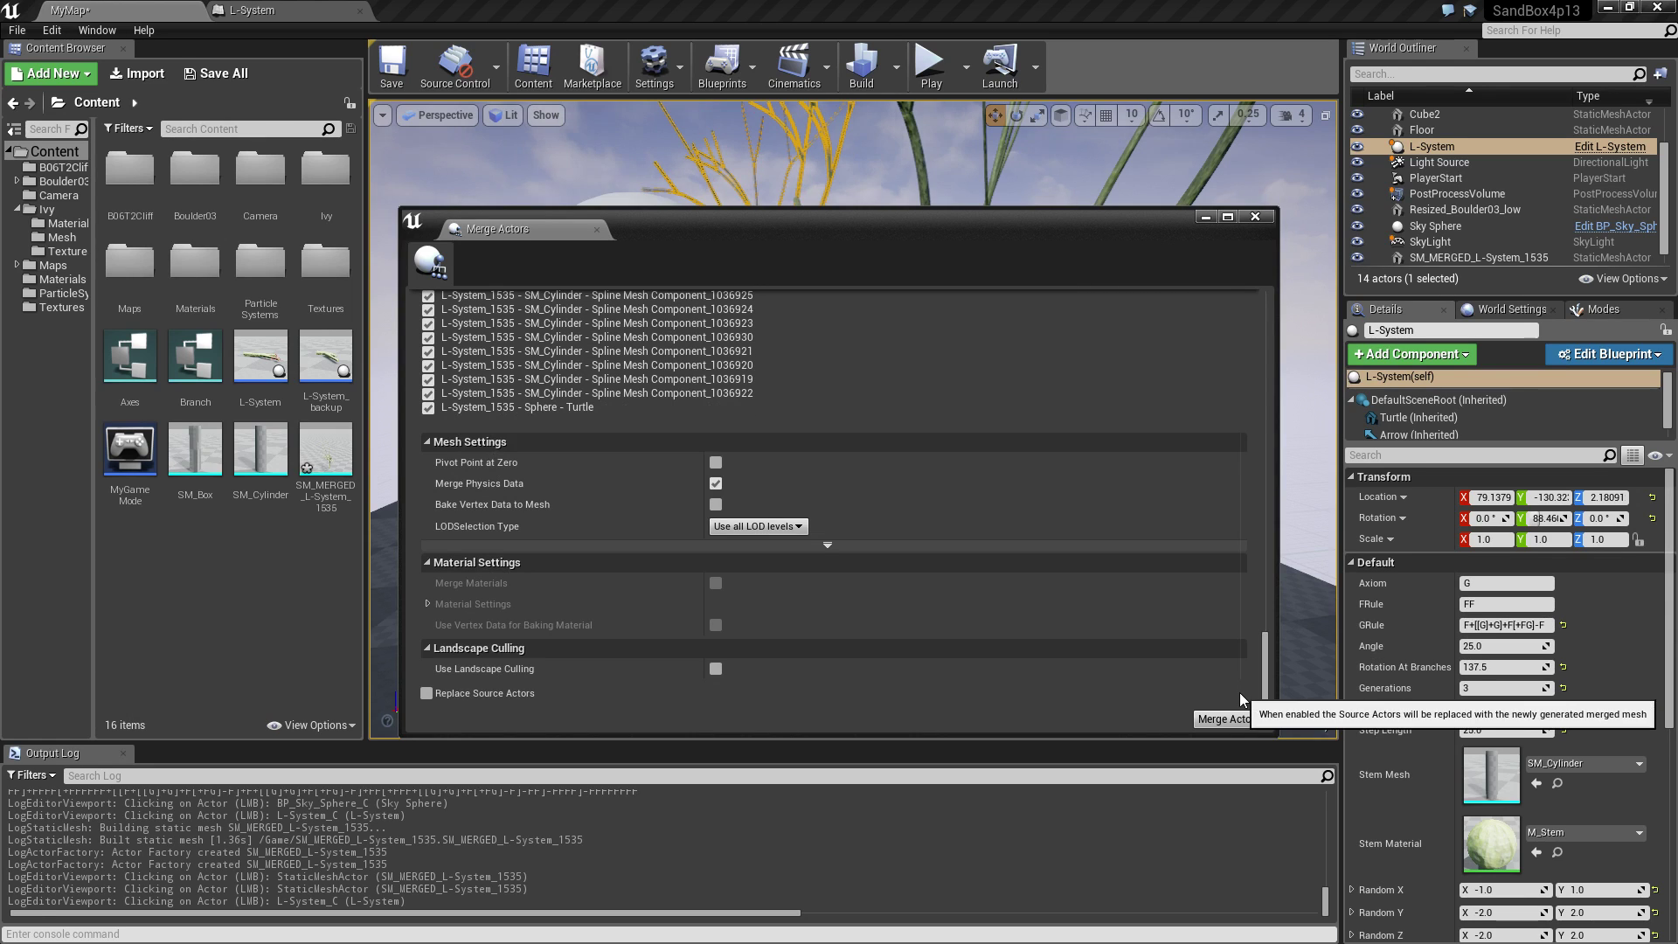
{"action": "left_click", "coordinate": [428, 408]}
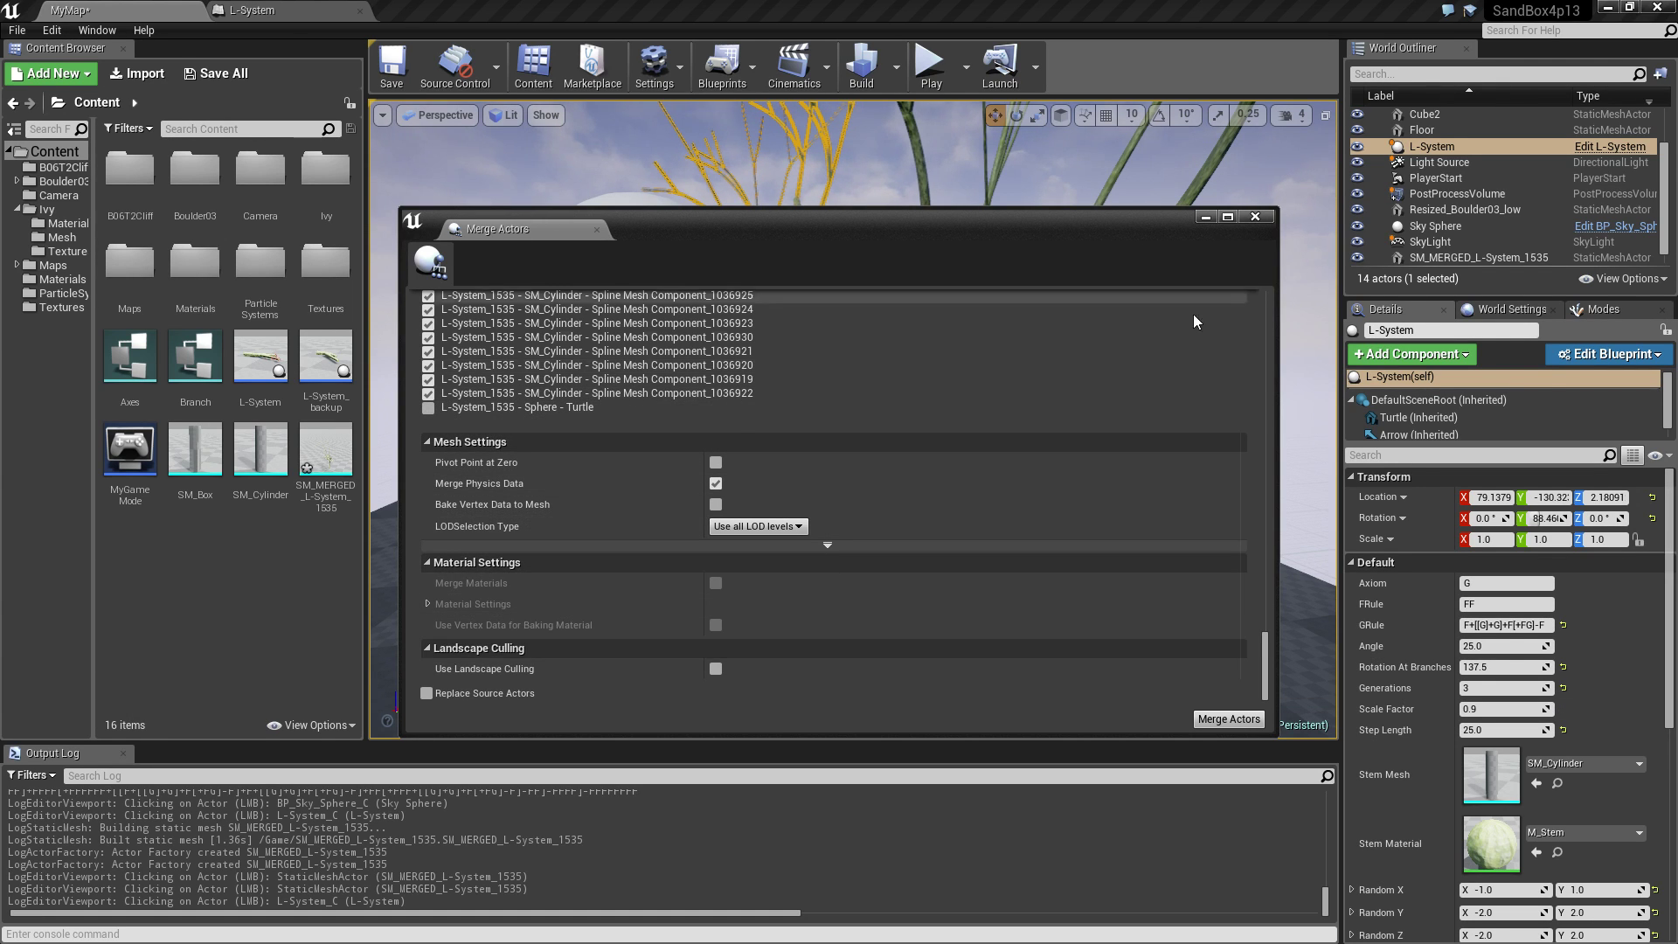
{"action": "left_click", "coordinate": [1255, 216]}
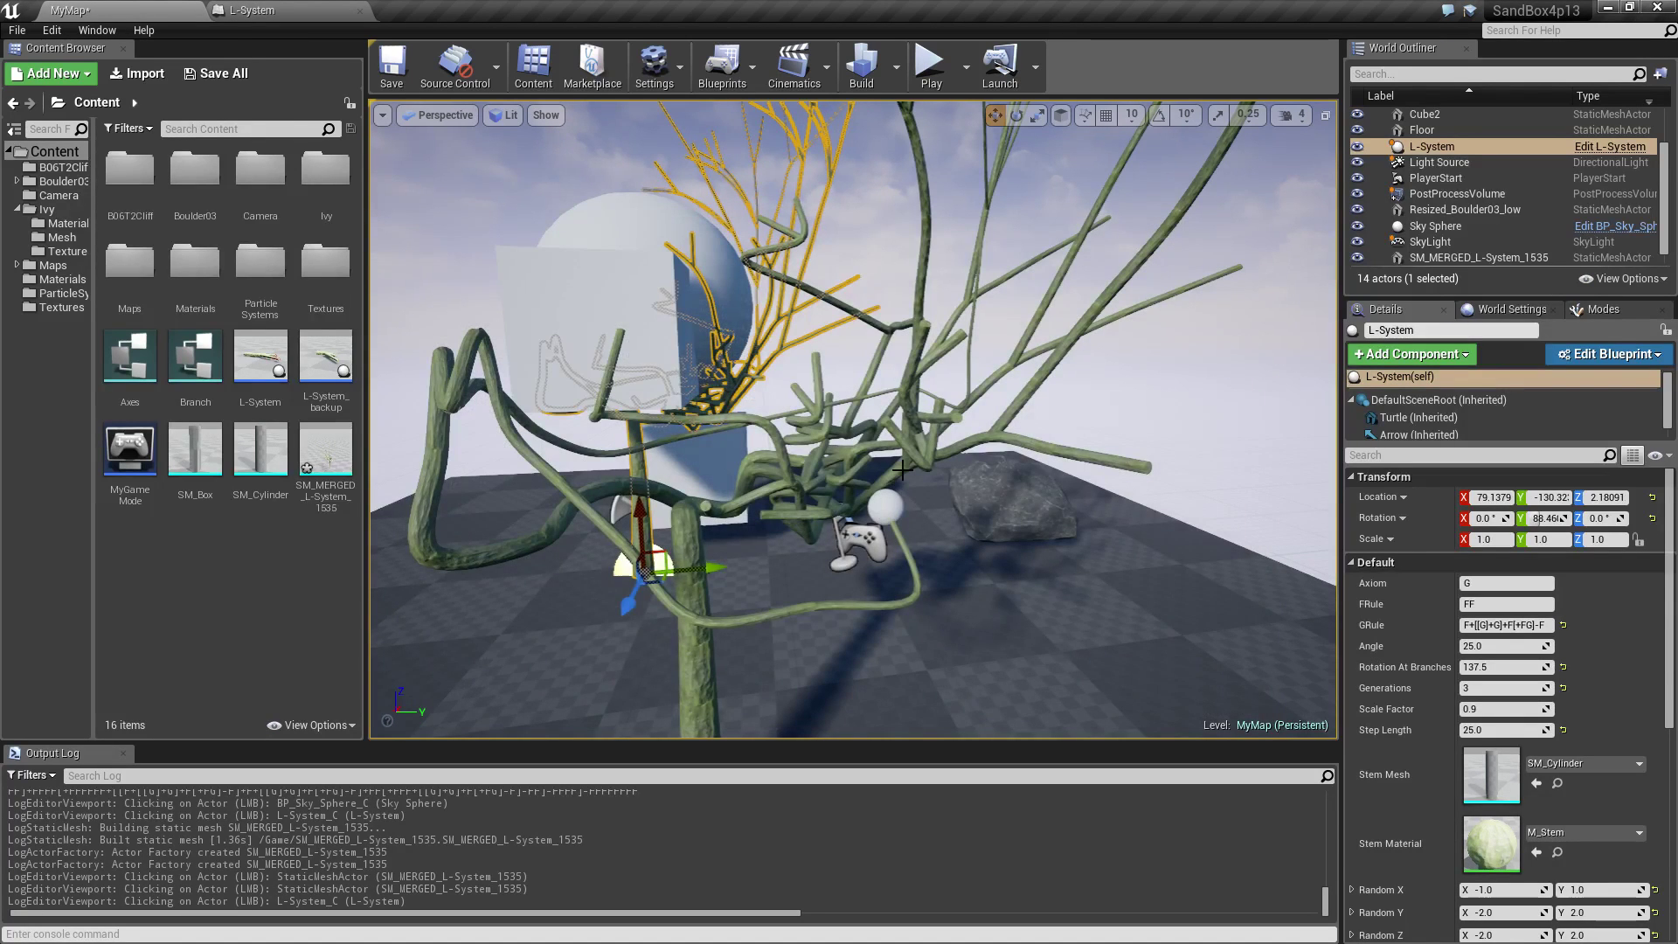
Delete the placed SM_MERGED_L-System_1535 instance from the level.
{"action": "left_click", "coordinate": [847, 469]}
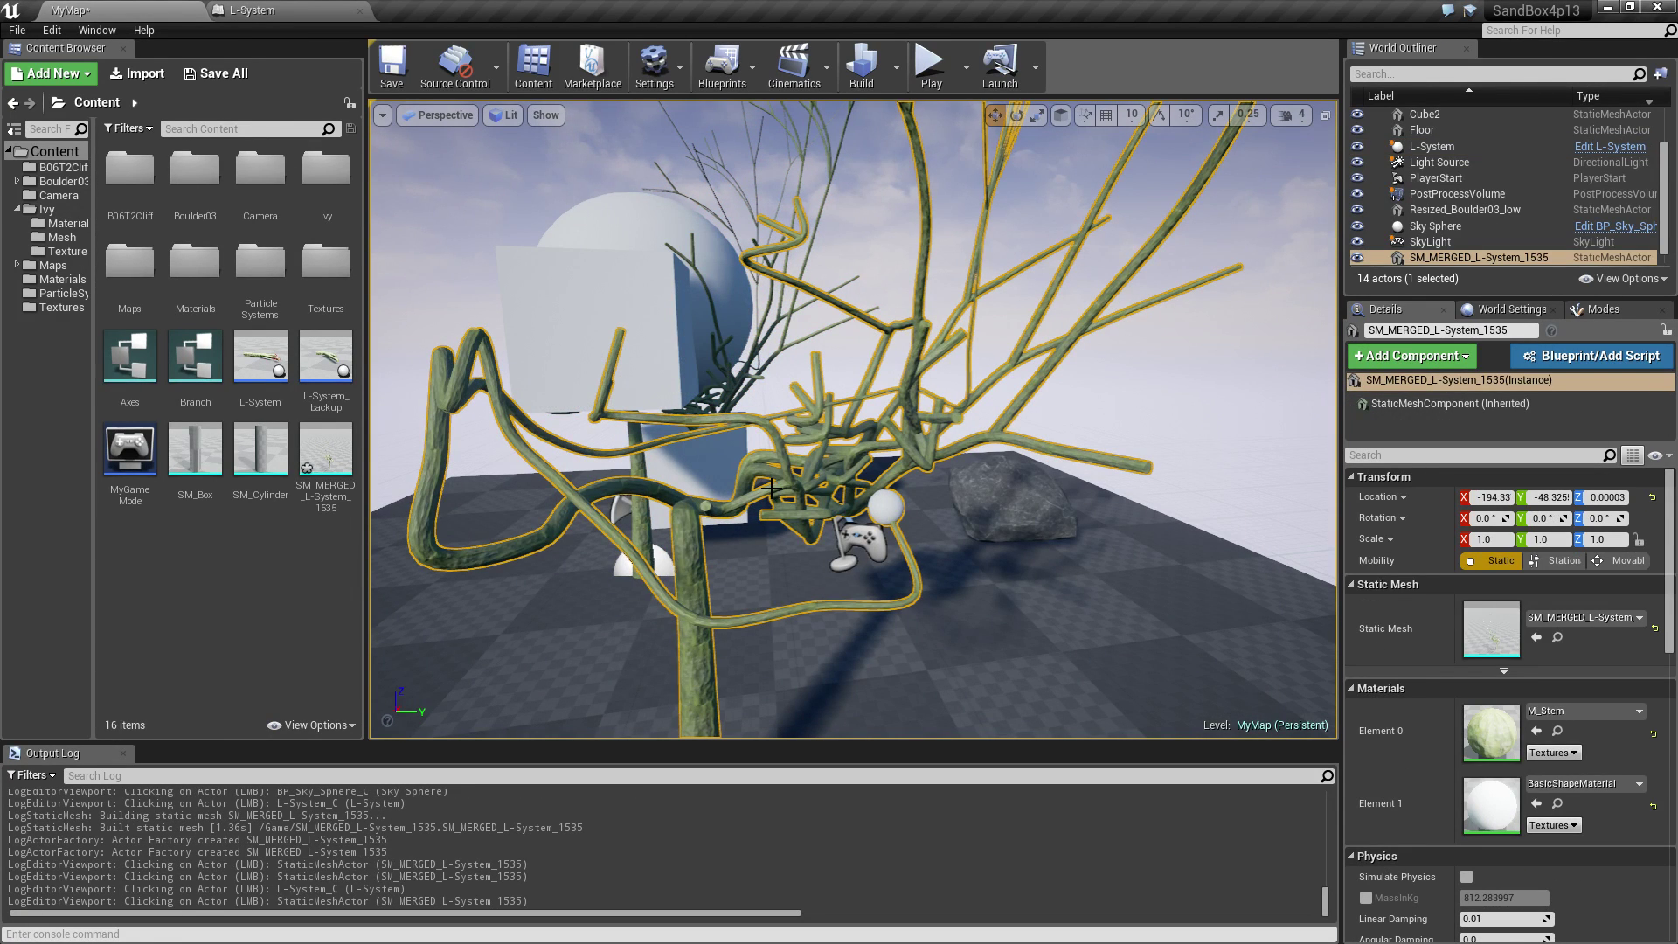
{"action": "key", "text": "Delete"}
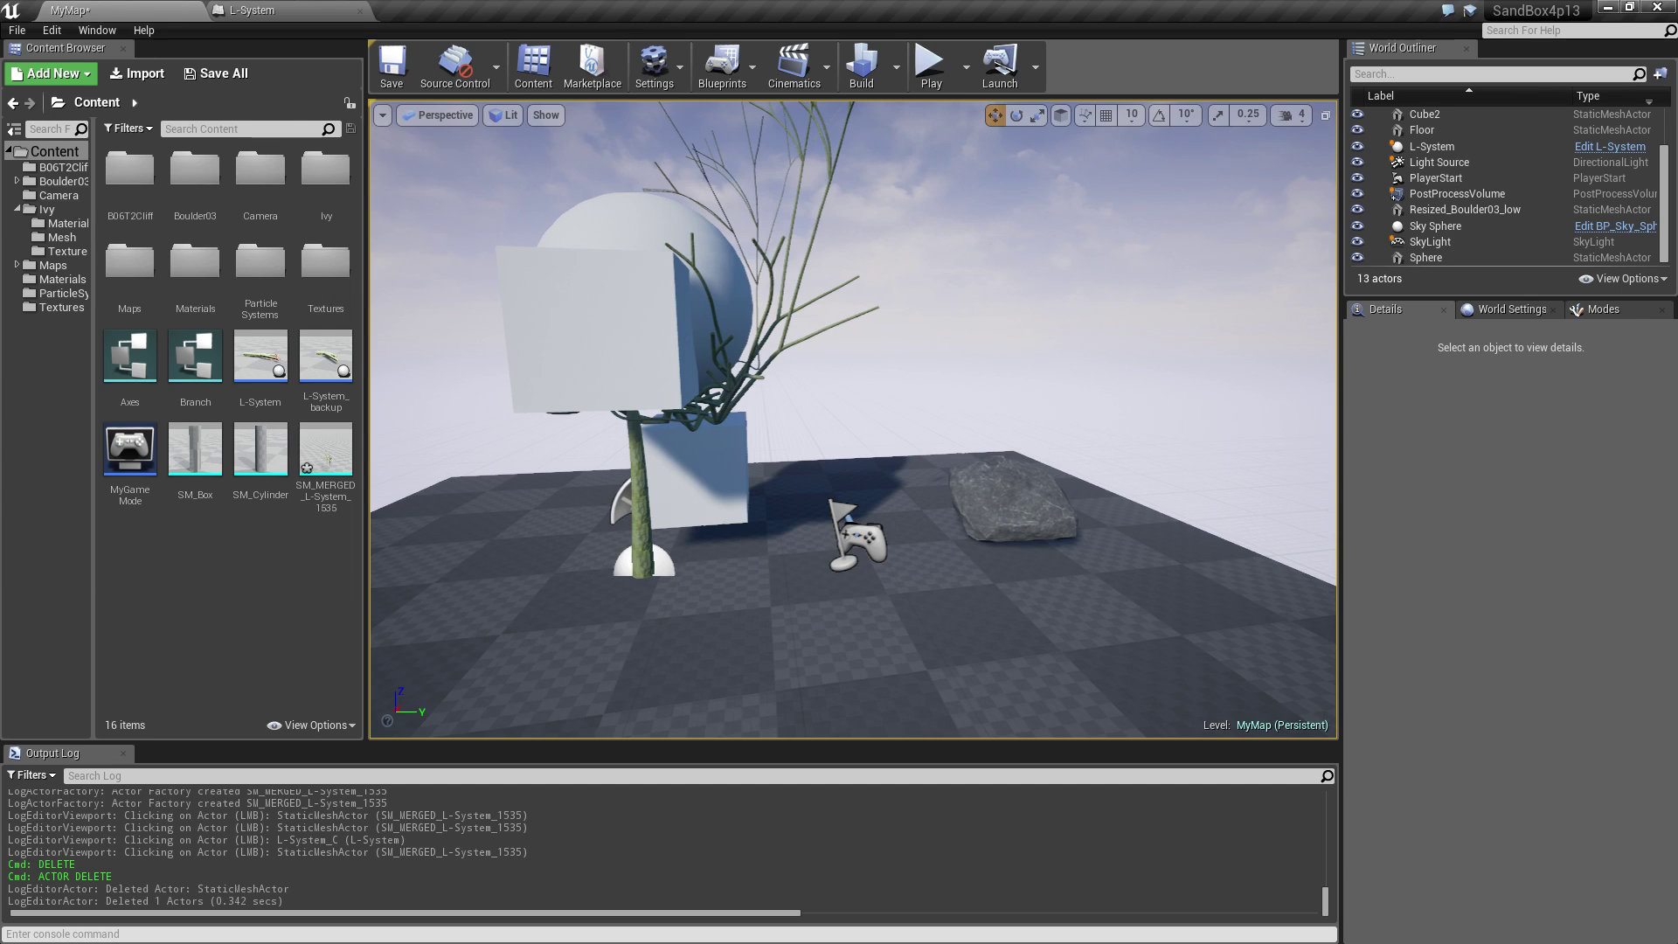